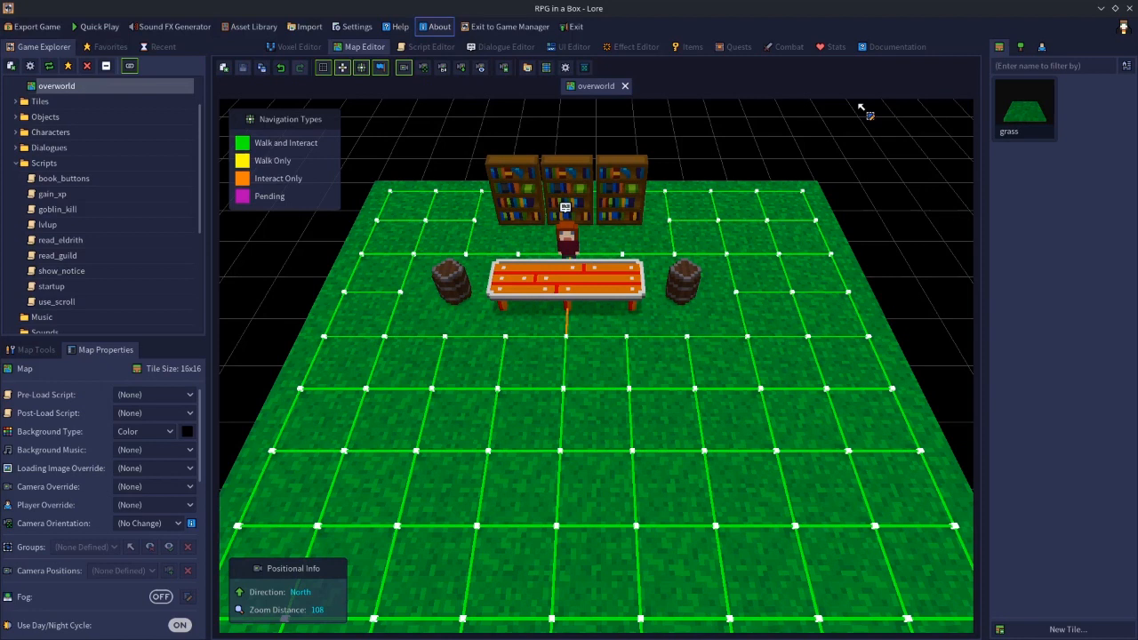
Check the currency character stat, and quick-play the game with the inventory window open beside the player character.
{"action": "left_click", "coordinate": [832, 48]}
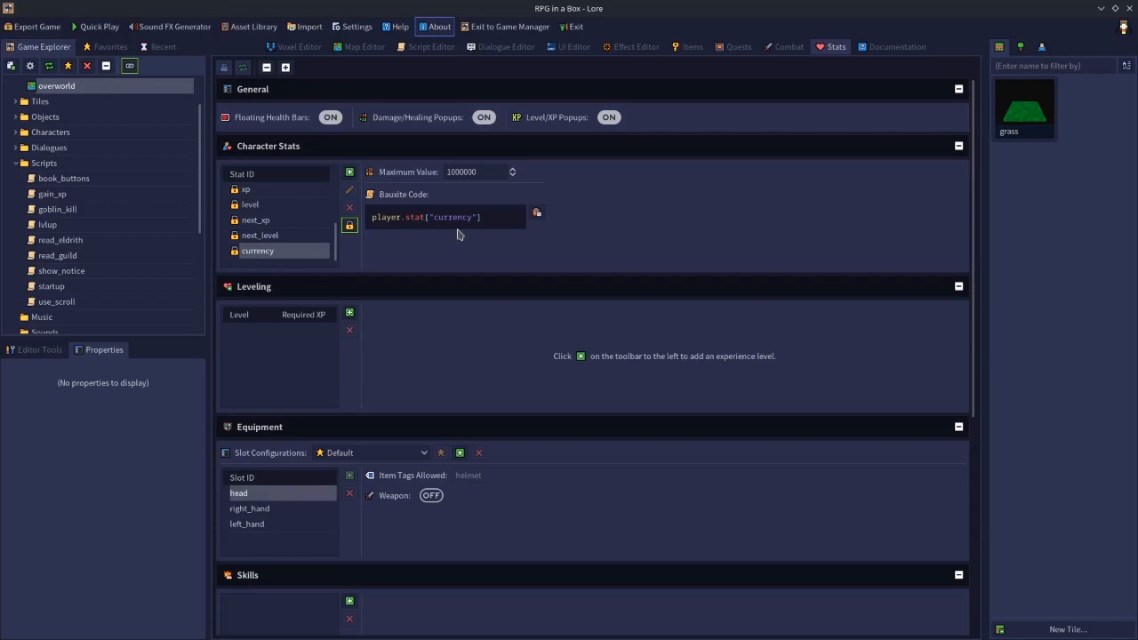
{"action": "left_click", "coordinate": [98, 28]}
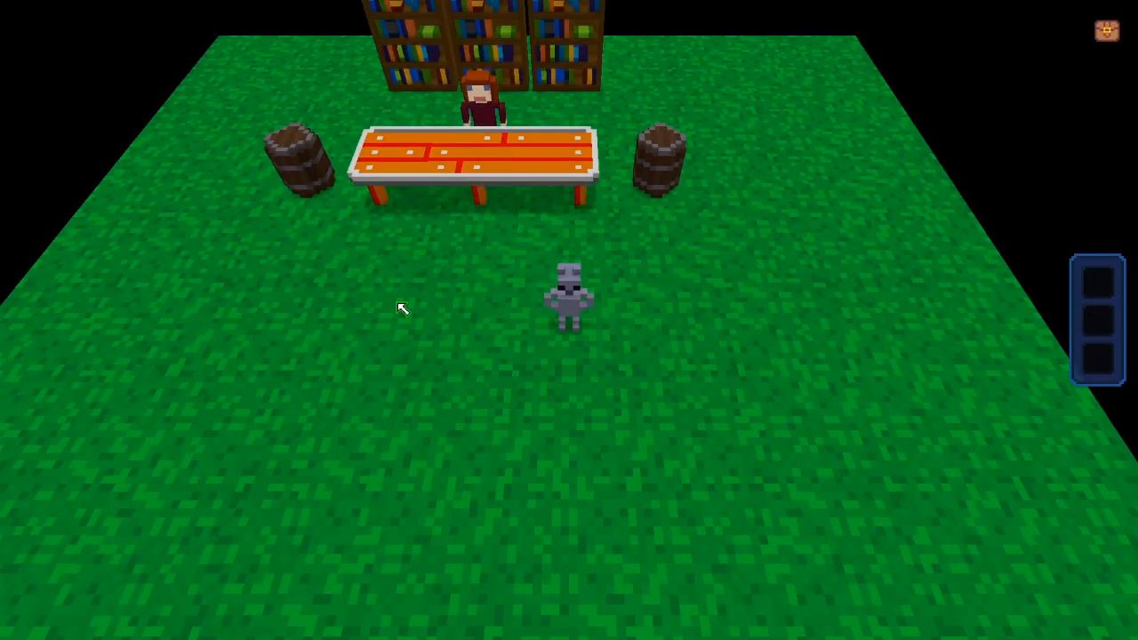
{"action": "key", "text": "i"}
{"action": "left_click_drag", "start_coordinate": [521, 231], "coordinate": [731, 190]}
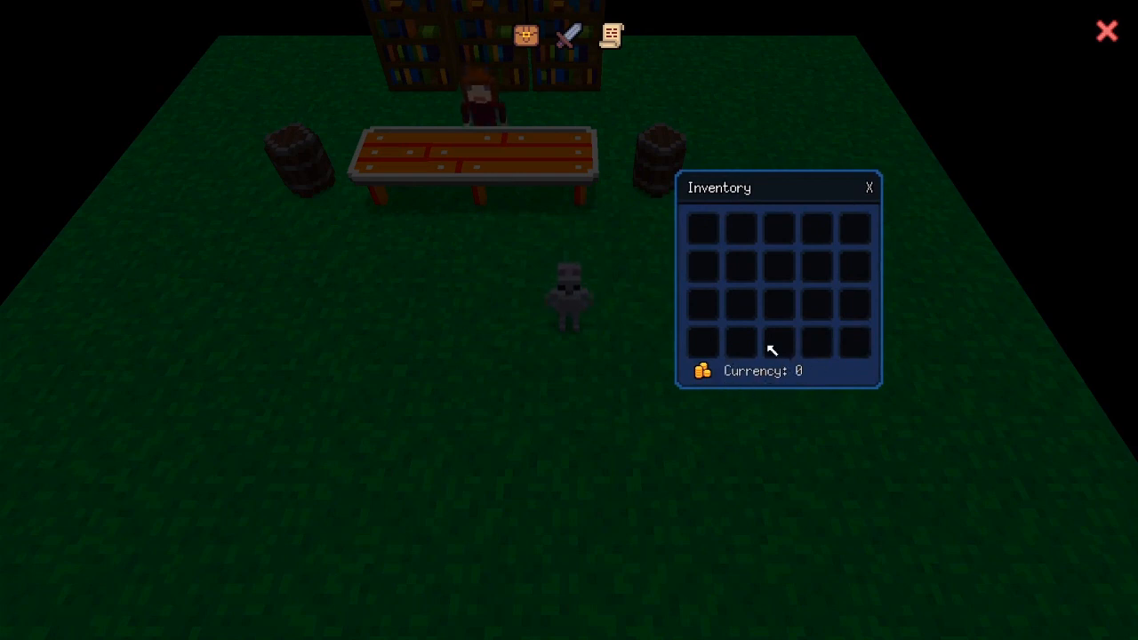
Print the player's currency in the debug console with print(player.stat["currency"]).
{"action": "key", "text": "grave"}
{"action": "type", "text": "print()"}
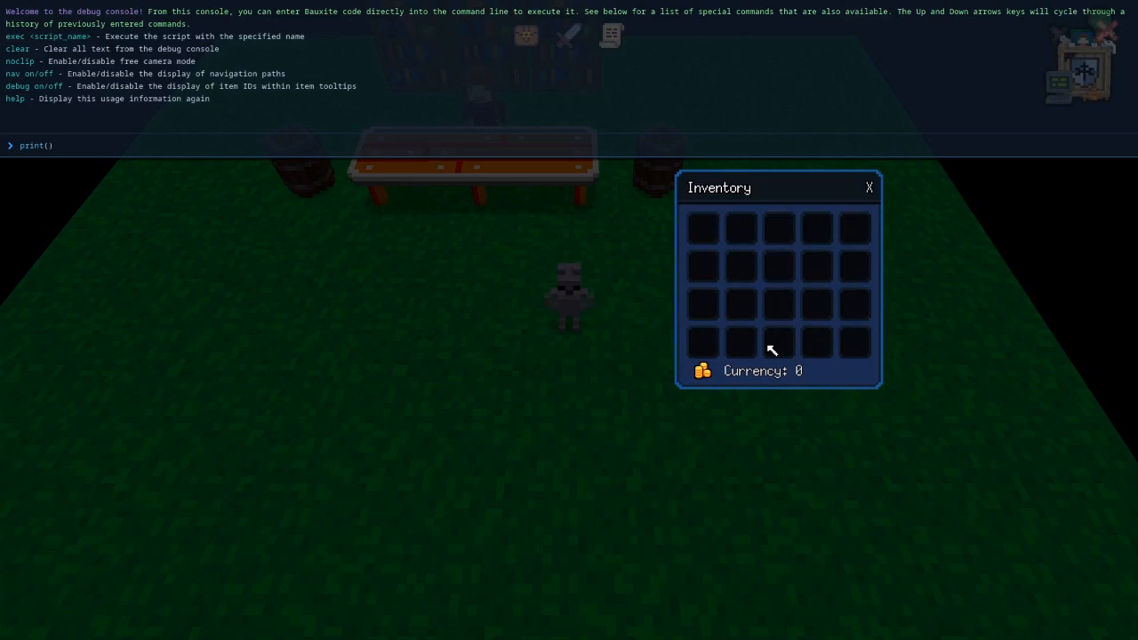
{"action": "key", "text": "Left"}
{"action": "type", "text": "player.stat()\"currency"}
{"action": "key", "text": "Return"}
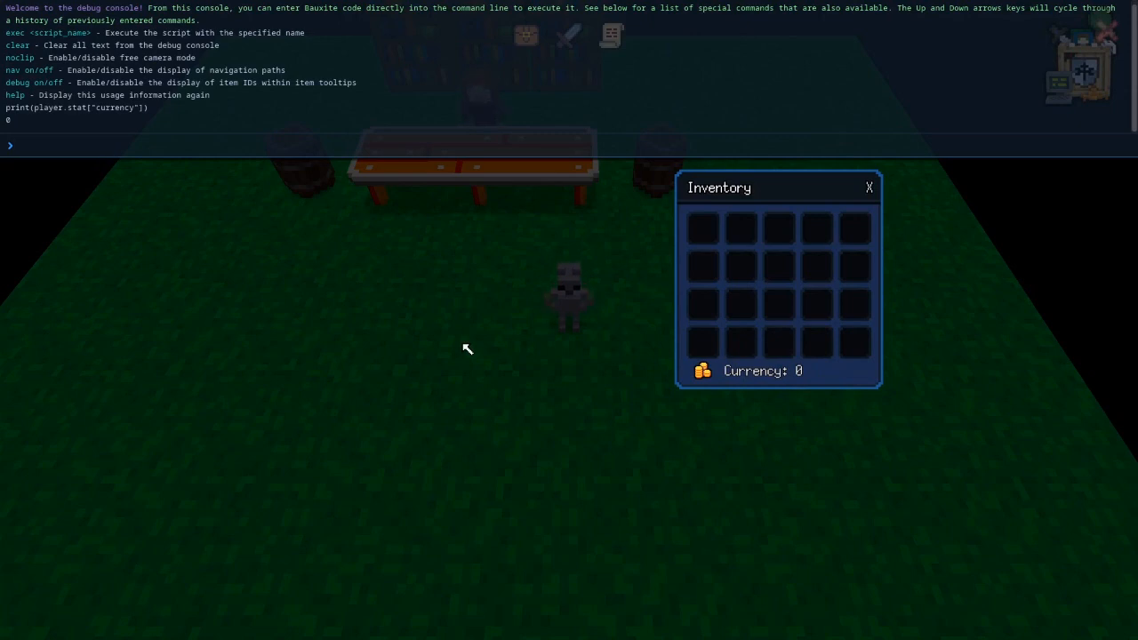
Add 50 to the player's currency by running player.stat["currency"] += 50 in the debug console.
{"action": "type", "text": "player"}
{"action": "type", "text": ".stat()"}
{"action": "type", "text": "\"c"}
{"action": "type", "text": "urrency\""}
{"action": "key", "text": "BackSpace"}
{"action": "type", "text": "+= 50"}
{"action": "key", "text": "Return"}
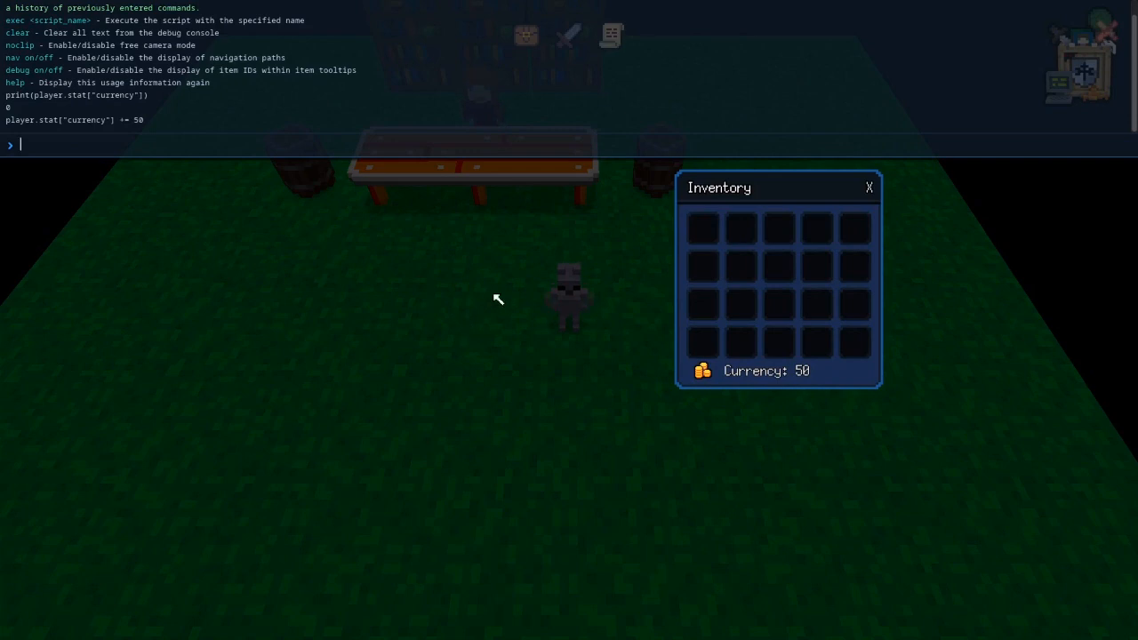
Rerun the earlier print command in the console to check the player's currency after the addition.
{"action": "key", "text": "Up"}
{"action": "key", "text": "Up"}
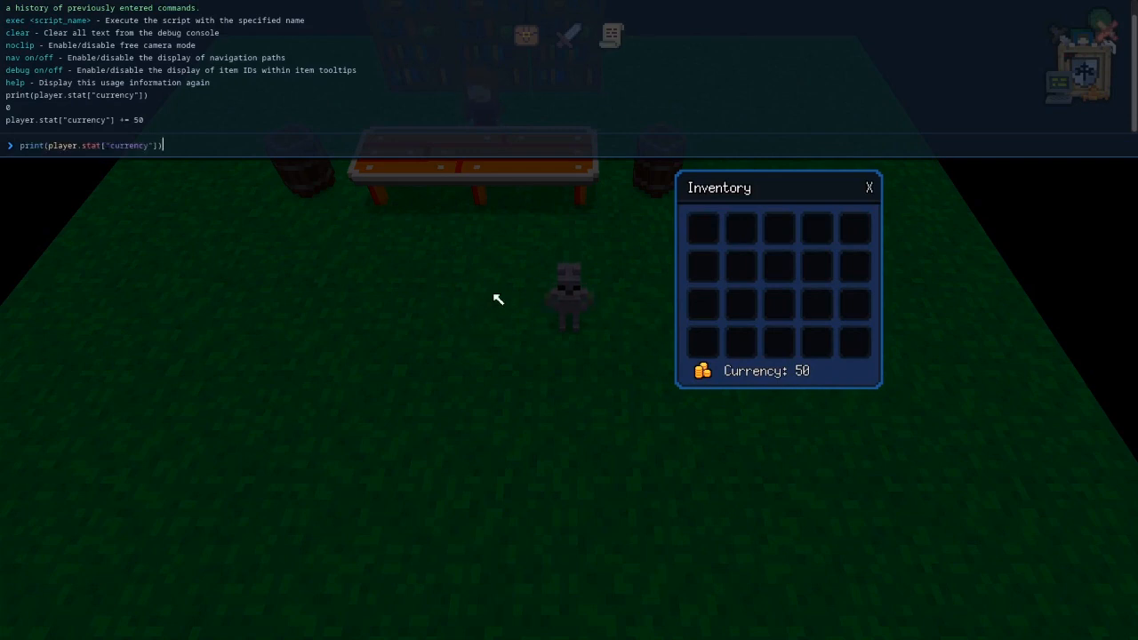
{"action": "key", "text": "Return"}
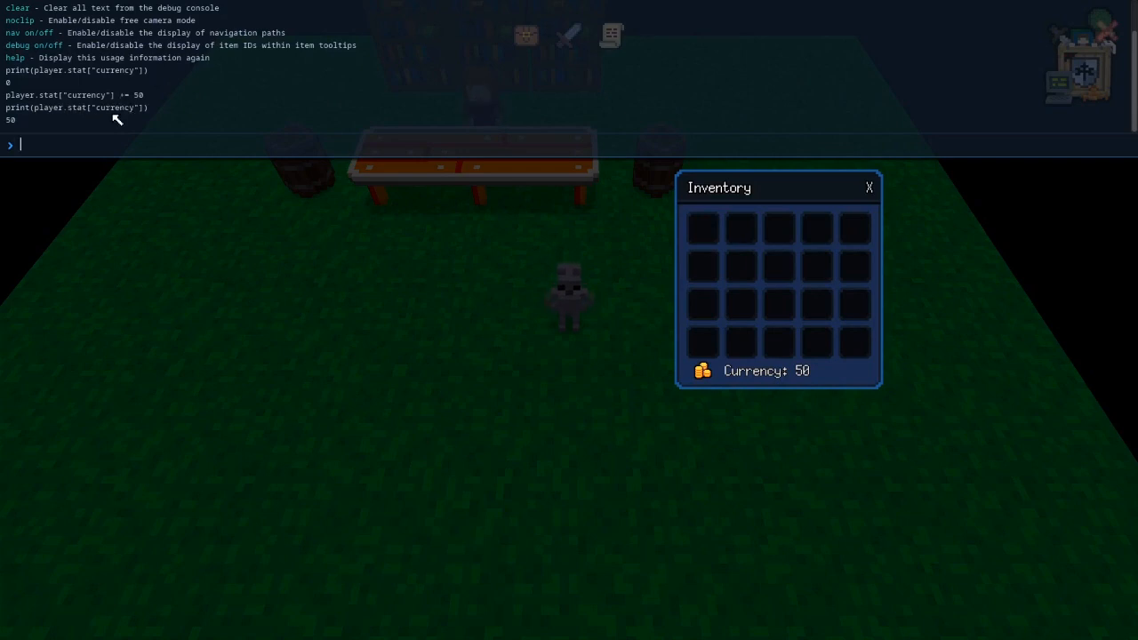
Subtract 20 from the player's currency by recalling the addition command and running it as player.stat["currency"] -= 20.
{"action": "key", "text": "Up"}
{"action": "key", "text": "Up"}
{"action": "key", "text": "Left"}
{"action": "key", "text": "Left"}
{"action": "key", "text": "Left"}
{"action": "key", "text": "Left"}
{"action": "key", "text": "BackSpace"}
{"action": "type", "text": "-"}
{"action": "key", "text": "Right"}
{"action": "key", "text": "Right"}
{"action": "key", "text": "BackSpace"}
{"action": "type", "text": "2"}
{"action": "key", "text": "Return"}
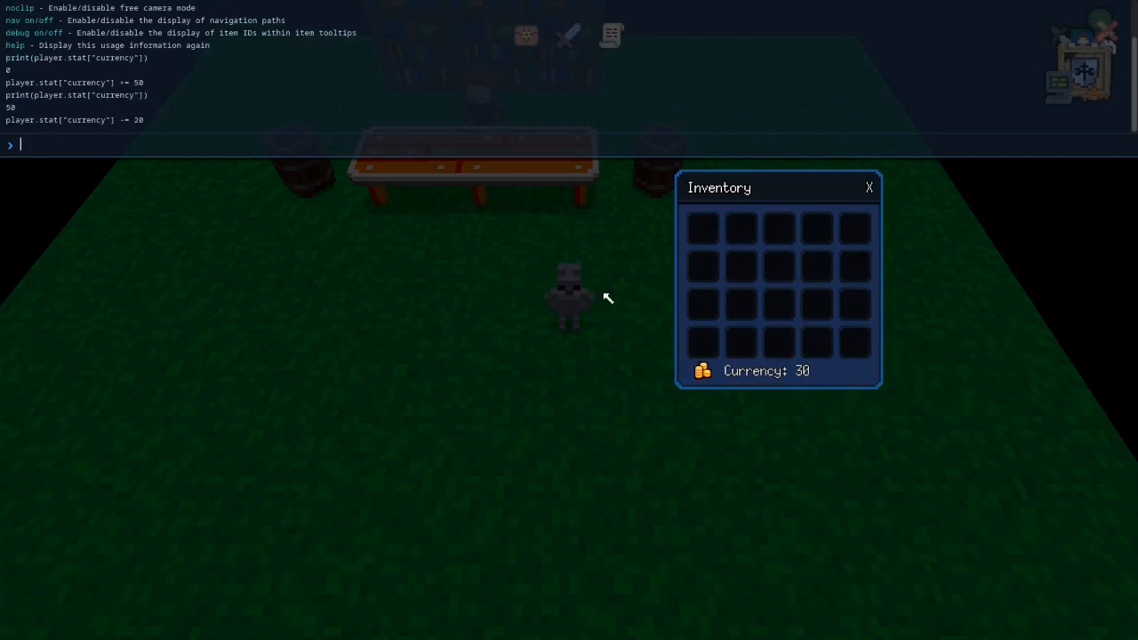
Set the player's currency directly with player.stat["currency"] = 20 in the console, and end the test game.
{"action": "key", "text": "Up"}
{"action": "key", "text": "Left"}
{"action": "key", "text": "Left"}
{"action": "key", "text": "Left"}
{"action": "key", "text": "Left"}
{"action": "key", "text": "BackSpace"}
{"action": "key", "text": "Return"}
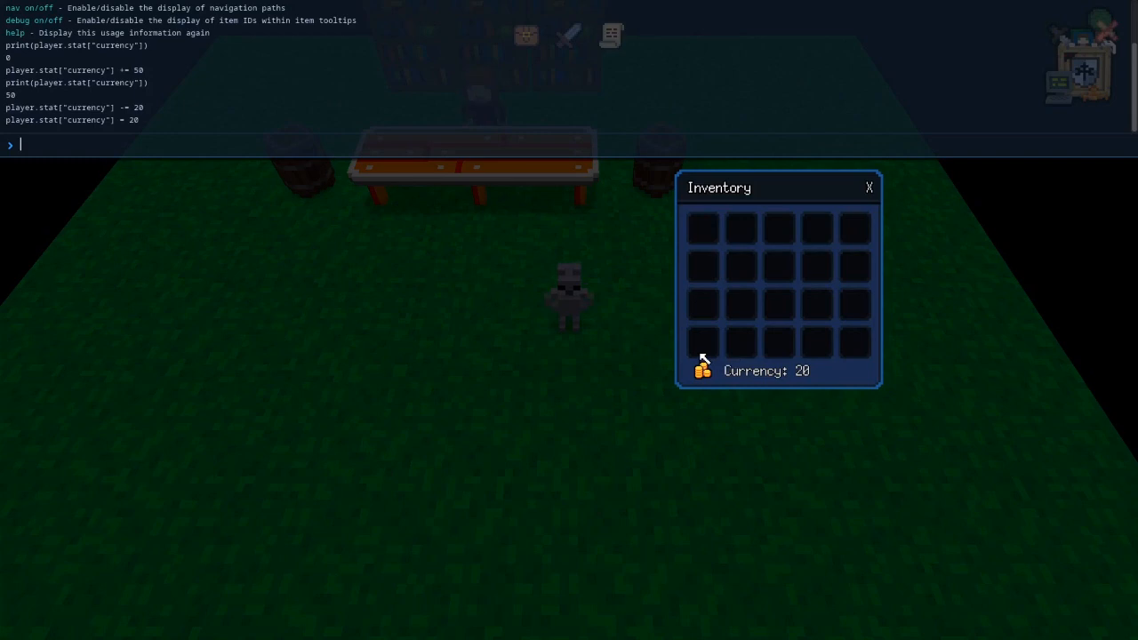
{"action": "key", "text": "Escape"}
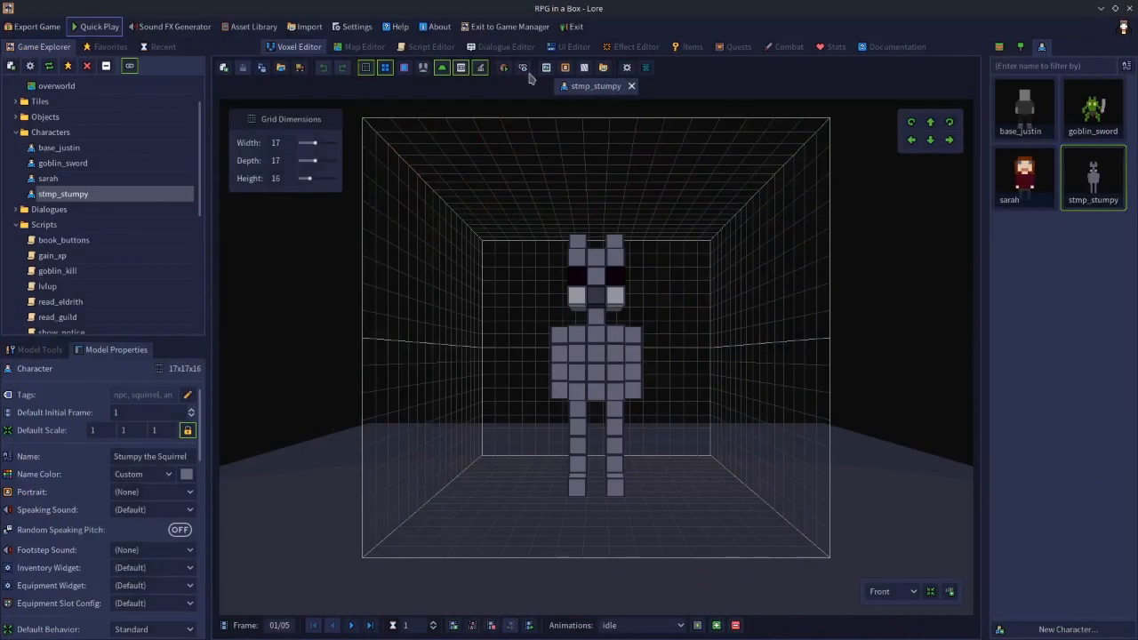
Examine the built-in Inventory and Equipment widgets in the UI Editor, ending on the Inventory widget.
{"action": "left_click", "coordinate": [574, 48]}
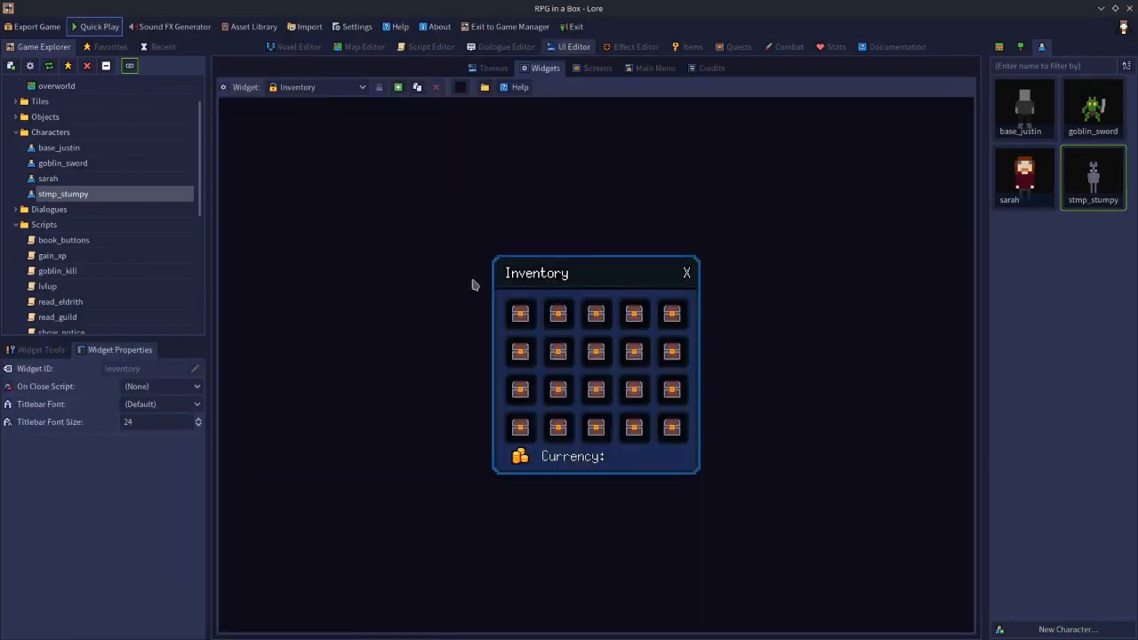
{"action": "left_click", "coordinate": [303, 89]}
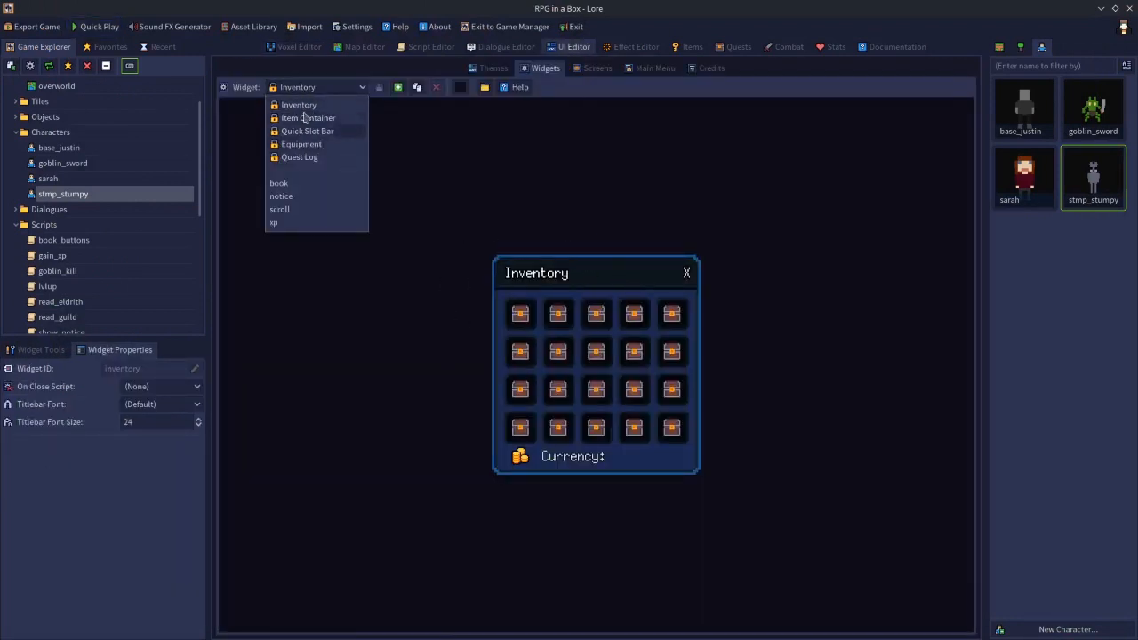
{"action": "left_click", "coordinate": [432, 137]}
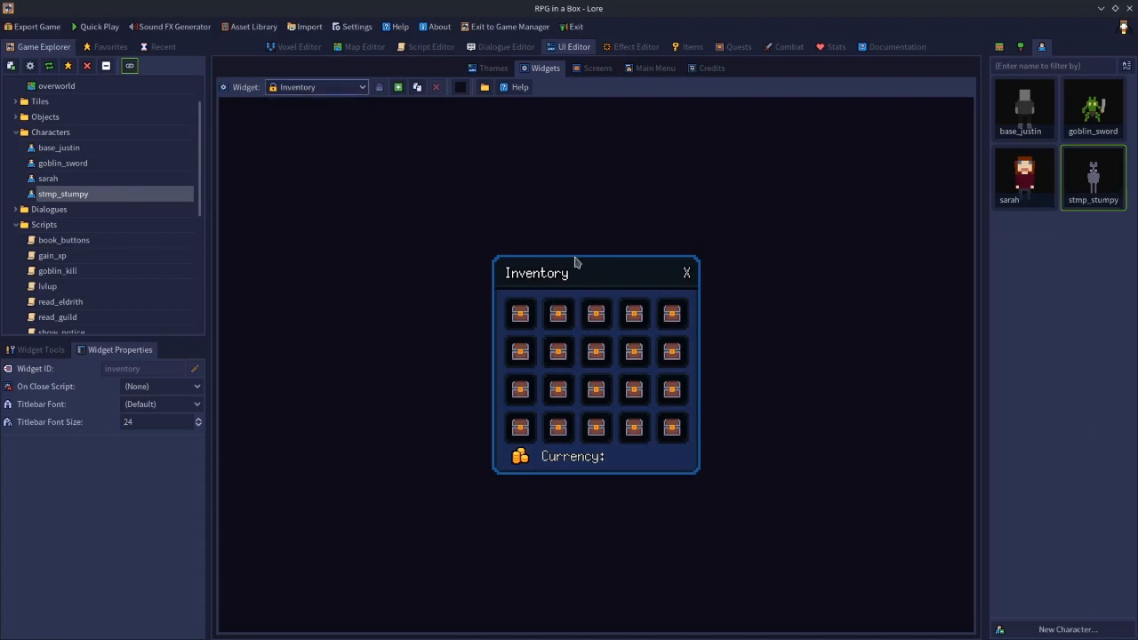
{"action": "left_click", "coordinate": [321, 86]}
{"action": "left_click", "coordinate": [293, 144]}
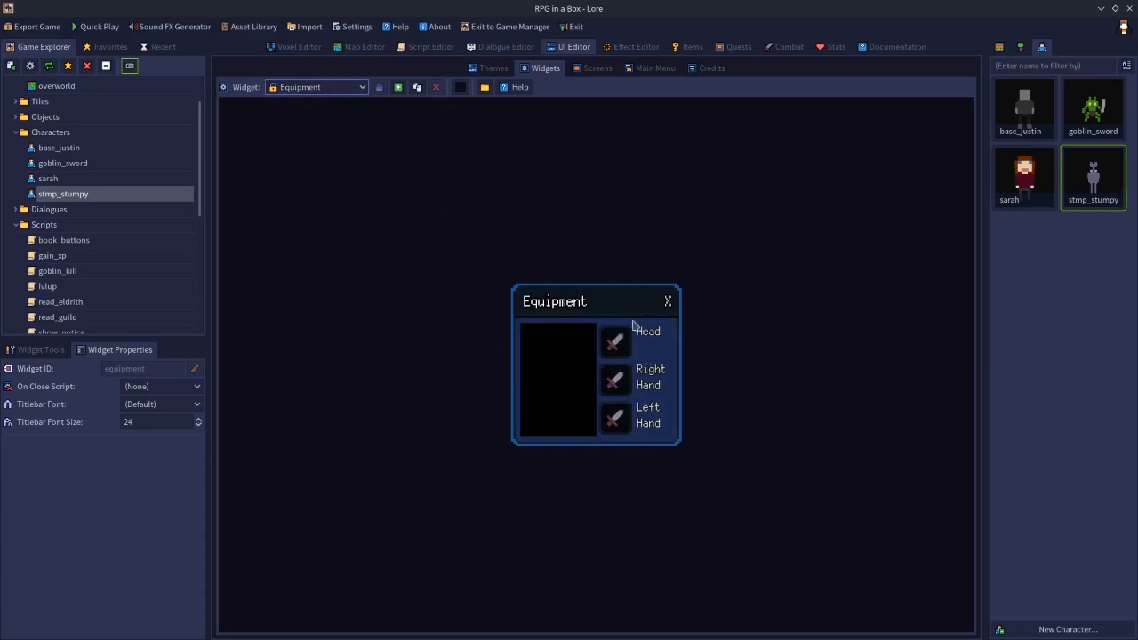
{"action": "left_click", "coordinate": [320, 89]}
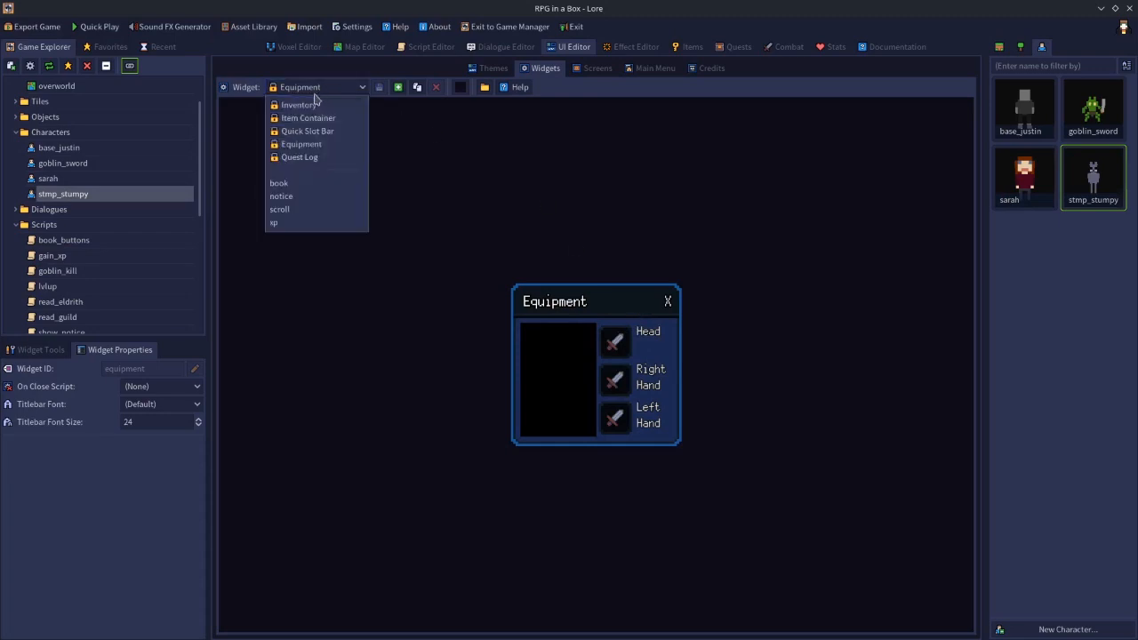
{"action": "left_click", "coordinate": [312, 105]}
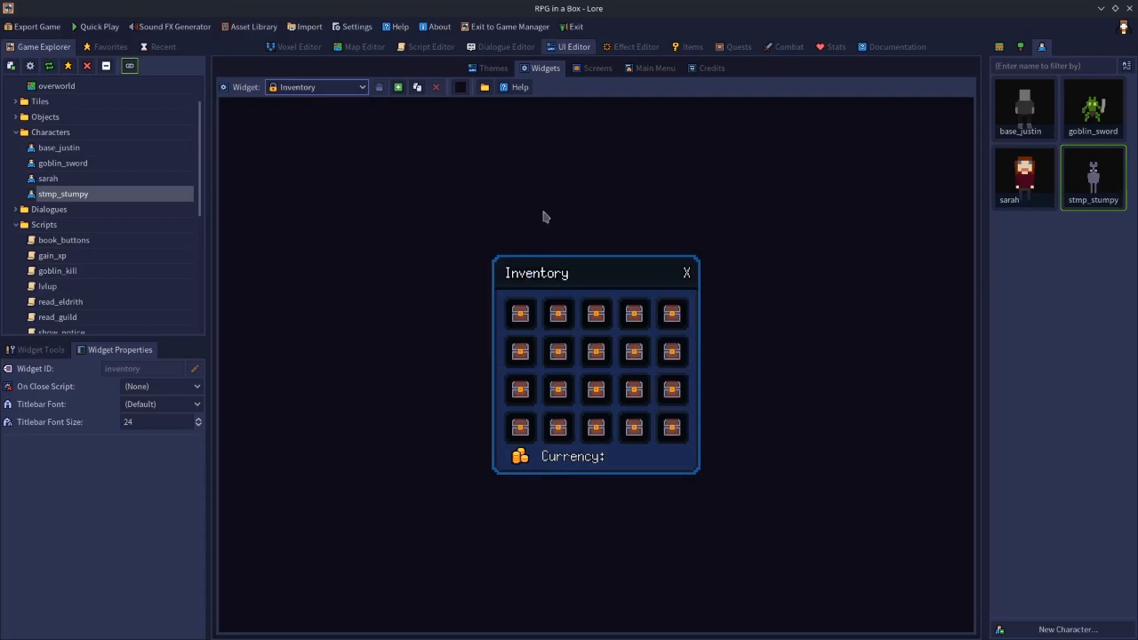
Duplicate the Inventory widget with the ID inv2 and set the copy's titlebar text to "My Inventory".
{"action": "left_click", "coordinate": [417, 88]}
{"action": "type", "text": "inv2"}
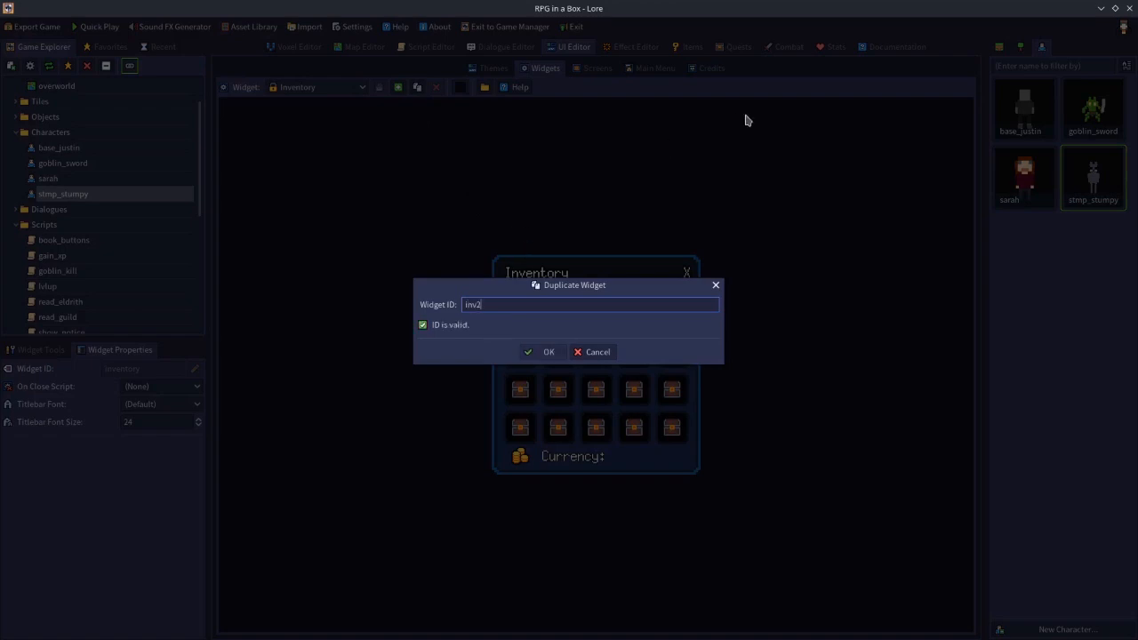
{"action": "key", "text": "Return"}
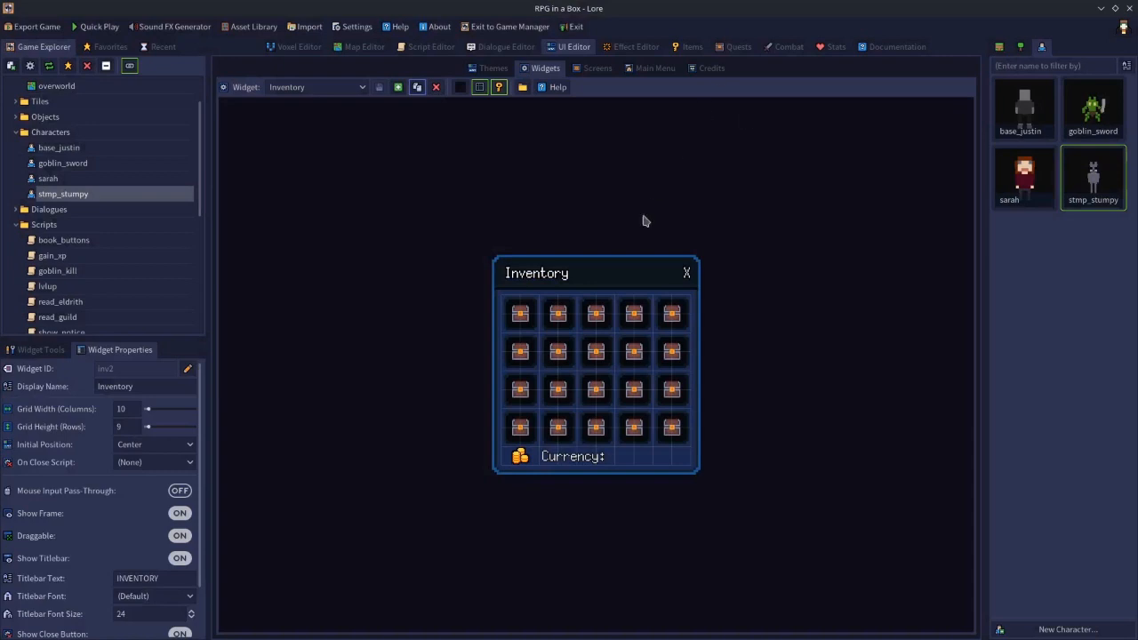
{"action": "double_click", "coordinate": [163, 578]}
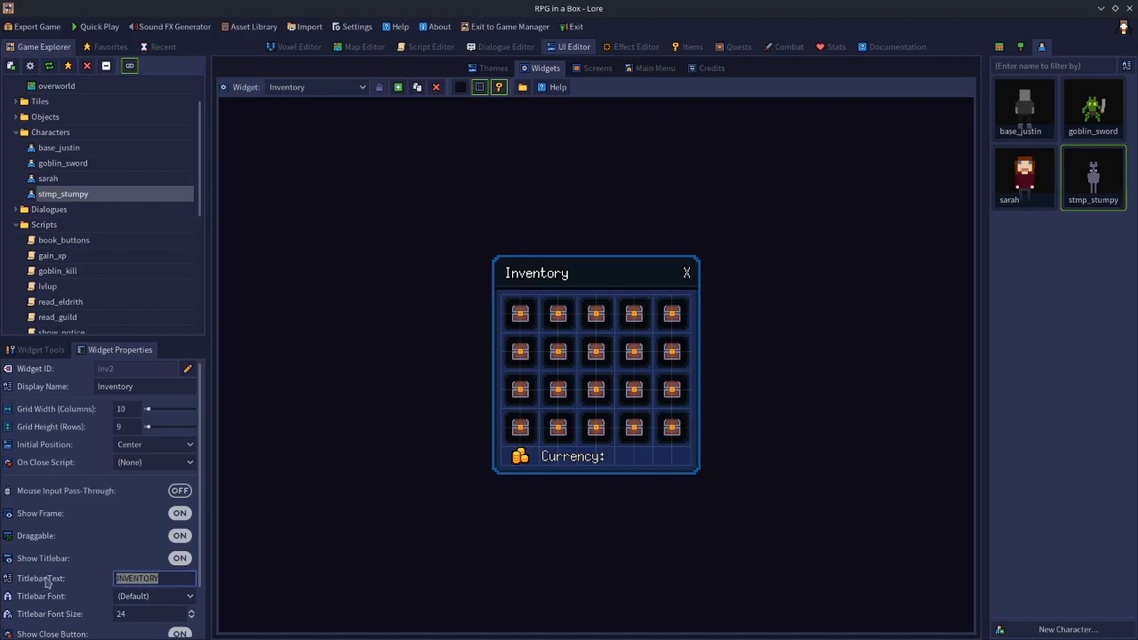
{"action": "key", "text": "BackSpace"}
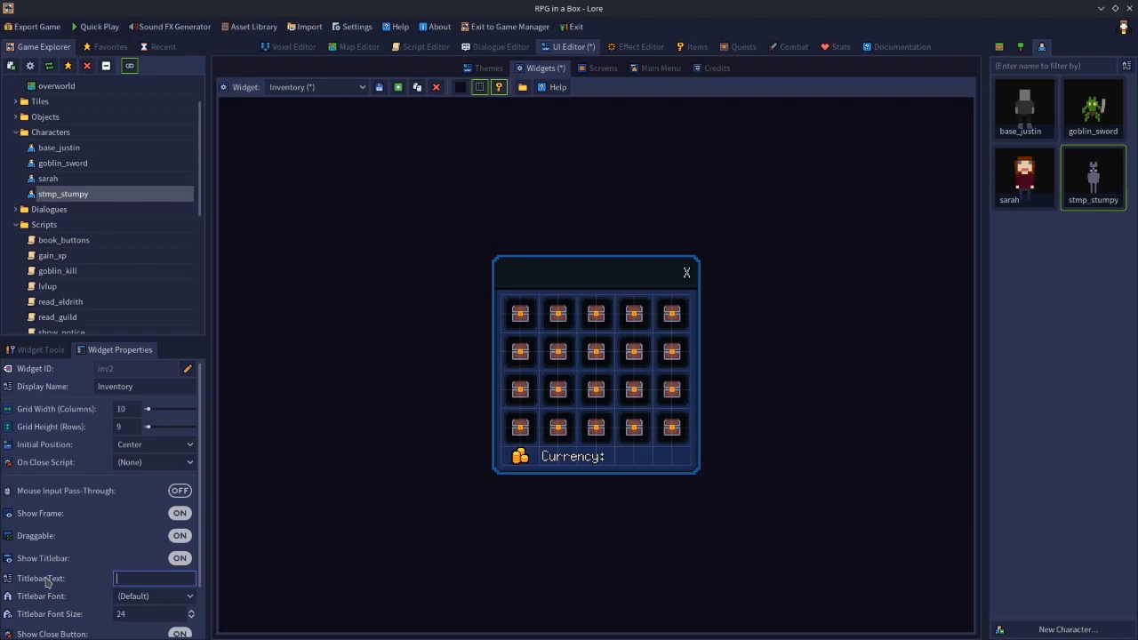
{"action": "type", "text": "My Inventory"}
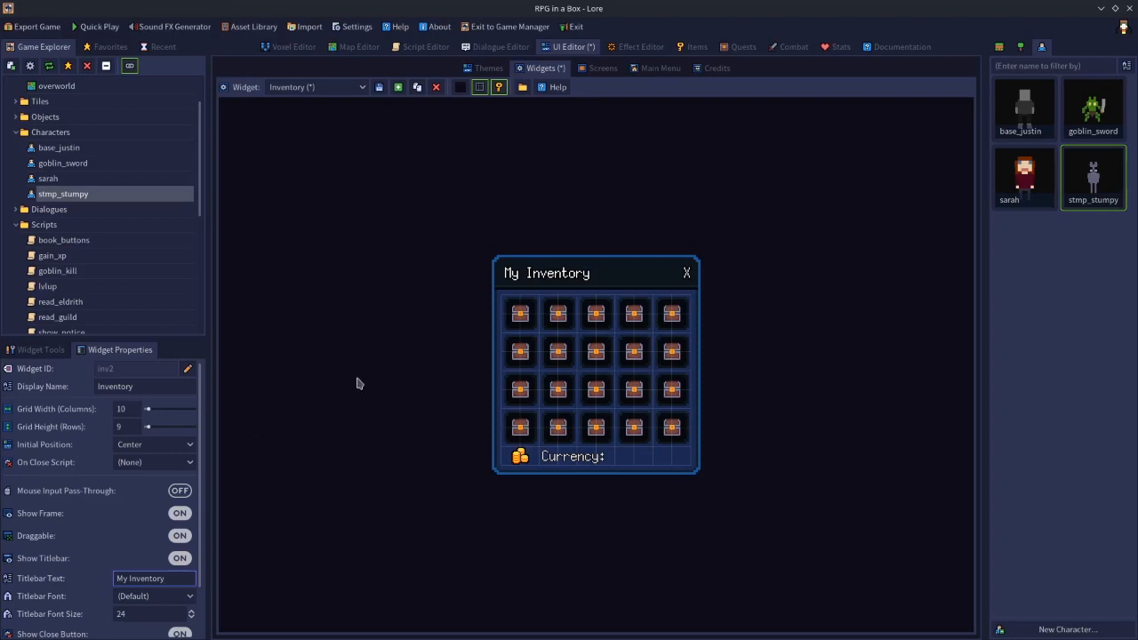
Replace the whole text of the inv2 widget's currency label with "Money:".
{"action": "left_click", "coordinate": [553, 455]}
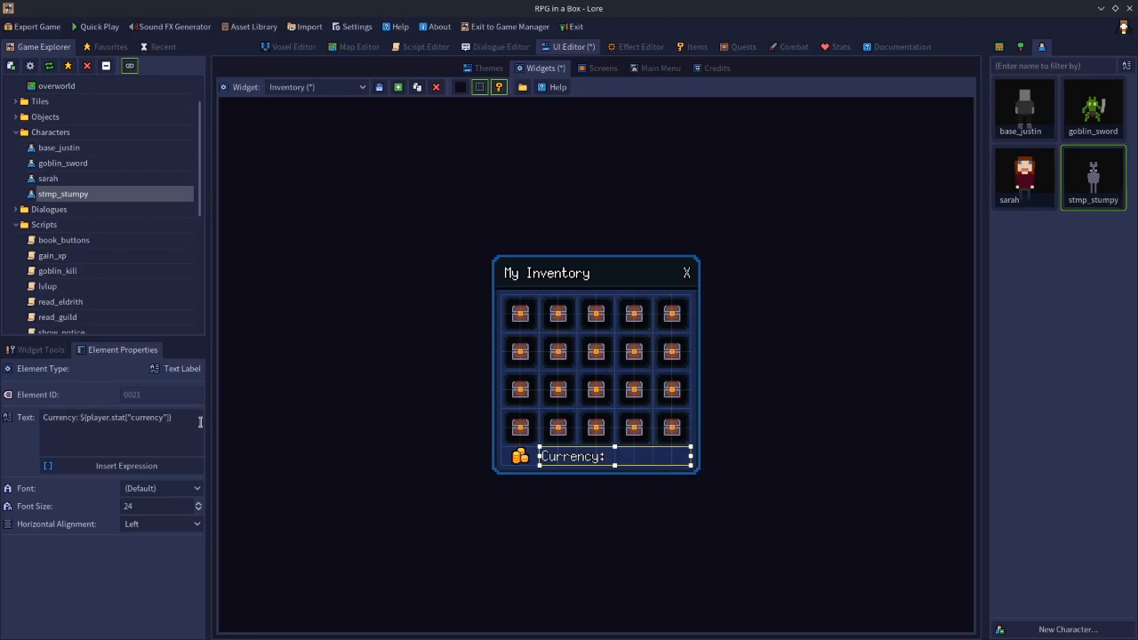
{"action": "left_click_drag", "start_coordinate": [183, 418], "coordinate": [3, 421]}
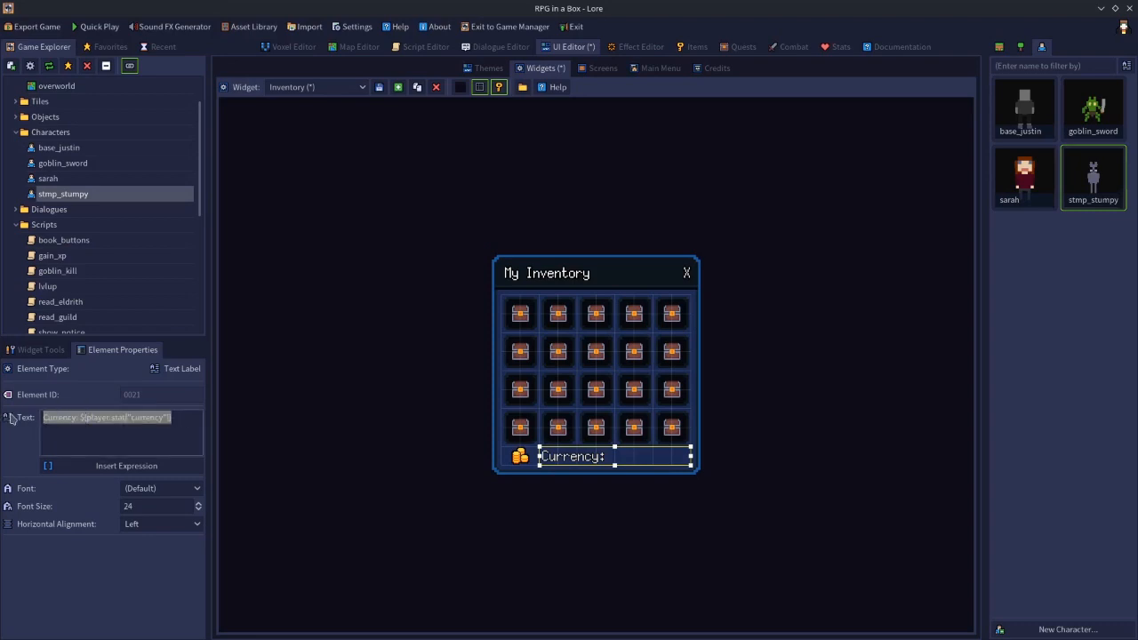
{"action": "key", "text": "BackSpace"}
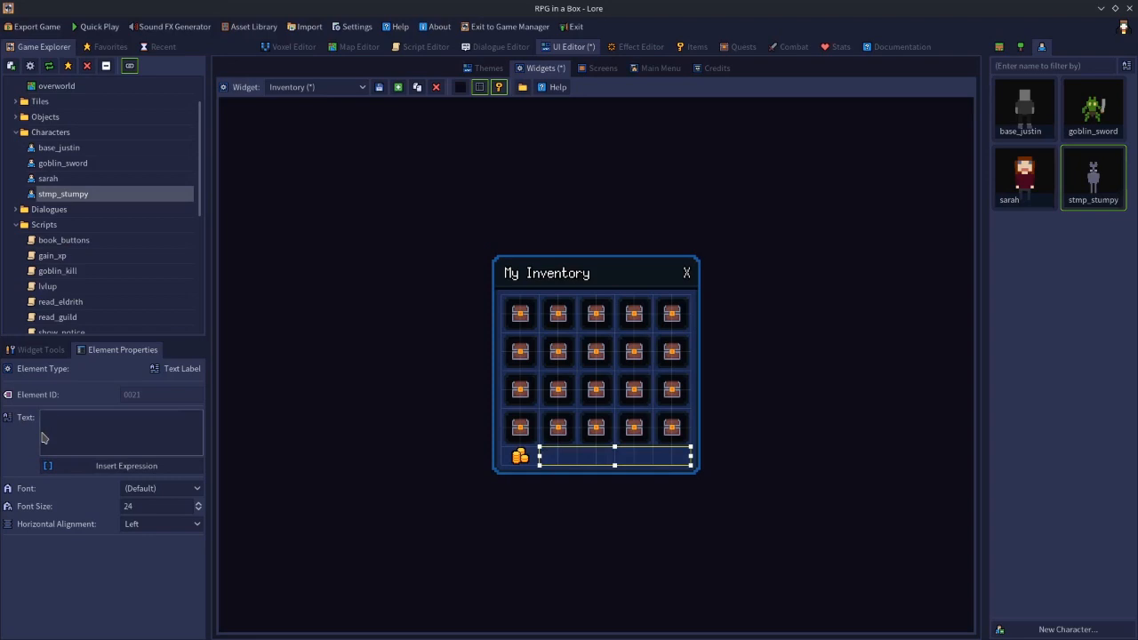
{"action": "type", "text": "Money:"}
Insert a Player Stat expression for currency after "Money:" in the label and save the inv2 widget.
{"action": "left_click", "coordinate": [115, 470]}
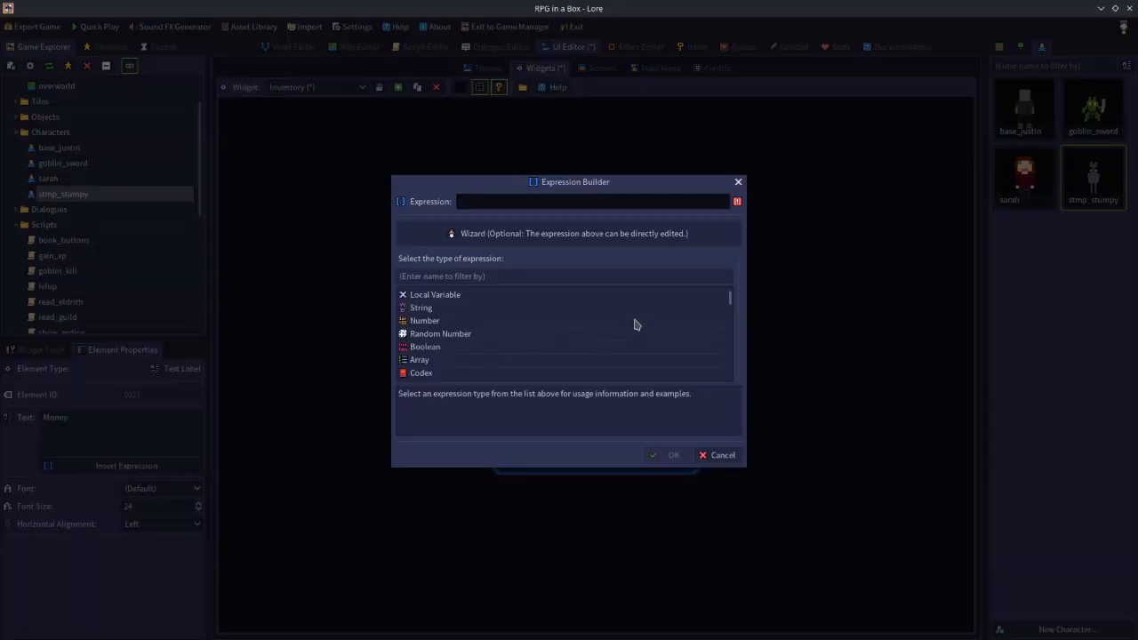
{"action": "left_click", "coordinate": [508, 333]}
{"action": "scroll", "coordinate": [505, 341], "scroll_direction": "down", "scroll_amount": 6}
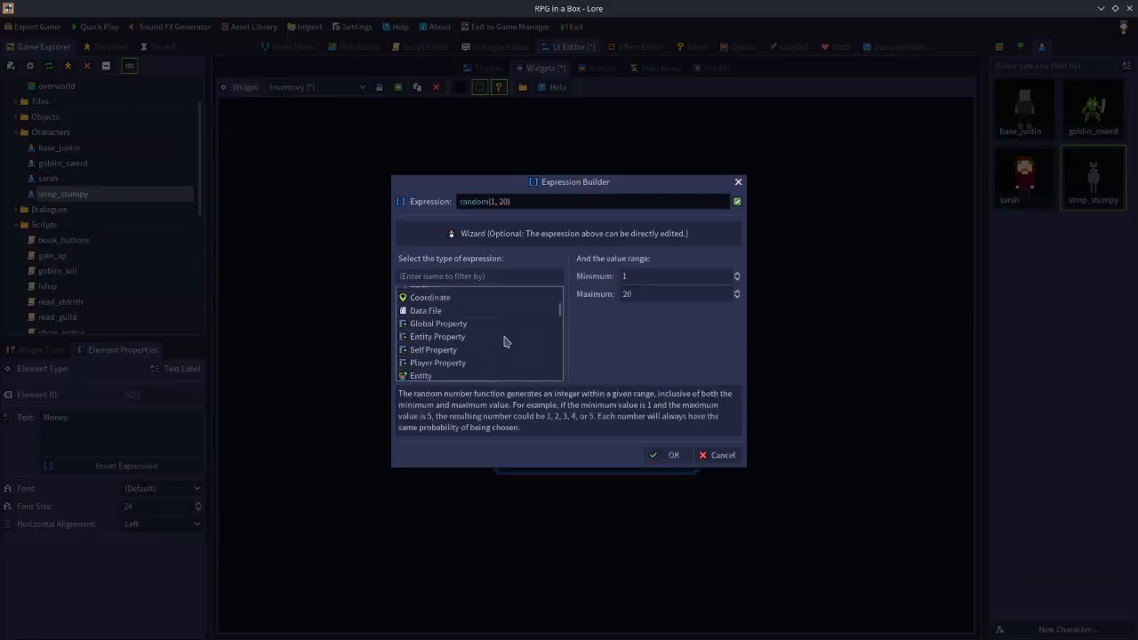
{"action": "scroll", "coordinate": [504, 342], "scroll_direction": "down", "scroll_amount": 3}
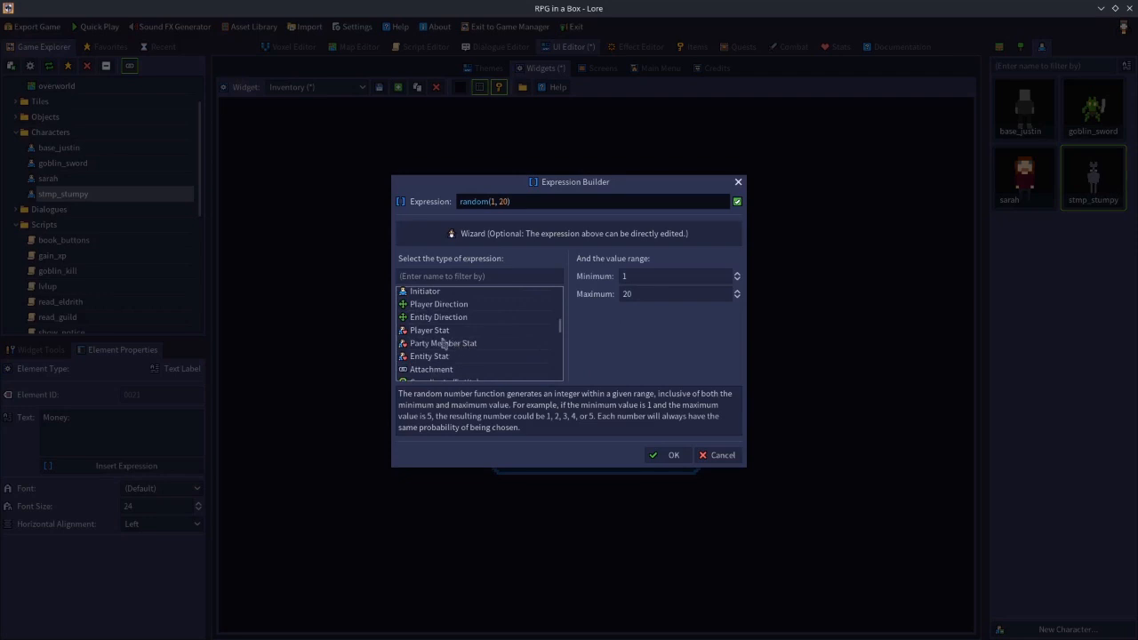
{"action": "left_click", "coordinate": [427, 331]}
{"action": "scroll", "coordinate": [602, 330], "scroll_direction": "down", "scroll_amount": 3}
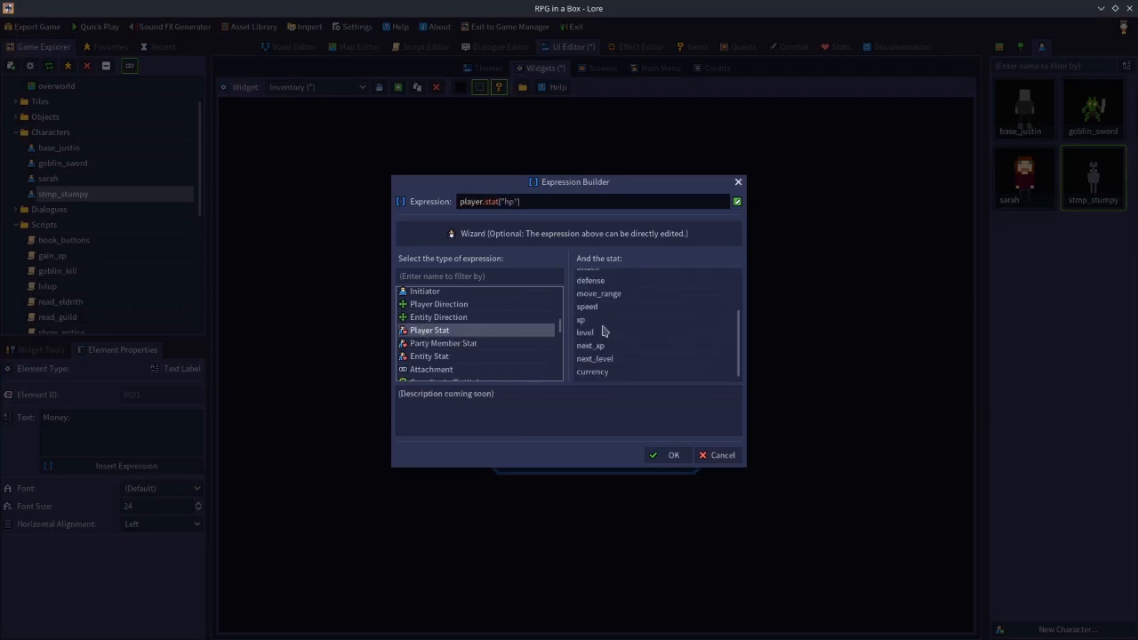
{"action": "left_click", "coordinate": [596, 372]}
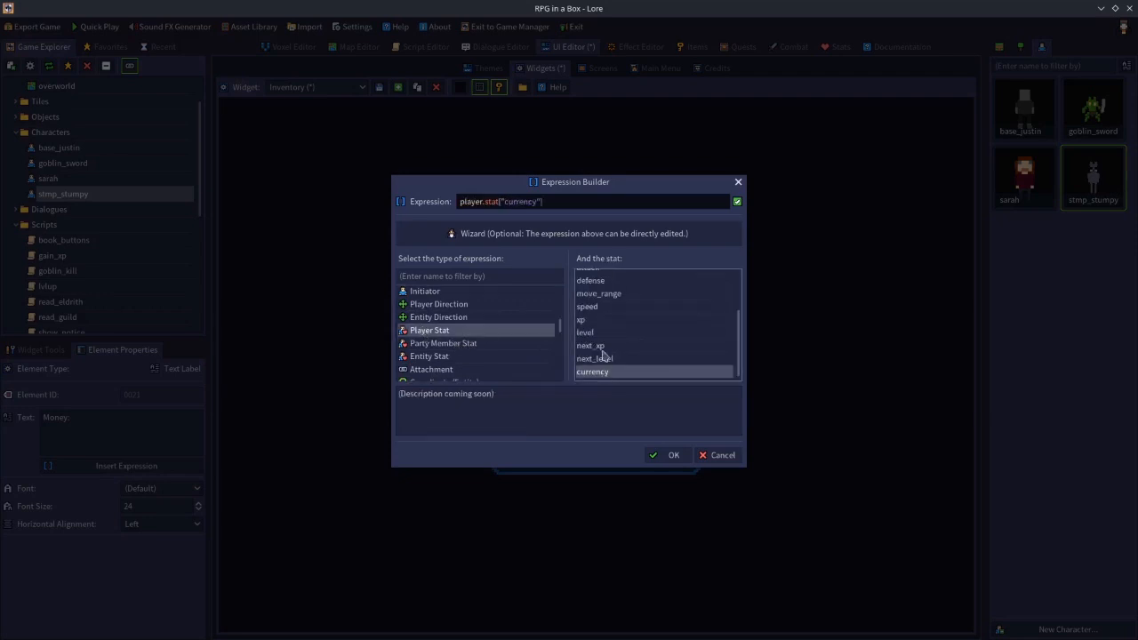
{"action": "left_click", "coordinate": [674, 455]}
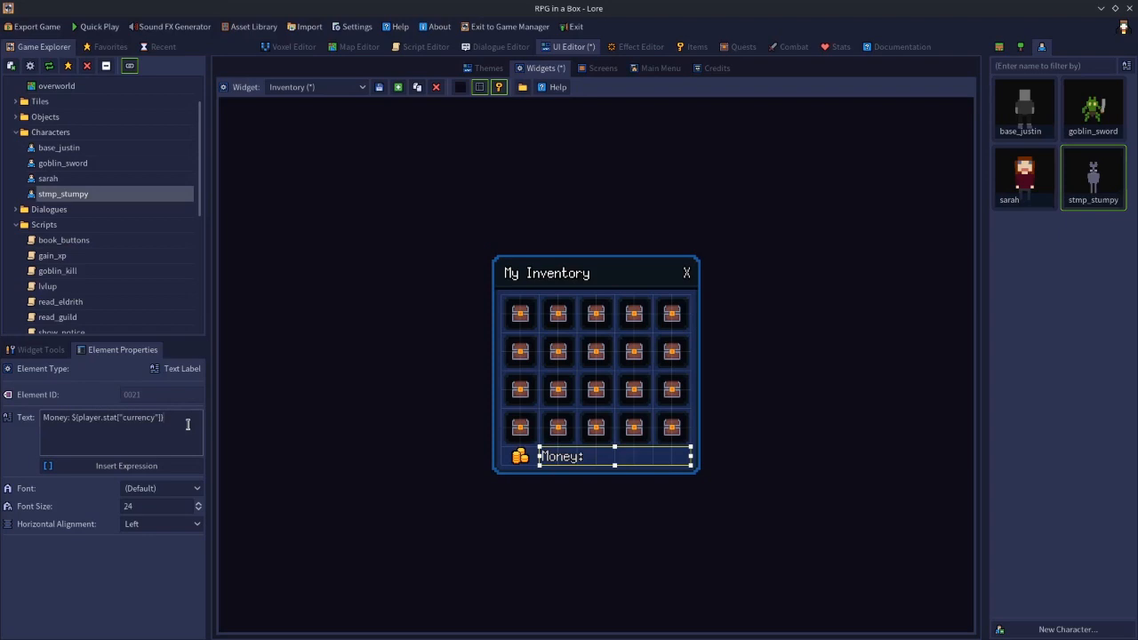
{"action": "left_click", "coordinate": [404, 397]}
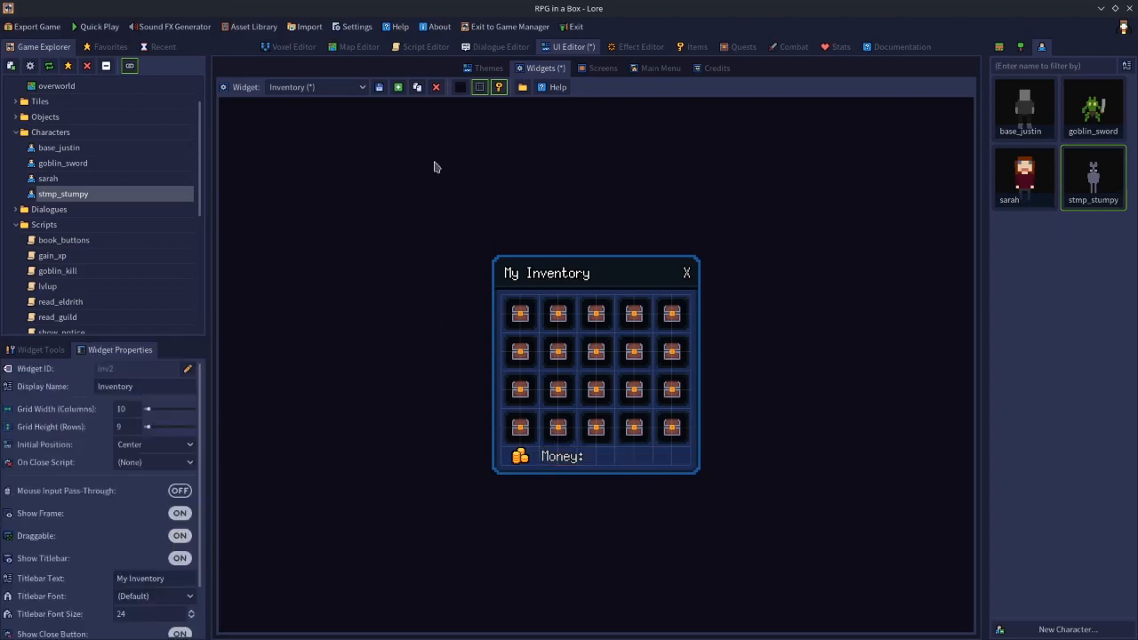
{"action": "left_click", "coordinate": [379, 87]}
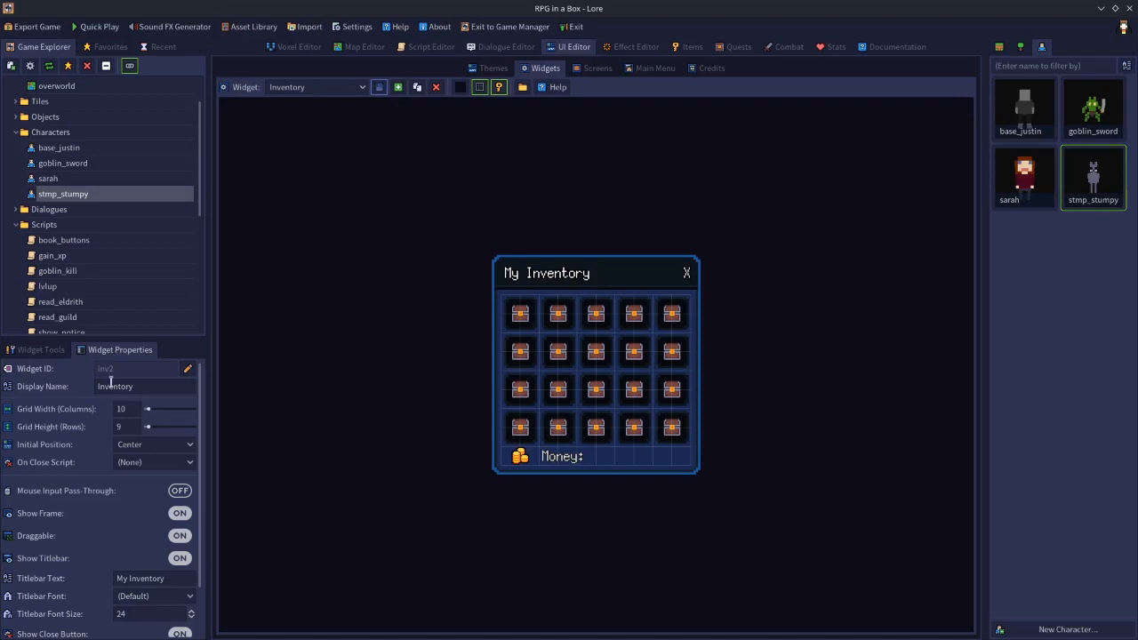
Set the stmp_stumpy character's Inventory Widget to inv2 and save the model.
{"action": "double_click", "coordinate": [1085, 185]}
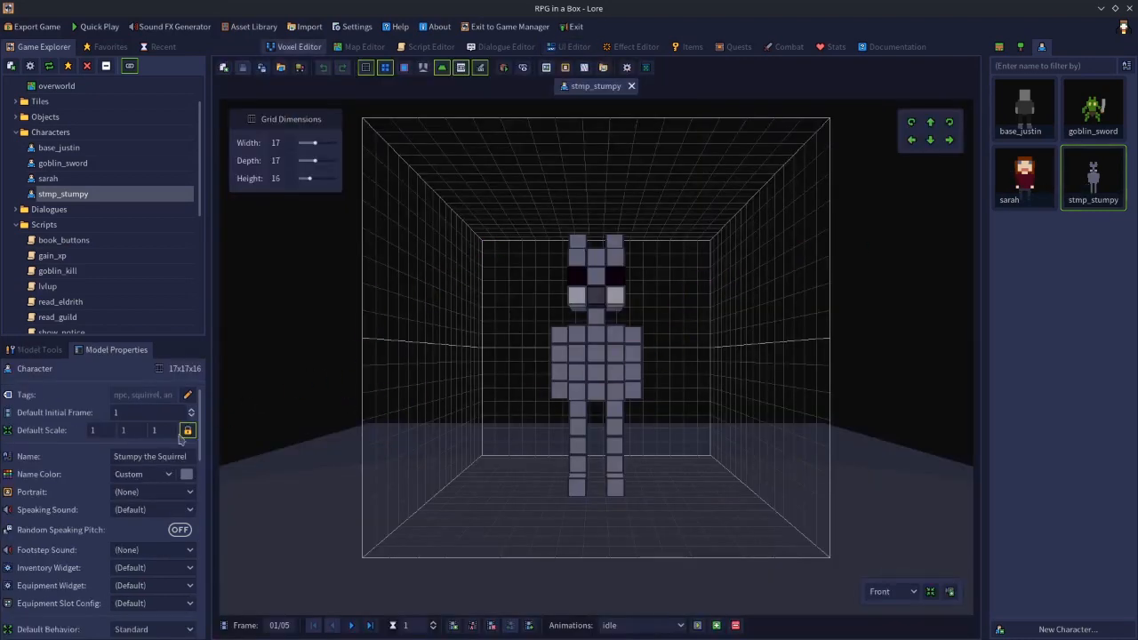
{"action": "scroll", "coordinate": [200, 415], "scroll_direction": "down", "scroll_amount": 3}
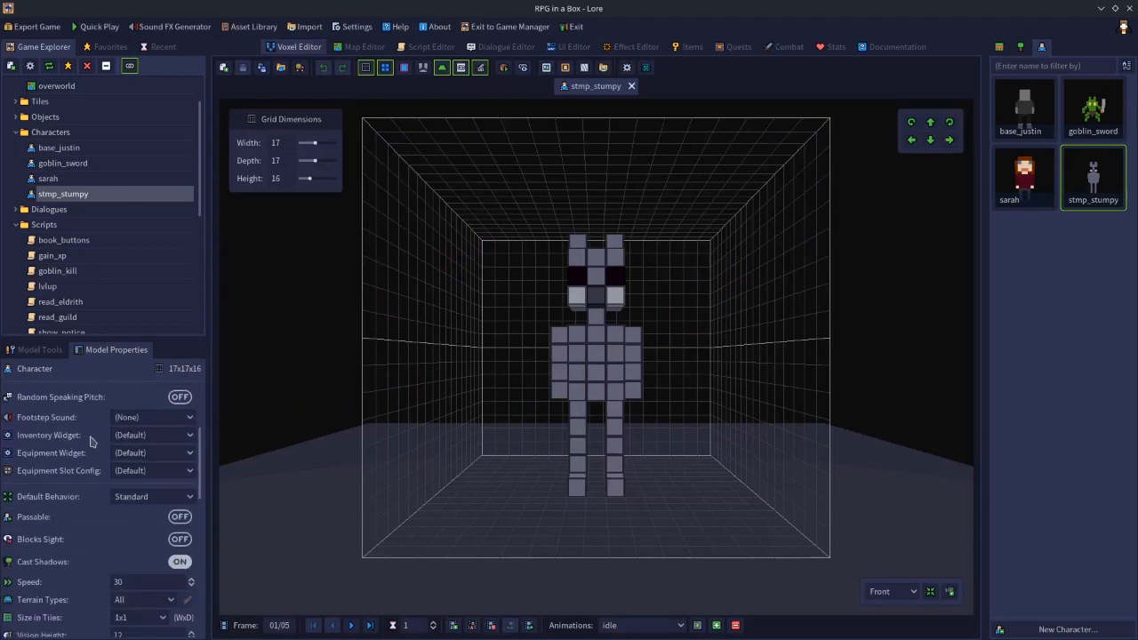
{"action": "left_click", "coordinate": [140, 435]}
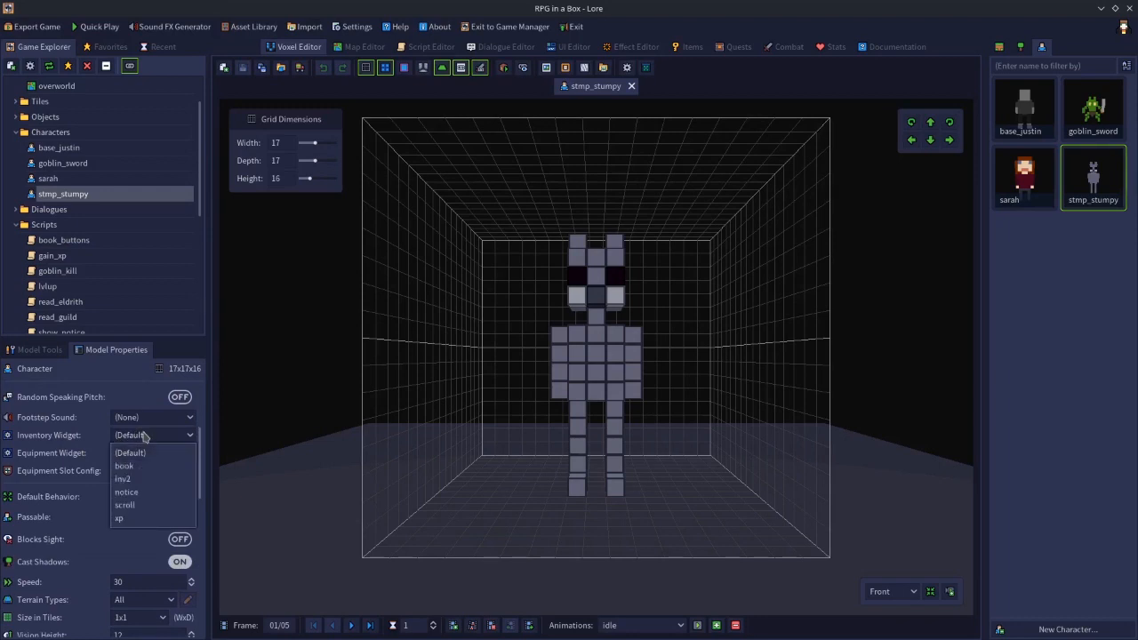
{"action": "left_click", "coordinate": [133, 480]}
{"action": "left_click", "coordinate": [240, 69]}
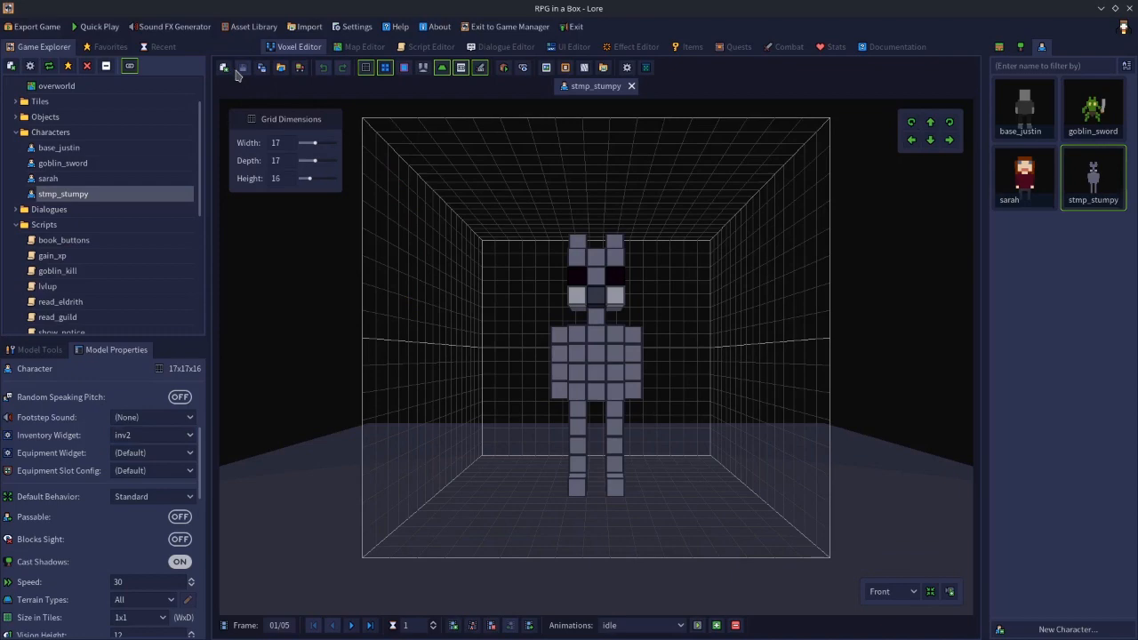
Run the game with Quick Play, open the player's inventory and move its window beside the character.
{"action": "left_click", "coordinate": [102, 29]}
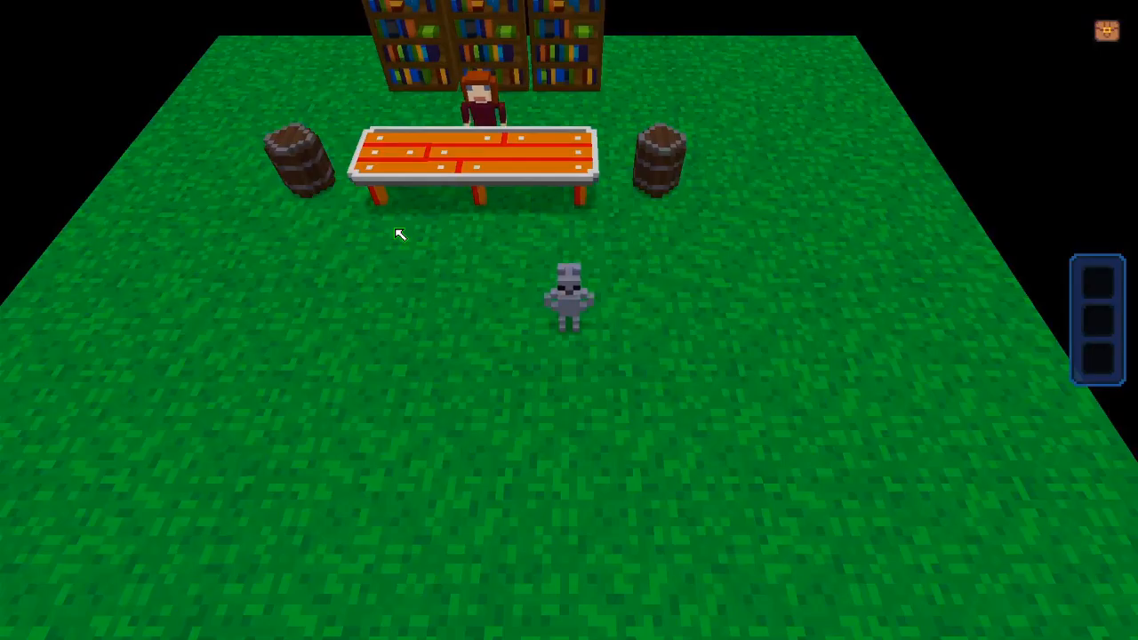
{"action": "key", "text": "i"}
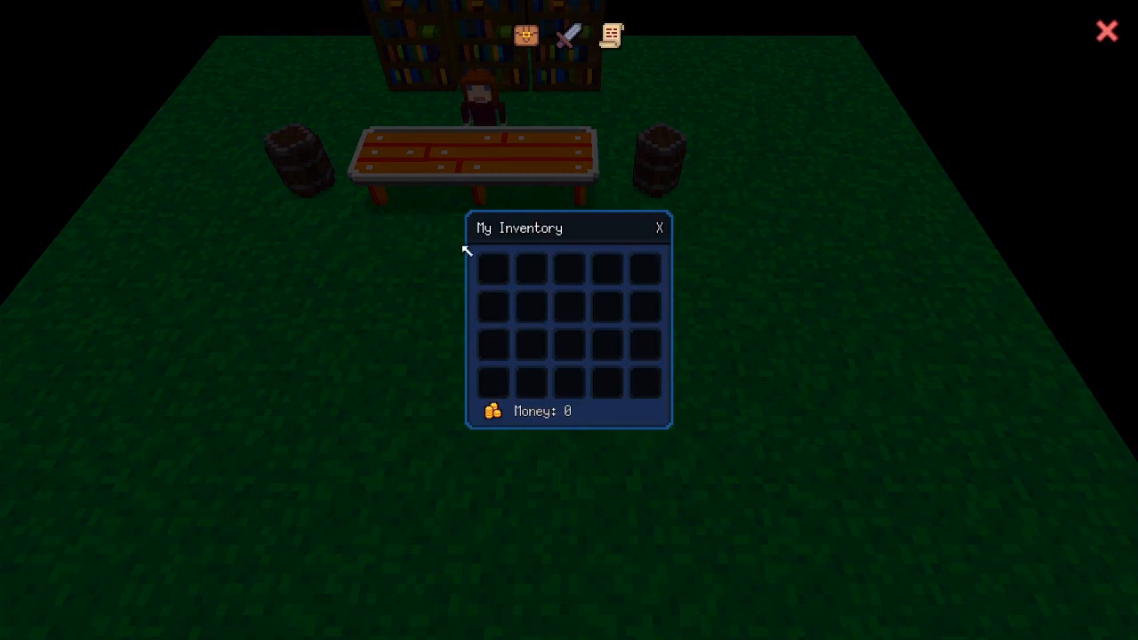
{"action": "left_click_drag", "start_coordinate": [537, 223], "coordinate": [755, 203]}
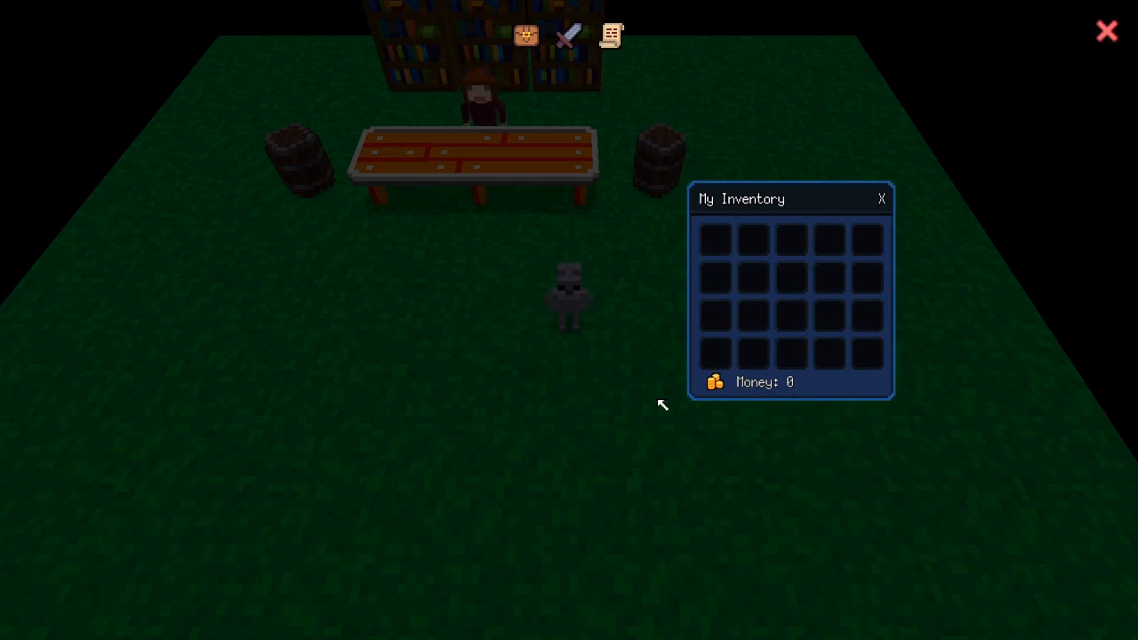
Execute player.stat["currency"] += 100 in the in-game debug console to add 100 to the player's currency.
{"action": "key", "text": "grave"}
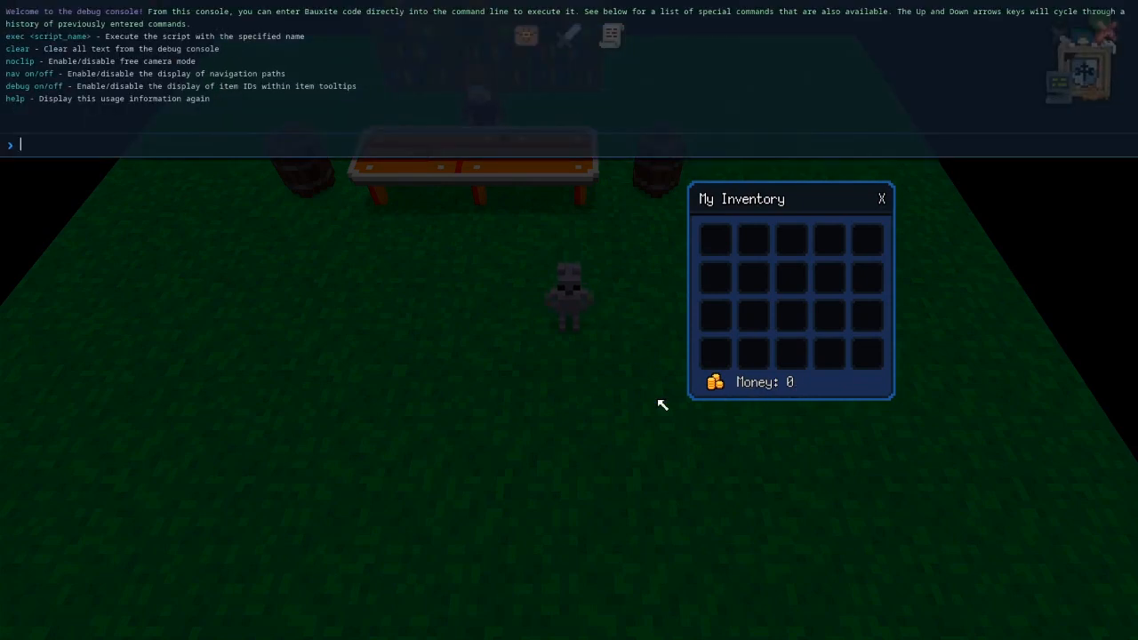
{"action": "type", "text": "player"}
{"action": "type", "text": ".stat(\"\""}
{"action": "type", "text": "currency"}
{"action": "key", "text": "Right"}
{"action": "key", "text": "Right"}
{"action": "type", "text": "+= 100"}
{"action": "key", "text": "Return"}
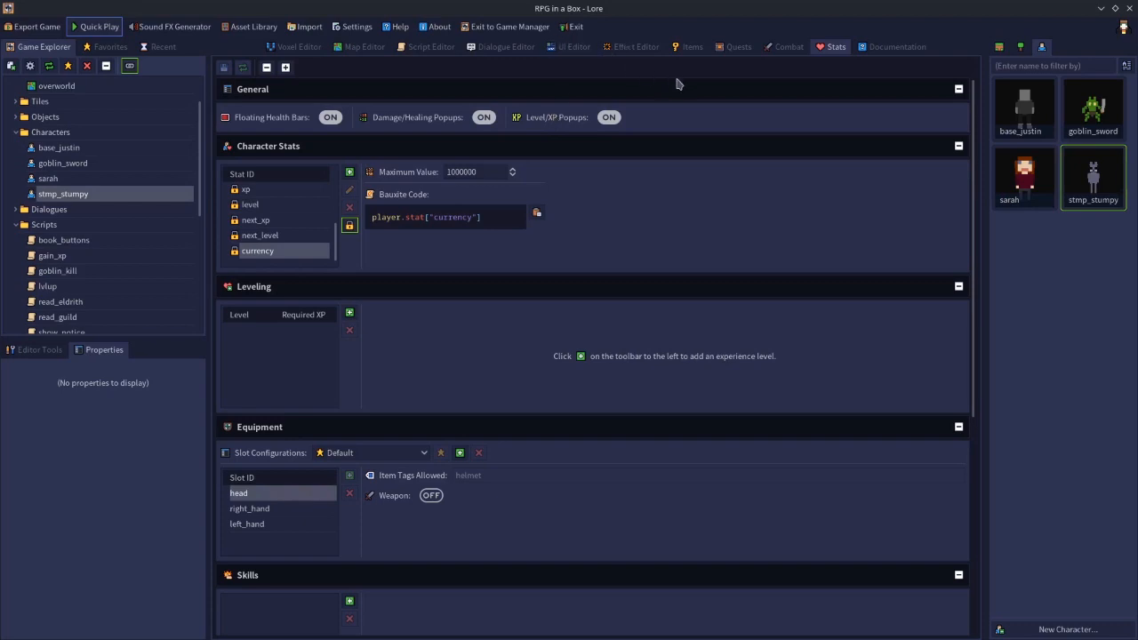
Examine the Scroll of healing item's properties, especially its cost and the currency types available for it.
{"action": "left_click", "coordinate": [689, 47]}
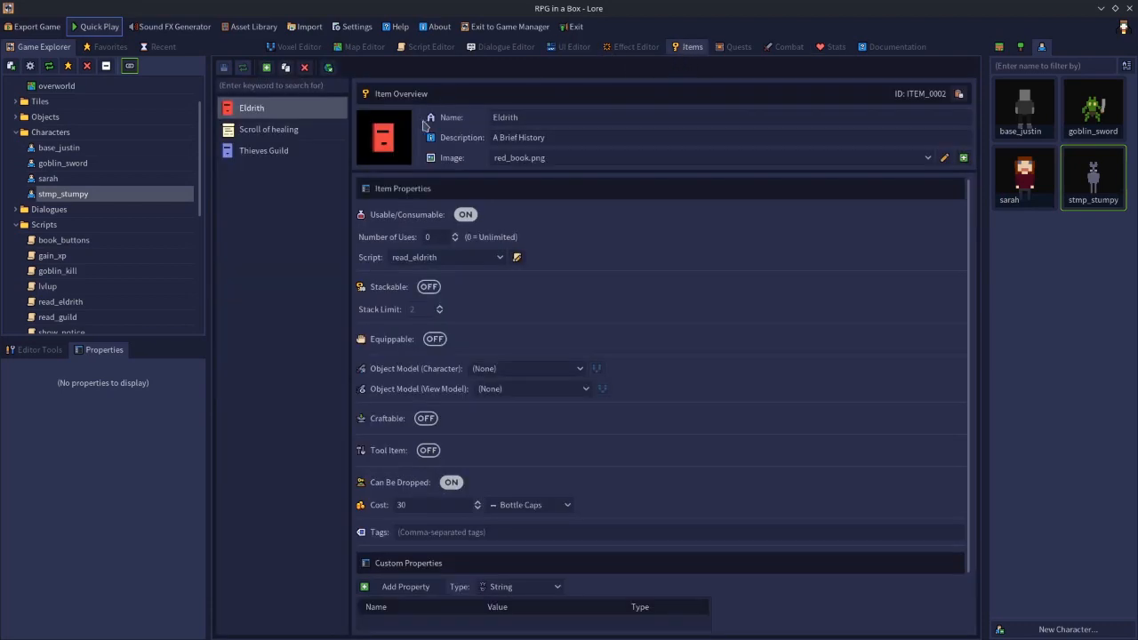
{"action": "left_click", "coordinate": [287, 132]}
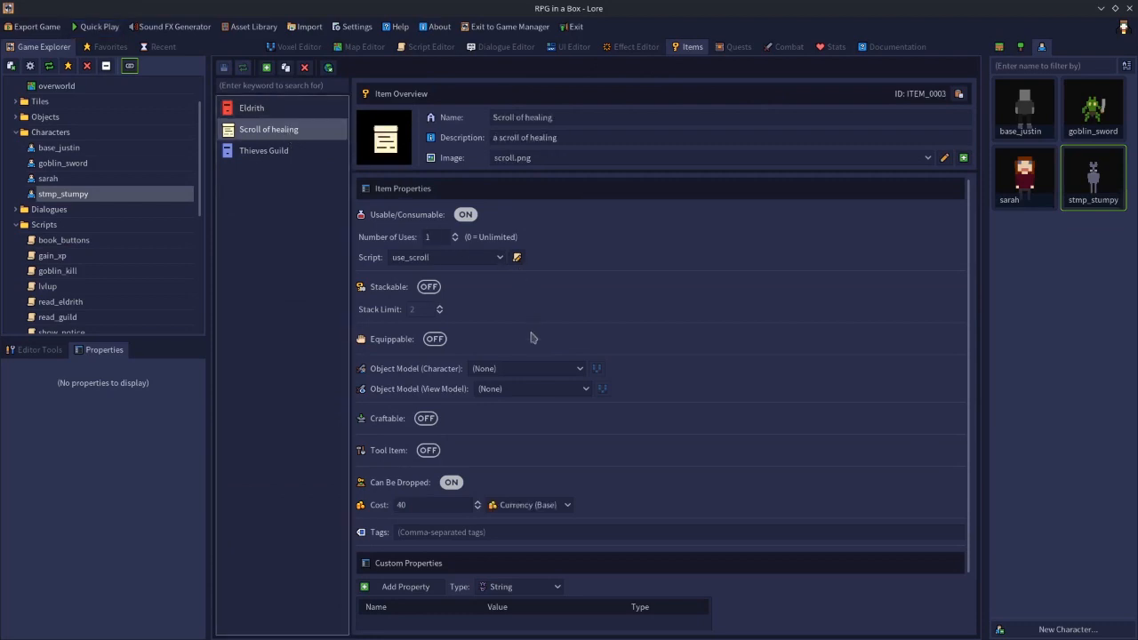
{"action": "scroll", "coordinate": [507, 343], "scroll_direction": "down", "scroll_amount": 2}
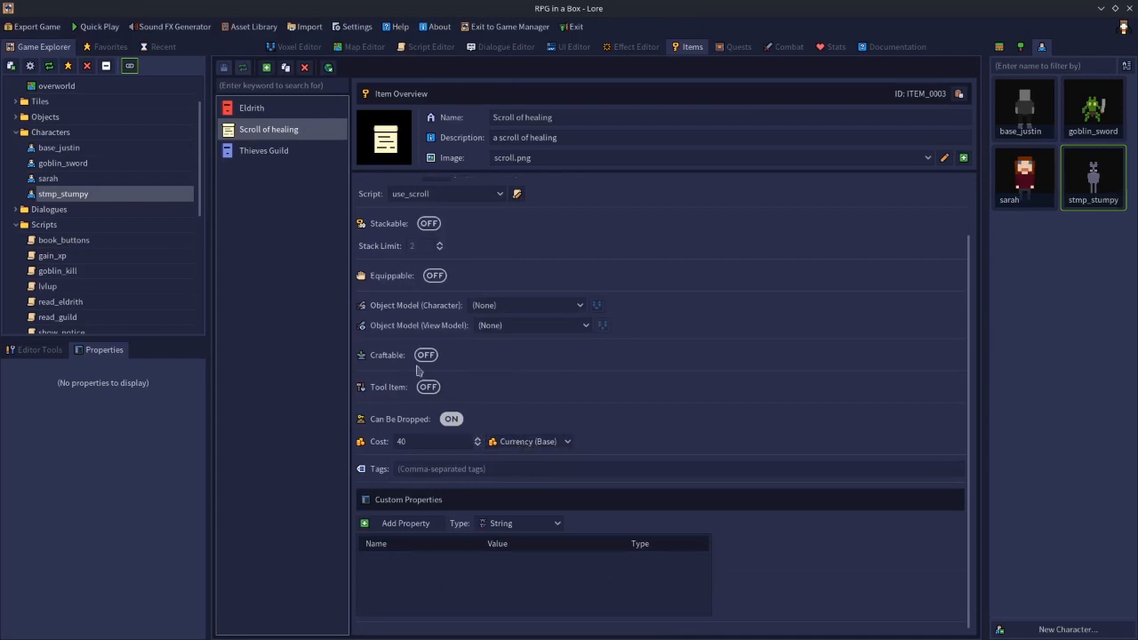
{"action": "scroll", "coordinate": [436, 266], "scroll_direction": "up", "scroll_amount": 2}
{"action": "scroll", "coordinate": [425, 235], "scroll_direction": "down", "scroll_amount": 2}
{"action": "left_click", "coordinate": [524, 446]}
{"action": "left_click", "coordinate": [586, 450]}
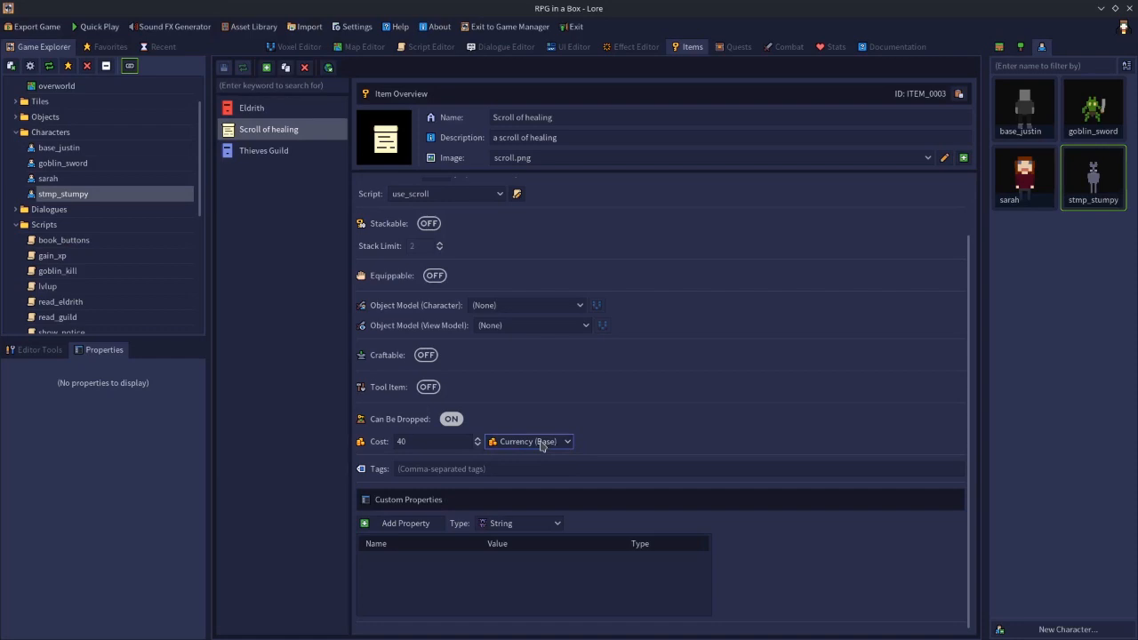
{"action": "left_click", "coordinate": [539, 443]}
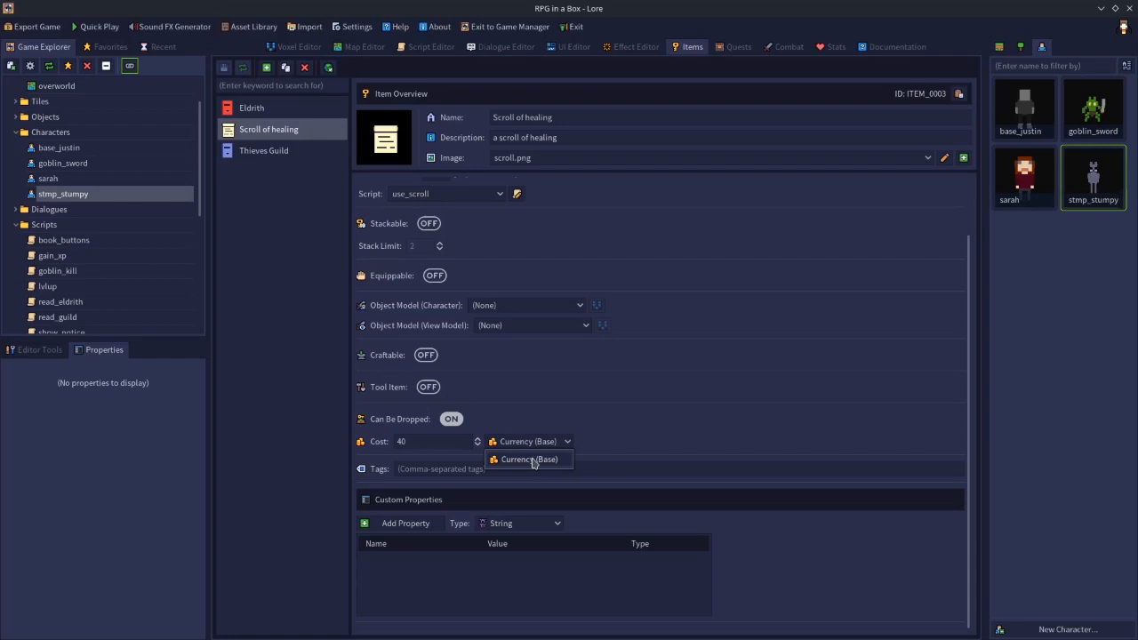
{"action": "left_click", "coordinate": [534, 460]}
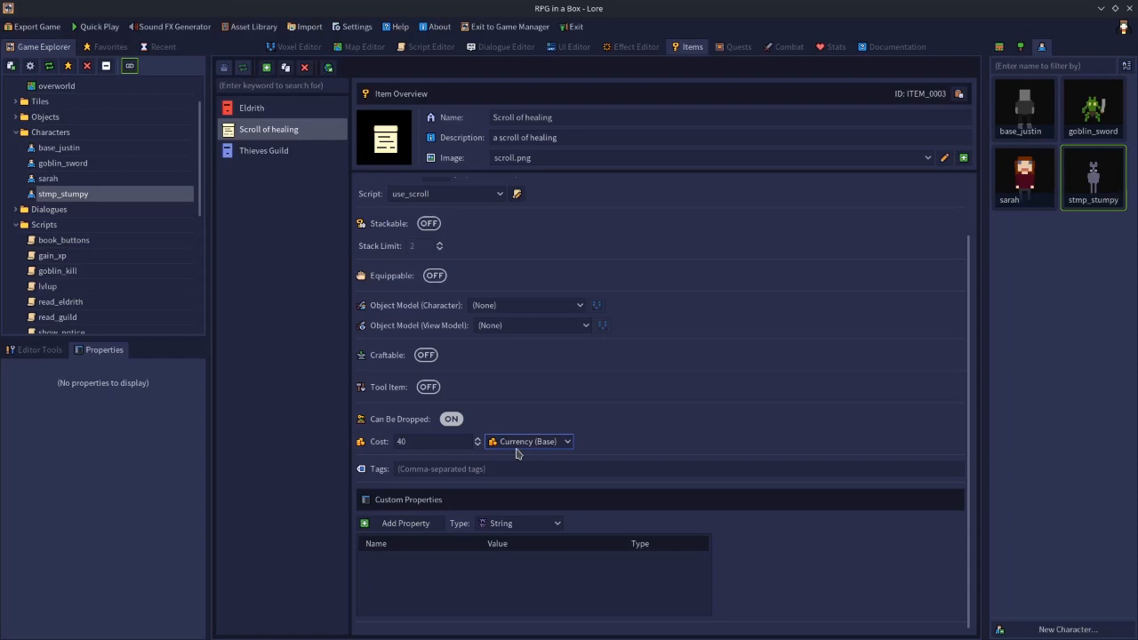
Set the Scroll of healing item's cost to 30 and save the items.
{"action": "left_click_drag", "start_coordinate": [431, 442], "coordinate": [341, 452]}
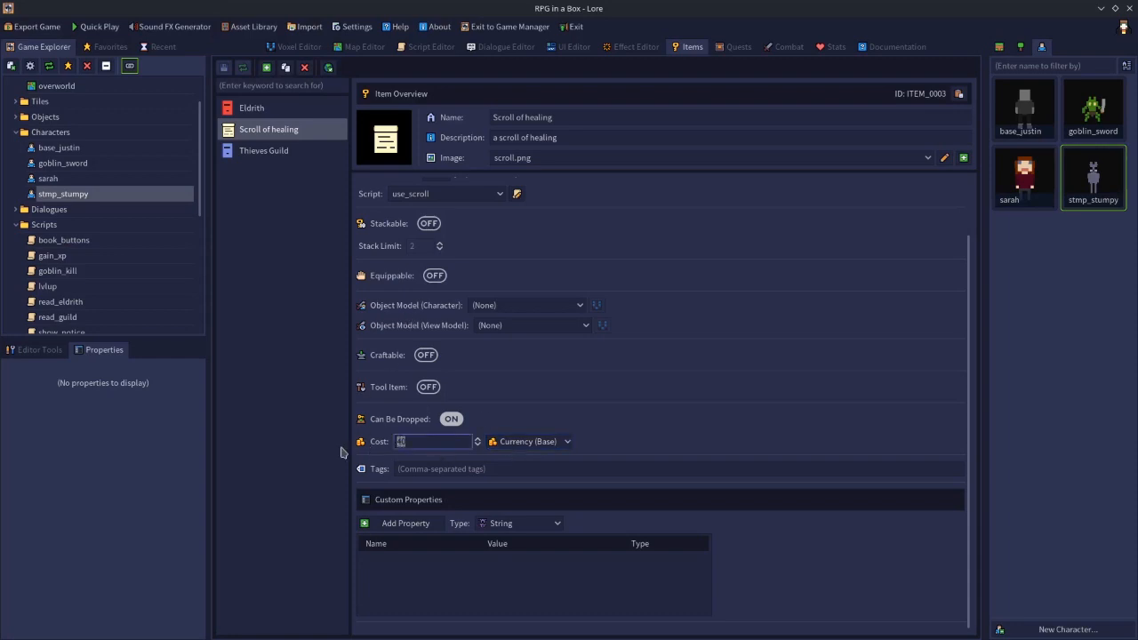
{"action": "type", "text": "40"}
{"action": "left_click", "coordinate": [280, 127]}
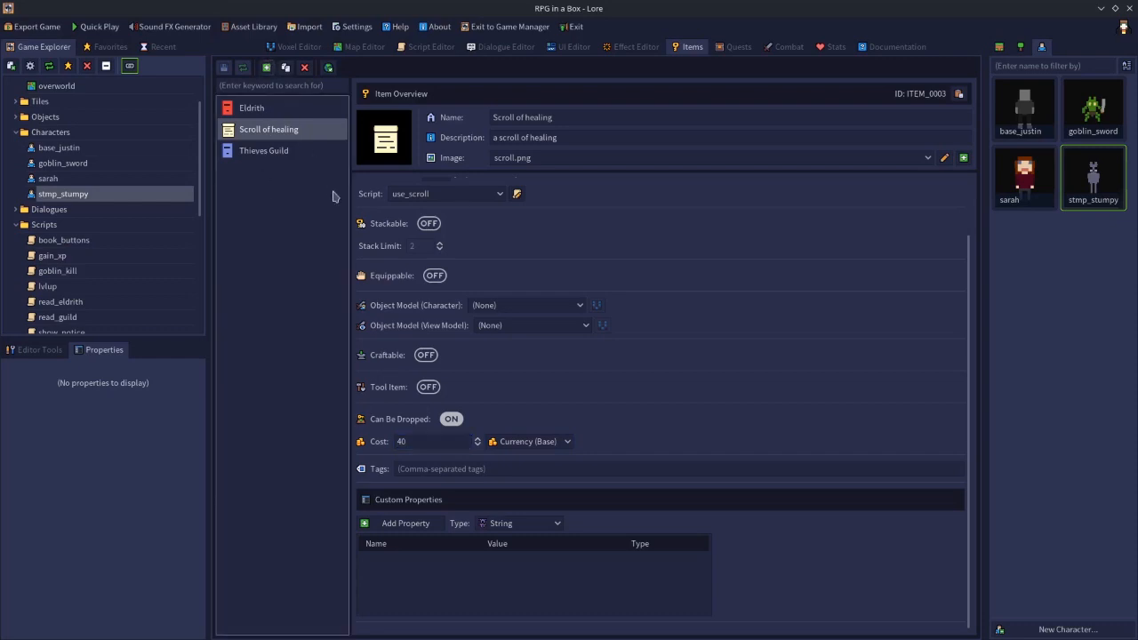
{"action": "left_click", "coordinate": [423, 435]}
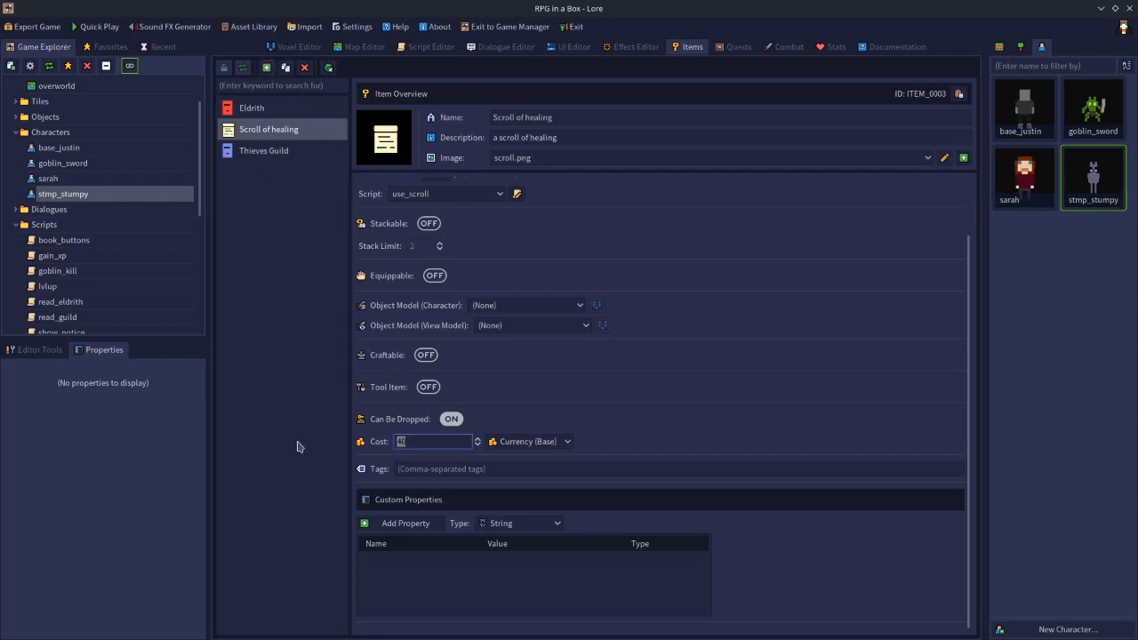
{"action": "type", "text": "30"}
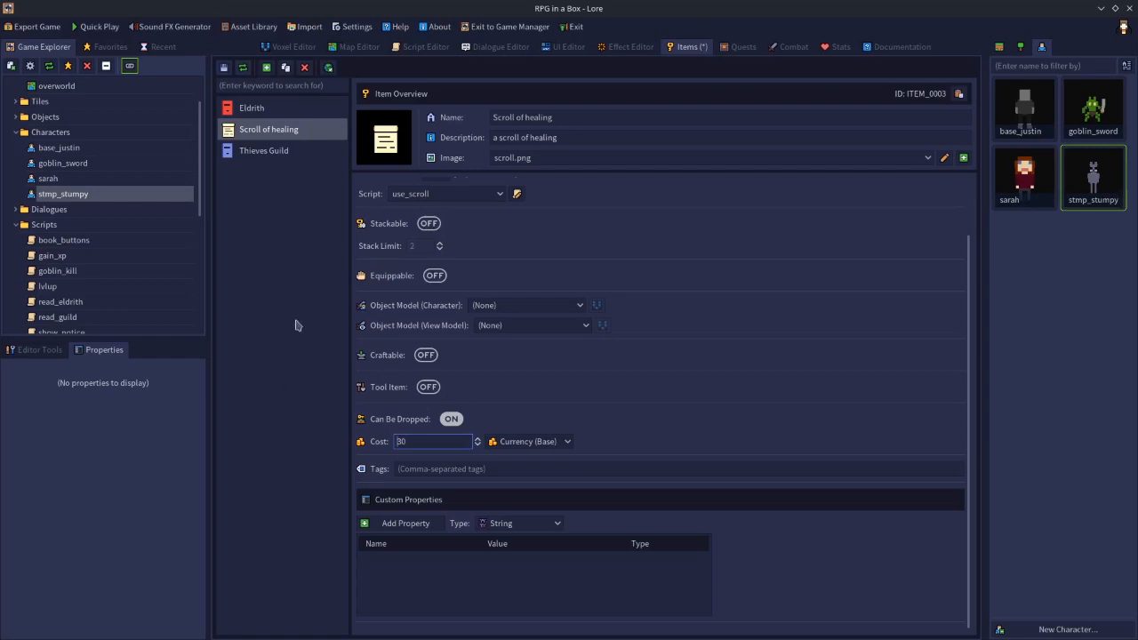
{"action": "left_click", "coordinate": [226, 68]}
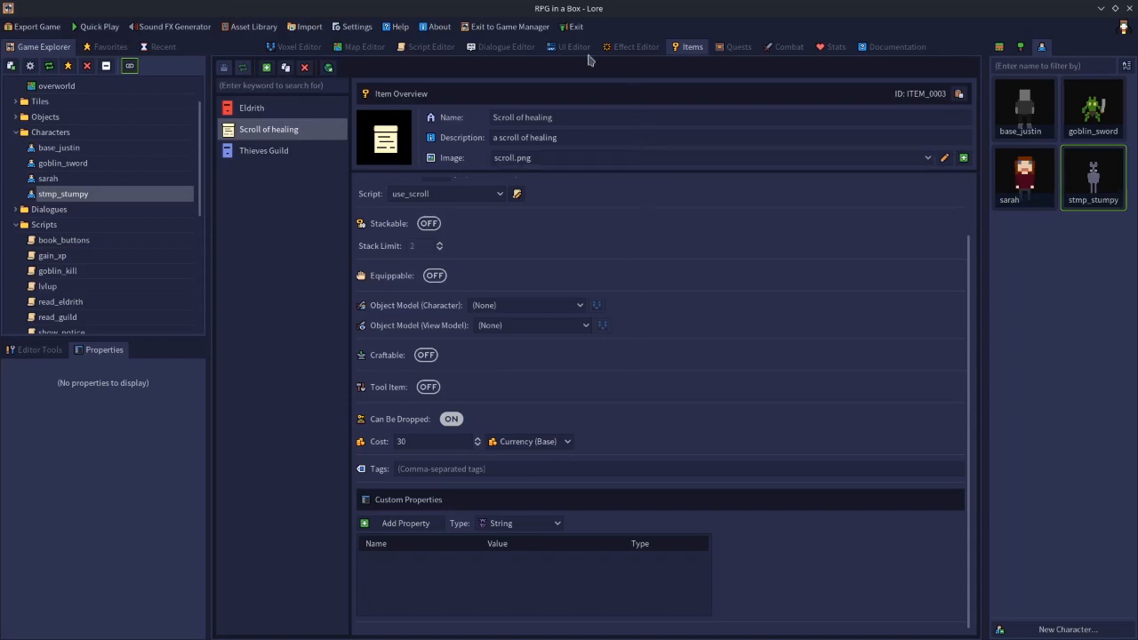
Examine the nodes of the shop_dlg dialogue and the dialogue assigned to the sarah entity on the overworld map.
{"action": "left_click", "coordinate": [530, 48]}
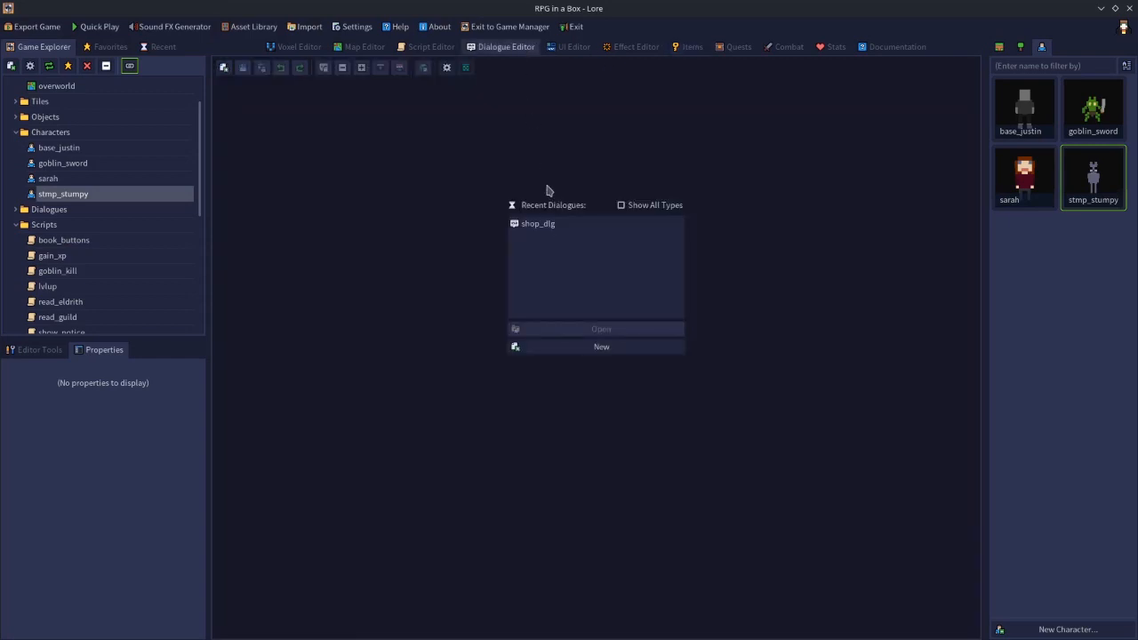
{"action": "double_click", "coordinate": [541, 226]}
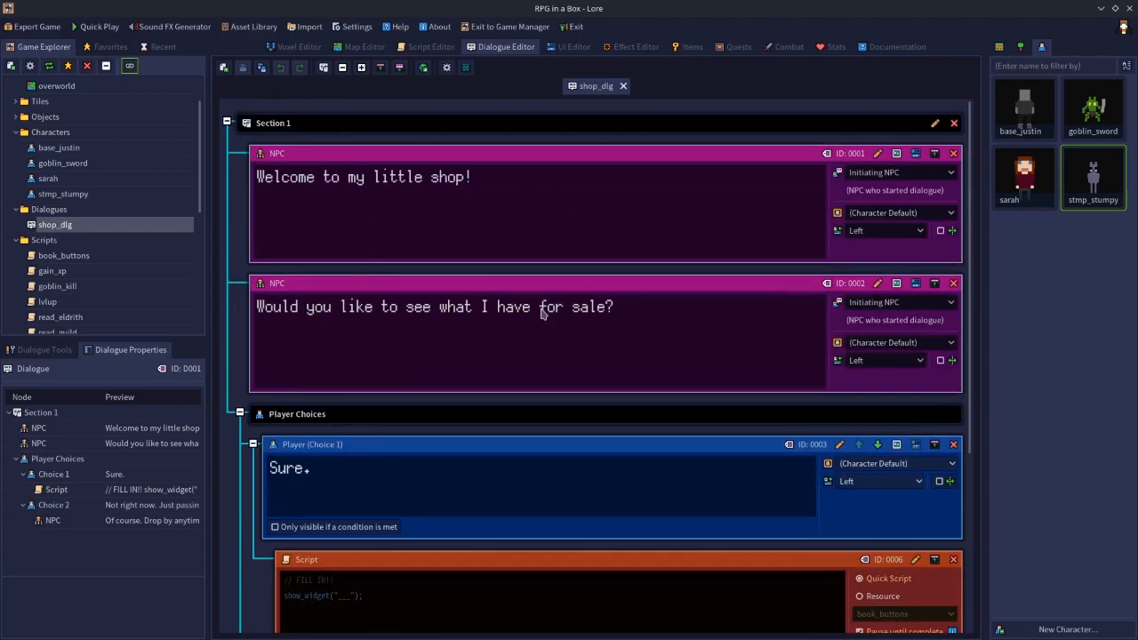
{"action": "scroll", "coordinate": [542, 311], "scroll_direction": "down", "scroll_amount": 5}
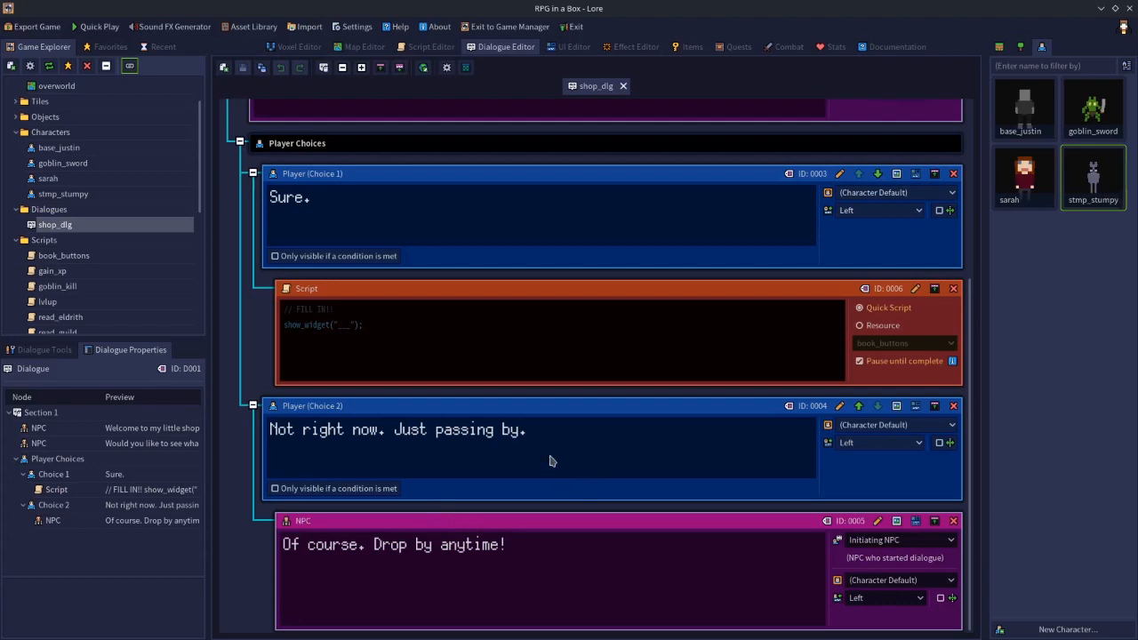
{"action": "scroll", "coordinate": [551, 460], "scroll_direction": "up", "scroll_amount": 3}
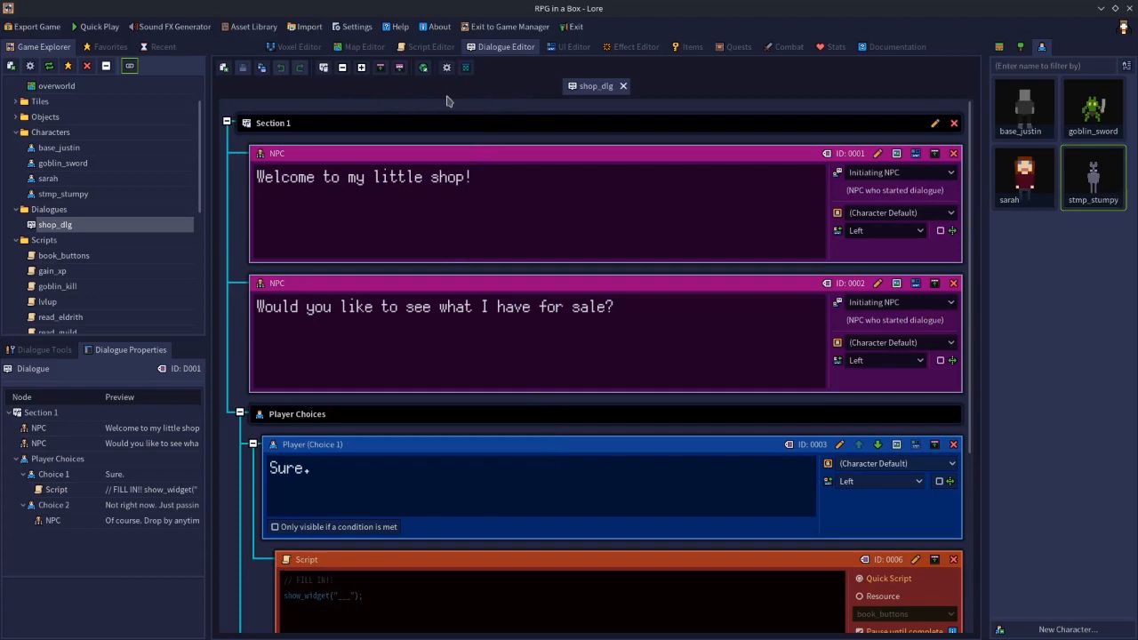
{"action": "left_click", "coordinate": [360, 48]}
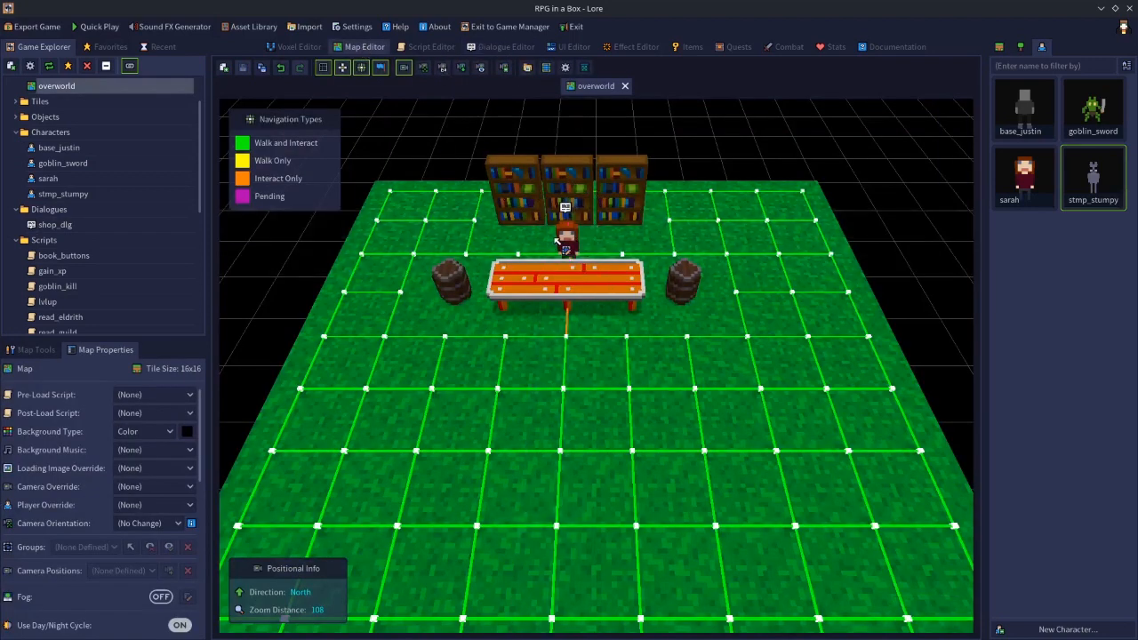
{"action": "left_click", "coordinate": [558, 242]}
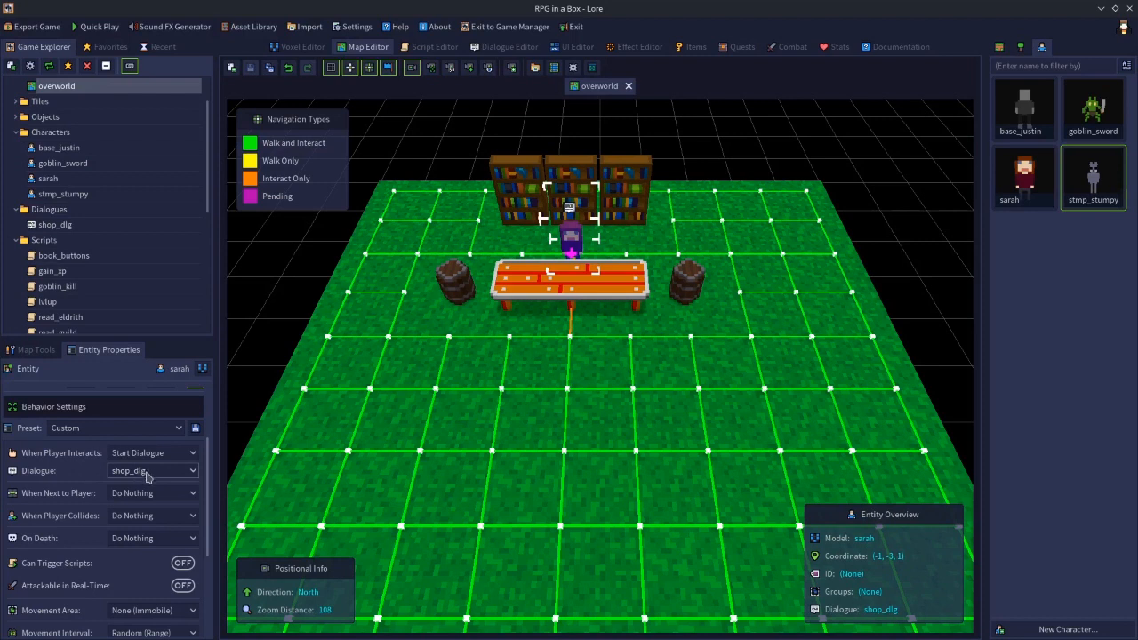
{"action": "left_click", "coordinate": [392, 152]}
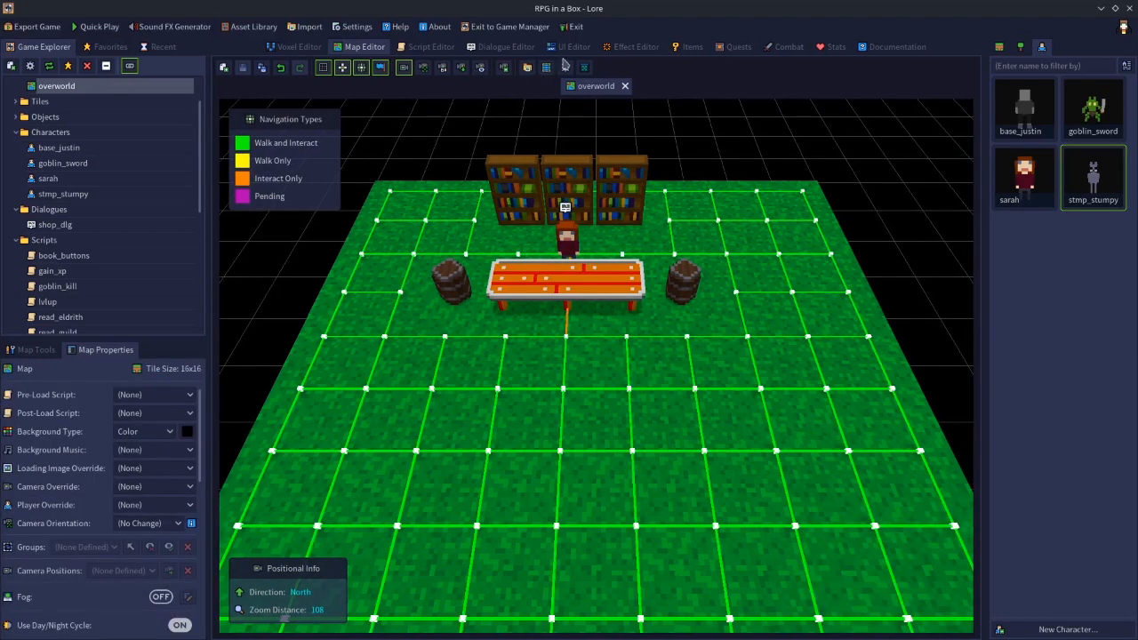
Create a new widget with the ID shop in the UI Editor.
{"action": "left_click", "coordinate": [570, 47]}
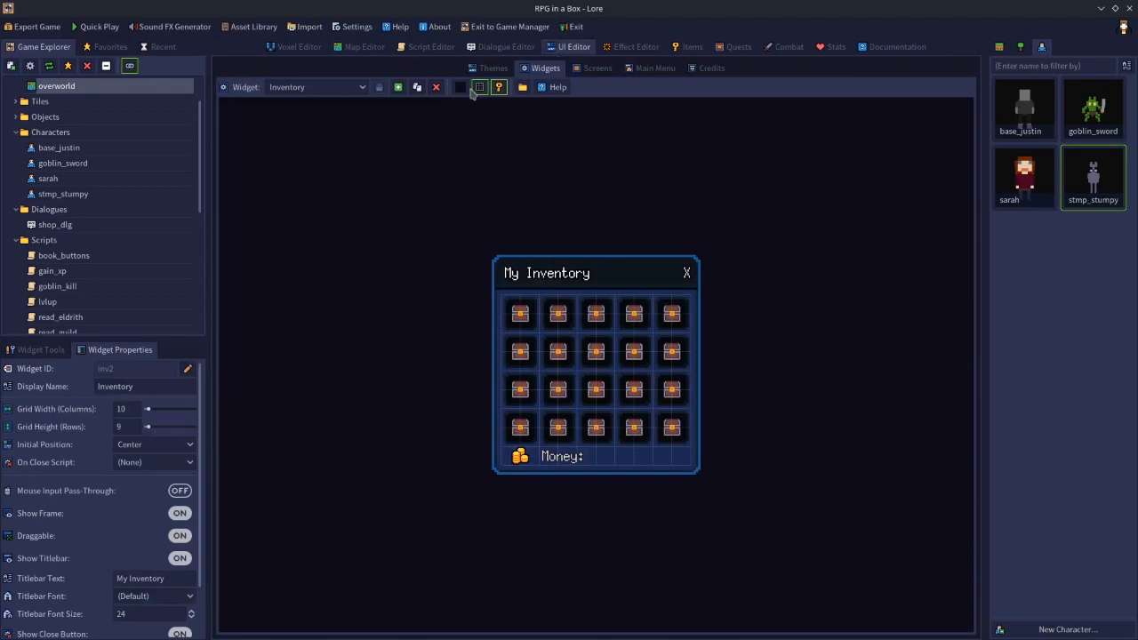
{"action": "left_click", "coordinate": [398, 93]}
{"action": "type", "text": "s"}
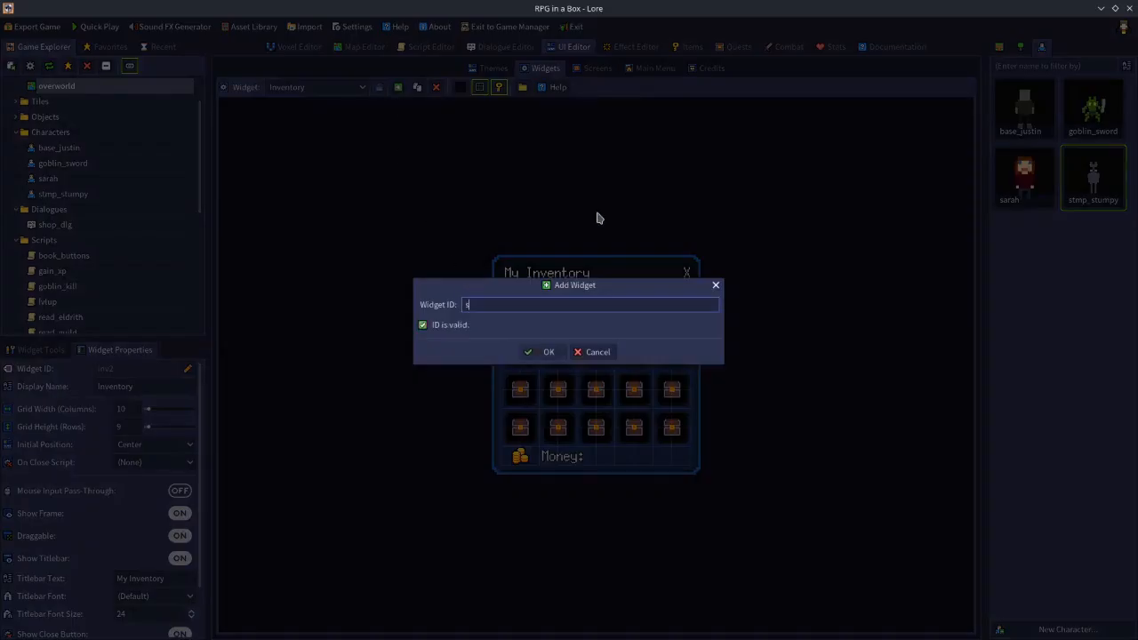
{"action": "key", "text": "Return"}
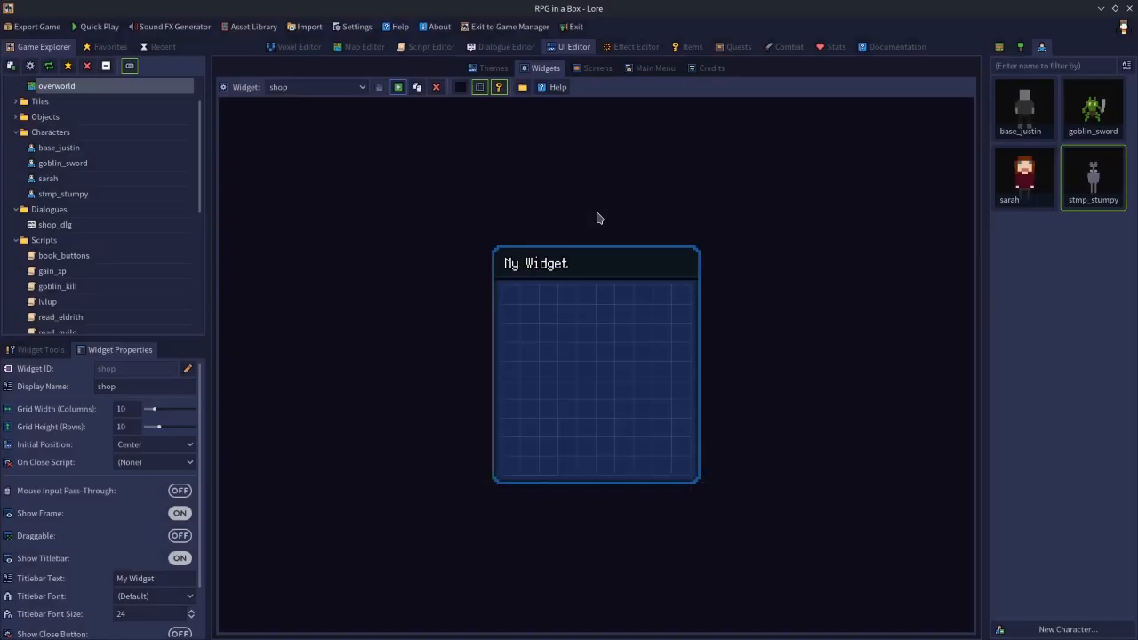
Add a Shop Item Slot to the shop widget, enlarged to 4 by 4 grid cells and placed against the grid's left edge.
{"action": "left_click", "coordinate": [44, 350]}
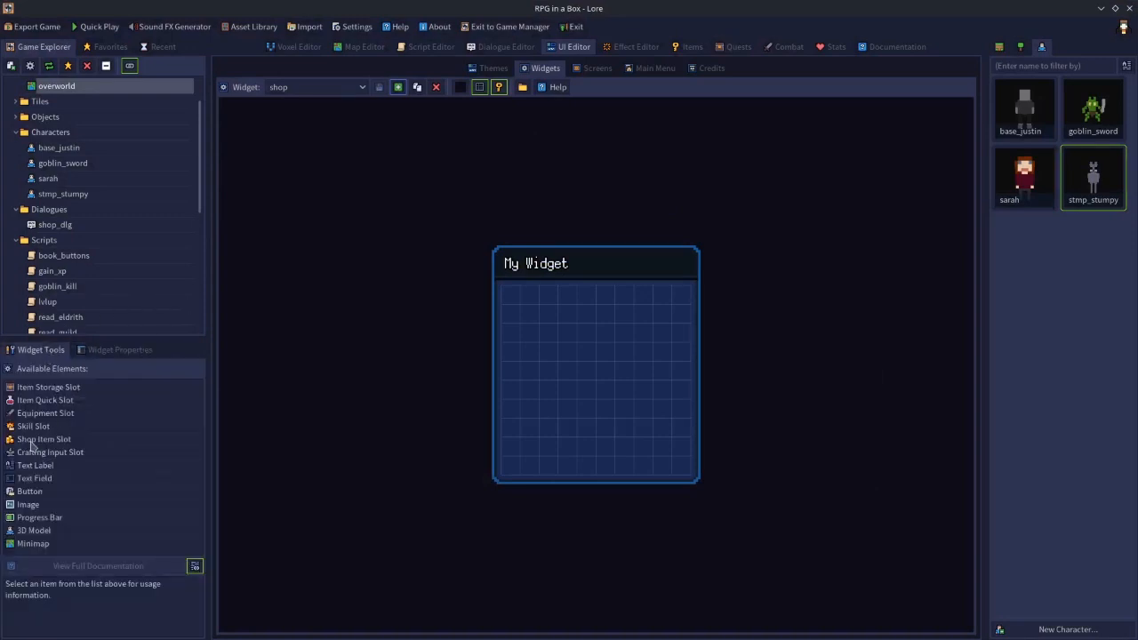
{"action": "left_click_drag", "start_coordinate": [43, 442], "coordinate": [539, 325]}
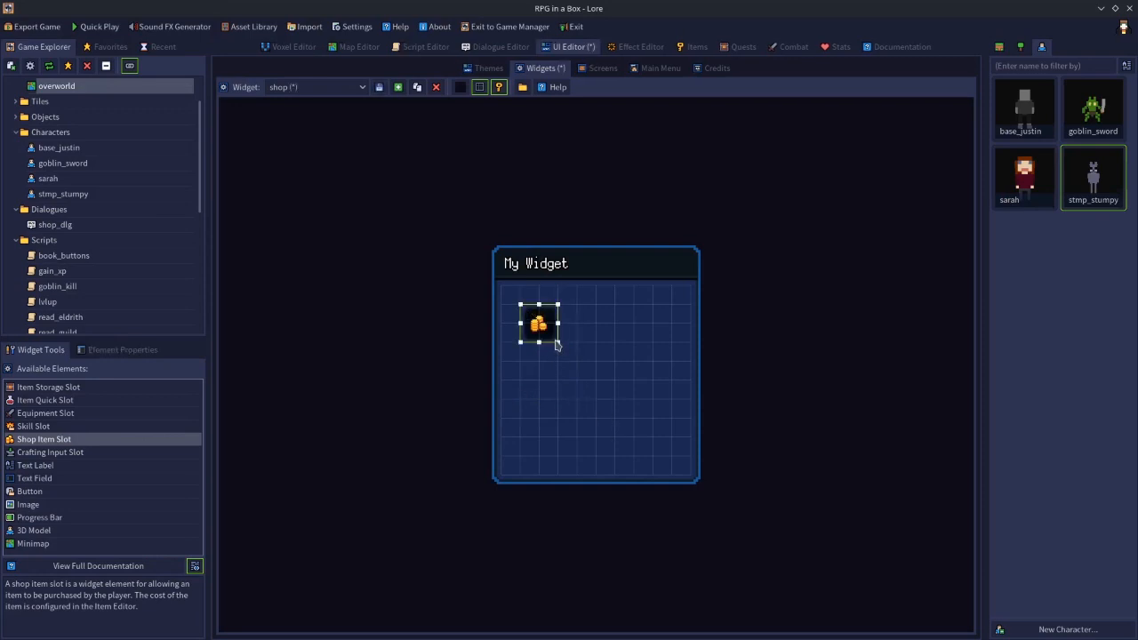
{"action": "left_click_drag", "start_coordinate": [559, 343], "coordinate": [596, 380]}
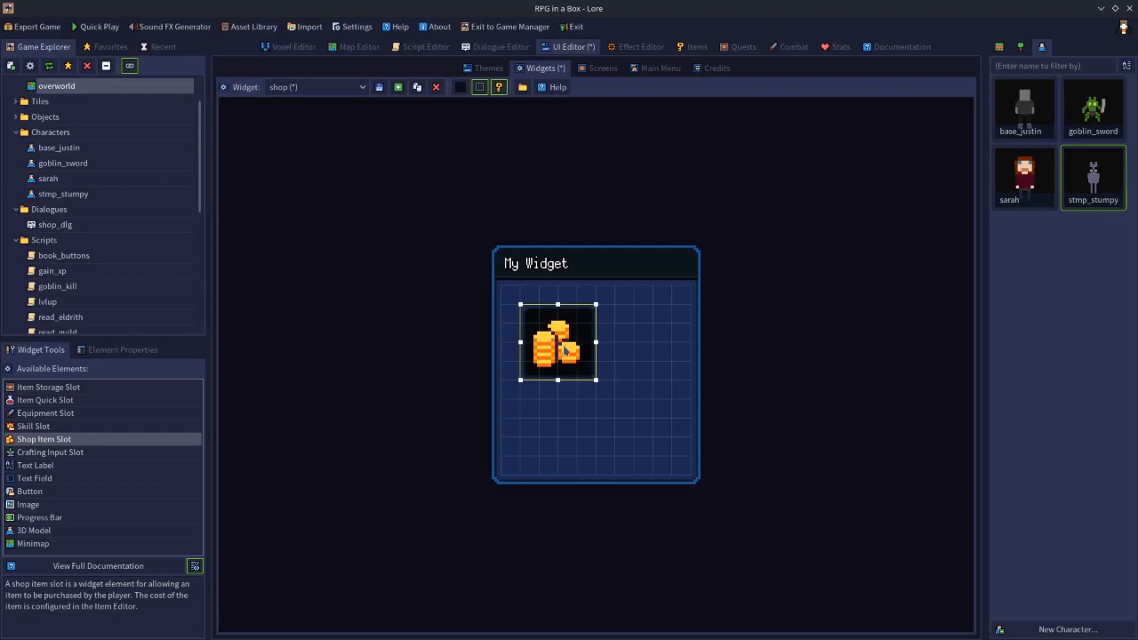
{"action": "mouse_move", "coordinate": [557, 340]}
{"action": "left_mouse_down"}
{"action": "mouse_move", "coordinate": [558, 359]}
{"action": "mouse_move", "coordinate": [538, 340]}
{"action": "left_mouse_up"}
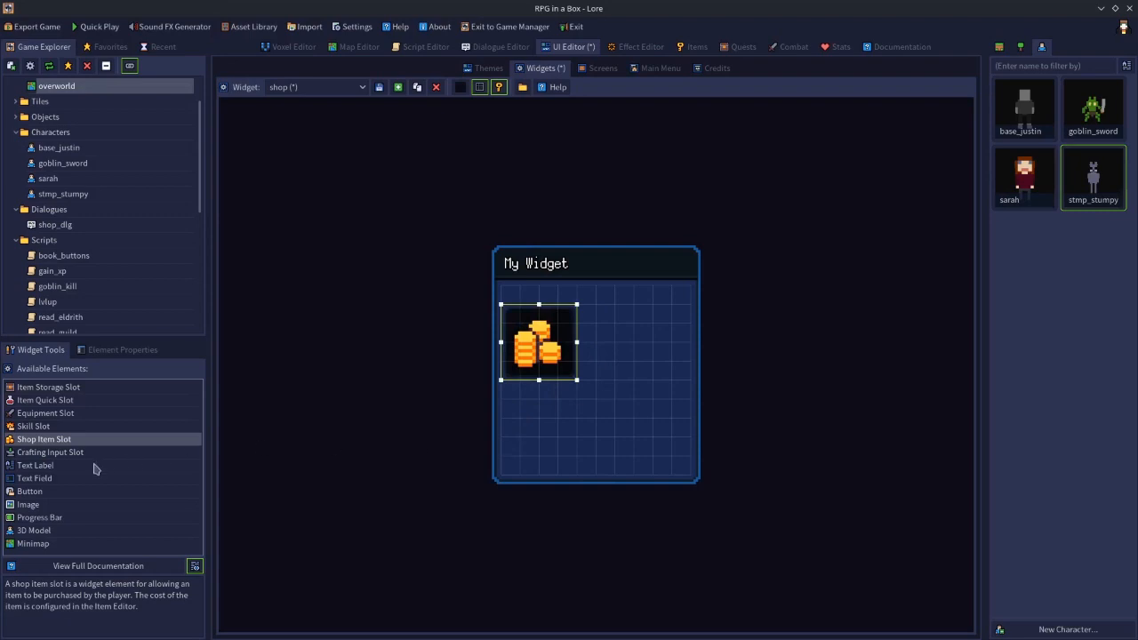
Assign the Scroll of healing item to the shop item slot.
{"action": "left_click", "coordinate": [133, 352]}
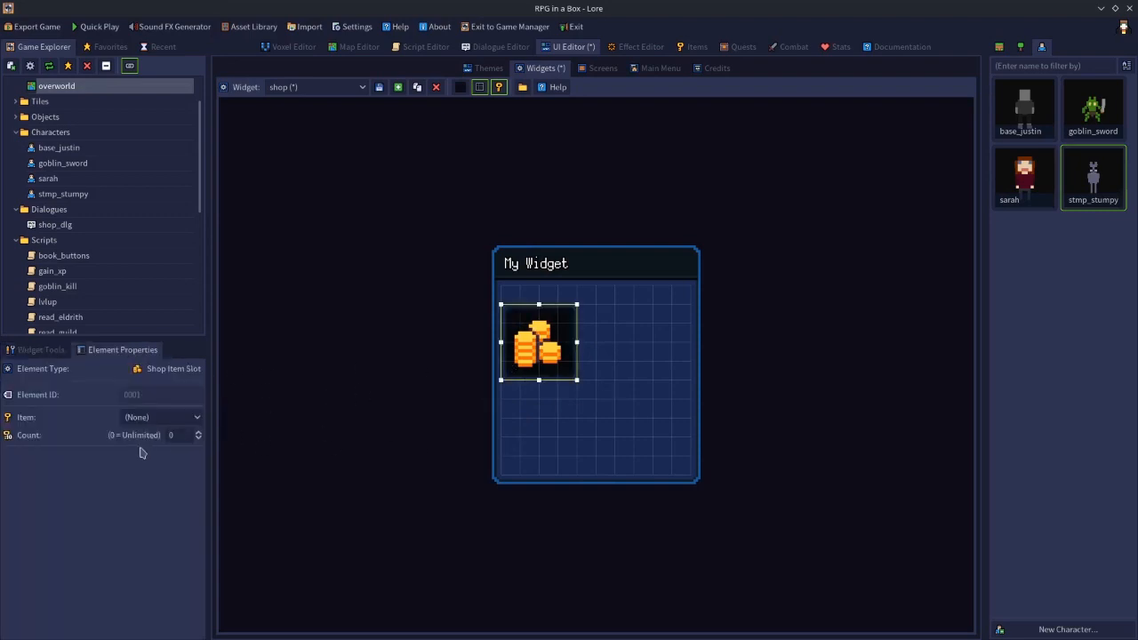
{"action": "left_click", "coordinate": [144, 418]}
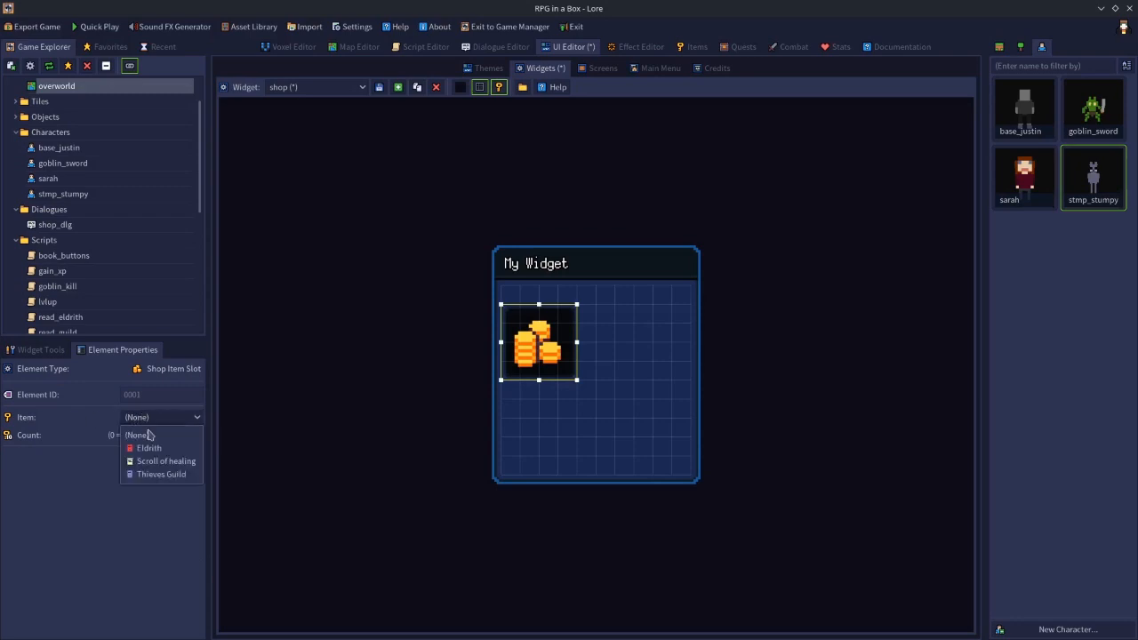
{"action": "left_click", "coordinate": [151, 462]}
{"action": "left_click", "coordinate": [179, 435]}
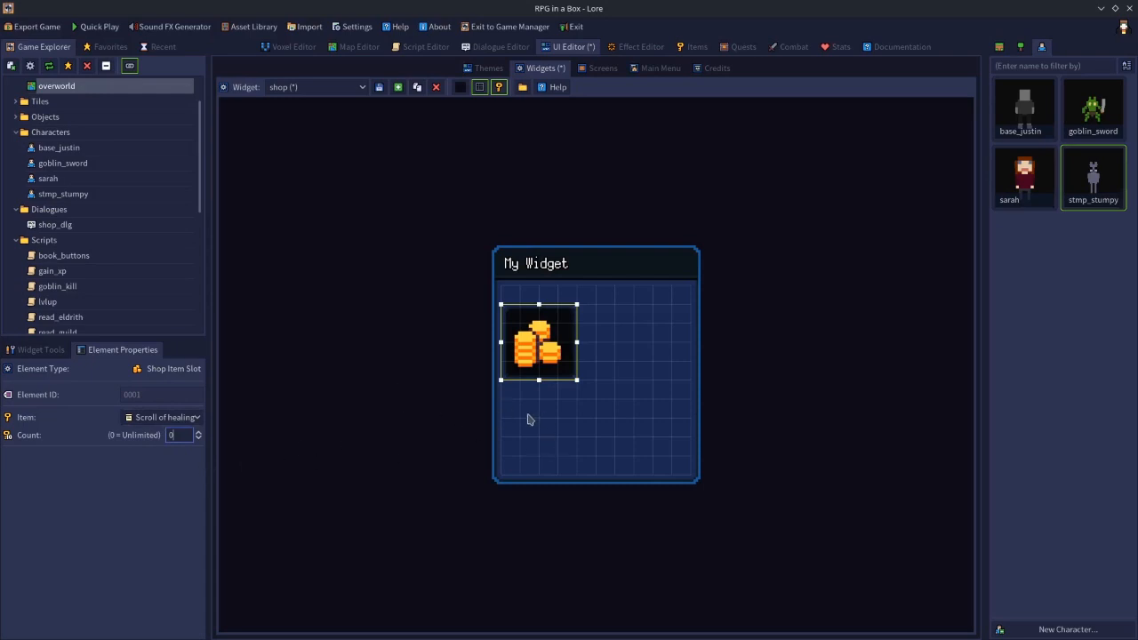
{"action": "left_click_drag", "start_coordinate": [177, 439], "coordinate": [111, 437]}
{"action": "left_click", "coordinate": [586, 434]}
Add a text label beside the shop item slot reading "Scroll of Healing".
{"action": "left_click", "coordinate": [39, 354]}
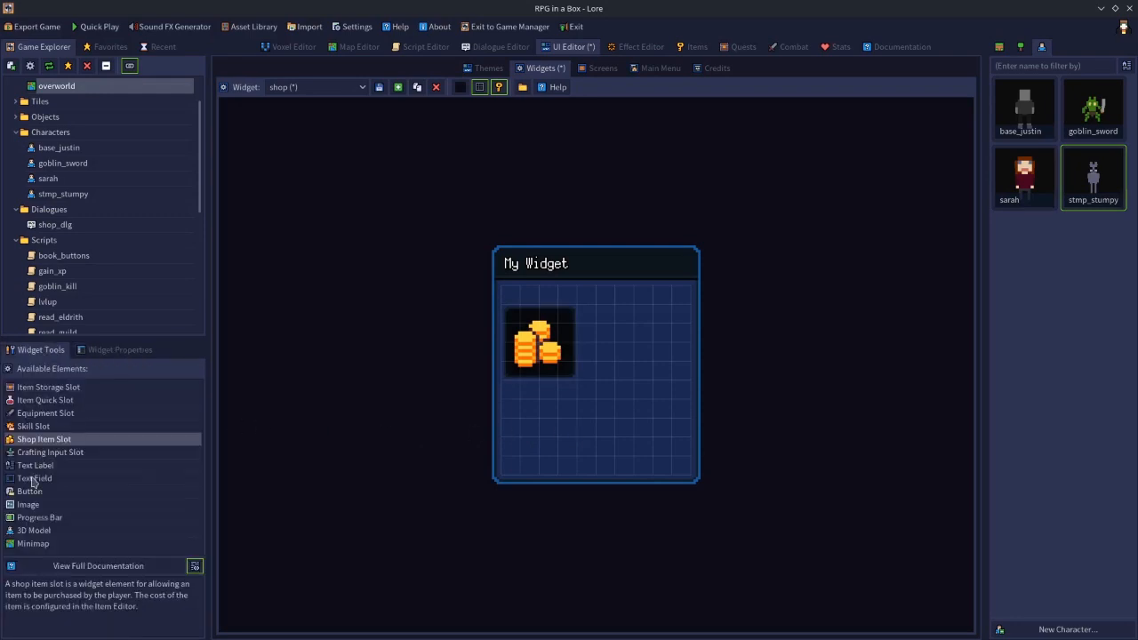
{"action": "left_click_drag", "start_coordinate": [32, 465], "coordinate": [626, 371]}
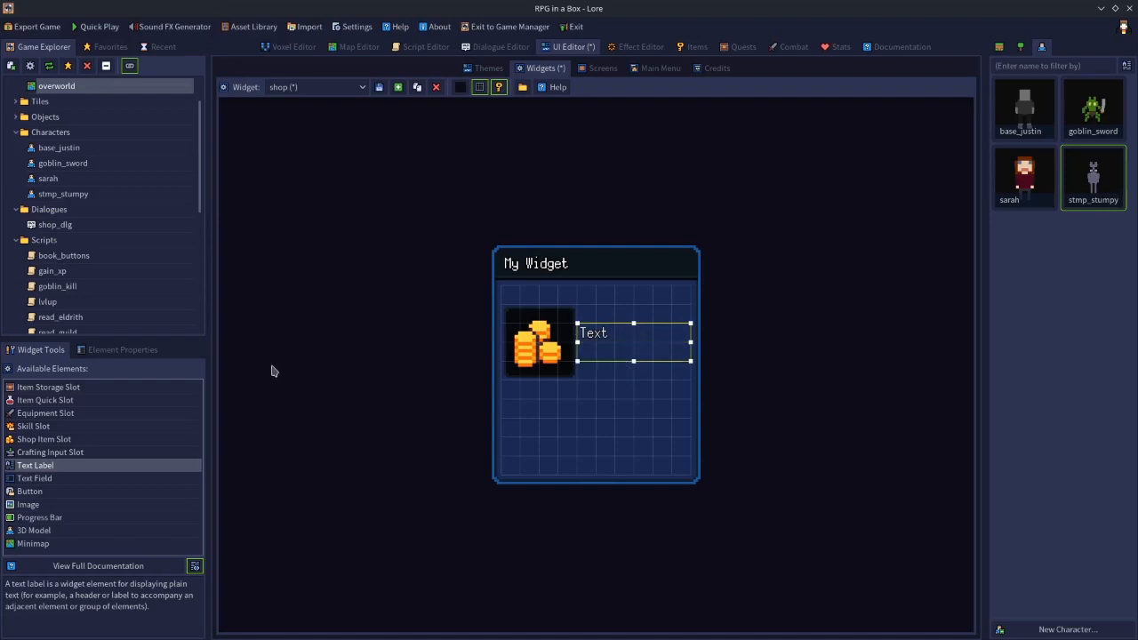
{"action": "left_click", "coordinate": [119, 352]}
{"action": "double_click", "coordinate": [73, 420]}
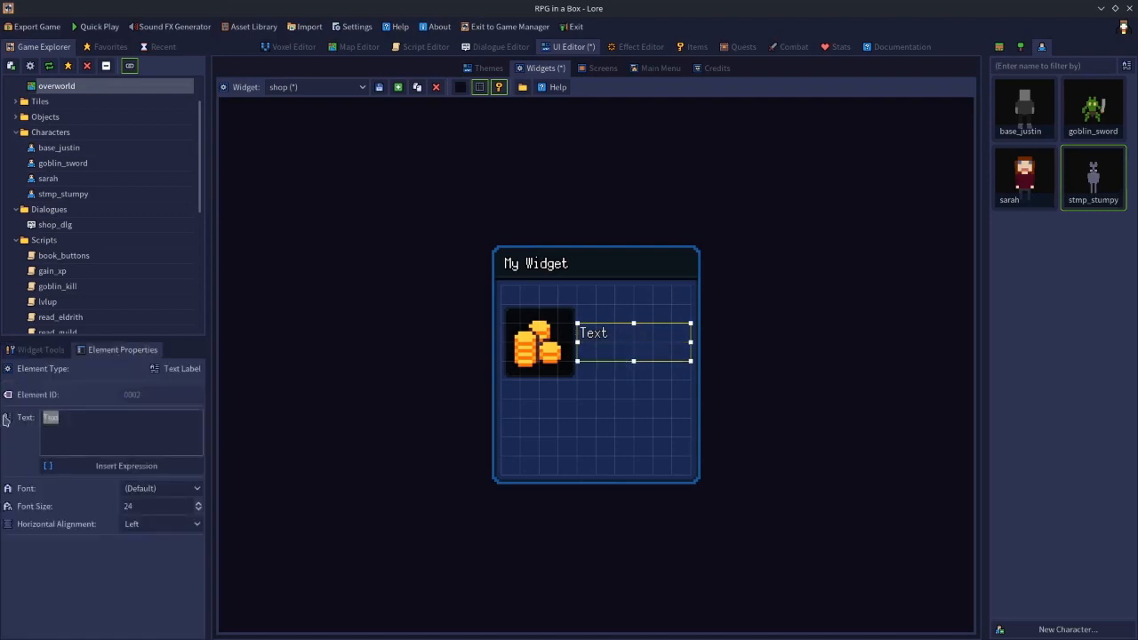
{"action": "type", "text": "Scroll of H"}
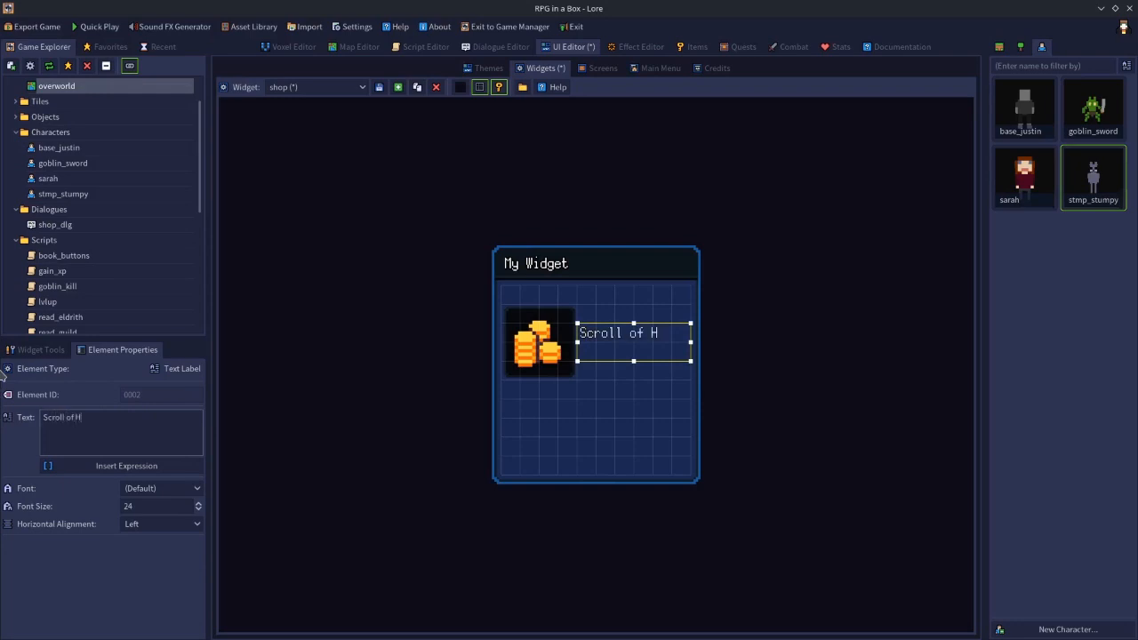
{"action": "type", "text": "ealing"}
Move the label directly below the slot, widen it to 9 grid columns, and complete its second line as "(30 Currency)".
{"action": "mouse_move", "coordinate": [620, 346]}
{"action": "left_mouse_down"}
{"action": "mouse_move", "coordinate": [587, 388]}
{"action": "mouse_move", "coordinate": [525, 395]}
{"action": "left_mouse_up"}
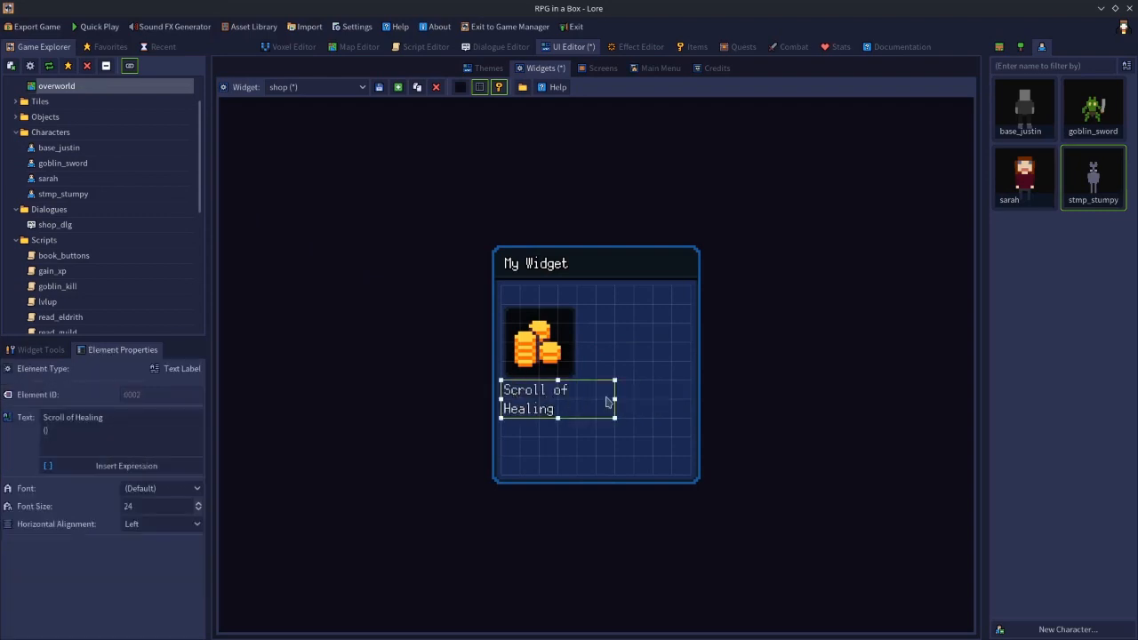
{"action": "left_click_drag", "start_coordinate": [614, 398], "coordinate": [679, 406]}
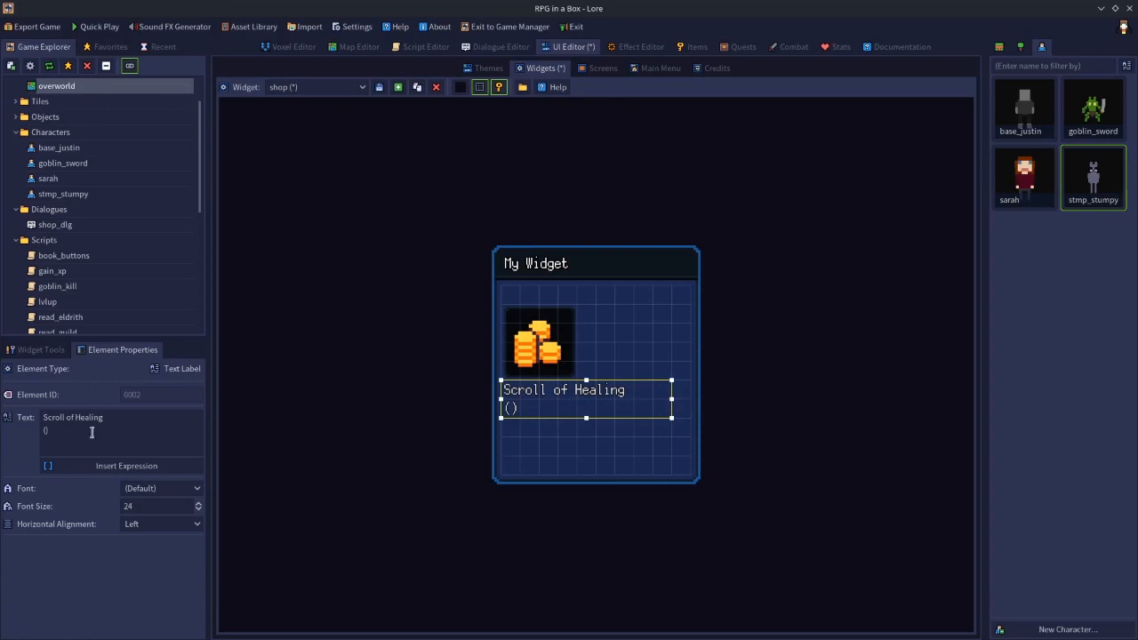
{"action": "left_click", "coordinate": [46, 432]}
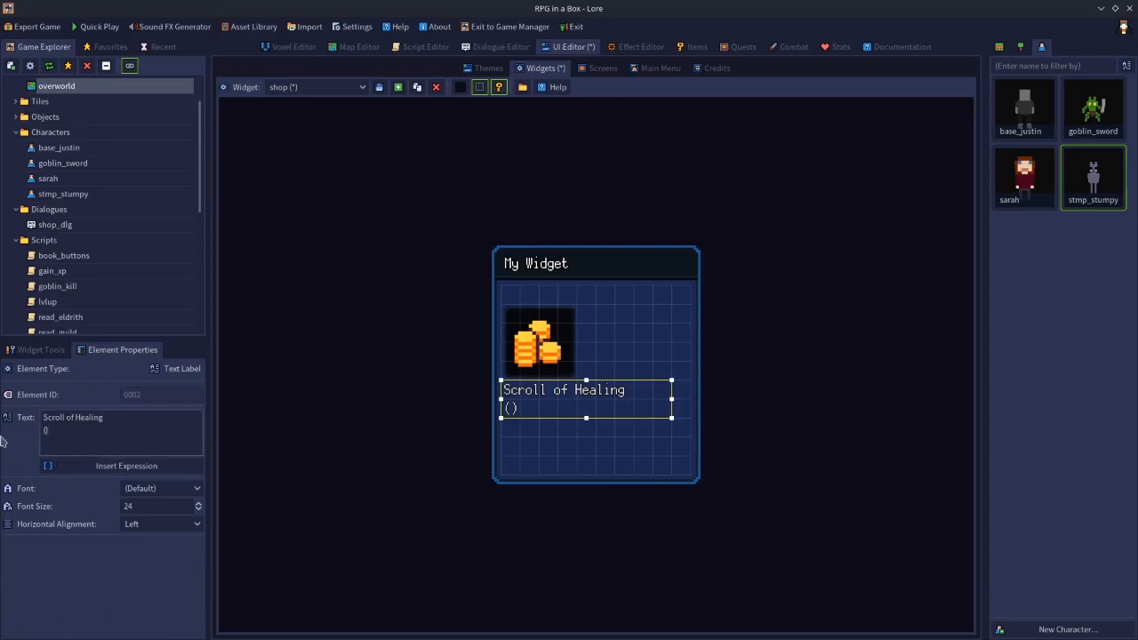
{"action": "type", "text": "30 Currency"}
{"action": "left_click", "coordinate": [576, 471]}
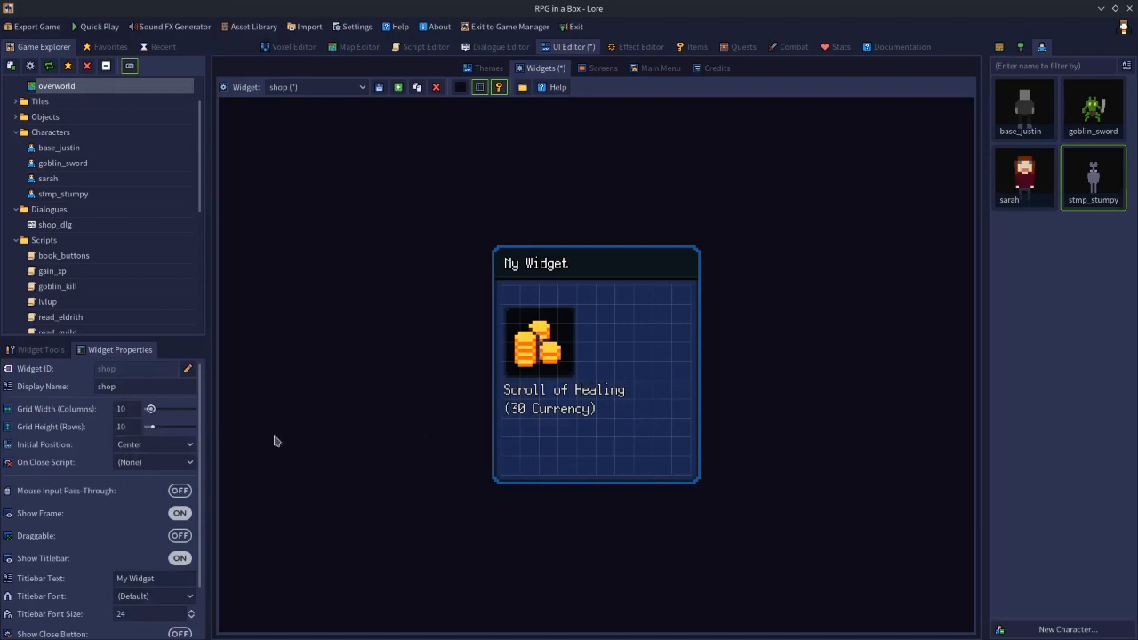
Shorten the label's second line to "(30c)".
{"action": "left_click", "coordinate": [543, 414]}
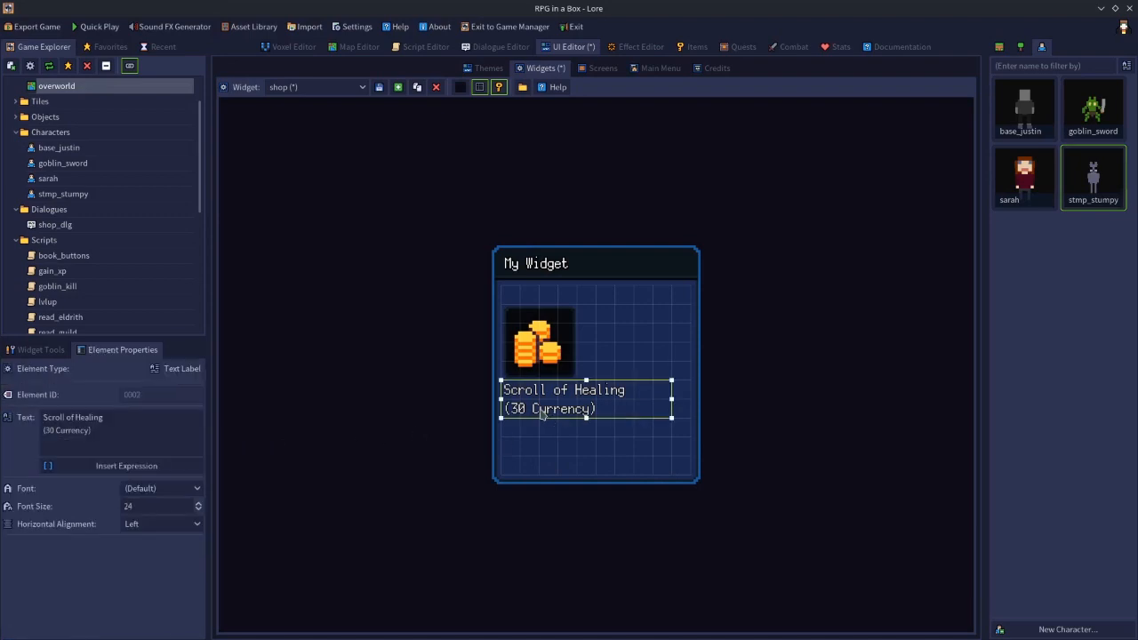
{"action": "left_click", "coordinate": [89, 427]}
{"action": "key", "text": "BackSpace"}
{"action": "key", "text": "BackSpace"}
{"action": "key", "text": "BackSpace"}
{"action": "key", "text": "BackSpace"}
{"action": "key", "text": "BackSpace"}
{"action": "key", "text": "BackSpace"}
{"action": "key", "text": "BackSpace"}
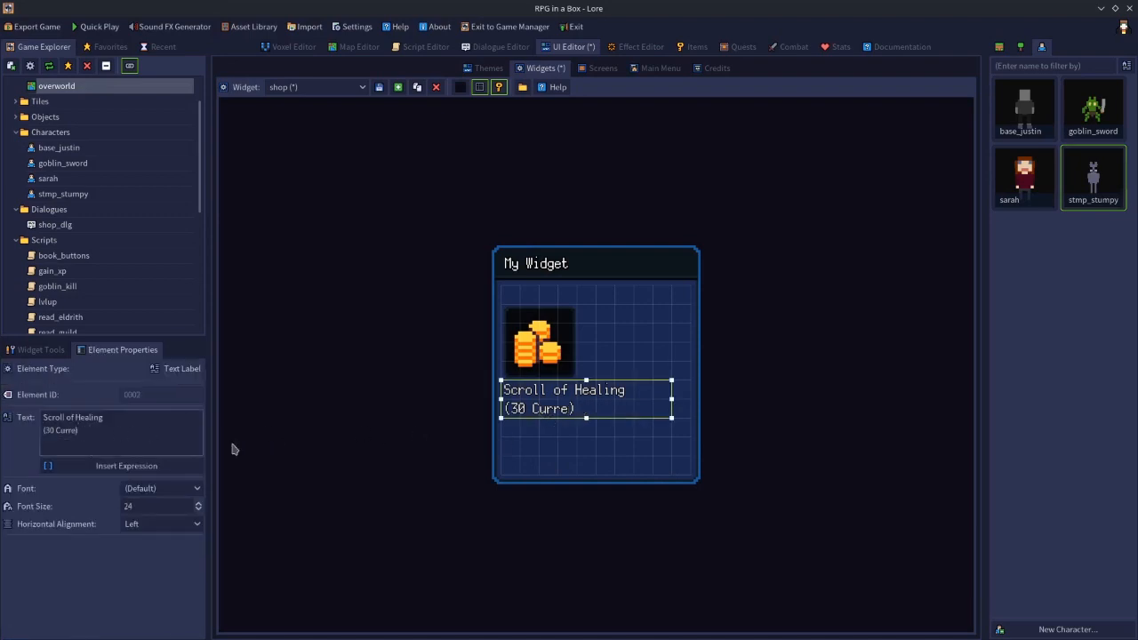
{"action": "key", "text": "BackSpace"}
{"action": "key", "text": "BackSpace"}
{"action": "type", "text": "c"}
{"action": "left_click", "coordinate": [573, 470]}
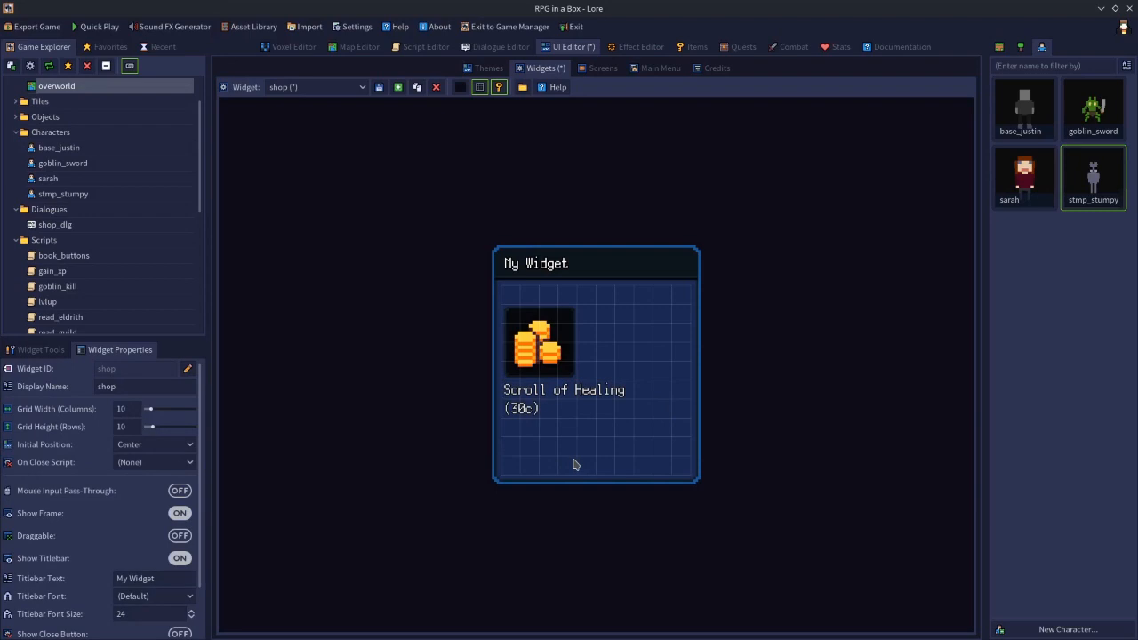
Center the shop item slot horizontally in the grid and shift the Scroll of Healing label one column inward beneath it.
{"action": "mouse_move", "coordinate": [551, 341]}
{"action": "left_mouse_down"}
{"action": "mouse_move", "coordinate": [599, 326]}
{"action": "mouse_move", "coordinate": [571, 320]}
{"action": "left_mouse_up"}
{"action": "left_click", "coordinate": [534, 399]}
{"action": "key", "text": "Delete"}
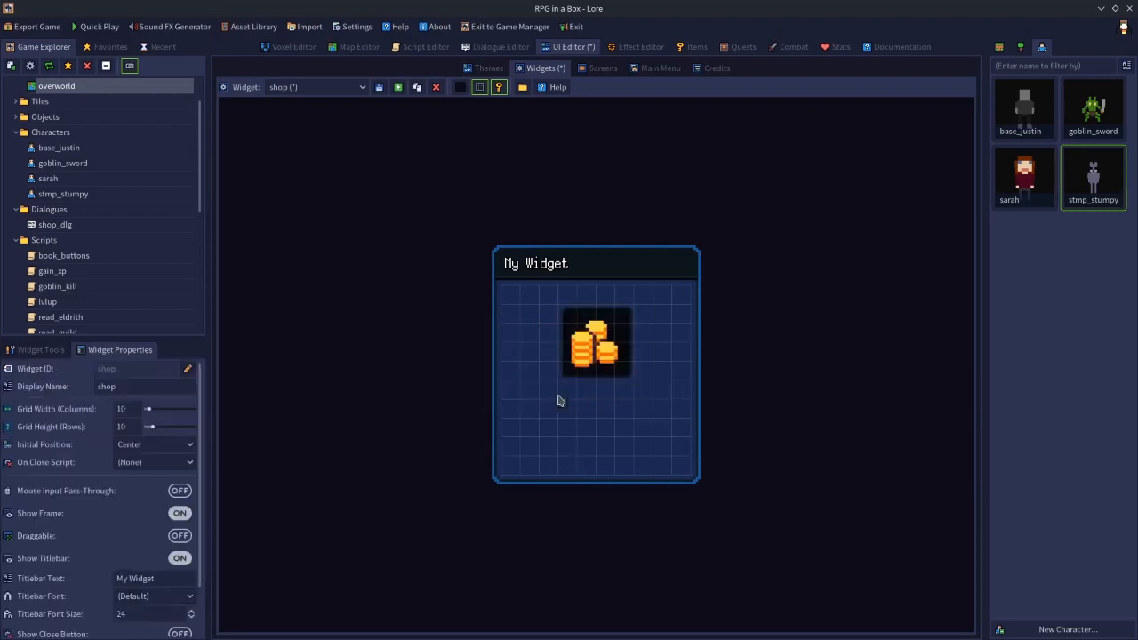
{"action": "mouse_move", "coordinate": [589, 396]}
{"action": "left_mouse_down"}
{"action": "mouse_move", "coordinate": [560, 414]}
{"action": "mouse_move", "coordinate": [600, 398]}
{"action": "mouse_move", "coordinate": [532, 378]}
{"action": "mouse_move", "coordinate": [560, 434]}
{"action": "mouse_move", "coordinate": [551, 382]}
{"action": "mouse_move", "coordinate": [536, 414]}
{"action": "mouse_move", "coordinate": [531, 398]}
{"action": "left_mouse_up"}
{"action": "left_click", "coordinate": [606, 445]}
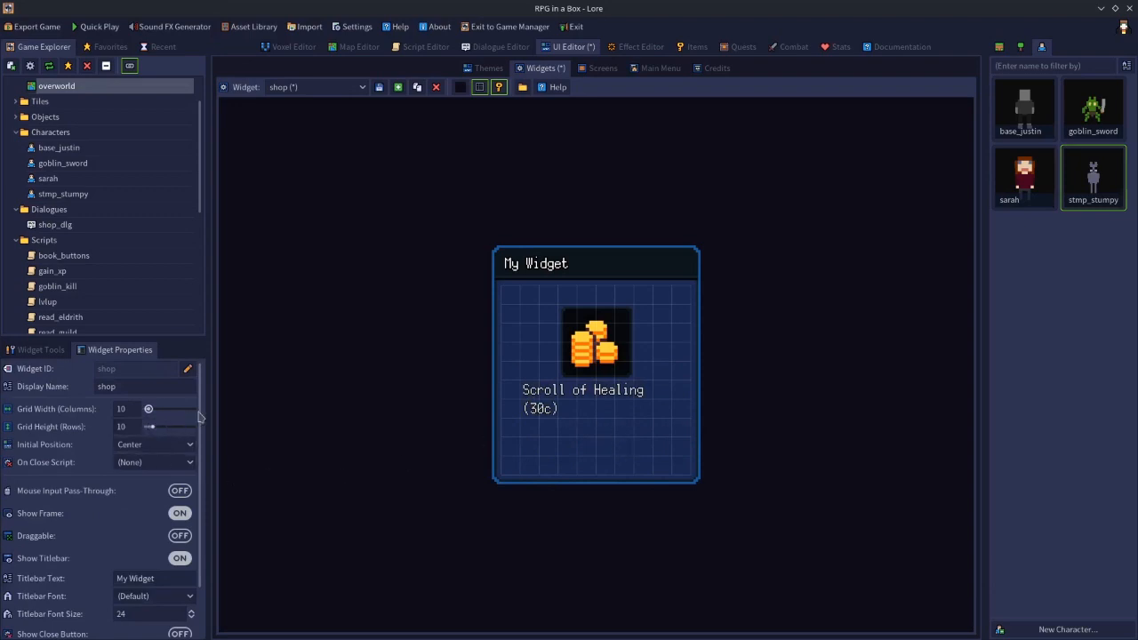
Enable the shop widget's close button, set its titlebar text to "Sarah's Shop", and save the widget.
{"action": "scroll", "coordinate": [196, 445], "scroll_direction": "down", "scroll_amount": 1}
{"action": "left_click", "coordinate": [179, 592]}
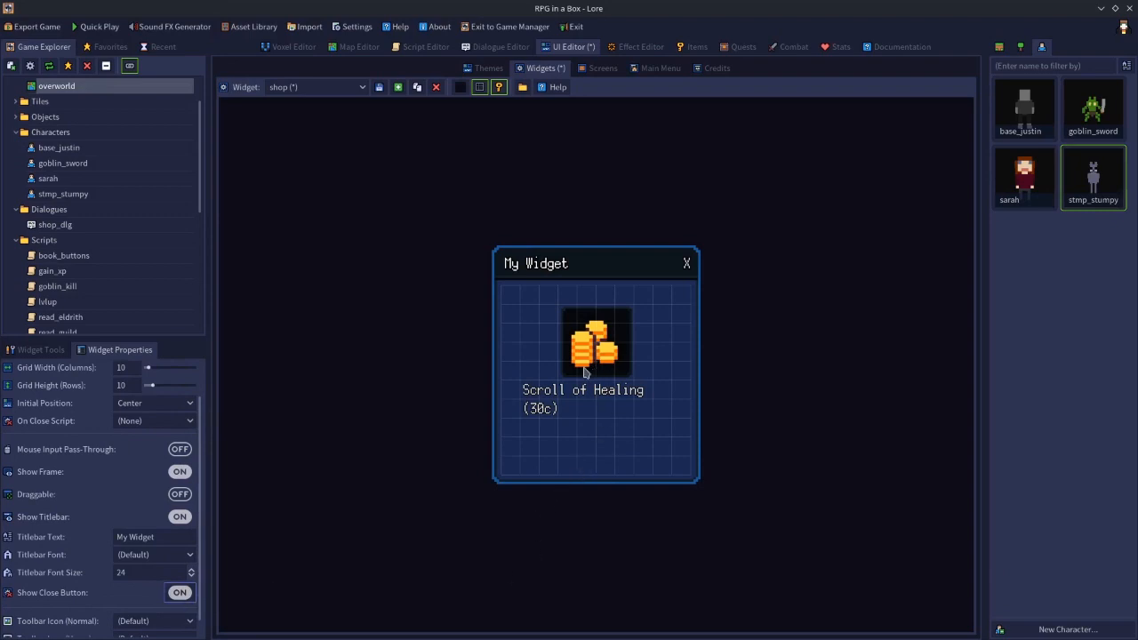
{"action": "left_click", "coordinate": [161, 537]}
{"action": "double_click", "coordinate": [161, 537]}
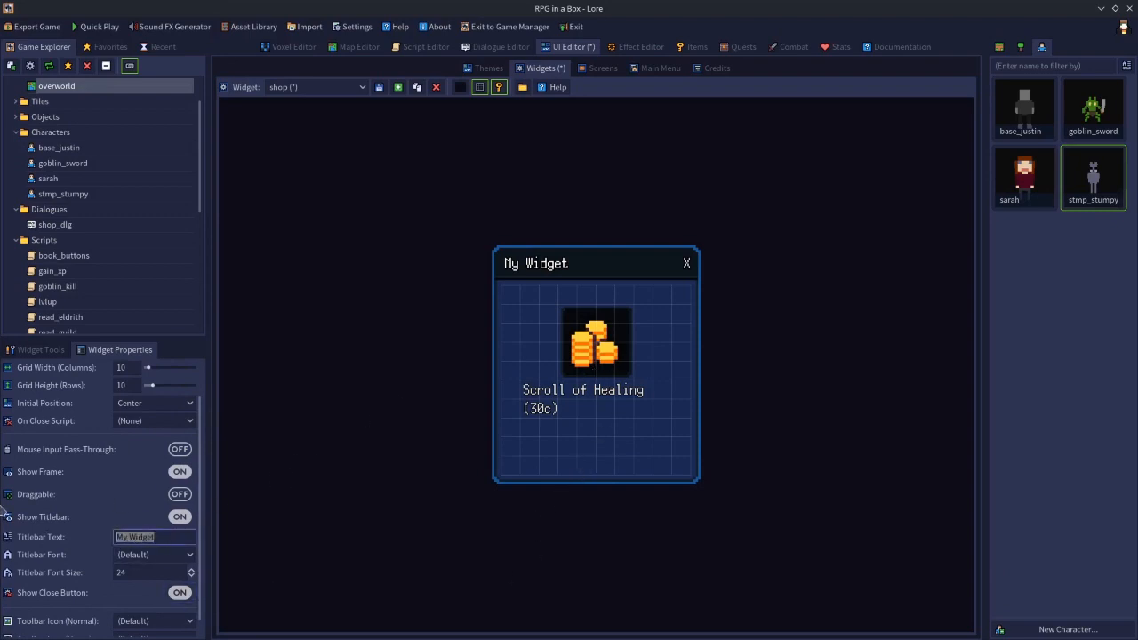
{"action": "type", "text": "Sarah's"}
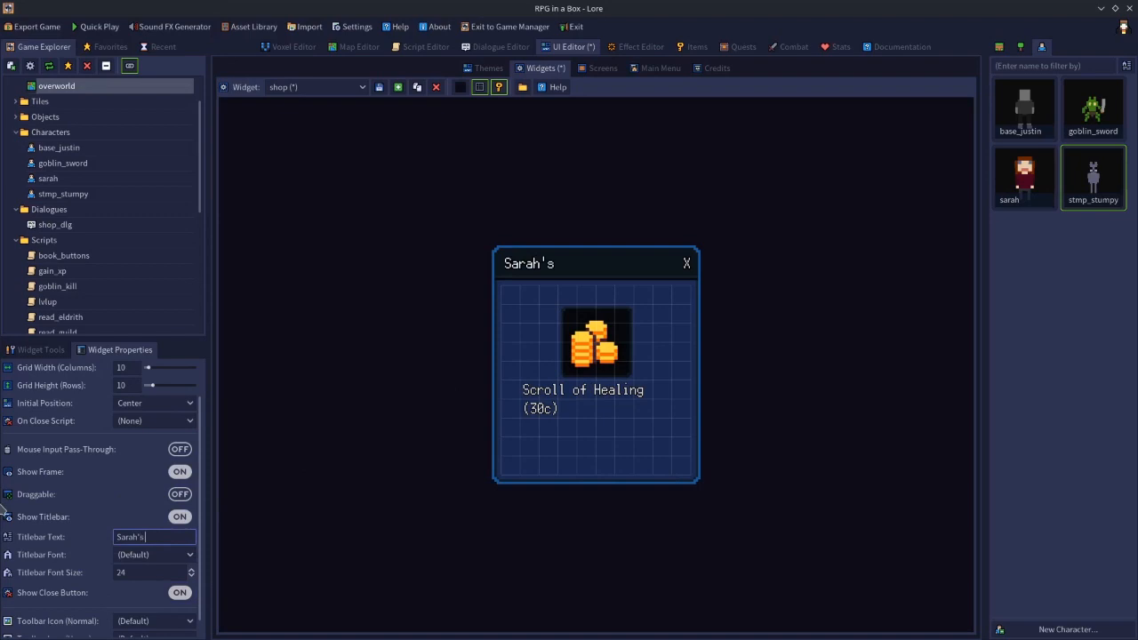
{"action": "type", "text": " Shop"}
{"action": "left_click", "coordinate": [380, 86]}
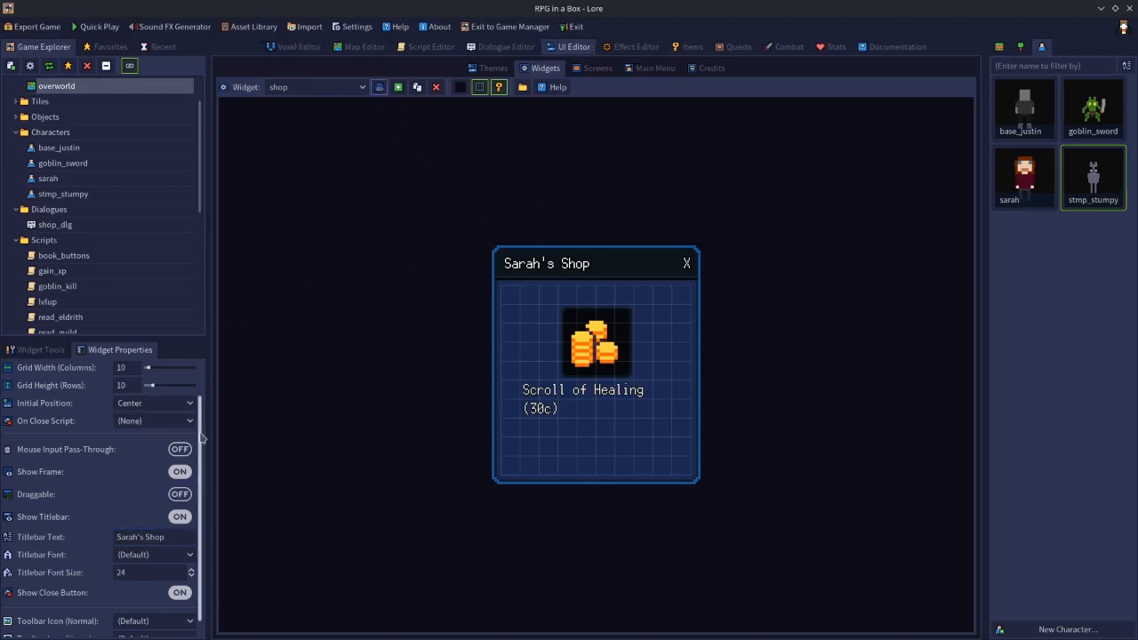
In shop_dlg, replace the placeholder in the script under the "Sure." choice so it calls show_widget("shop"), and save the dialogue.
{"action": "left_click_drag", "start_coordinate": [201, 438], "coordinate": [198, 371]}
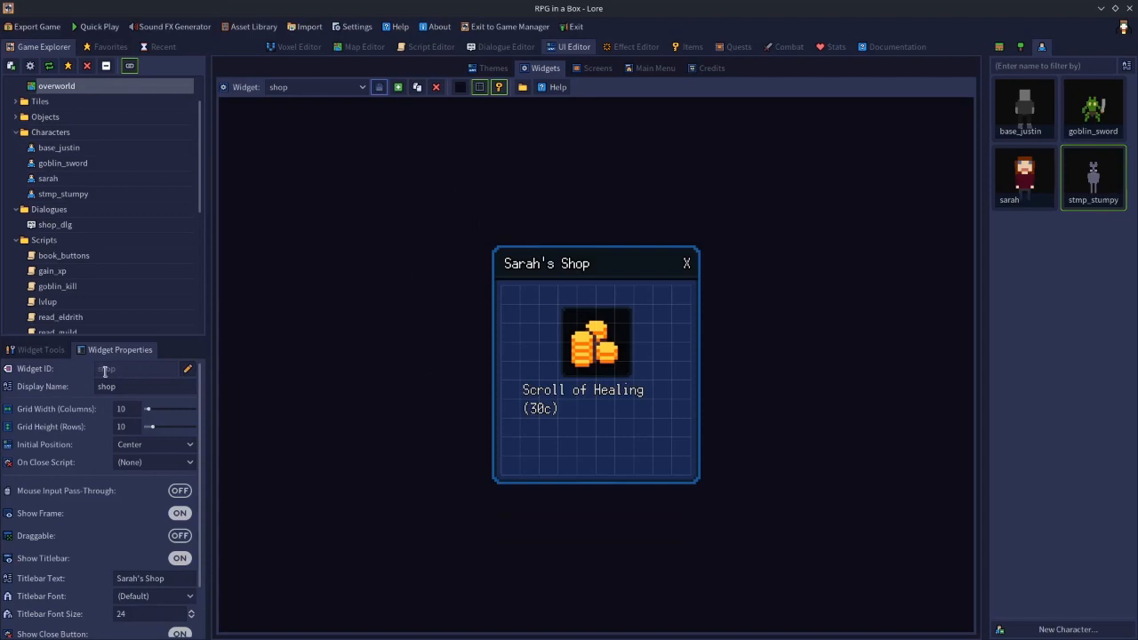
{"action": "left_click", "coordinate": [500, 47]}
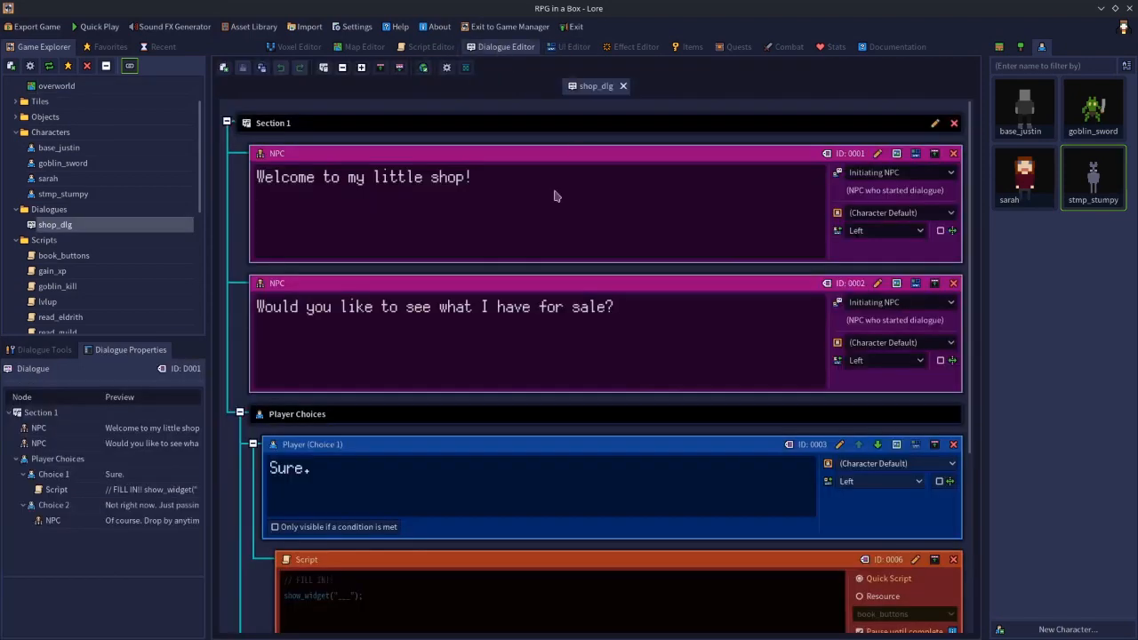
{"action": "scroll", "coordinate": [437, 402], "scroll_direction": "down", "scroll_amount": 3}
{"action": "left_click", "coordinate": [382, 402]}
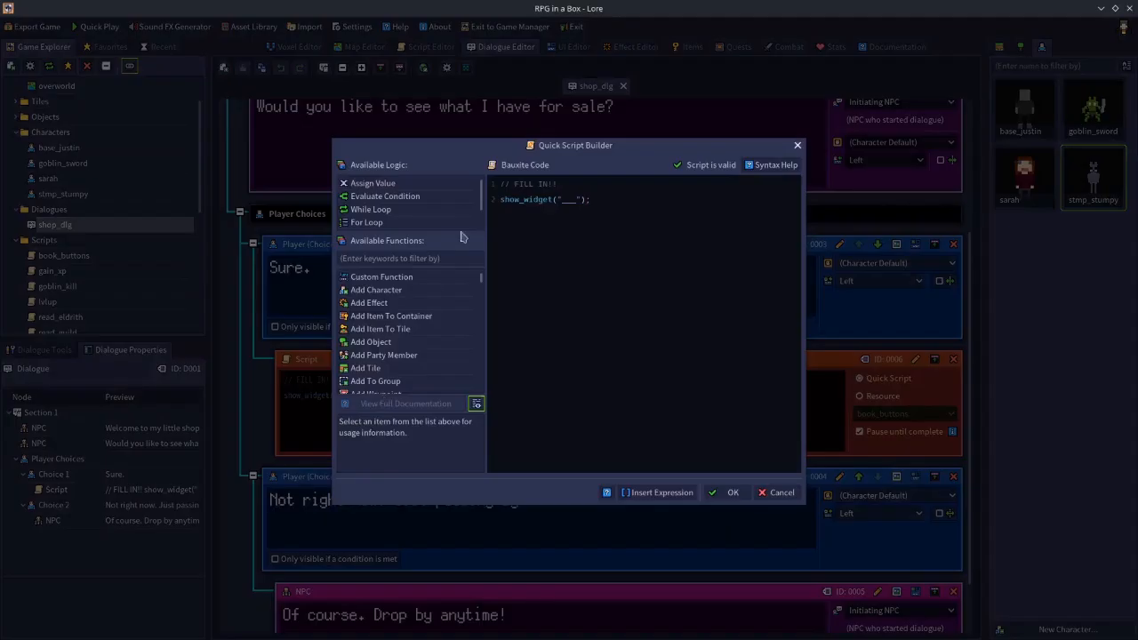
{"action": "left_click", "coordinate": [578, 205]}
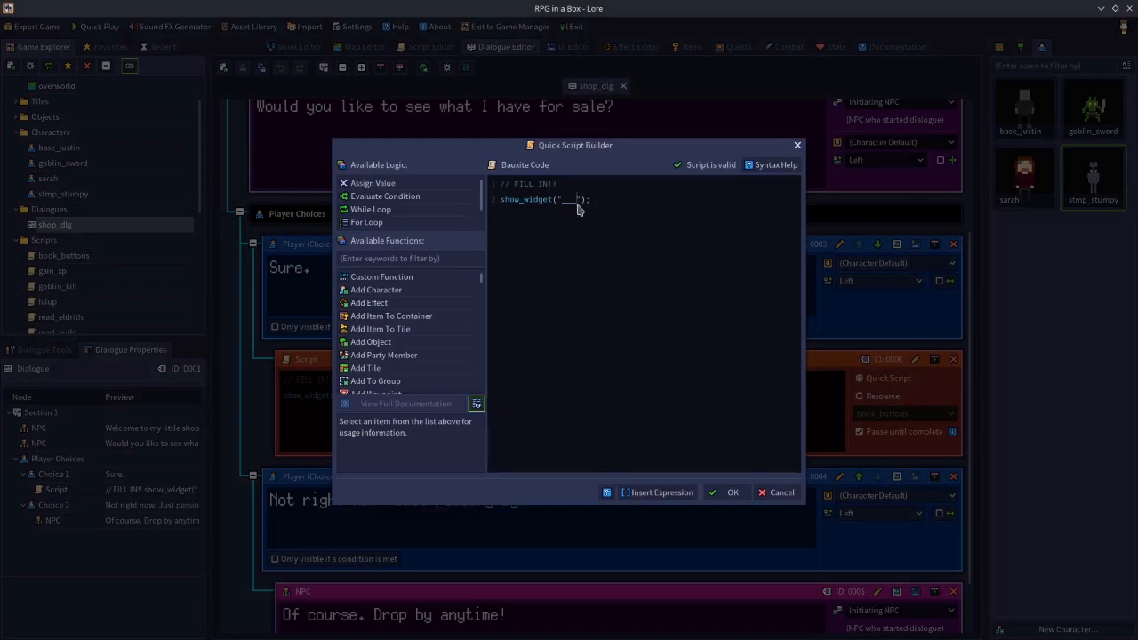
{"action": "key", "text": "BackSpace"}
{"action": "key", "text": "BackSpace"}
{"action": "key", "text": "BackSpace"}
{"action": "key", "text": "BackSpace"}
{"action": "type", "text": "shop"}
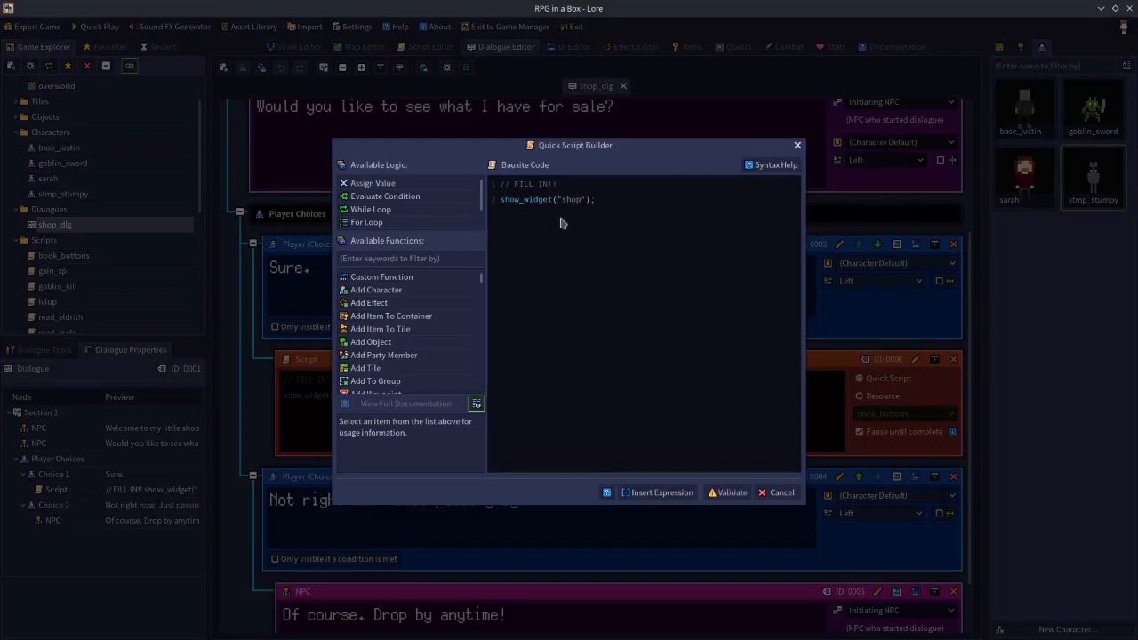
{"action": "left_click", "coordinate": [728, 493]}
{"action": "left_click", "coordinate": [728, 493]}
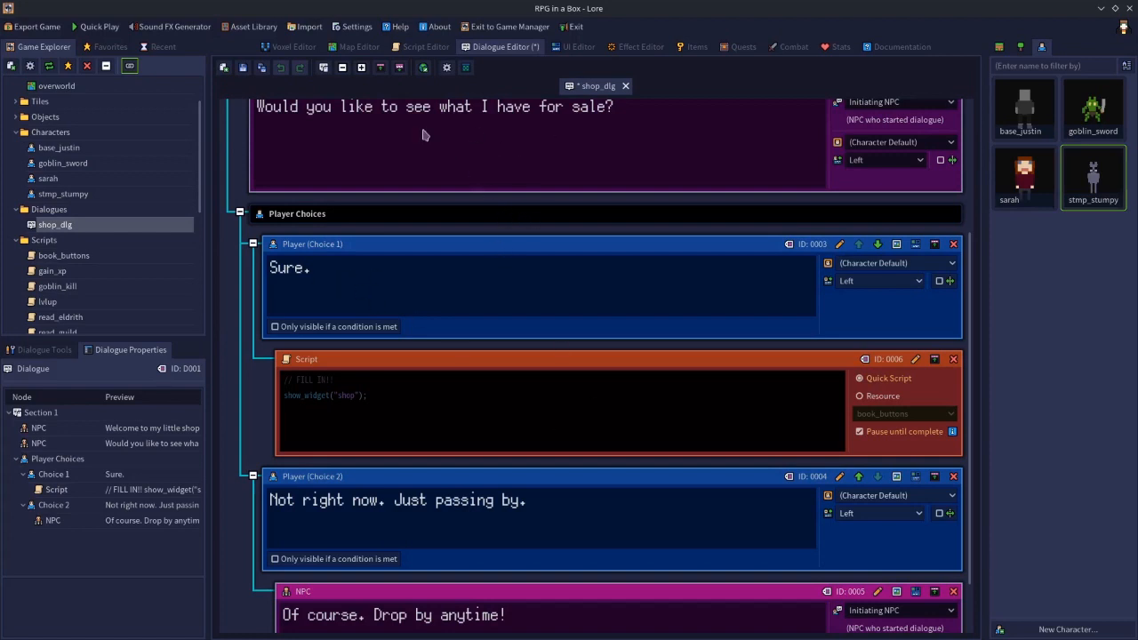
{"action": "left_click", "coordinate": [243, 68]}
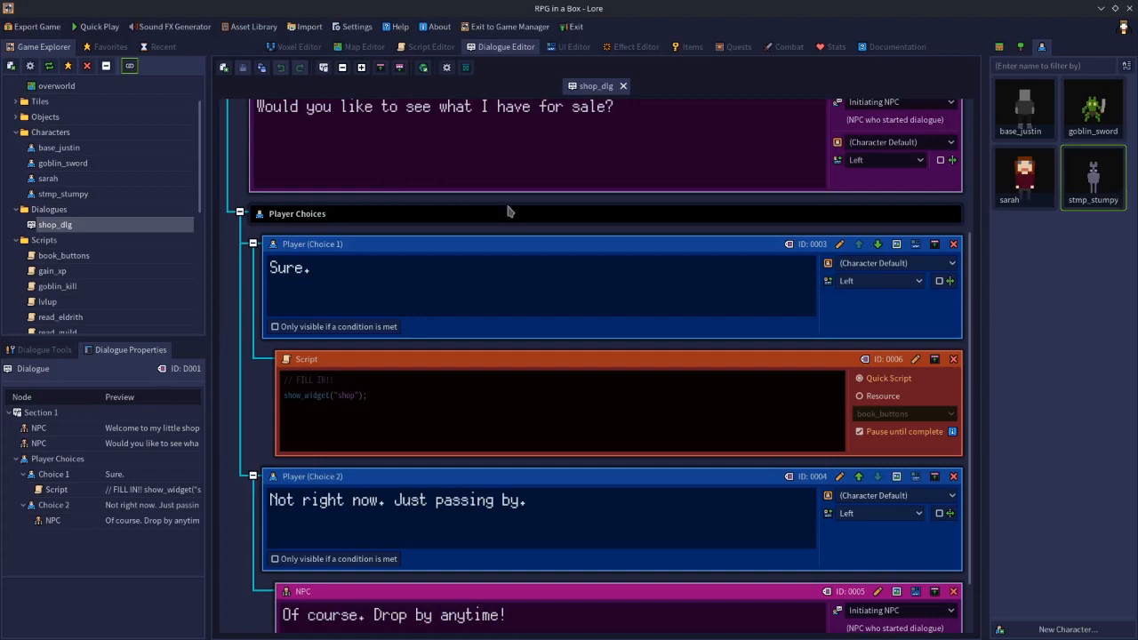
Try adding a line to the startup script that increases the player's currency stat by 500, remove it, and save the script.
{"action": "scroll", "coordinate": [607, 172], "scroll_direction": "up", "scroll_amount": 5}
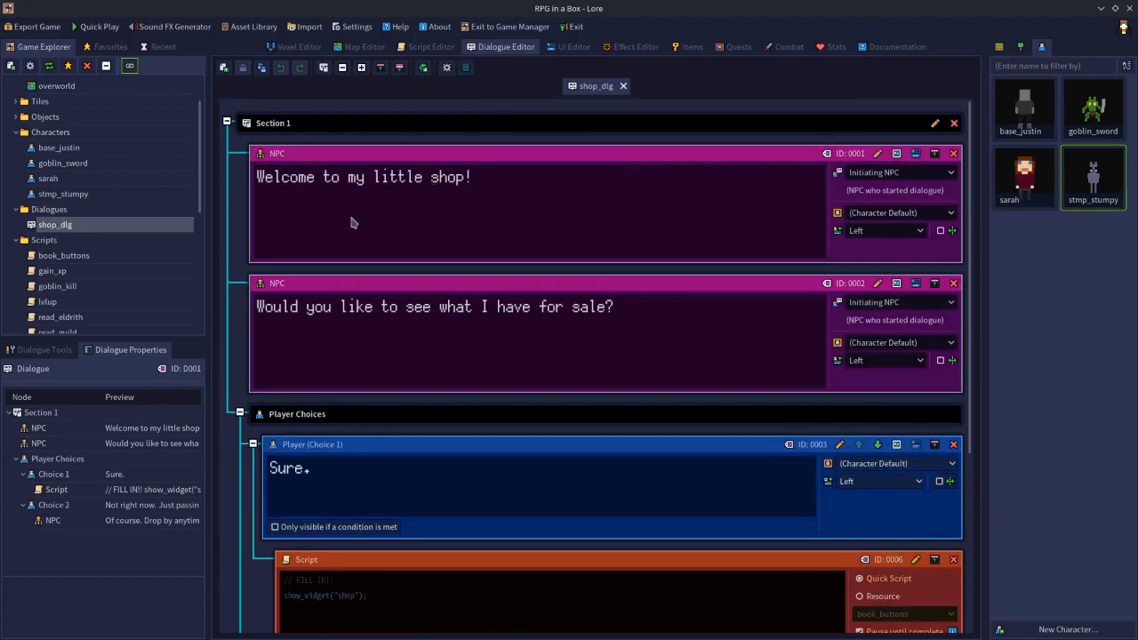
{"action": "scroll", "coordinate": [201, 133], "scroll_direction": "up", "scroll_amount": 2}
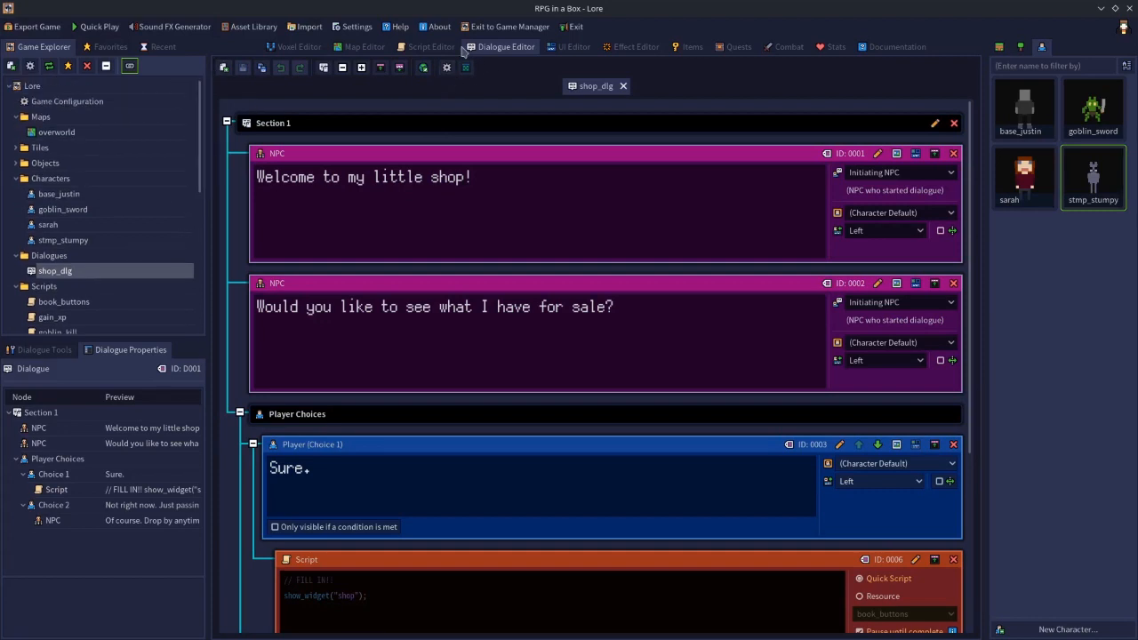
{"action": "left_click", "coordinate": [433, 47]}
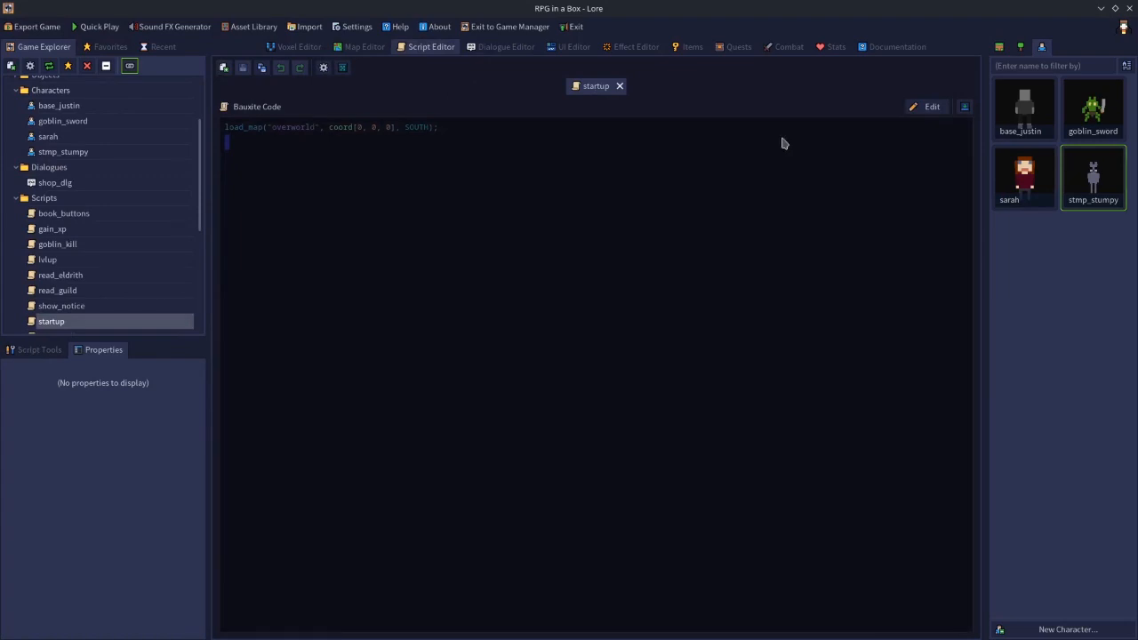
{"action": "left_click", "coordinate": [930, 109]}
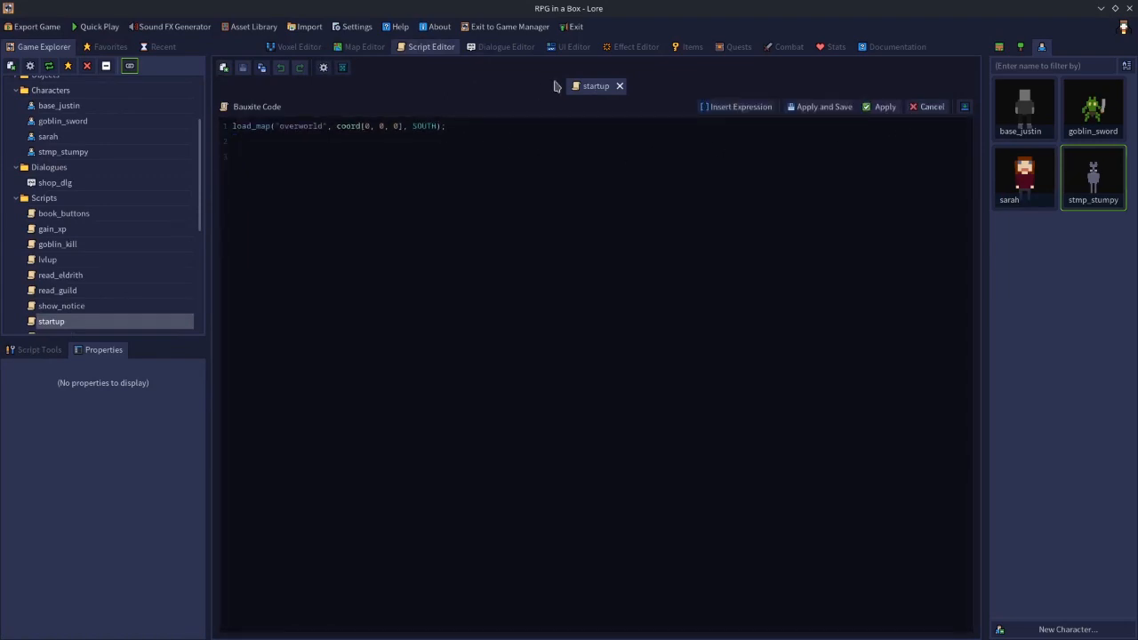
{"action": "type", "text": "player.stat[]\"\"currency += 500;"}
{"action": "key", "text": "BackSpace"}
{"action": "key", "text": "BackSpace"}
{"action": "key", "text": "BackSpace"}
{"action": "key", "text": "BackSpace"}
{"action": "key", "text": "BackSpace"}
{"action": "key", "text": "BackSpace"}
{"action": "key", "text": "BackSpace"}
{"action": "key", "text": "BackSpace"}
{"action": "key", "text": "BackSpace"}
{"action": "key", "text": "BackSpace"}
{"action": "key", "text": "BackSpace"}
{"action": "key", "text": "BackSpace"}
{"action": "key", "text": "BackSpace"}
{"action": "key", "text": "BackSpace"}
{"action": "key", "text": "BackSpace"}
{"action": "key", "text": "BackSpace"}
{"action": "key", "text": "BackSpace"}
{"action": "key", "text": "BackSpace"}
{"action": "key", "text": "BackSpace"}
{"action": "key", "text": "BackSpace"}
{"action": "key", "text": "BackSpace"}
{"action": "key", "text": "BackSpace"}
{"action": "key", "text": "BackSpace"}
{"action": "key", "text": "BackSpace"}
{"action": "left_click", "coordinate": [805, 112]}
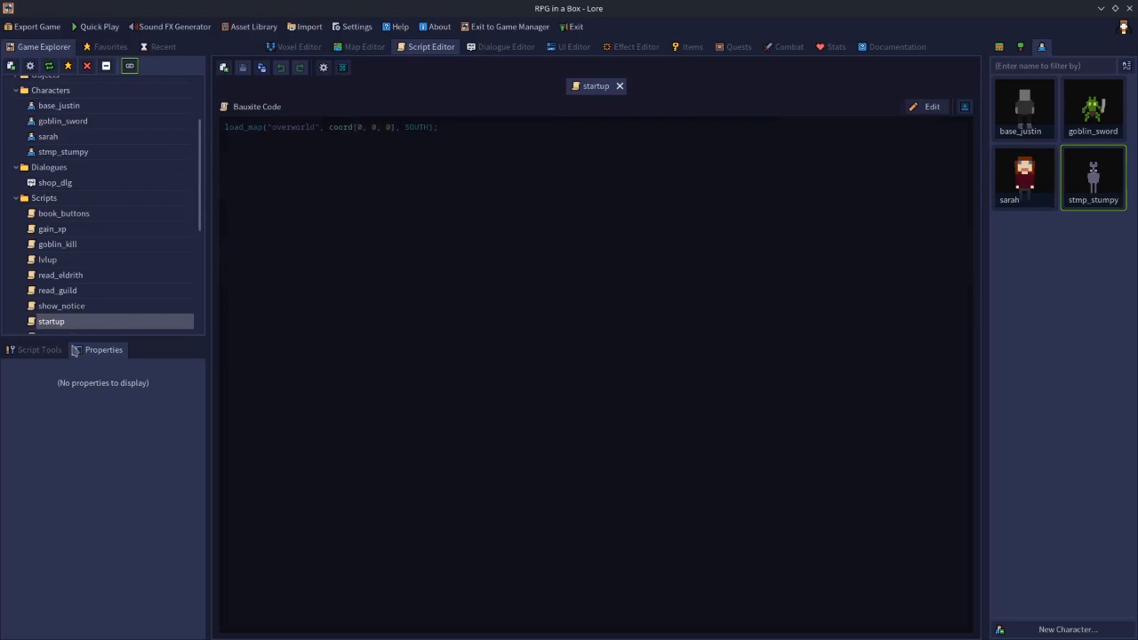
Filter the available script functions by "give" and read the description of the Give Loot function.
{"action": "left_click", "coordinate": [55, 353]}
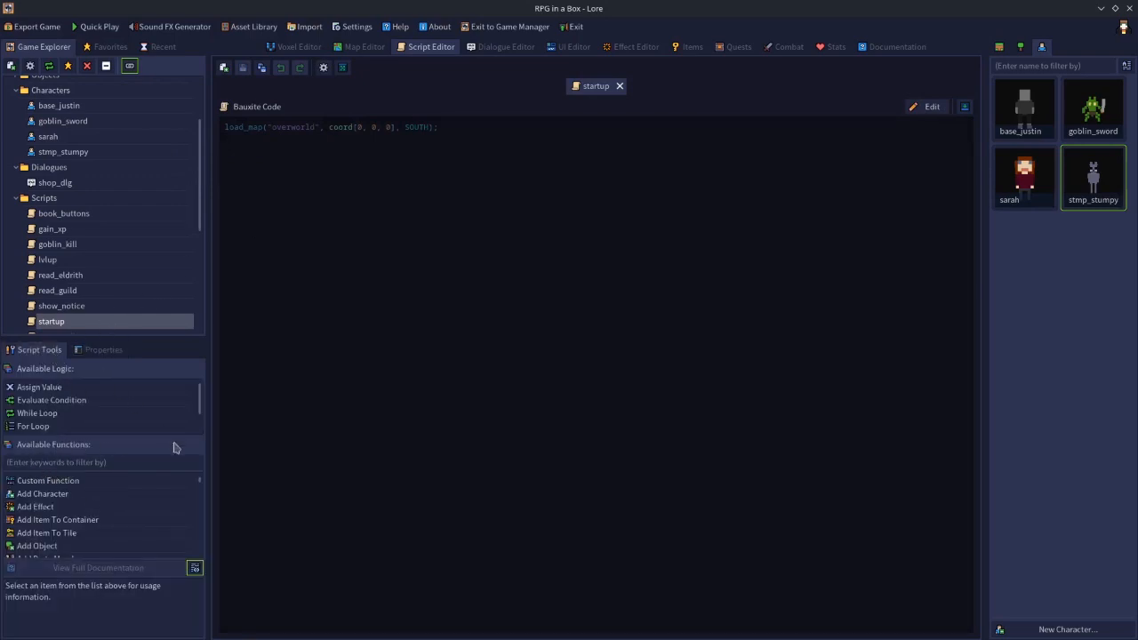
{"action": "left_click", "coordinate": [65, 462]}
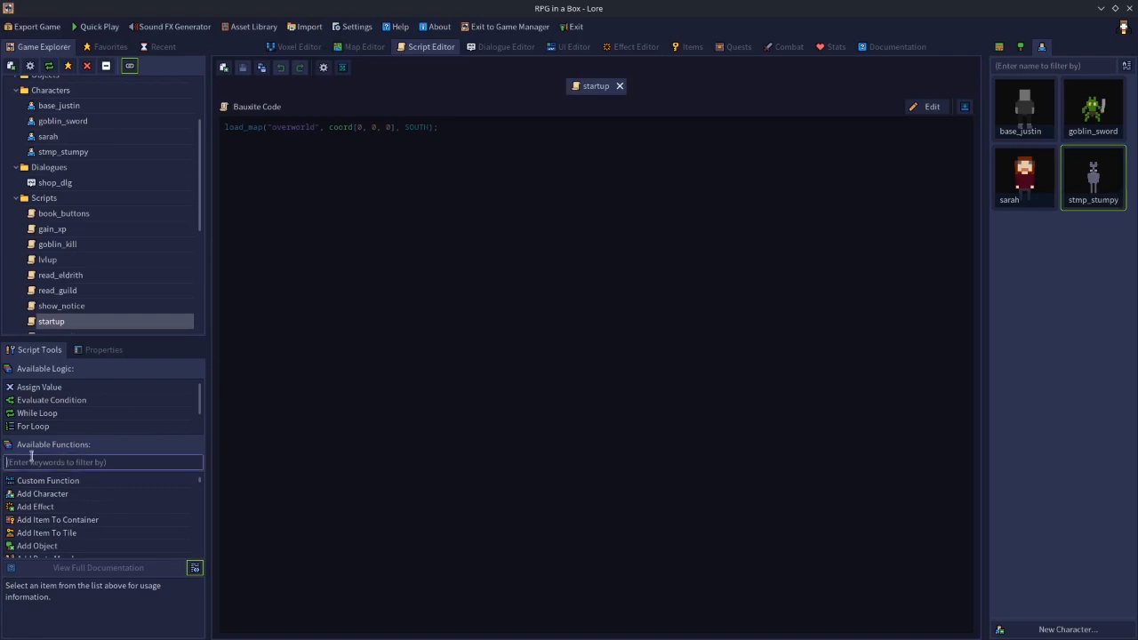
{"action": "type", "text": "giv"}
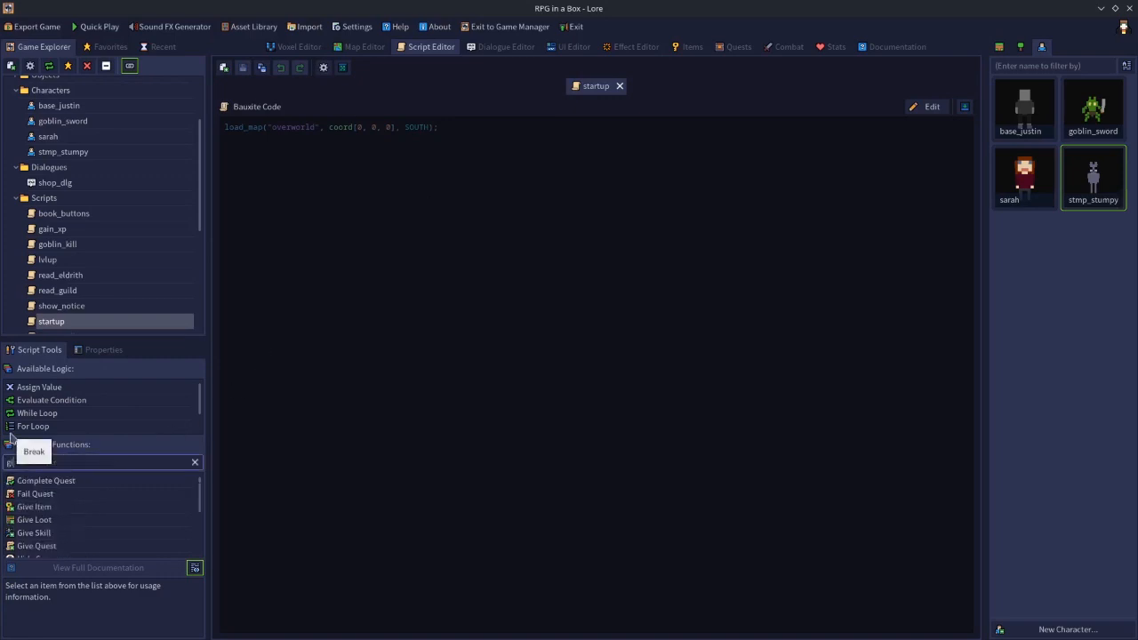
{"action": "type", "text": "e"}
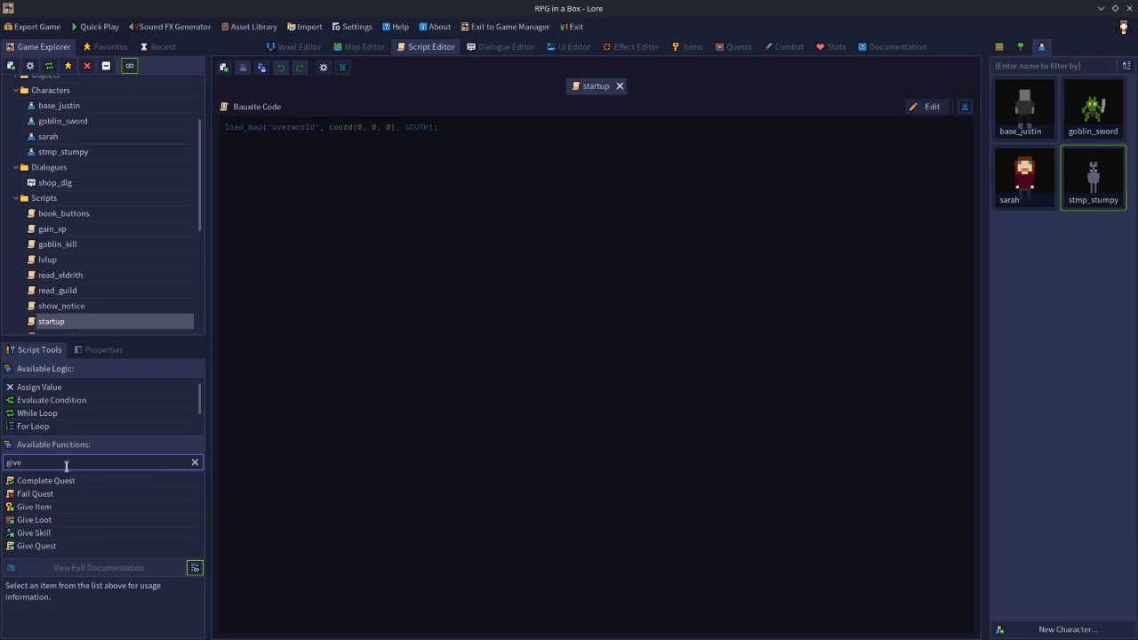
{"action": "left_click", "coordinate": [53, 523]}
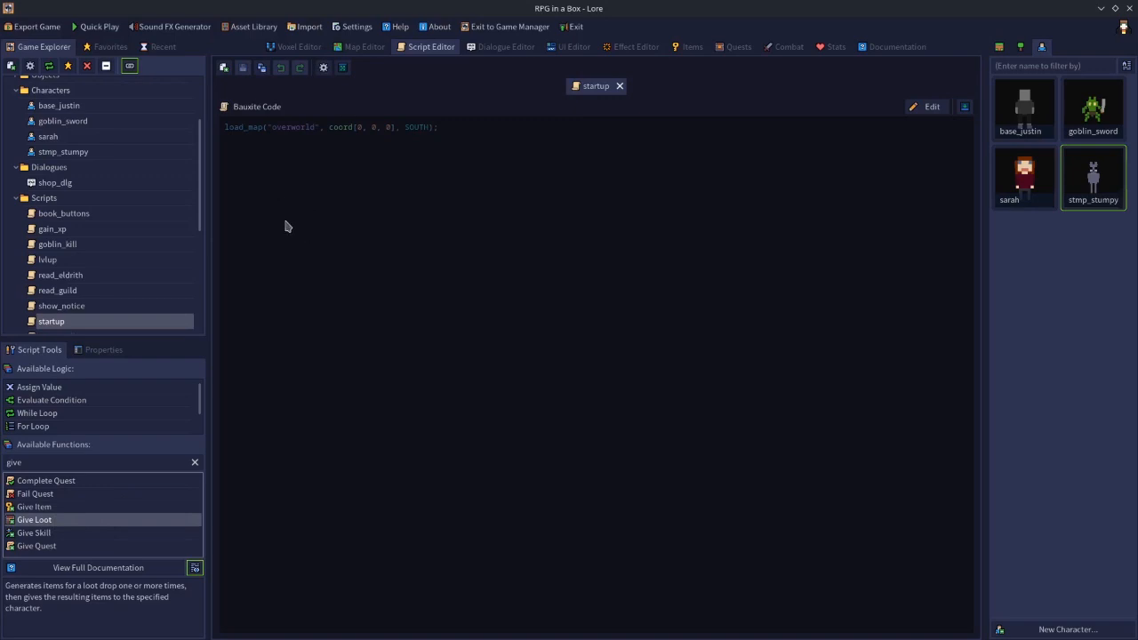
In the game configuration's global functions, write an empty give_money() function with its begin and end; lines.
{"action": "scroll", "coordinate": [112, 245], "scroll_direction": "up", "scroll_amount": 3}
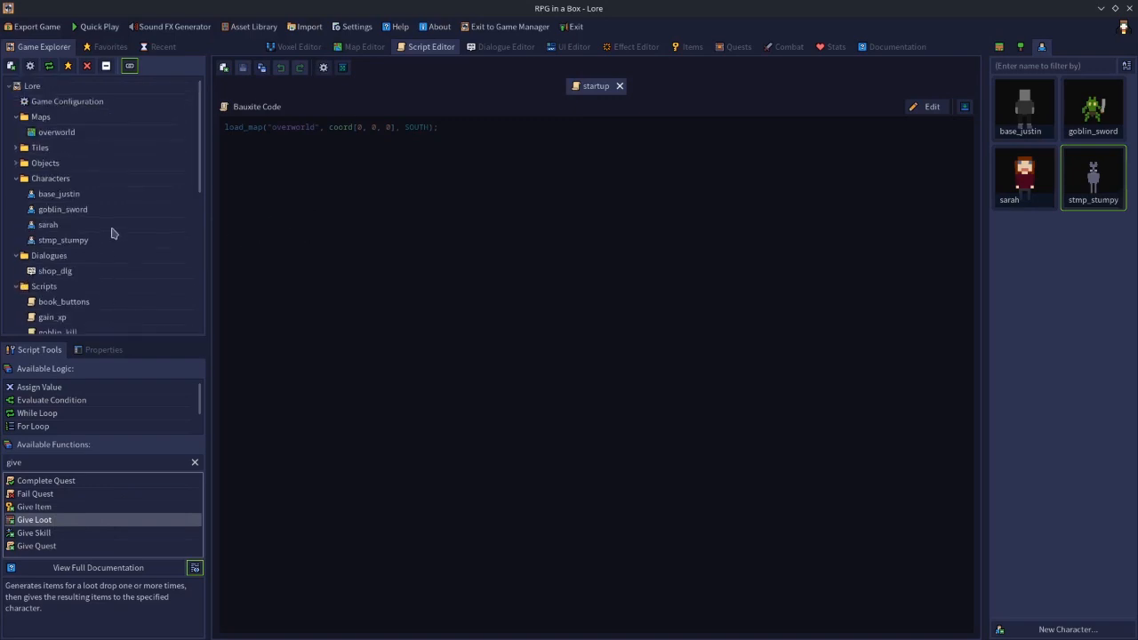
{"action": "double_click", "coordinate": [93, 103]}
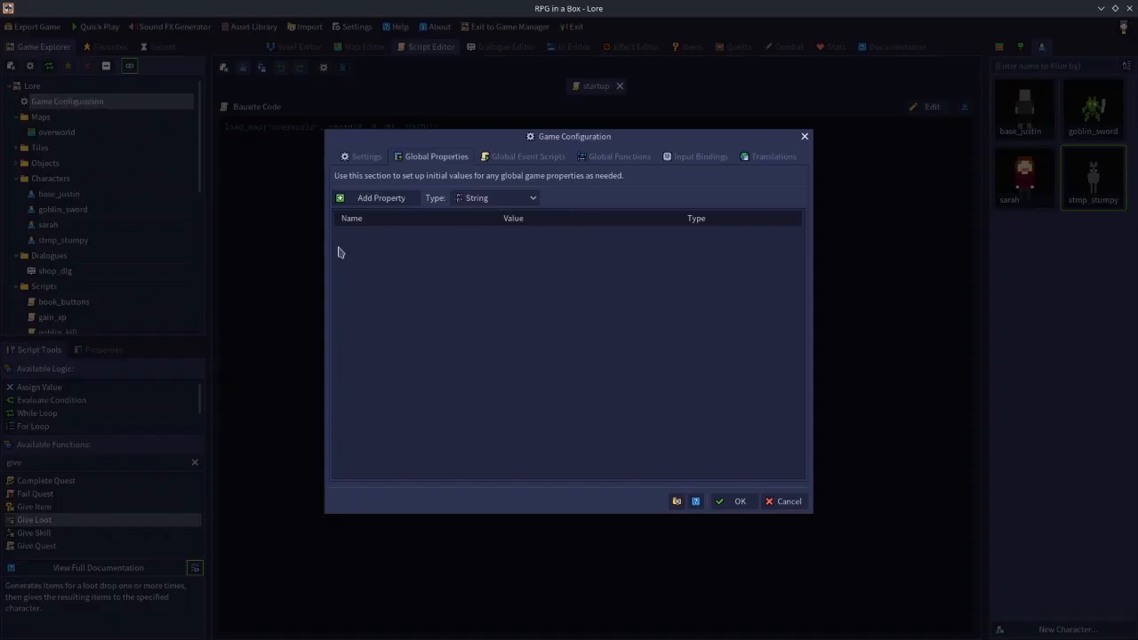
{"action": "left_click", "coordinate": [630, 158]}
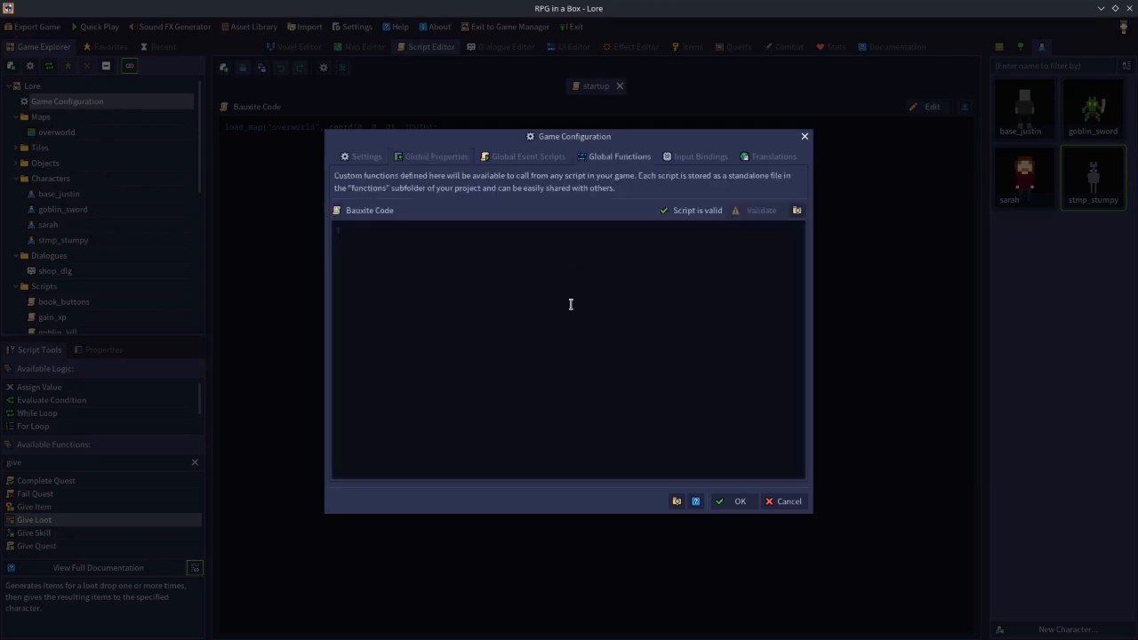
{"action": "left_click", "coordinate": [450, 264]}
{"action": "type", "text": "fu"}
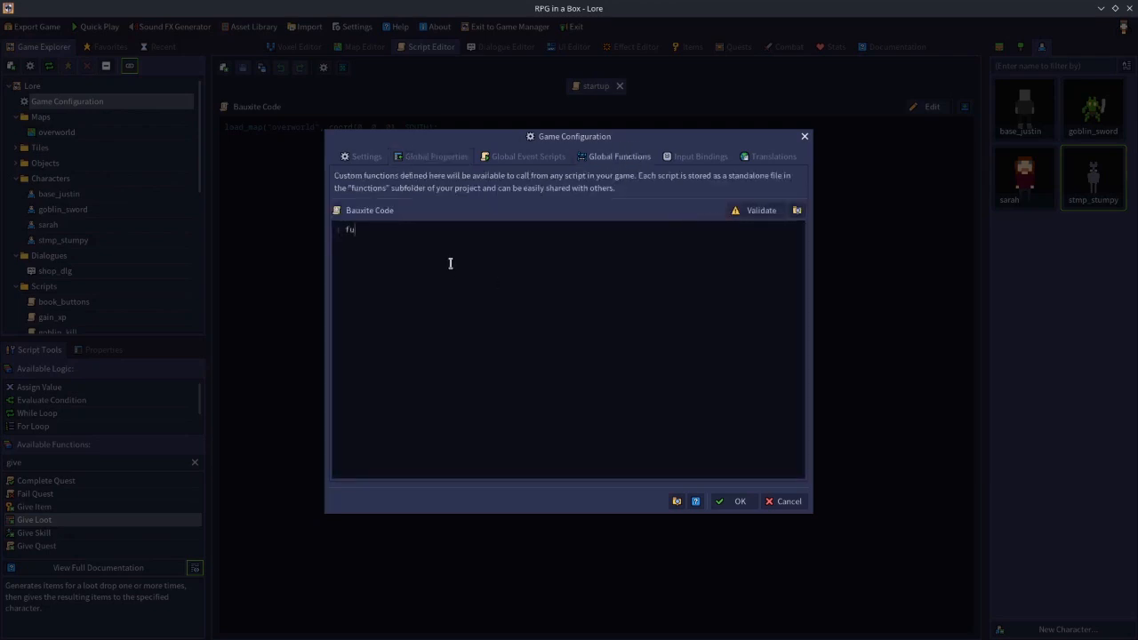
{"action": "type", "text": "nction"}
{"action": "type", "text": " give_"}
{"action": "type", "text": "money"}
{"action": "type", "text": "()"}
{"action": "type", "text": " begin  "}
{"action": "type", "text": "end;"}
Add the parameters $person and $amount to the give_money function's parentheses.
{"action": "key", "text": "Right"}
{"action": "key", "text": "Right"}
{"action": "key", "text": "Right"}
{"action": "key", "text": "Right"}
{"action": "key", "text": "Right"}
{"action": "key", "text": "Right"}
{"action": "key", "text": "Right"}
{"action": "key", "text": "Right"}
{"action": "key", "text": "Right"}
{"action": "key", "text": "Right"}
{"action": "key", "text": "Right"}
{"action": "key", "text": "Right"}
{"action": "key", "text": "Right"}
{"action": "key", "text": "Right"}
{"action": "key", "text": "Right"}
{"action": "type", "text": "$"}
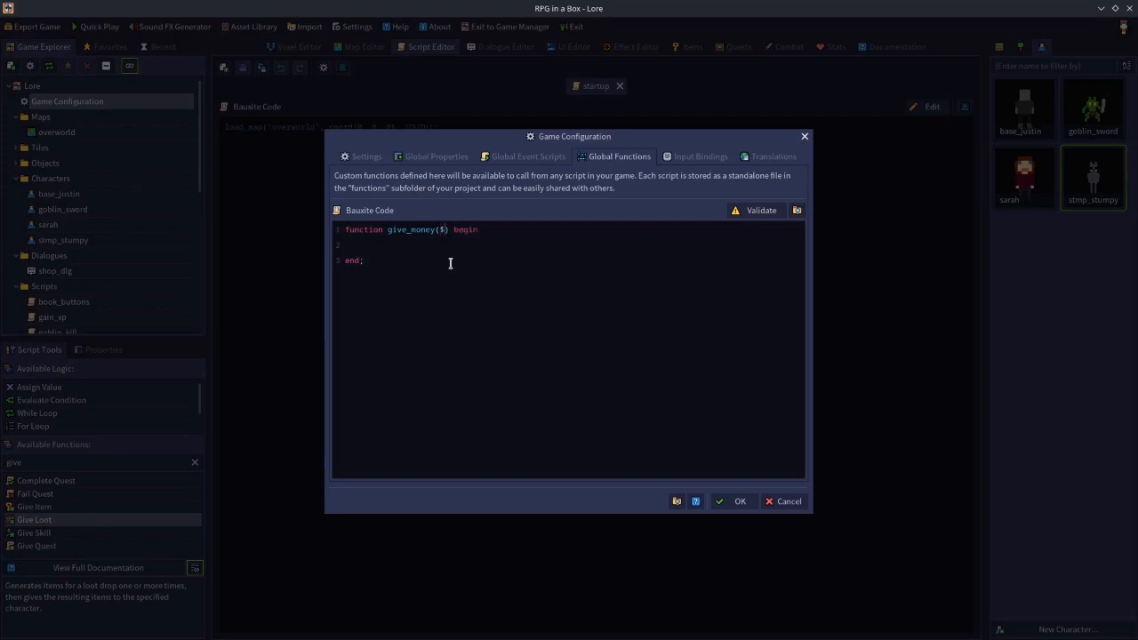
{"action": "type", "text": "person"}
{"action": "type", "text": ", "}
{"action": "type", "text": "$amount"}
Fill the give_money body with $person.stat["currency"] += $amount; and accept the game configuration.
{"action": "type", "text": "$person"}
{"action": "type", "text": ".stat"}
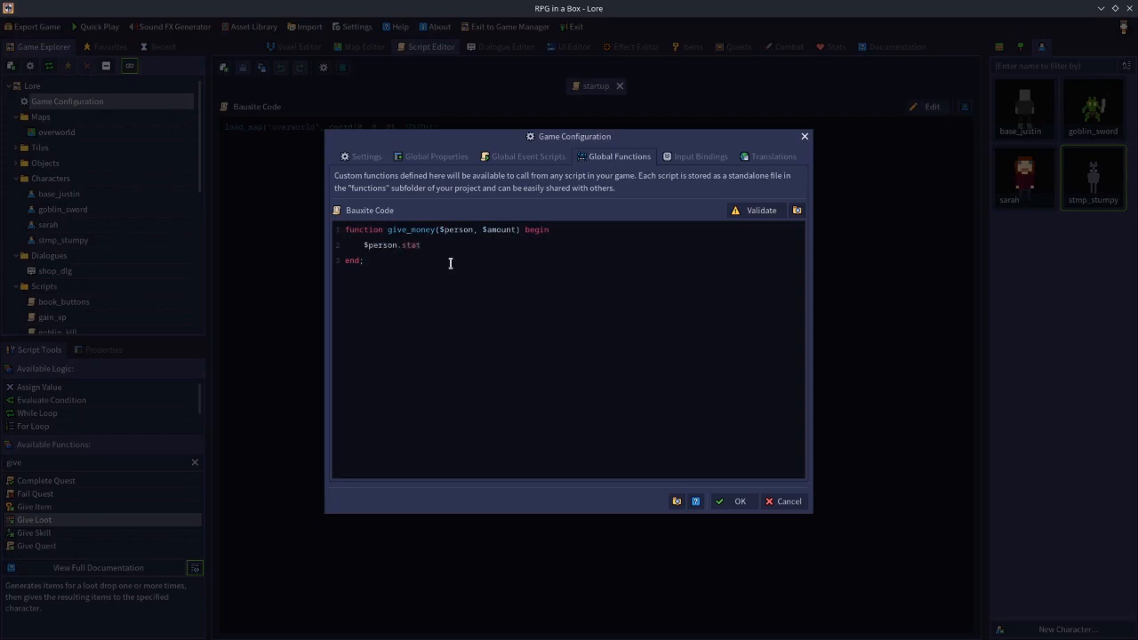
{"action": "type", "text": "[]\"\""}
{"action": "type", "text": "currency"}
{"action": "type", "text": "+="}
{"action": "type", "text": " $mount"}
{"action": "type", "text": "a"}
{"action": "type", "text": ";"}
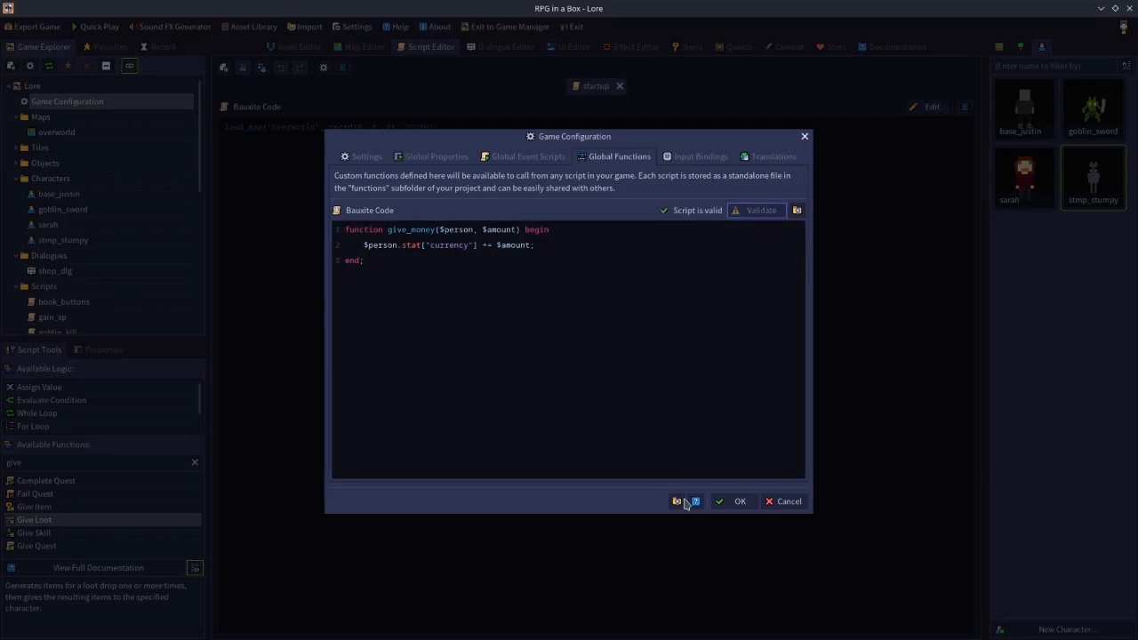
{"action": "left_click", "coordinate": [735, 503]}
Add the line give_money(player, 100); below load_map in the startup script, then apply and save it.
{"action": "left_click", "coordinate": [912, 107]}
{"action": "key", "text": "Return"}
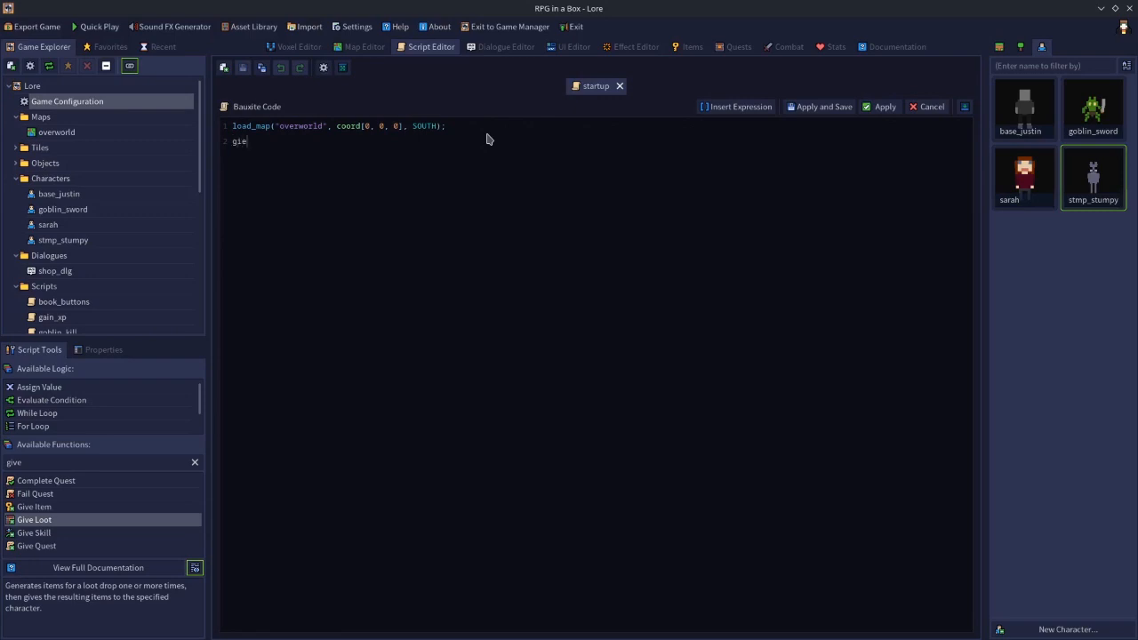
{"action": "type", "text": "gie_moneyv"}
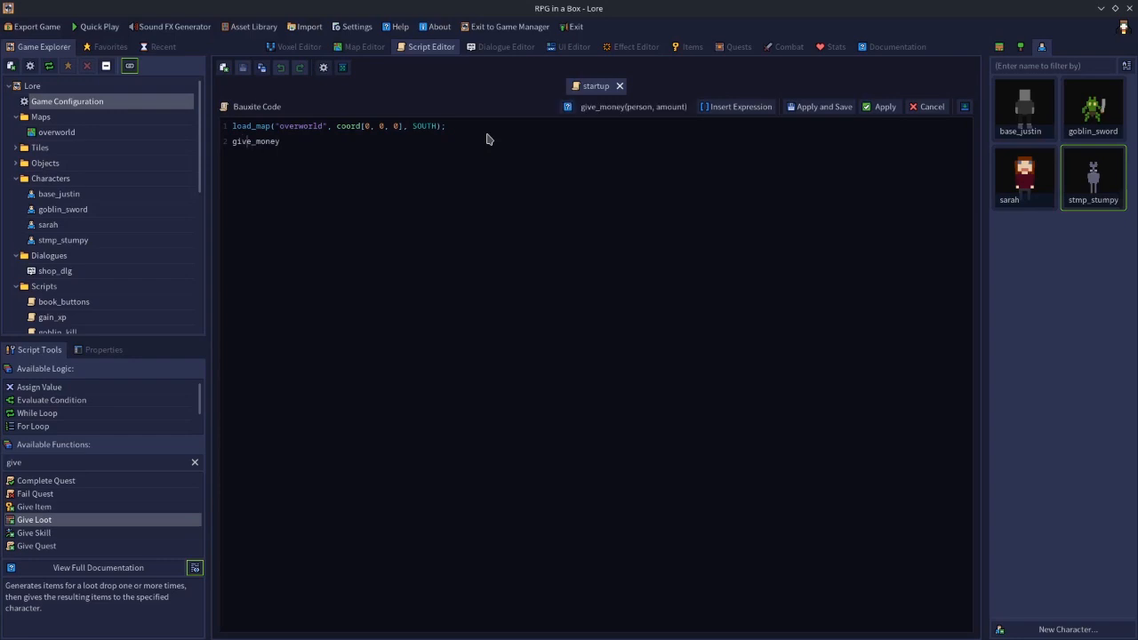
{"action": "type", "text": "()"}
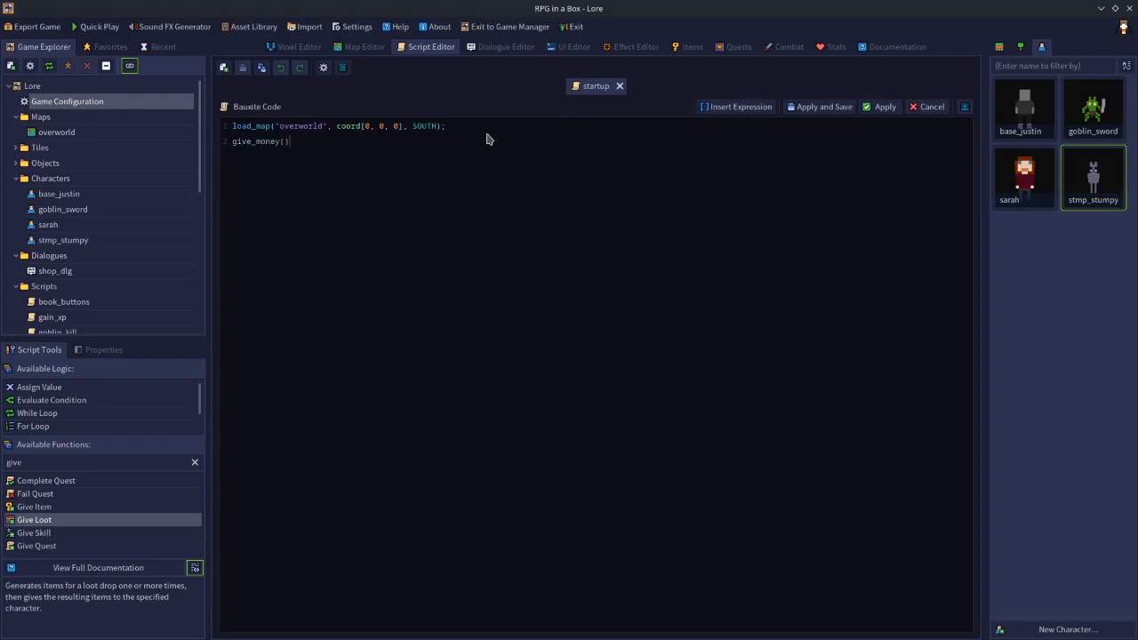
{"action": "type", "text": "playe"}
{"action": "left_click", "coordinate": [818, 107]}
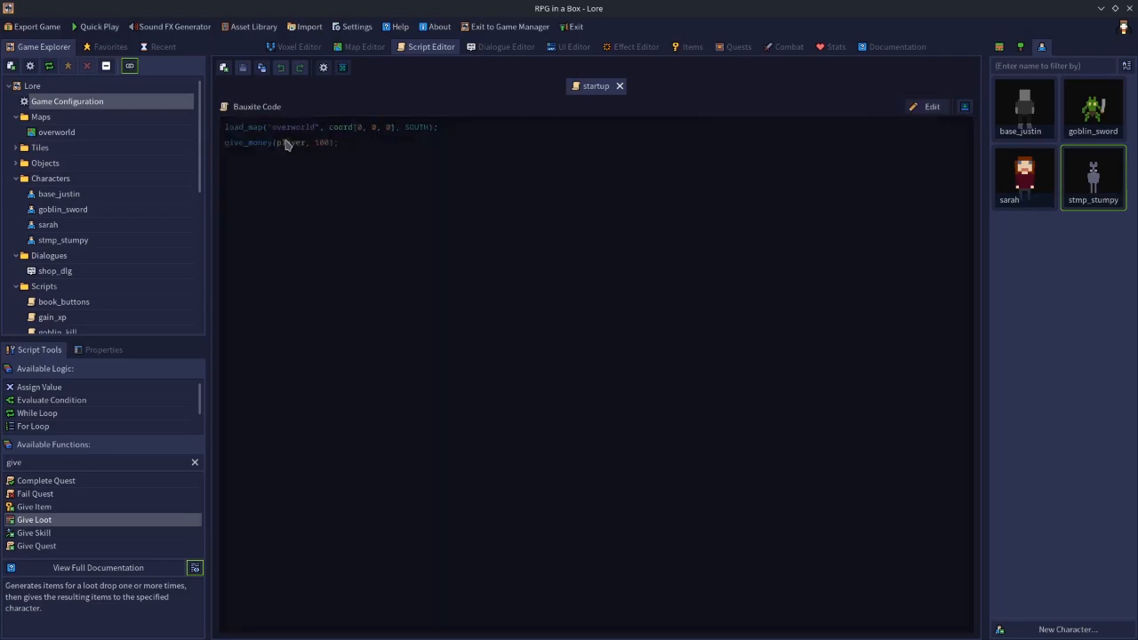
Review the give_money global function, then try adding give_money(party.member["justin_1"], 50); as a third line in the startup script.
{"action": "double_click", "coordinate": [59, 102]}
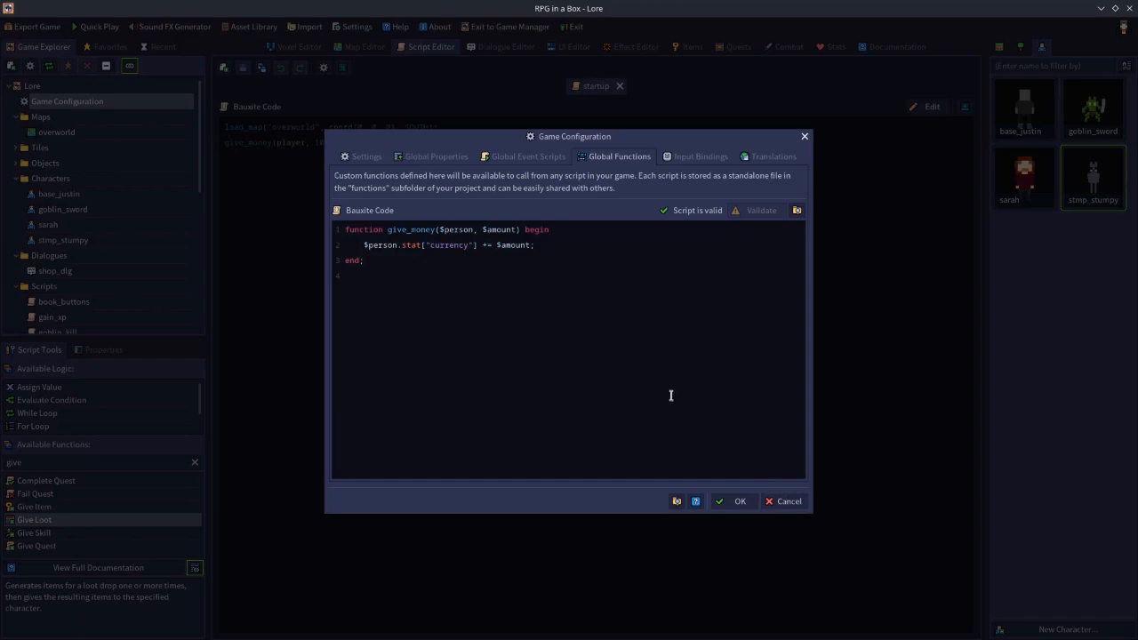
{"action": "left_click", "coordinate": [784, 502]}
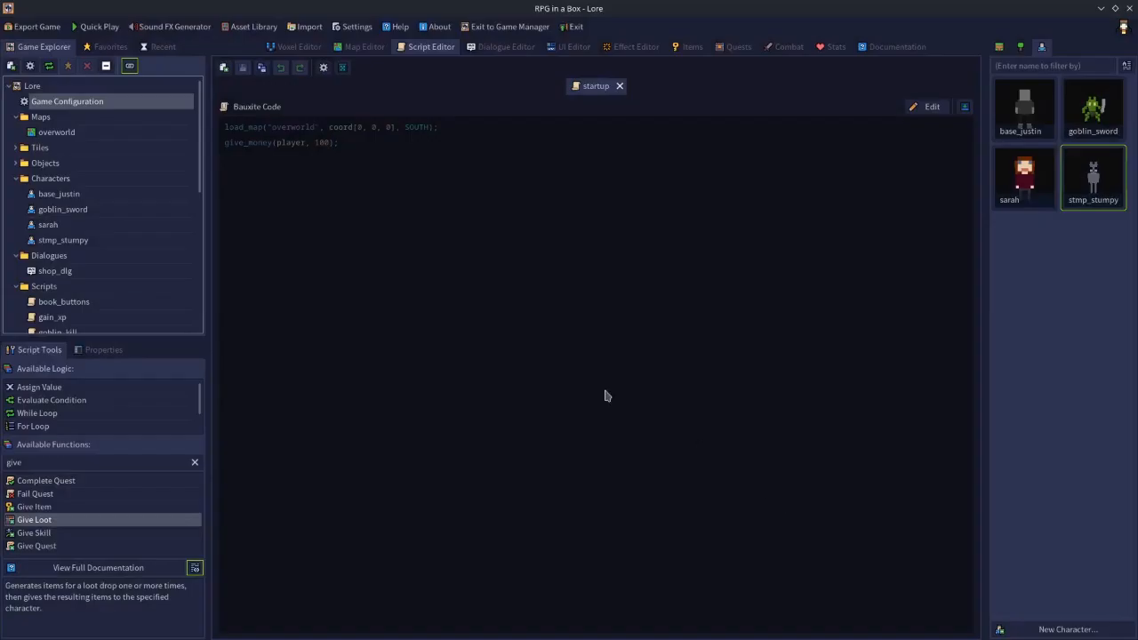
{"action": "left_click", "coordinate": [930, 108]}
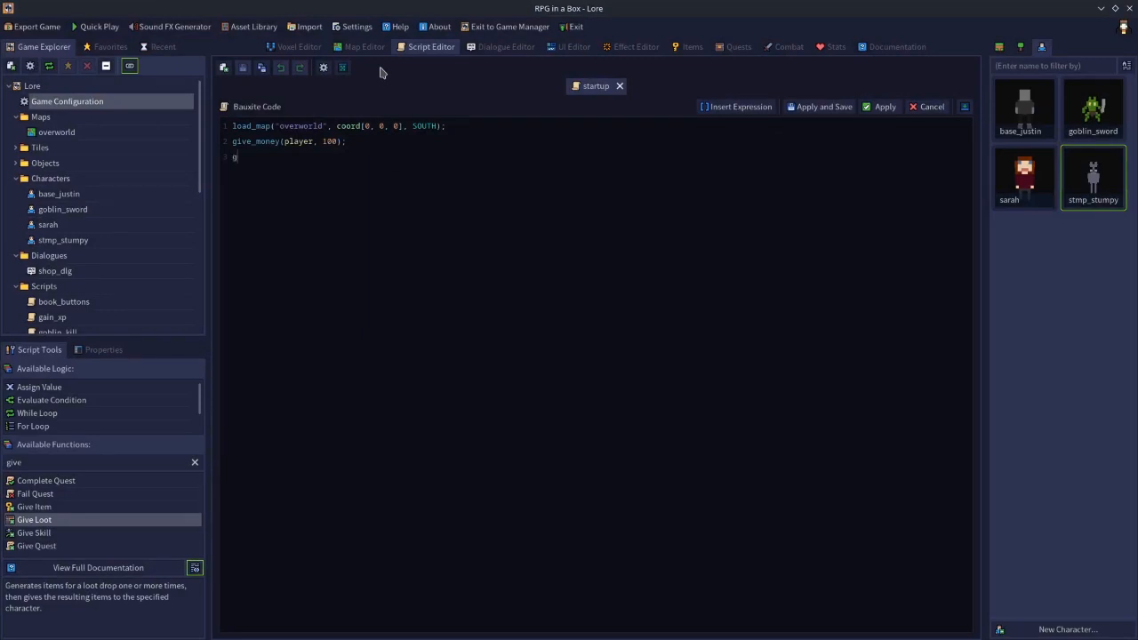
{"action": "type", "text": "give_mone"}
{"action": "type", "text": "y()"}
{"action": "type", "text": "party.member[]"}
{"action": "type", "text": "\"justin_1\"], 50);"}
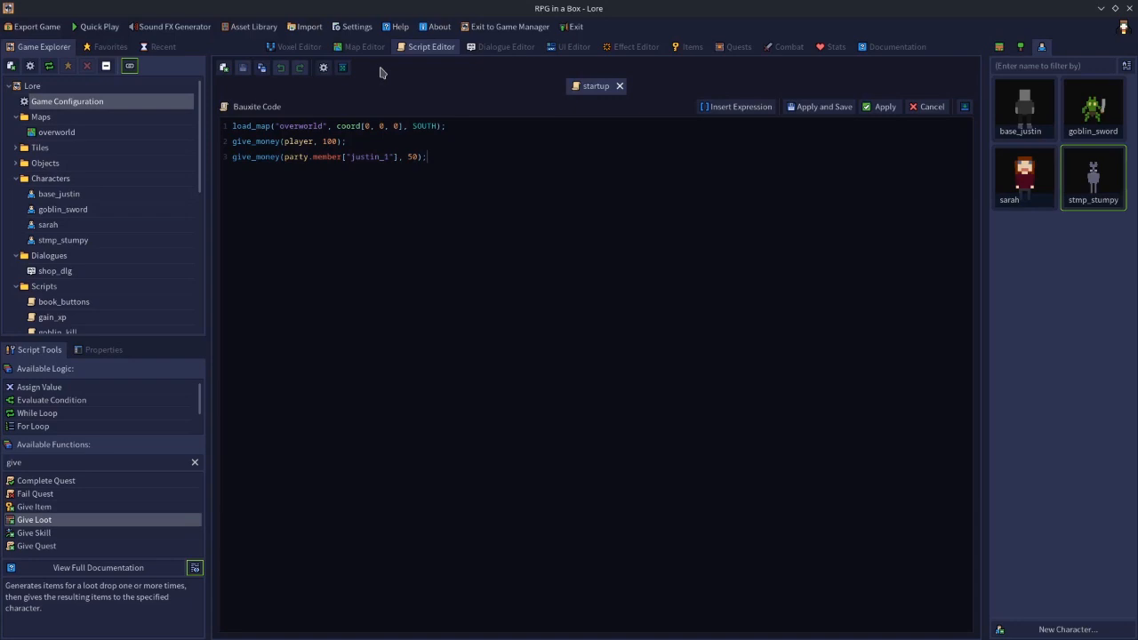
Recheck the give_money definition, remove the party member's give_money line from the startup script, and save the script.
{"action": "double_click", "coordinate": [76, 103]}
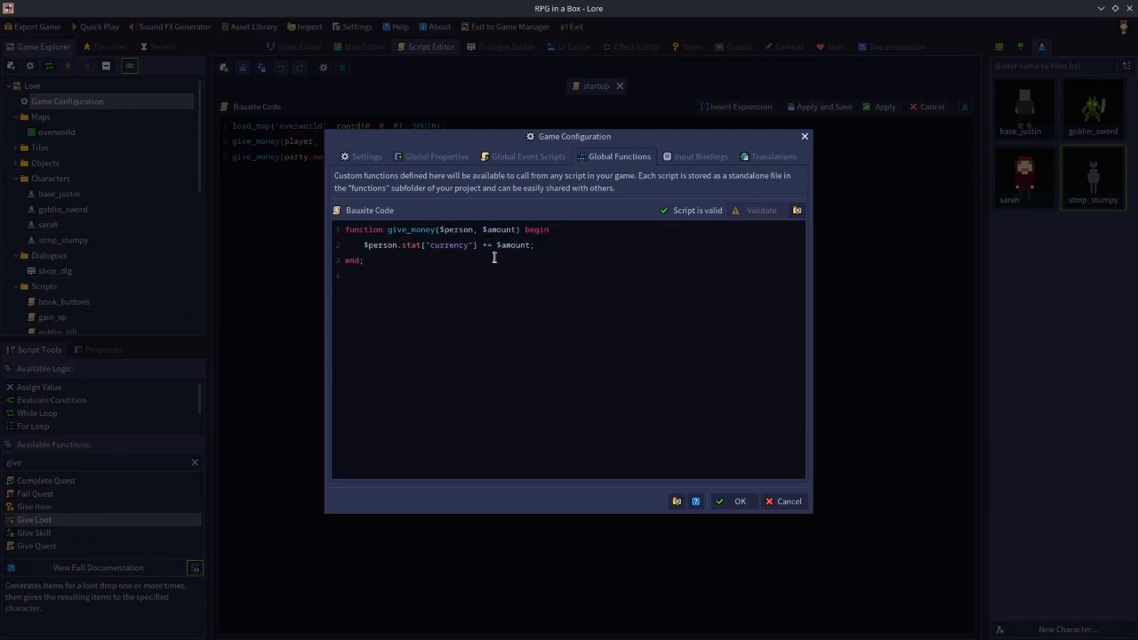
{"action": "left_click", "coordinate": [784, 501]}
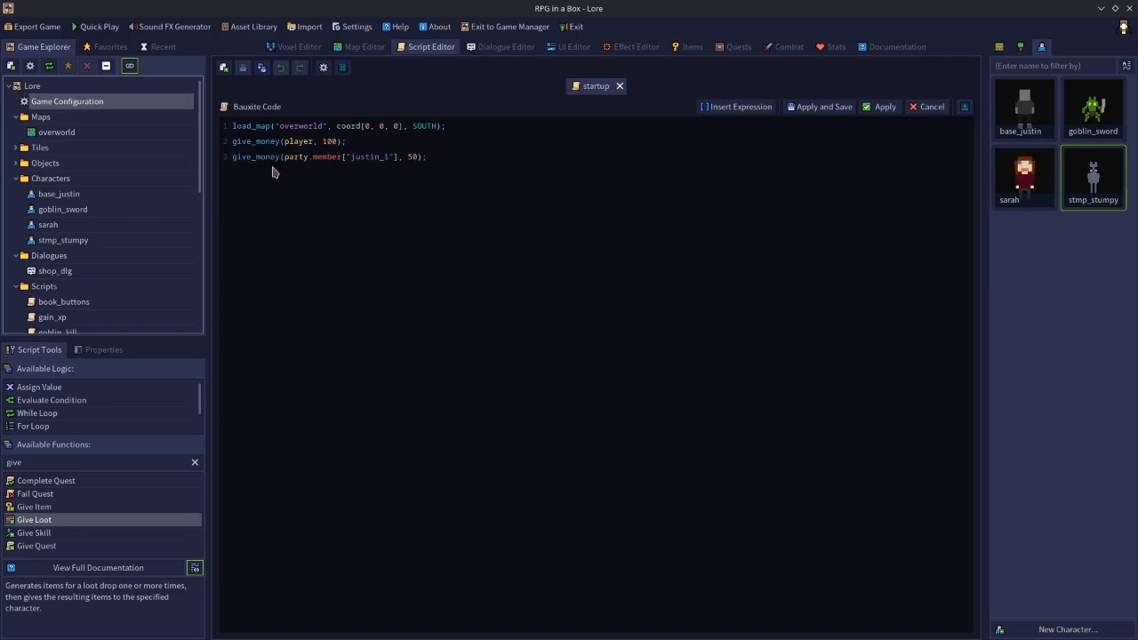
{"action": "left_click_drag", "start_coordinate": [437, 162], "coordinate": [204, 158]}
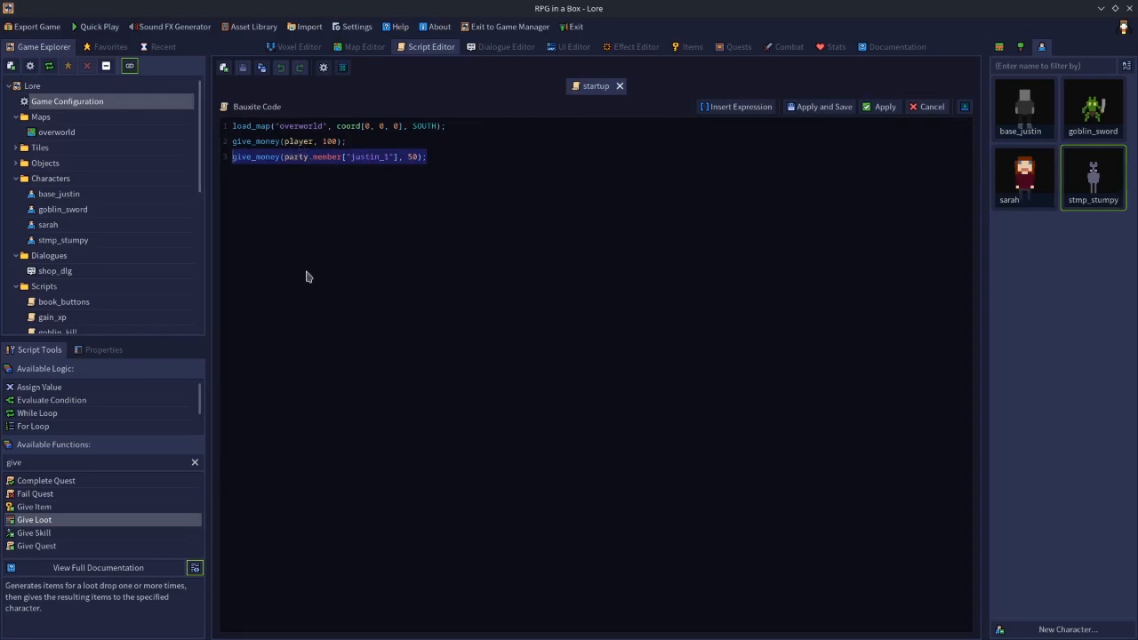
{"action": "key", "text": "Delete"}
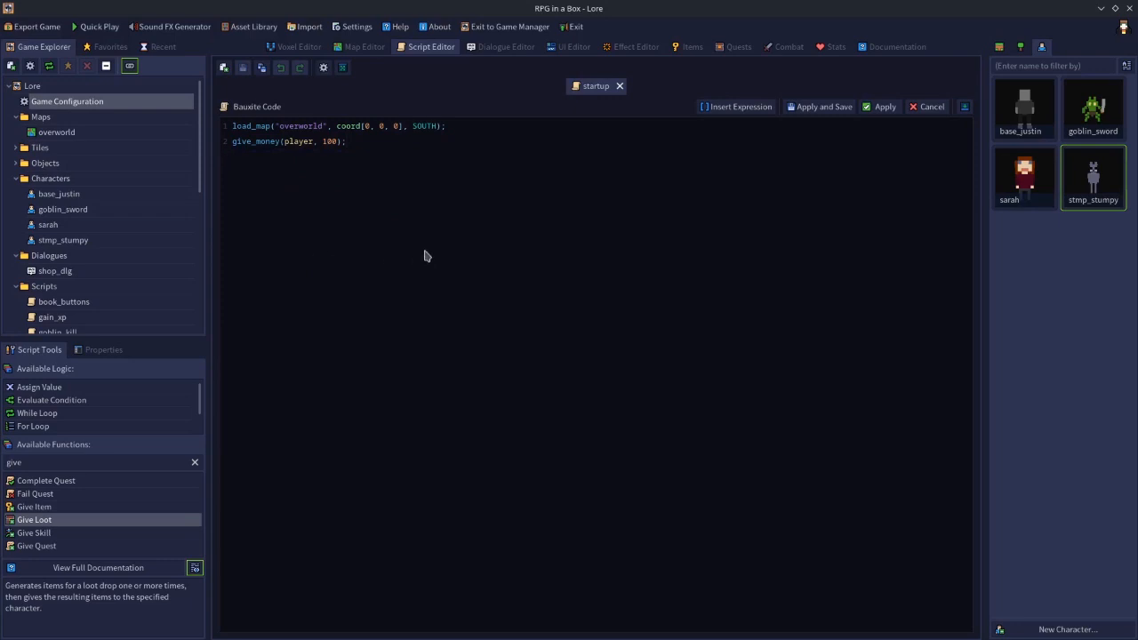
{"action": "left_click", "coordinate": [820, 108]}
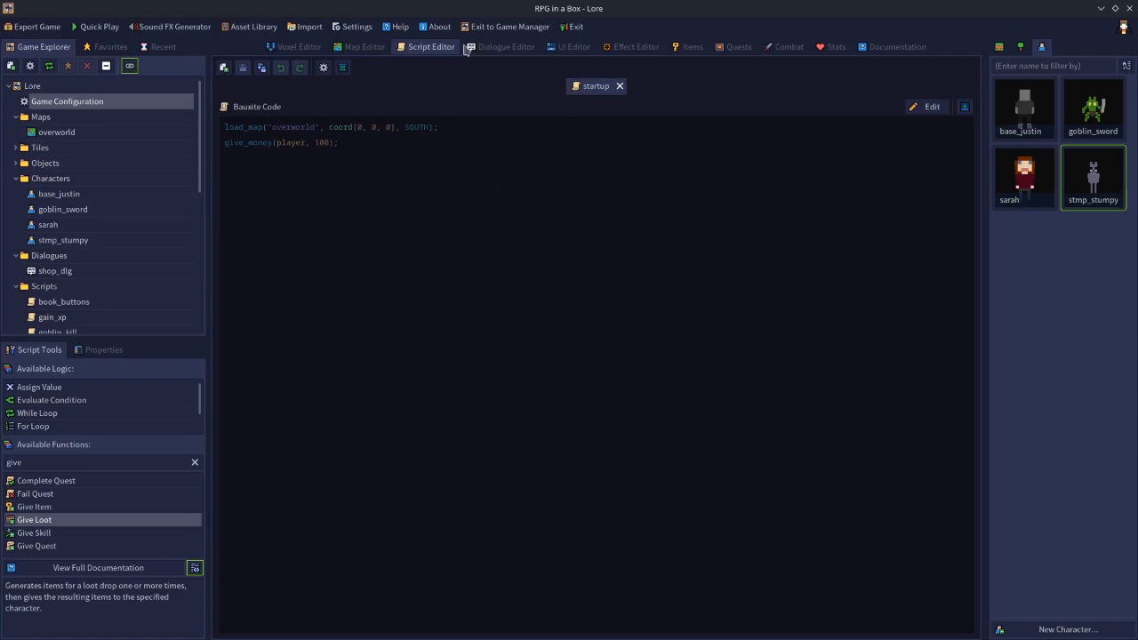
Review the overworld map and examine the item slot's properties in the shop widget.
{"action": "left_click", "coordinate": [378, 48]}
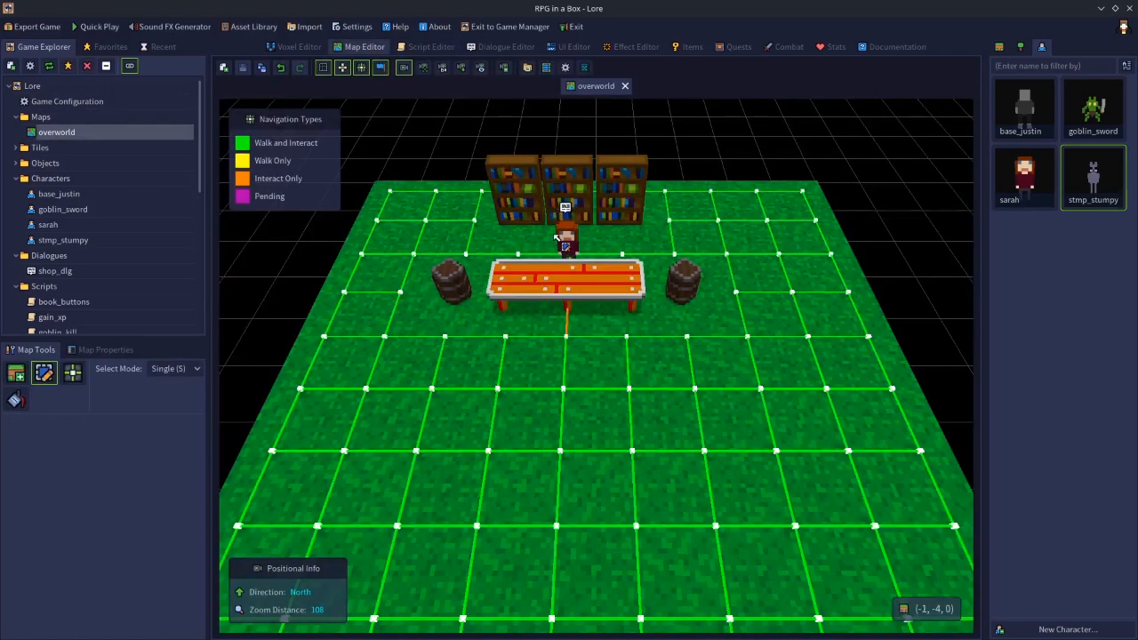
{"action": "left_click", "coordinate": [572, 50]}
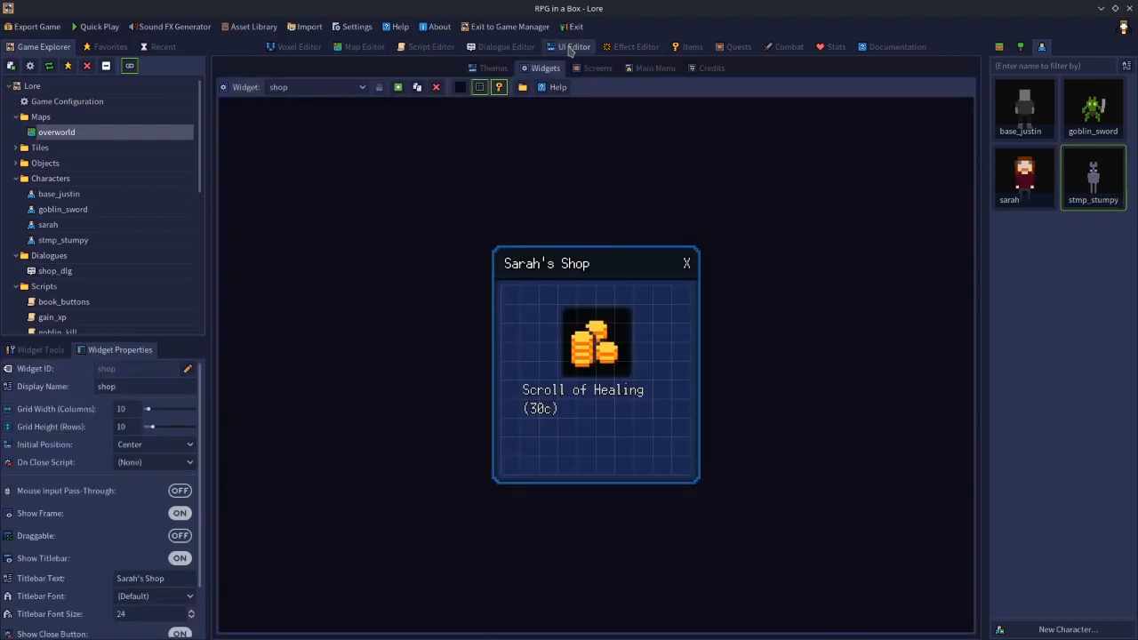
{"action": "left_click", "coordinate": [588, 339]}
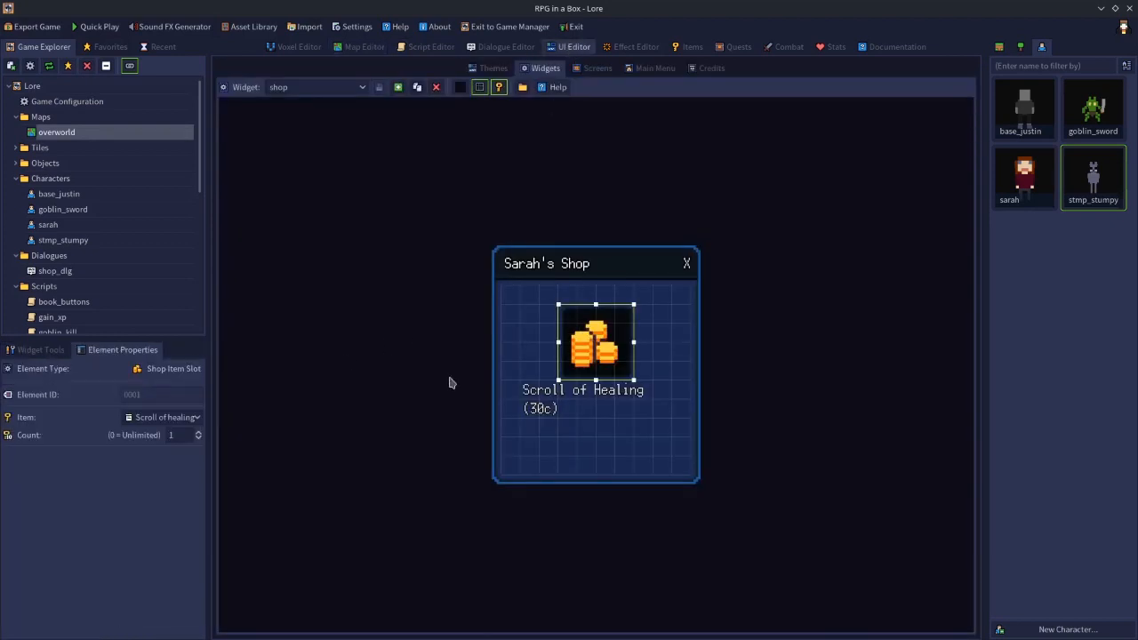
{"action": "left_click", "coordinate": [480, 375]}
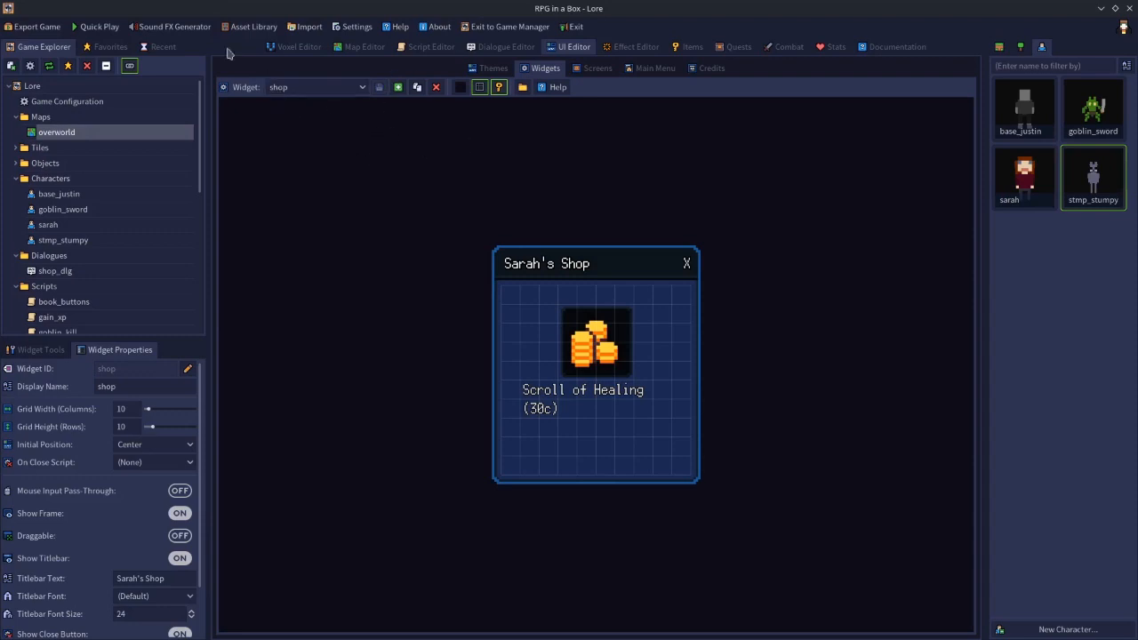
Play-test the game, check the money amount in the inventory widget, and close the inventory.
{"action": "left_click", "coordinate": [101, 30]}
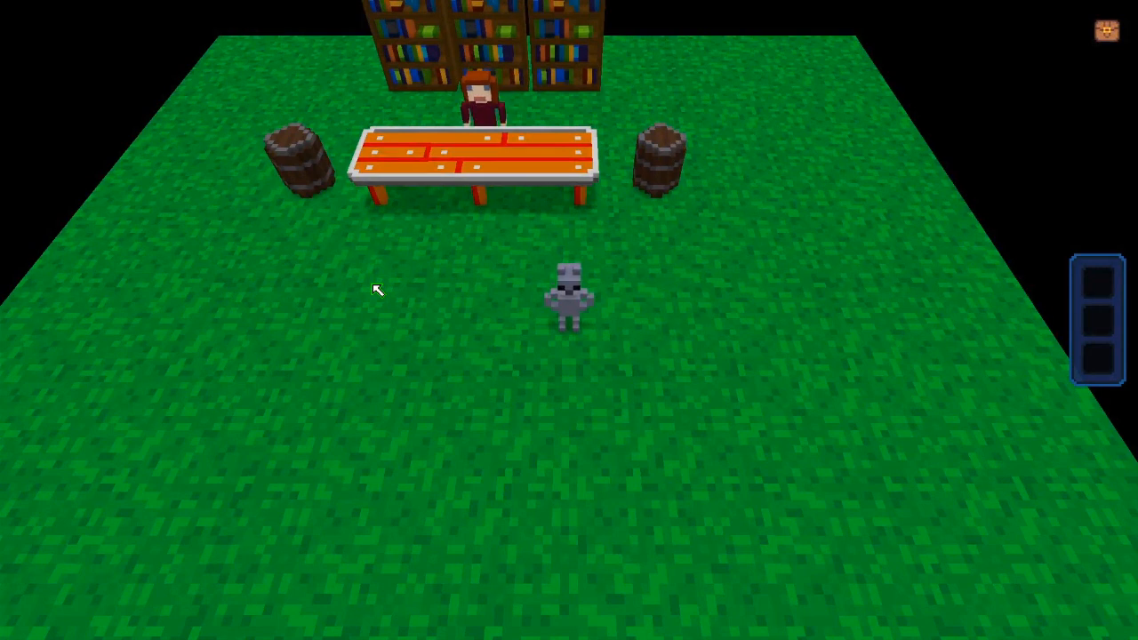
{"action": "key", "text": "i"}
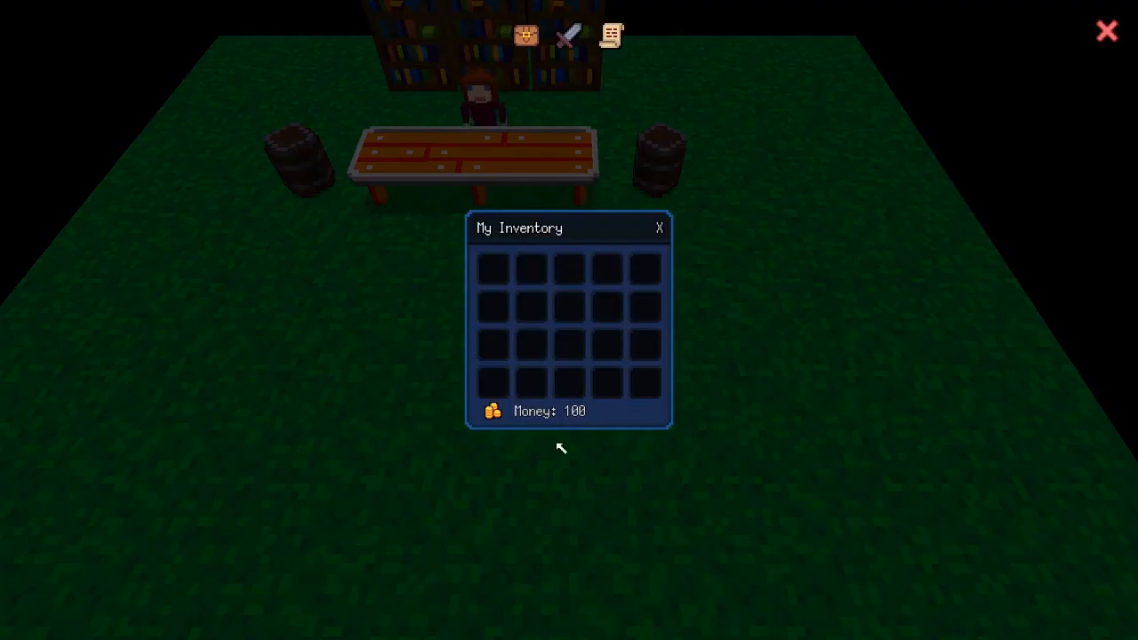
{"action": "left_click_drag", "start_coordinate": [570, 240], "coordinate": [822, 247]}
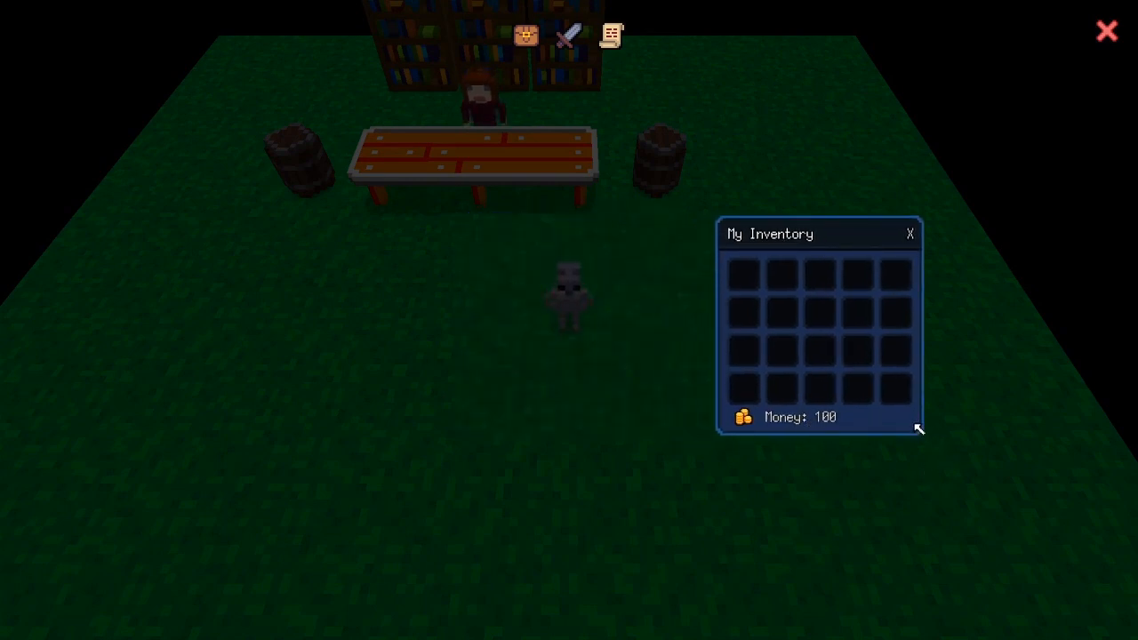
{"action": "key", "text": "Escape"}
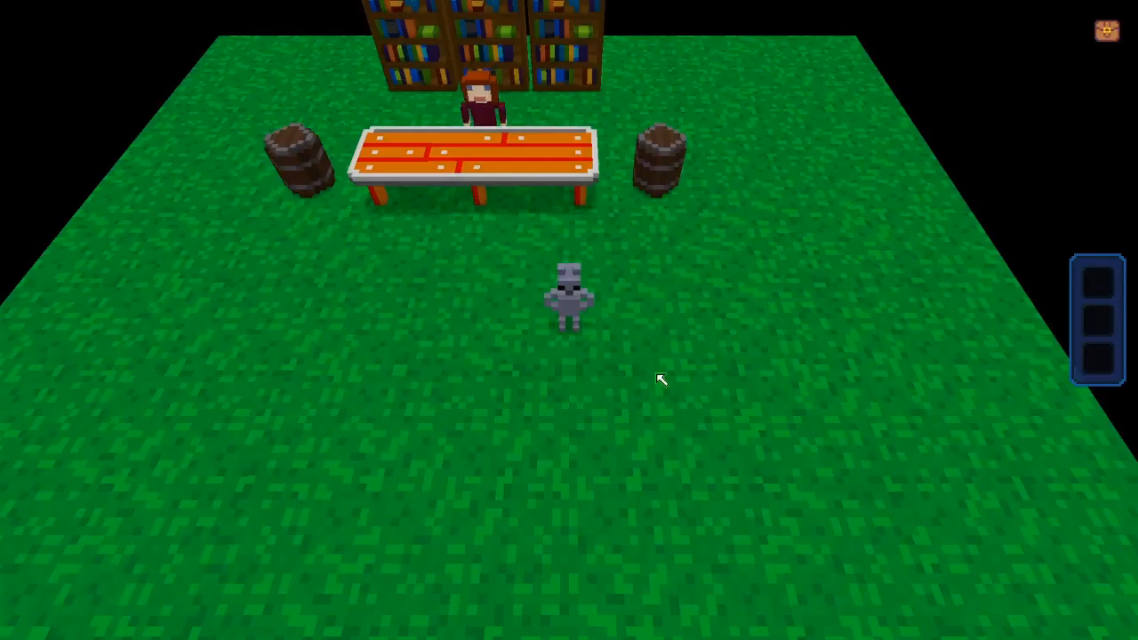
Talk to Sarah in the play-test, agree to see her wares, buy the Scroll of Healing, and close the shop.
{"action": "left_click", "coordinate": [482, 102]}
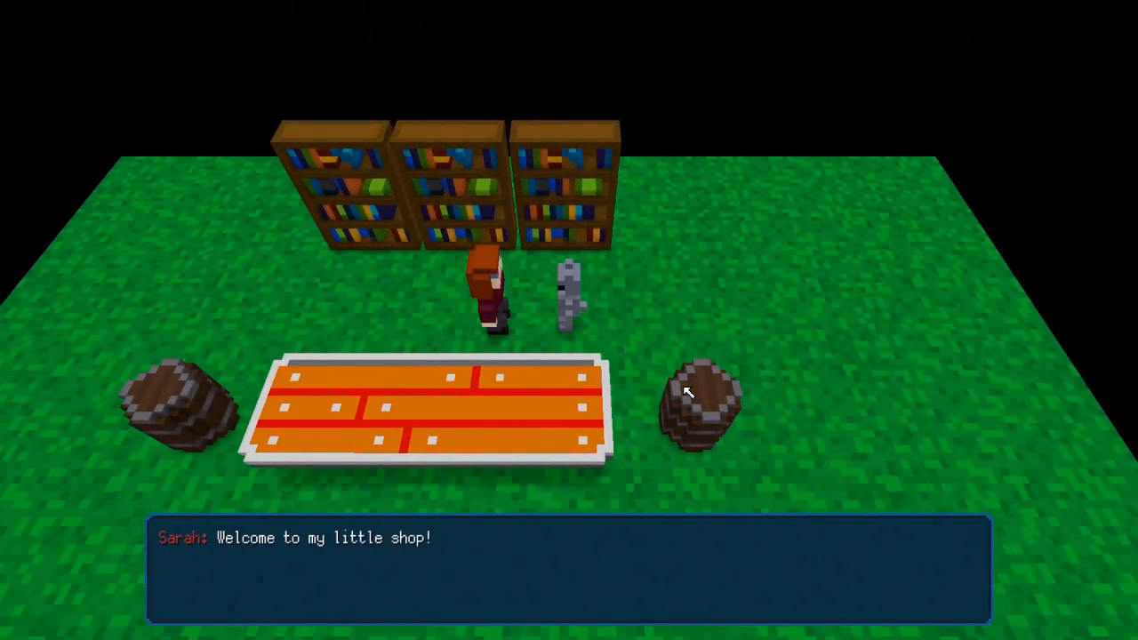
{"action": "key", "text": "space"}
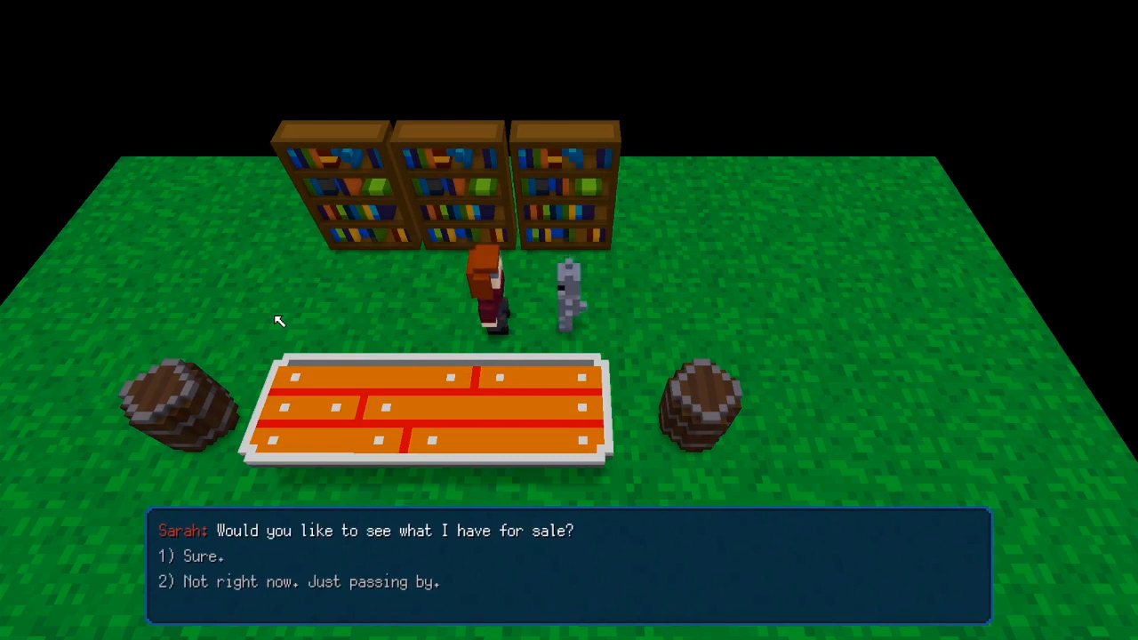
{"action": "key", "text": "1"}
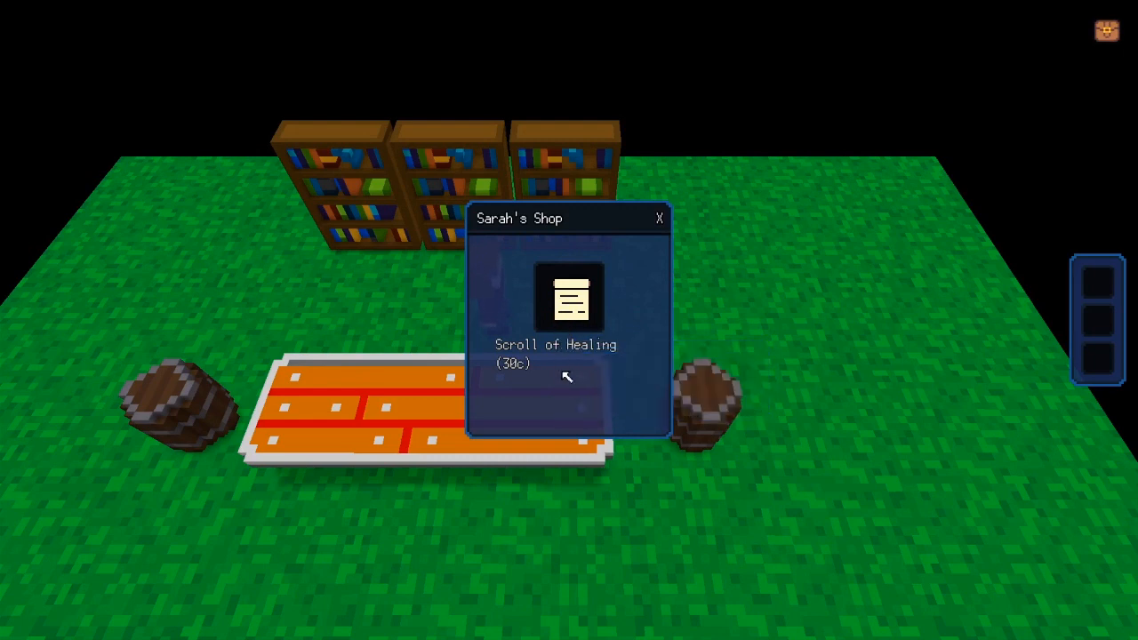
{"action": "left_click", "coordinate": [569, 303]}
{"action": "left_click", "coordinate": [659, 220]}
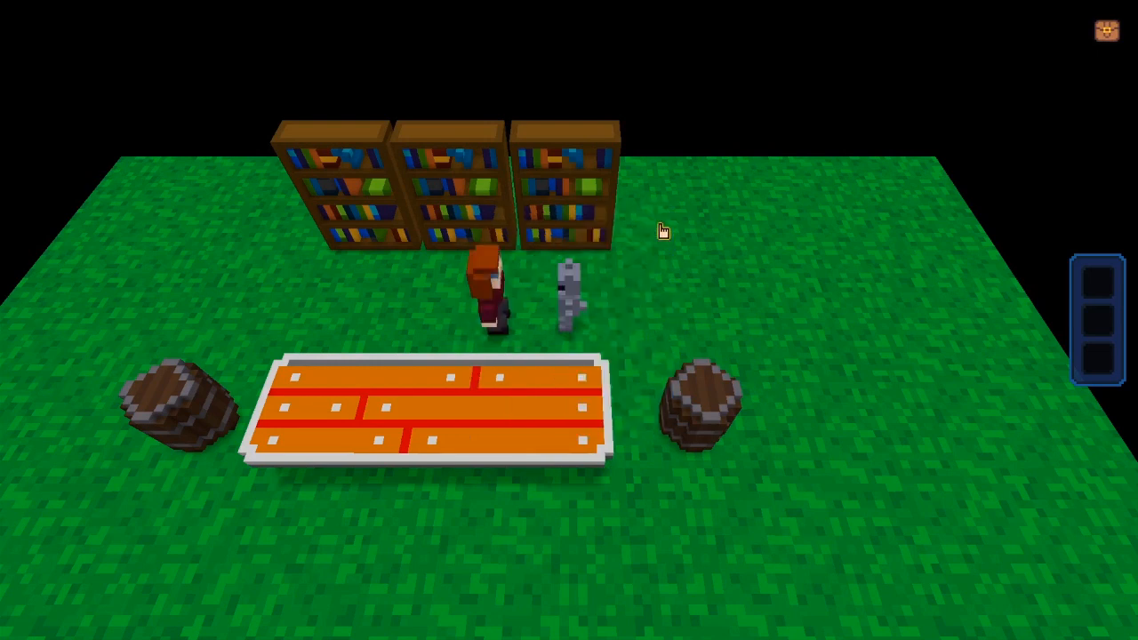
Check the inventory for the purchased scroll and remaining money, then close the inventory.
{"action": "key", "text": "i"}
{"action": "mouse_move", "coordinate": [745, 279]}
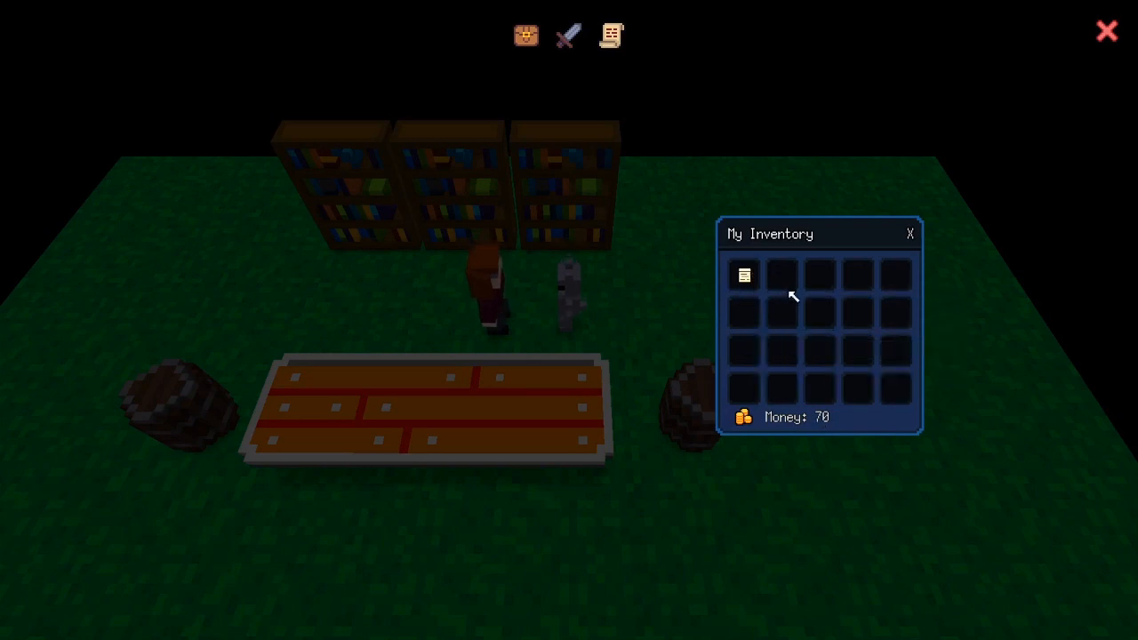
{"action": "left_click", "coordinate": [1107, 33]}
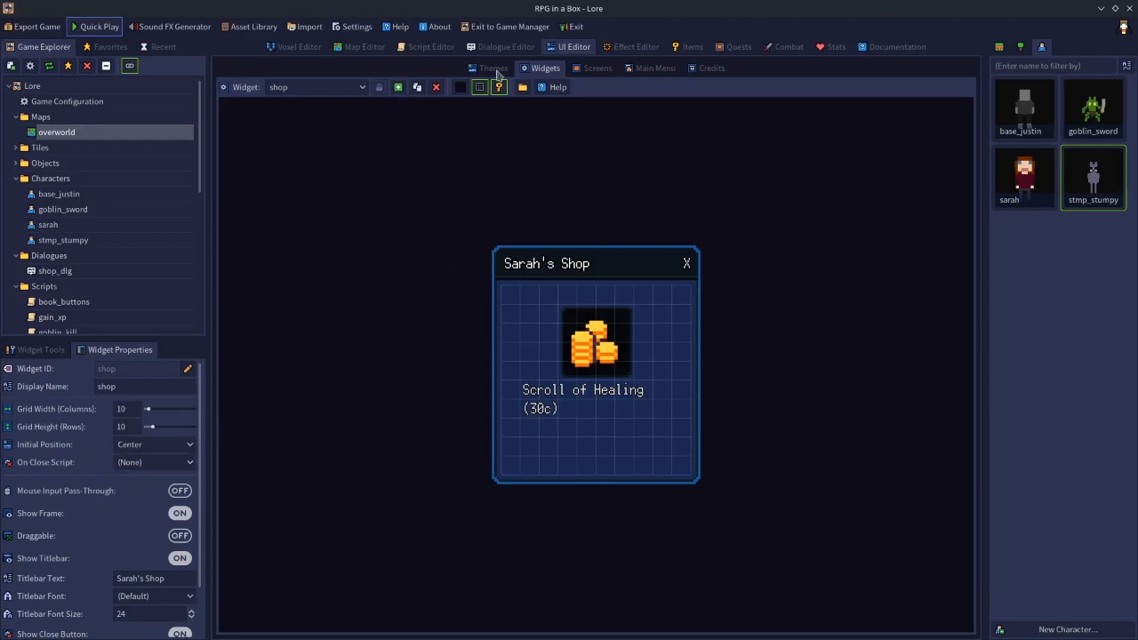
Close the startup script and create a new script named close_sarah_shop.
{"action": "left_click", "coordinate": [439, 49]}
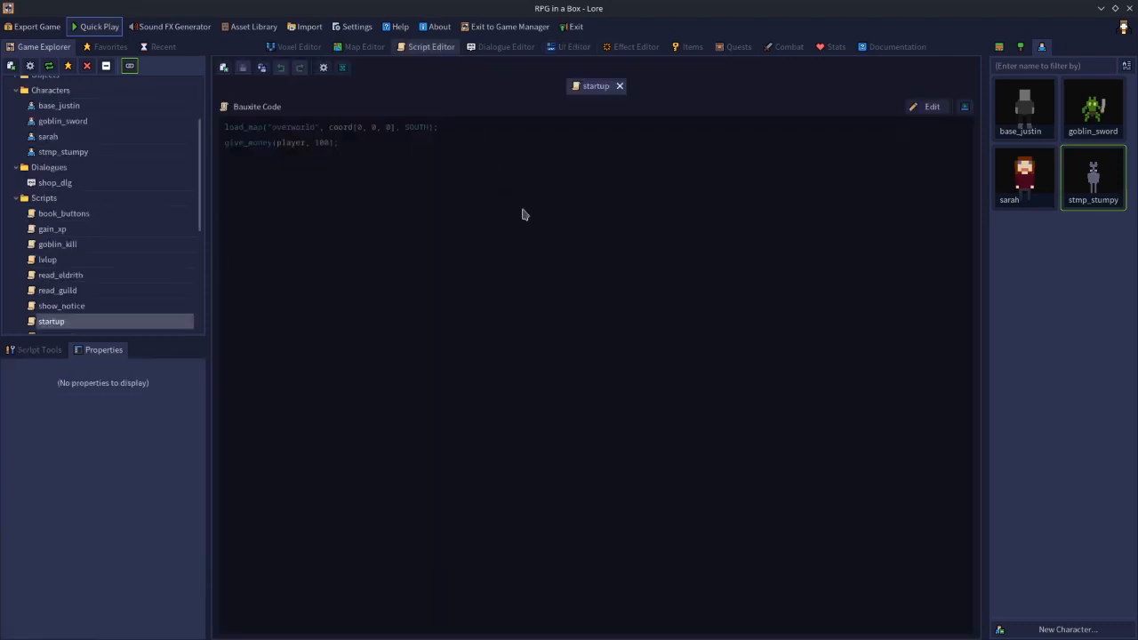
{"action": "left_click", "coordinate": [618, 86]}
{"action": "left_click", "coordinate": [571, 348]}
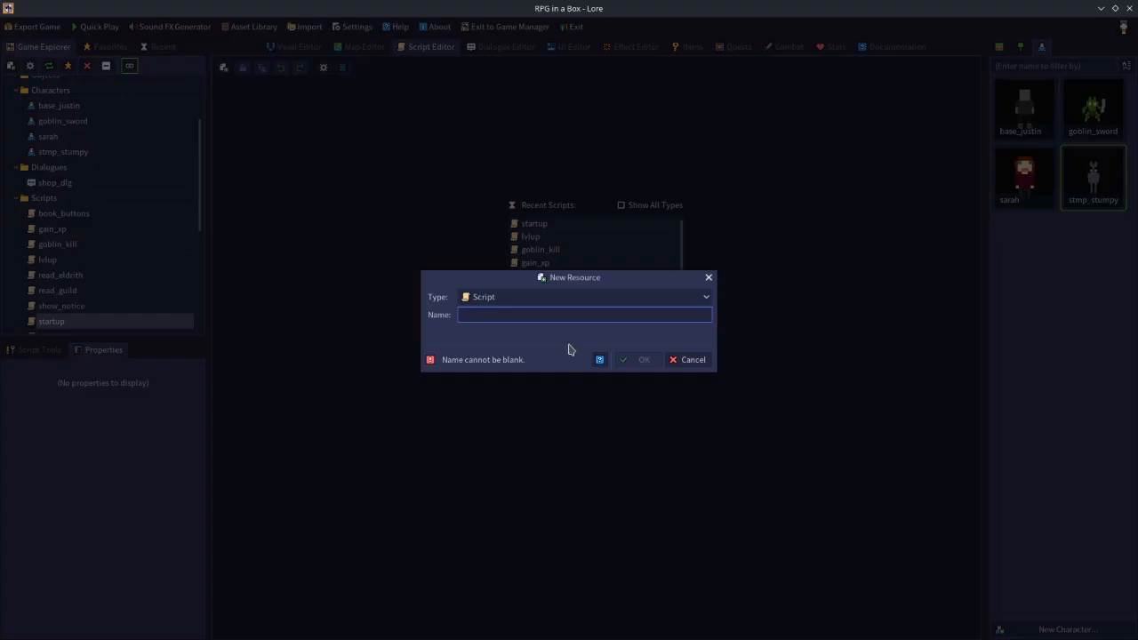
{"action": "type", "text": "close_sarah_sh"}
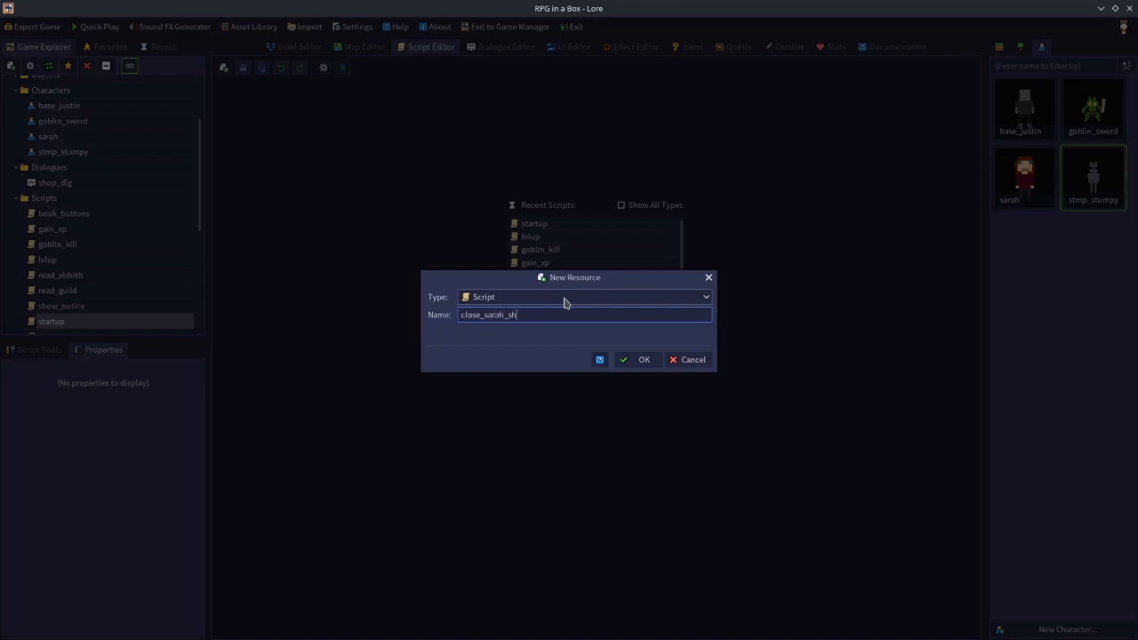
{"action": "type", "text": "op"}
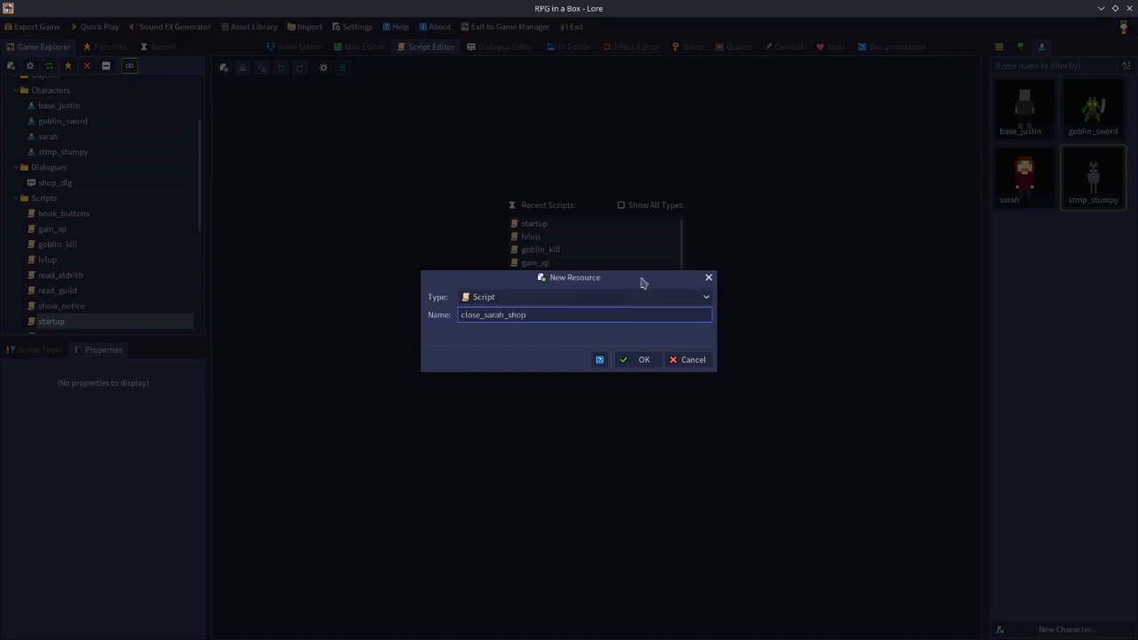
{"action": "left_click", "coordinate": [644, 359]}
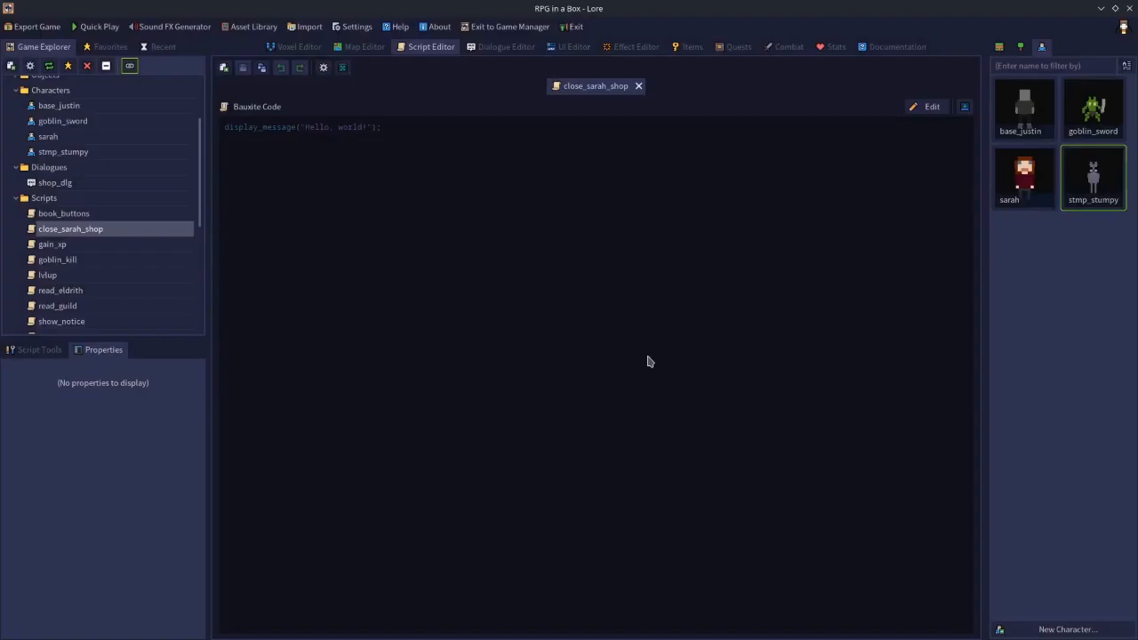
In the visual script view, set the Display Message block's speaker to a character, using the entity ID sarah_1.
{"action": "left_click", "coordinate": [929, 106]}
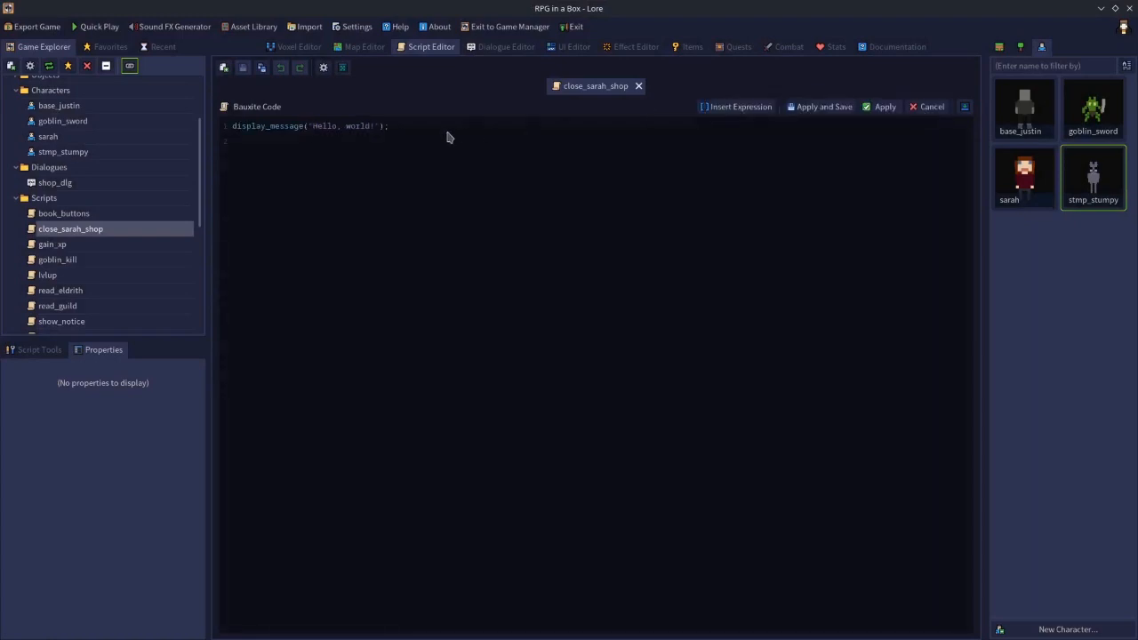
{"action": "left_click", "coordinate": [932, 108]}
{"action": "left_click", "coordinate": [965, 107]}
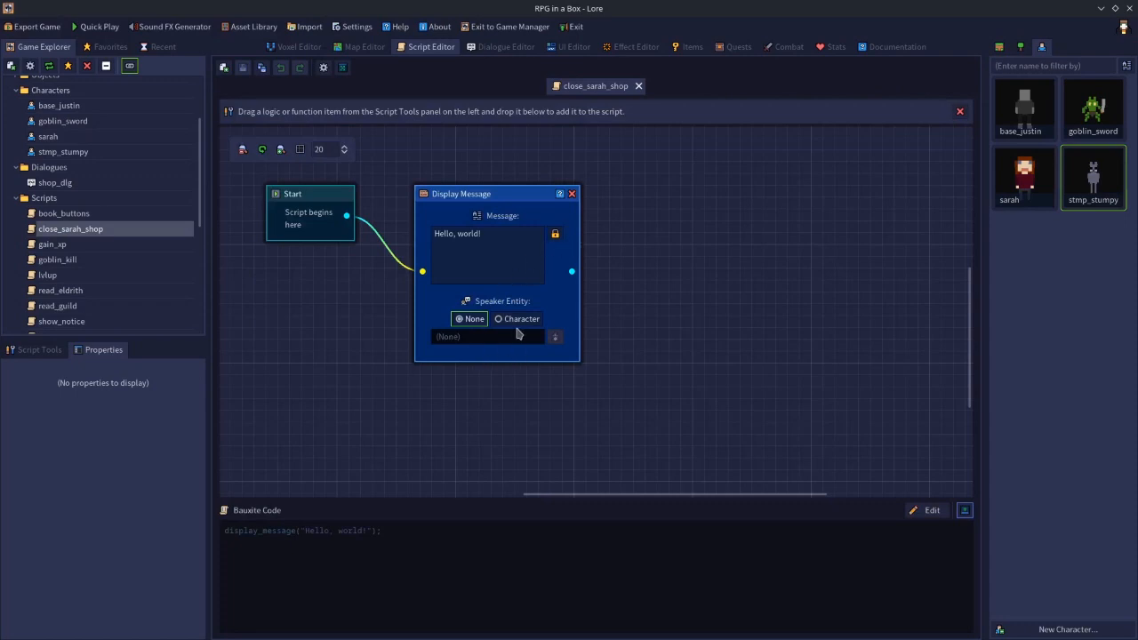
{"action": "left_click", "coordinate": [510, 320]}
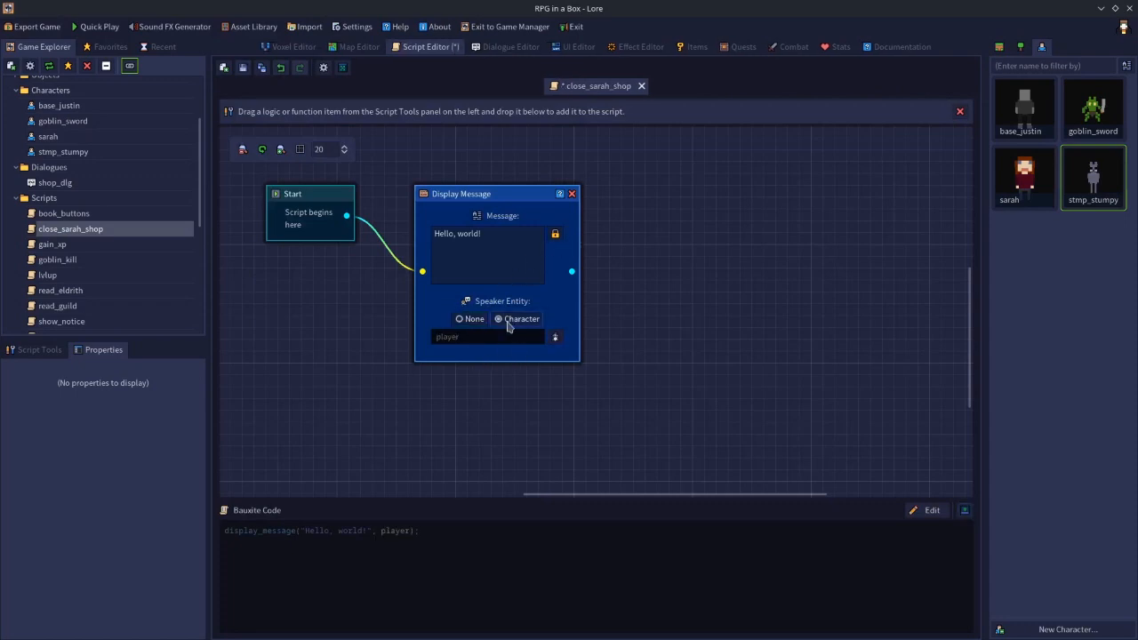
{"action": "left_click", "coordinate": [556, 338]}
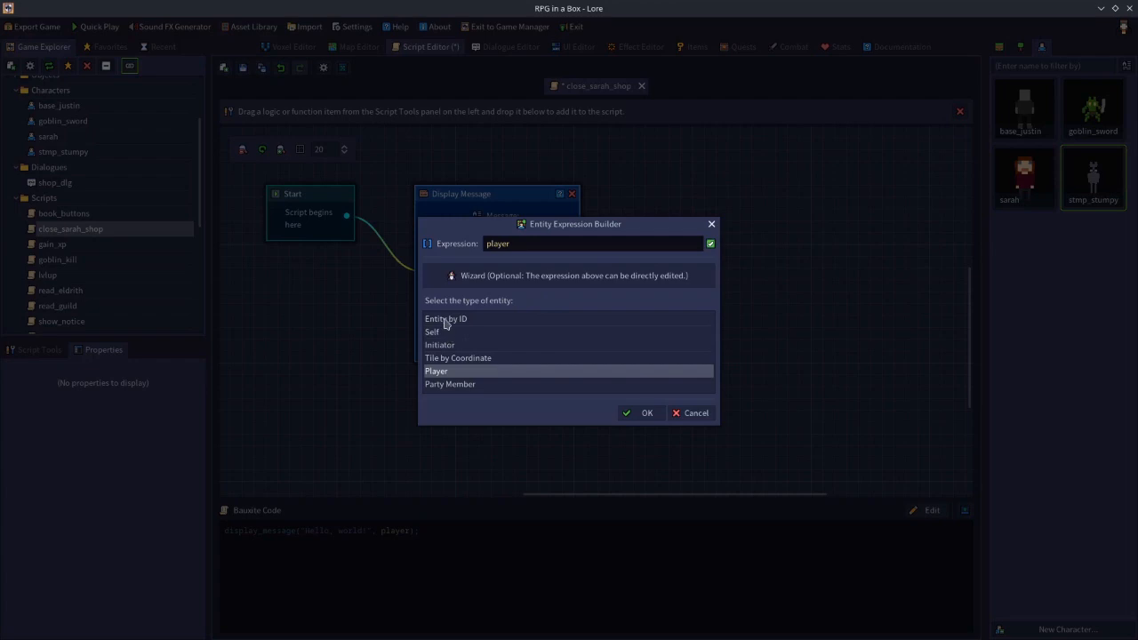
{"action": "left_click", "coordinate": [446, 320]}
{"action": "left_click", "coordinate": [590, 319]}
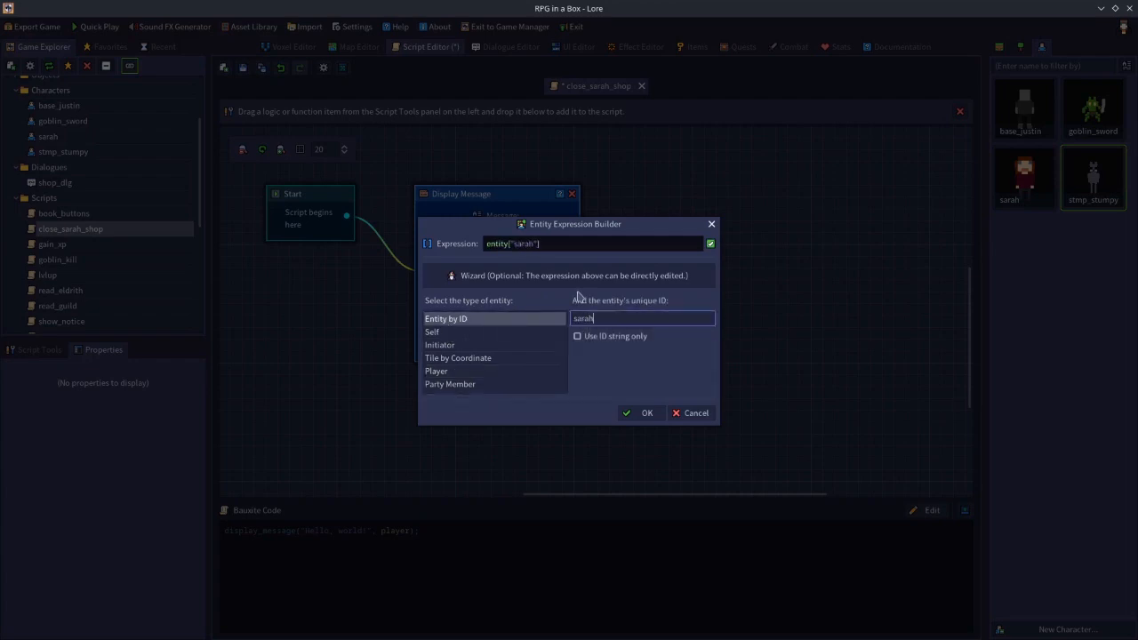
{"action": "left_click", "coordinate": [638, 413]}
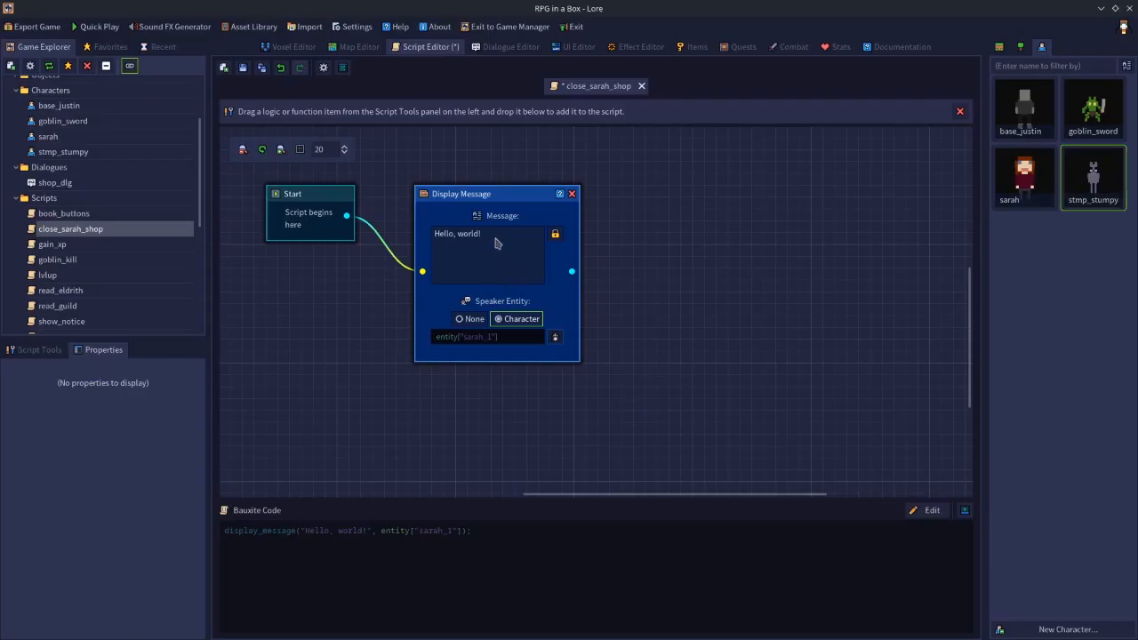
Change the block's message to "Thanks for shopping at my little store!" and save the script.
{"action": "left_click", "coordinate": [496, 243]}
{"action": "type", "text": "T"}
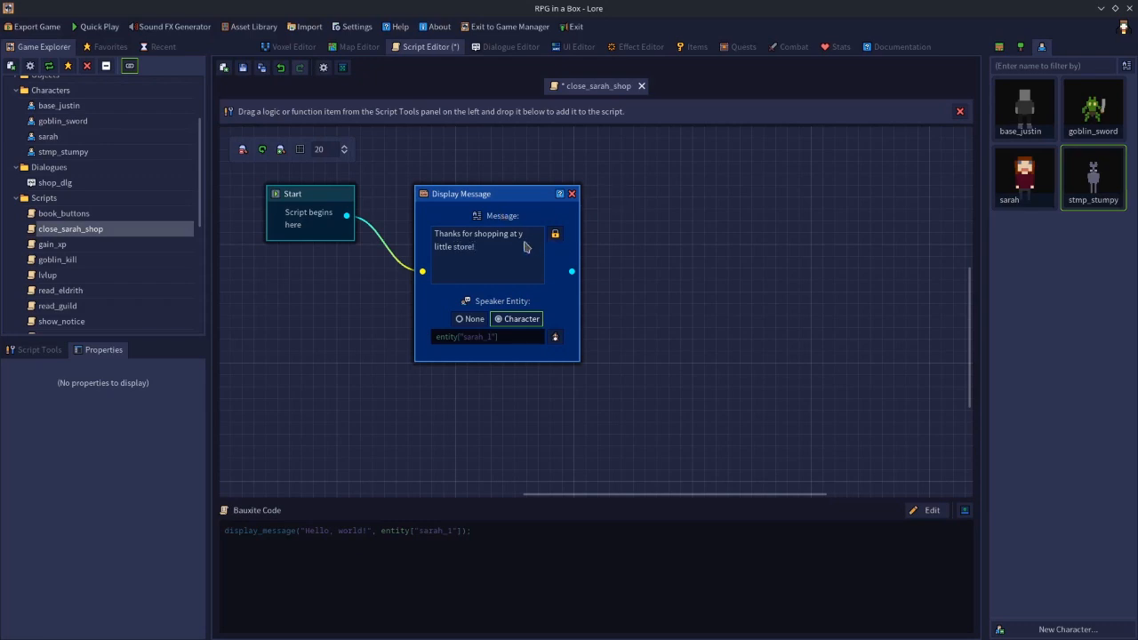
{"action": "left_click", "coordinate": [520, 236]}
{"action": "left_click", "coordinate": [243, 68]}
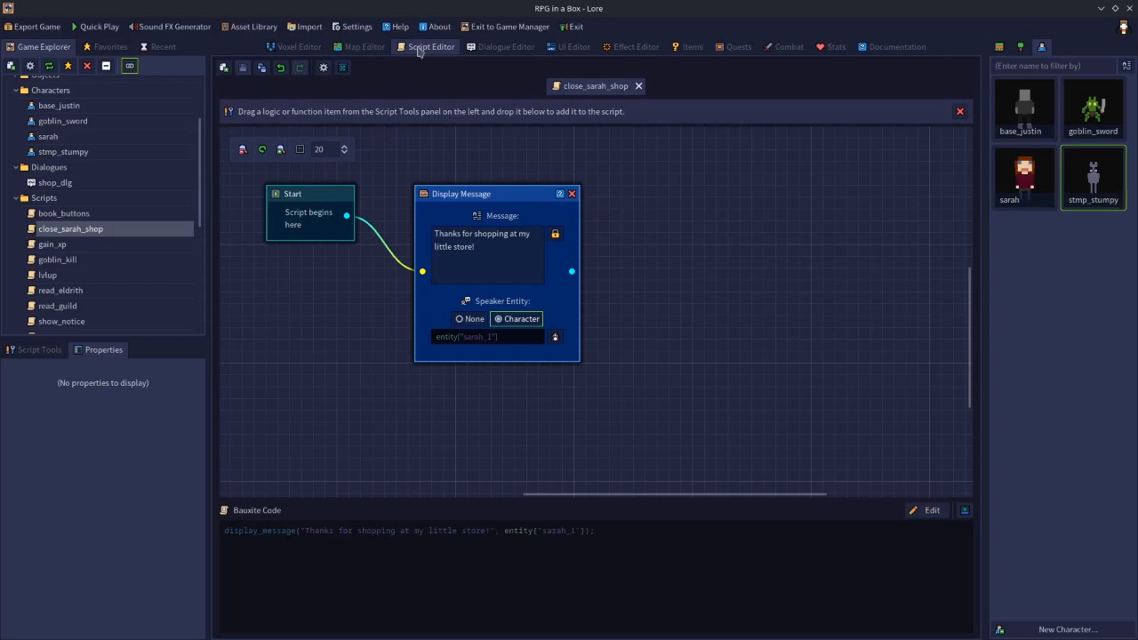
Assign close_sarah_shop as the shop widget's On Close Script, save the widget, and start a play-test.
{"action": "left_click", "coordinate": [580, 49]}
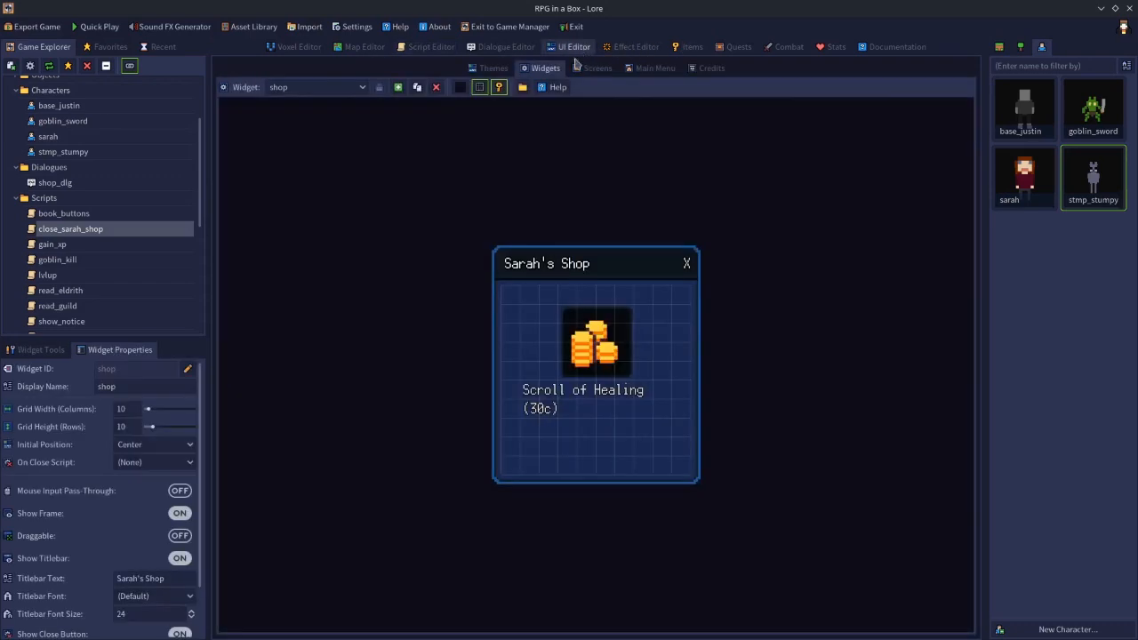
{"action": "left_click", "coordinate": [138, 464]}
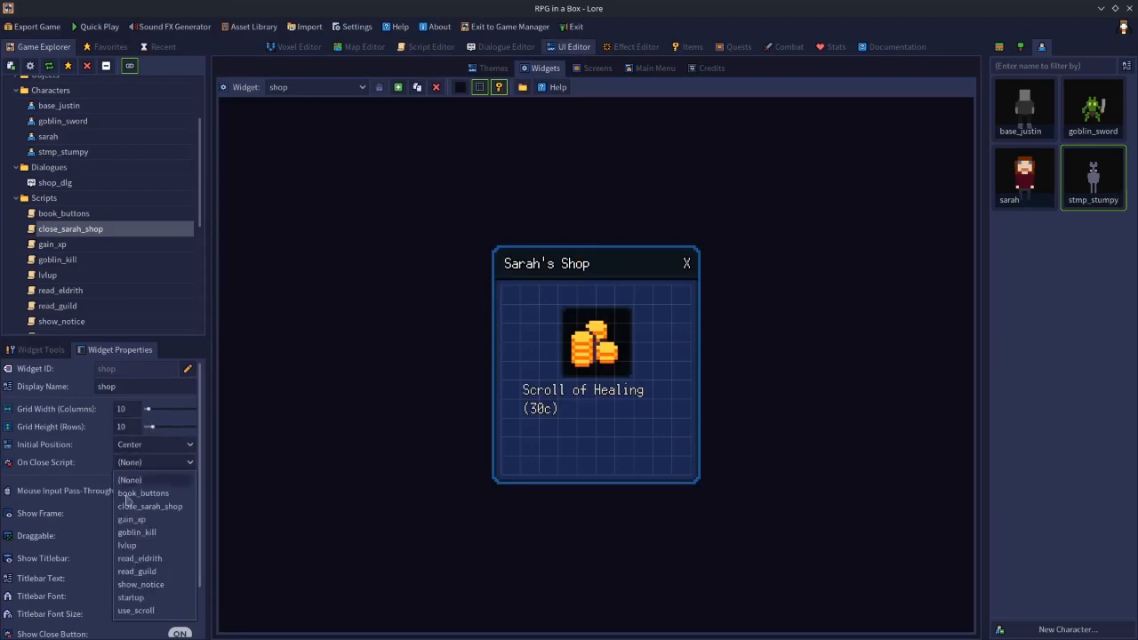
{"action": "left_click", "coordinate": [149, 506]}
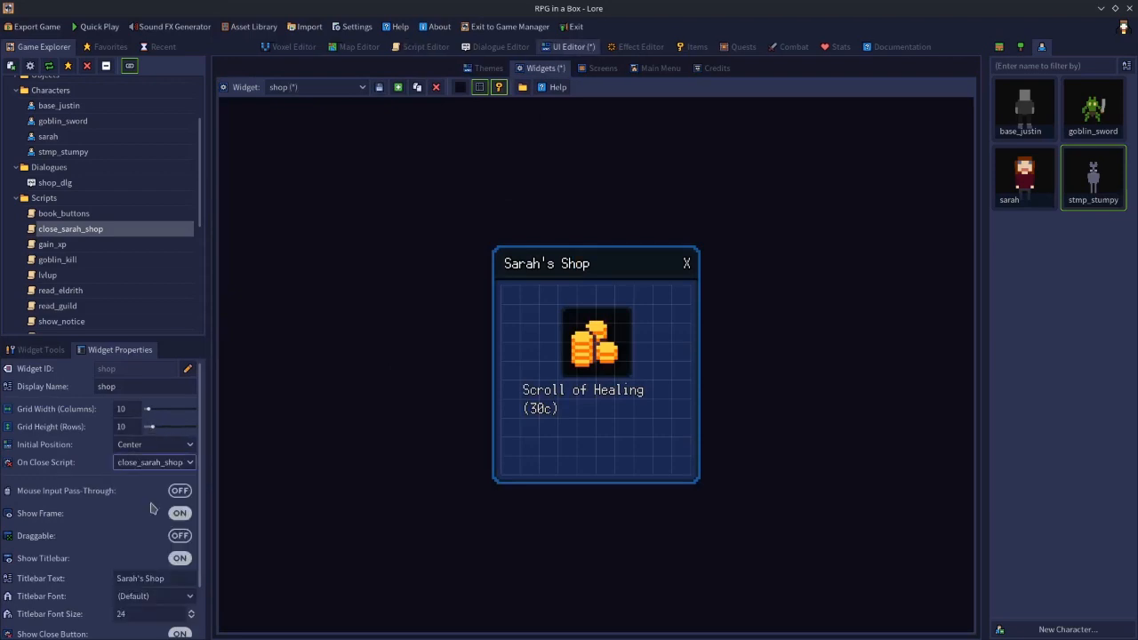
{"action": "left_click", "coordinate": [380, 87]}
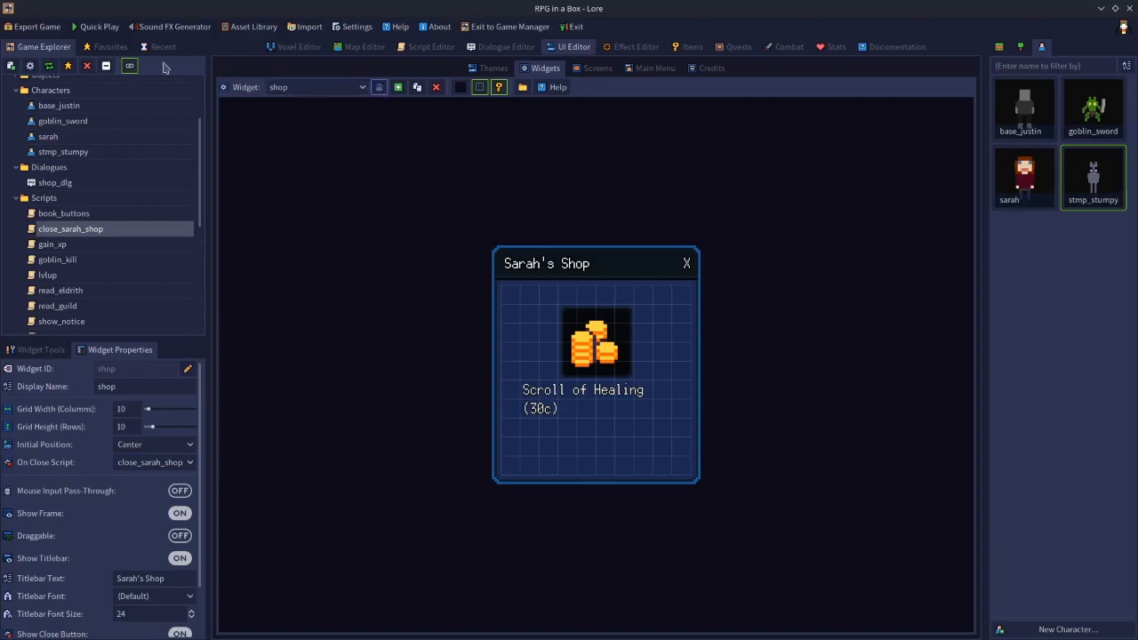
{"action": "left_click", "coordinate": [103, 29]}
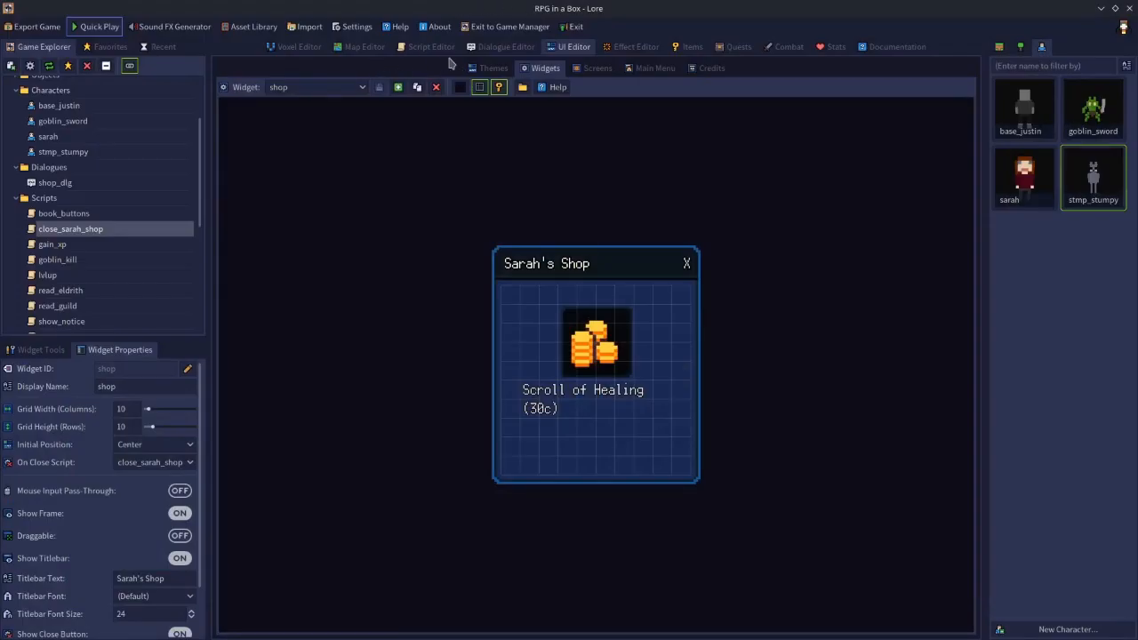
Give the Sarah character on the overworld map the entity ID sarah_1 and save the map.
{"action": "left_click", "coordinate": [366, 48]}
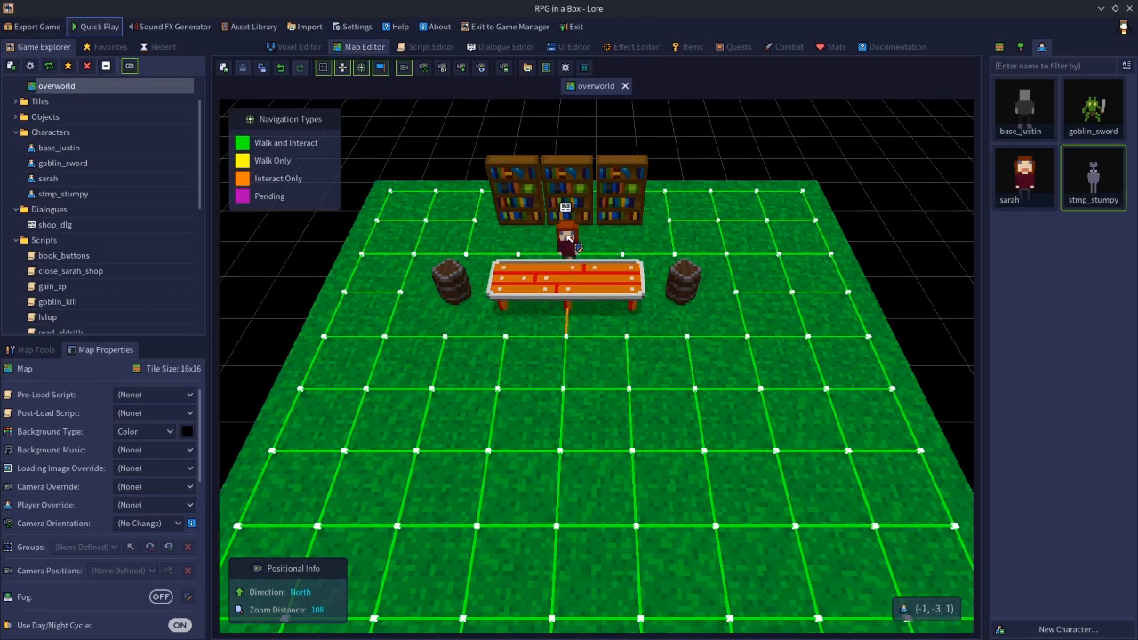
{"action": "left_click", "coordinate": [568, 243]}
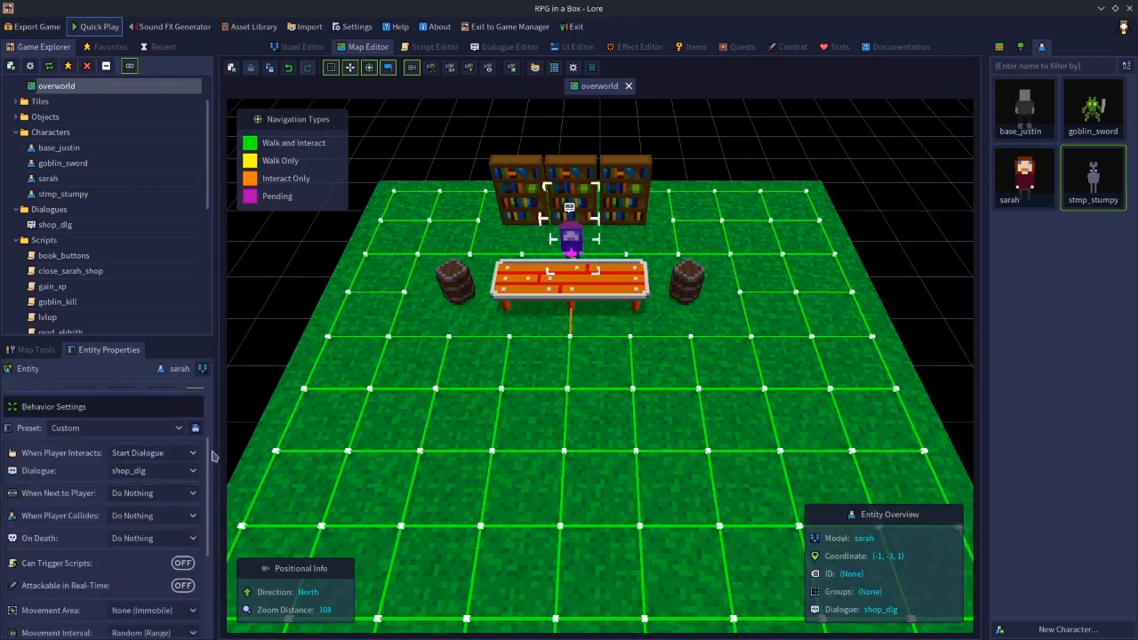
{"action": "scroll", "coordinate": [212, 456], "scroll_direction": "up", "scroll_amount": 5}
{"action": "left_click", "coordinate": [155, 395]}
{"action": "type", "text": "sarah_1"}
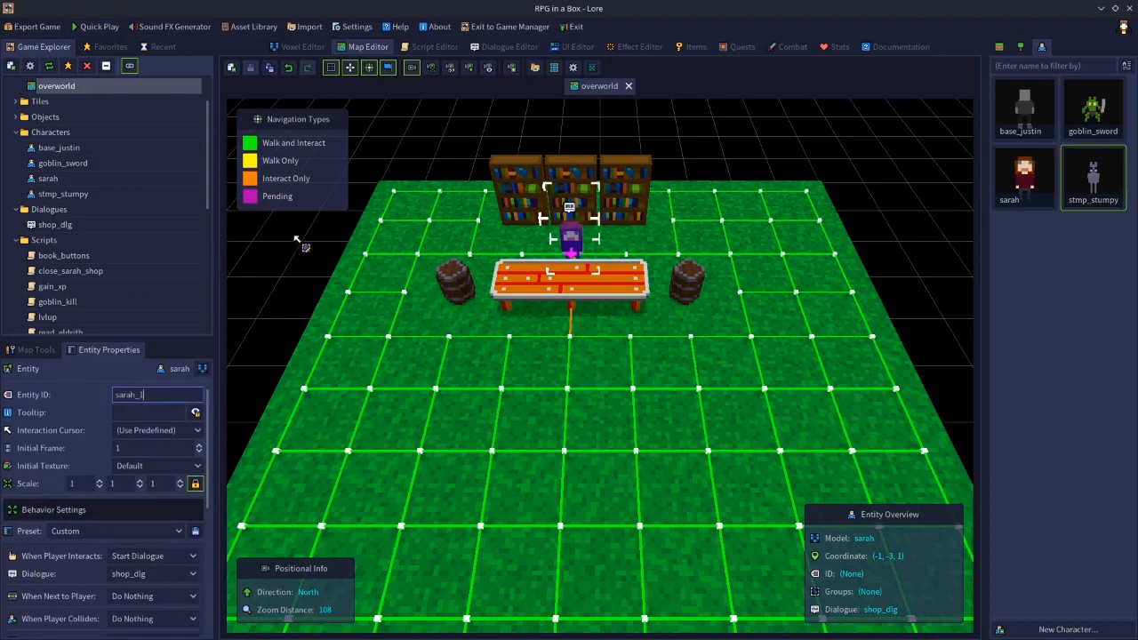
{"action": "left_click", "coordinate": [373, 133]}
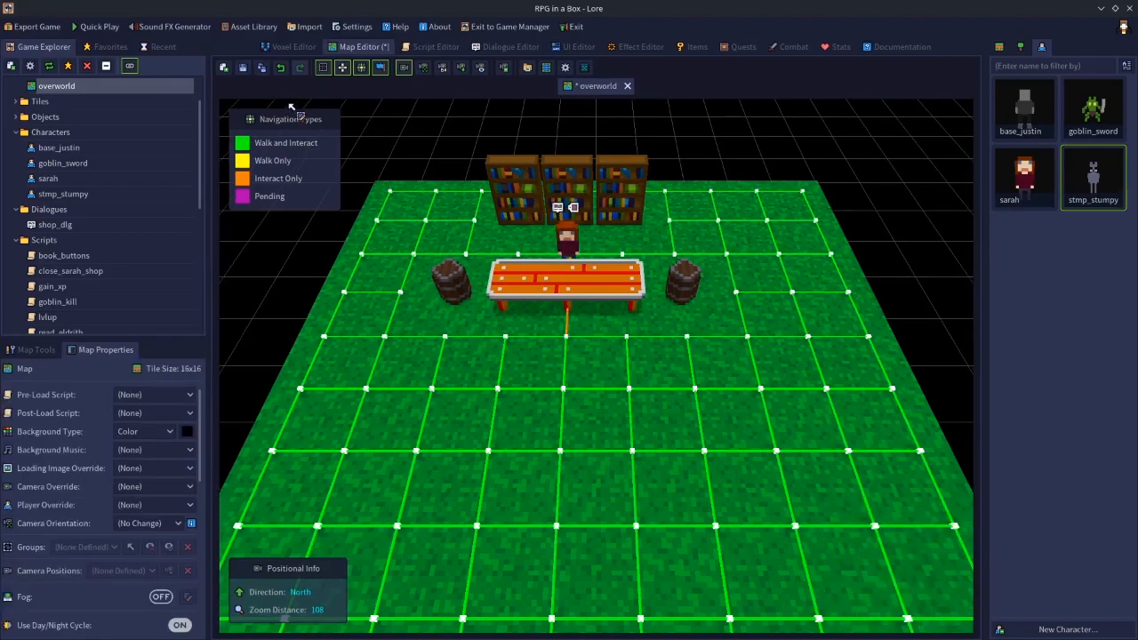
{"action": "left_click", "coordinate": [224, 67]}
{"action": "left_click", "coordinate": [666, 360]}
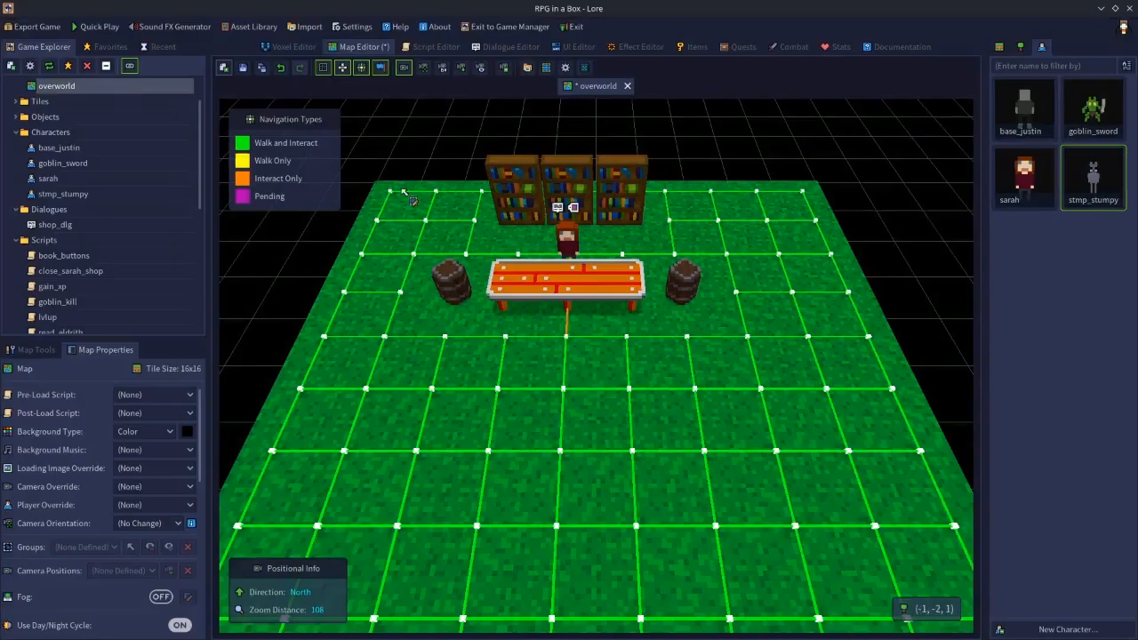
{"action": "left_click", "coordinate": [243, 68]}
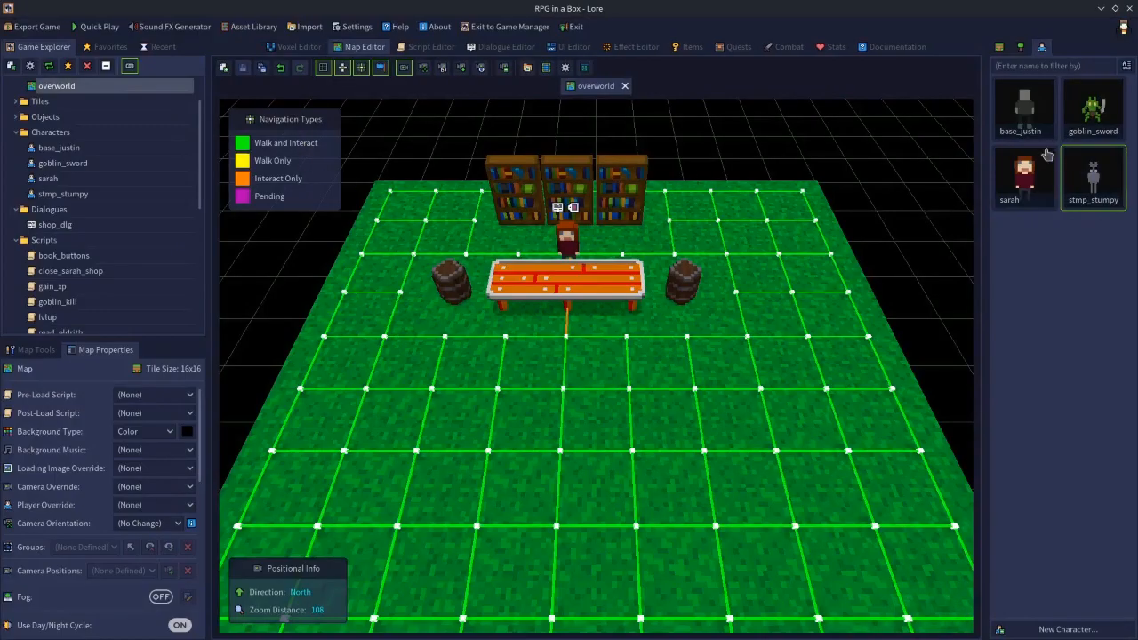
Create a 128x128 portrait image named sarah from the sarah model, framing her head and shoulders, and save the model.
{"action": "double_click", "coordinate": [1023, 175]}
{"action": "middle_click_drag", "start_coordinate": [725, 219], "coordinate": [750, 210]}
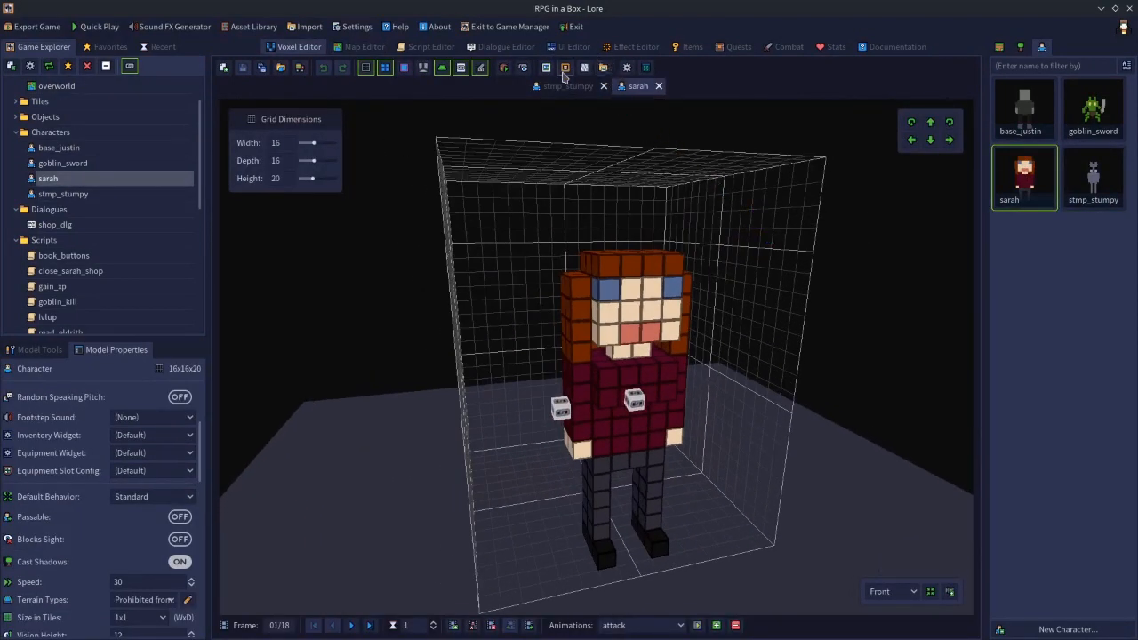
{"action": "left_click", "coordinate": [565, 67]}
{"action": "left_click_drag", "start_coordinate": [609, 384], "coordinate": [642, 352]}
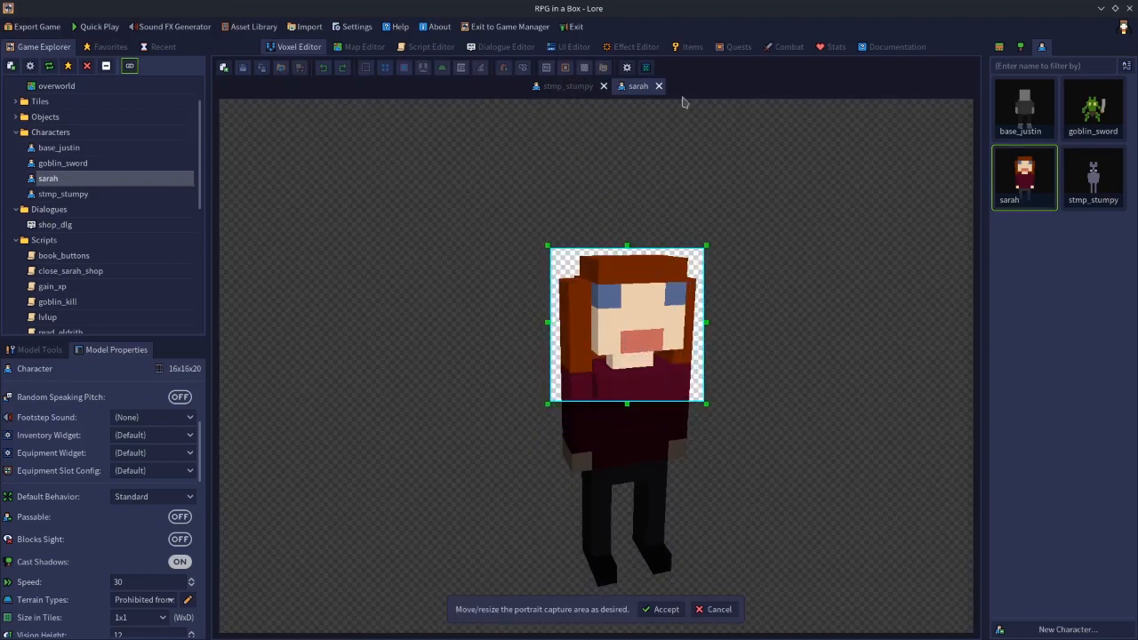
{"action": "left_click", "coordinate": [665, 611]}
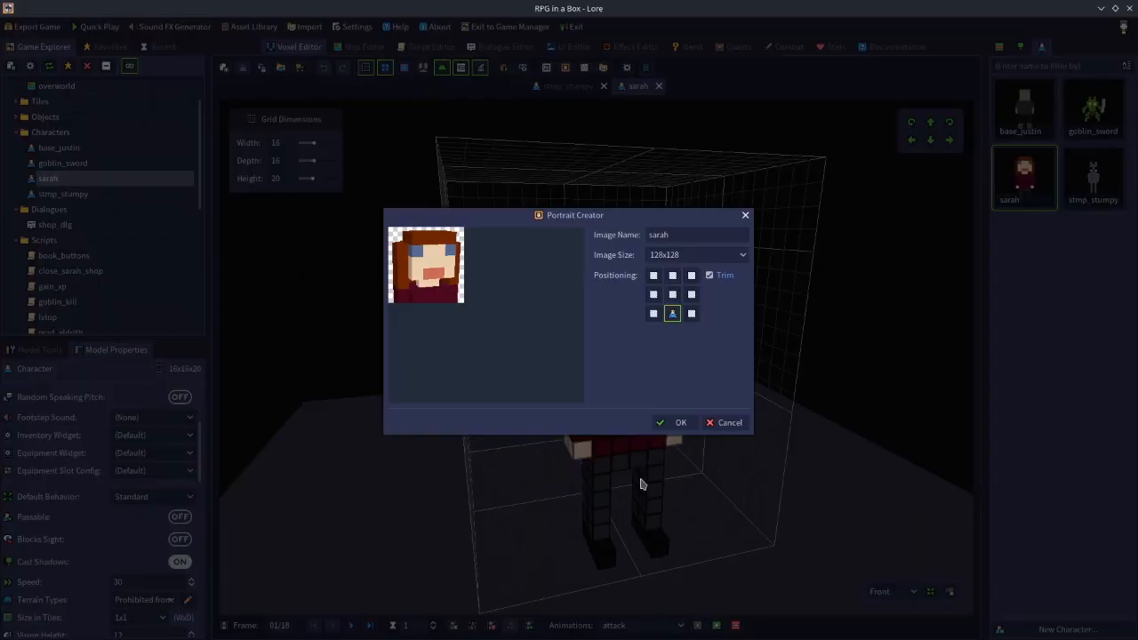
{"action": "left_click", "coordinate": [679, 423]}
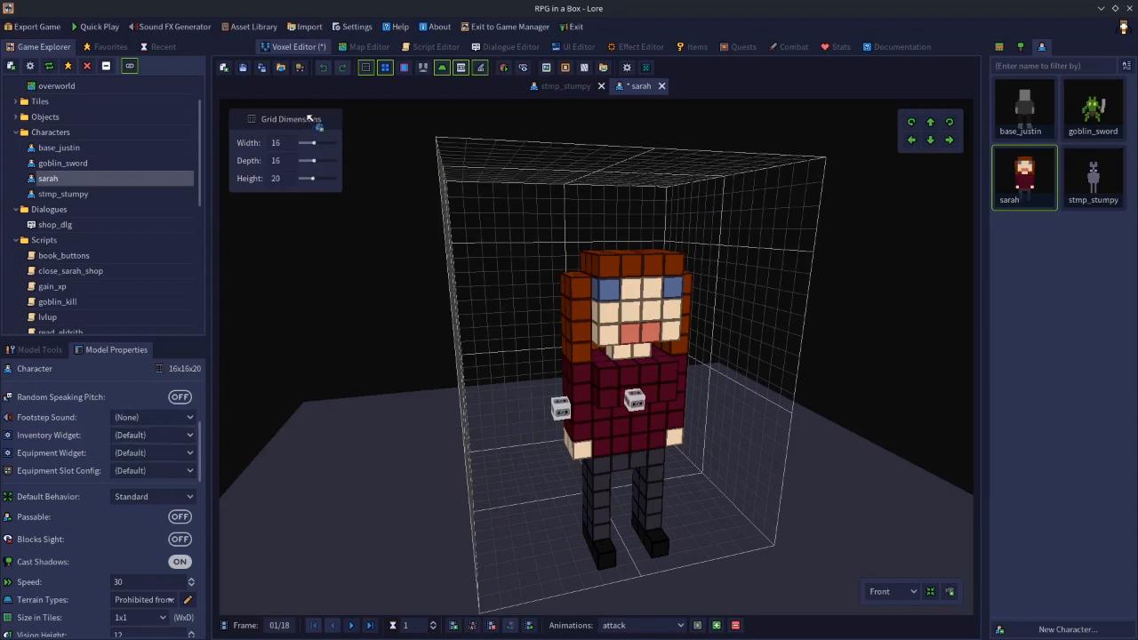
{"action": "left_click", "coordinate": [243, 67]}
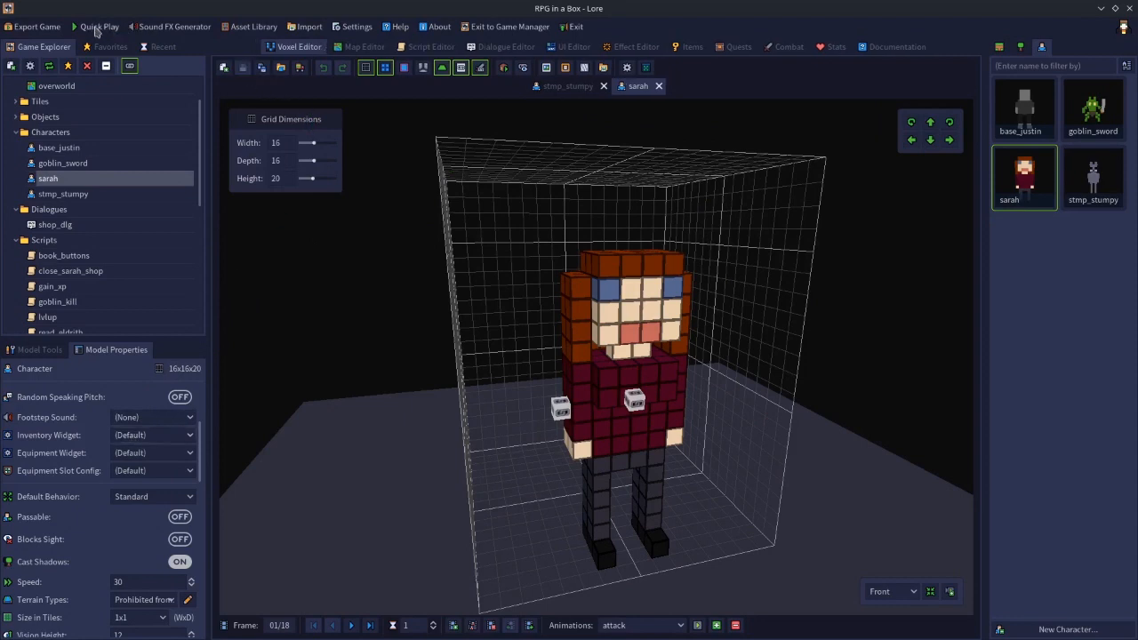
Play-test Sarah's shop by accepting her offer, buying the Scroll of Healing and closing the shop window.
{"action": "left_click", "coordinate": [97, 26]}
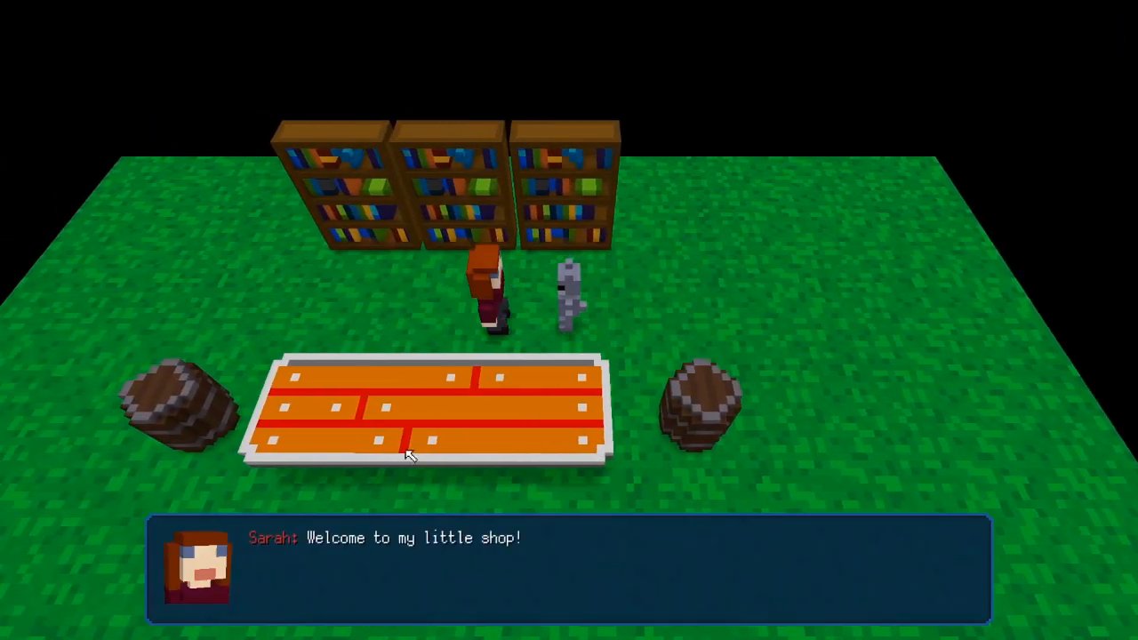
{"action": "left_click", "coordinate": [476, 505]}
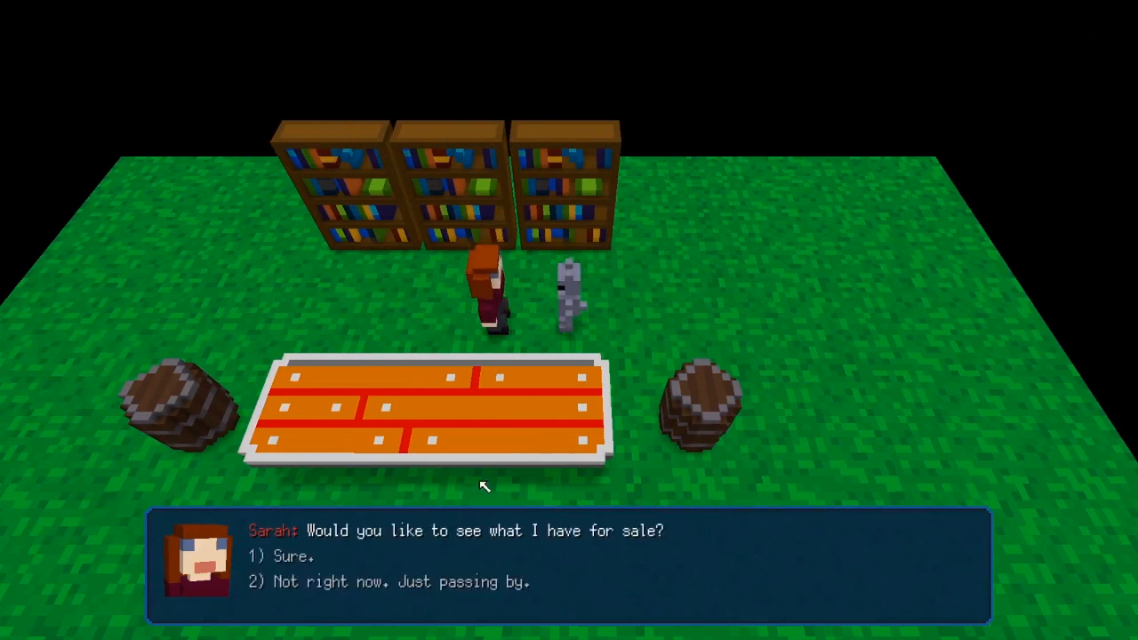
{"action": "key", "text": "1"}
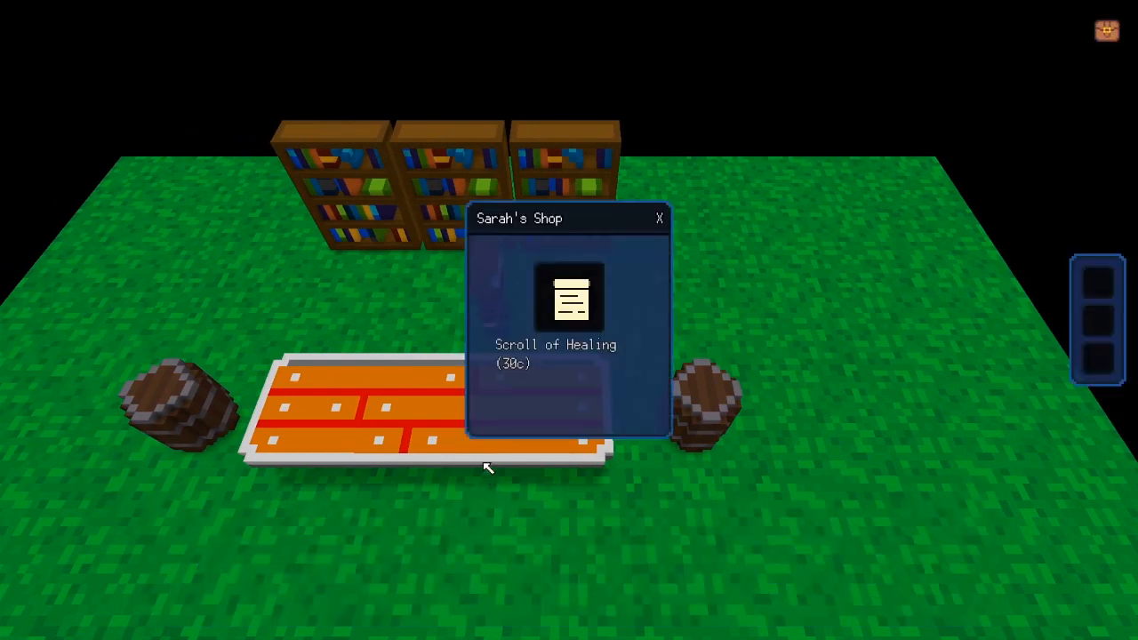
{"action": "left_click", "coordinate": [566, 317]}
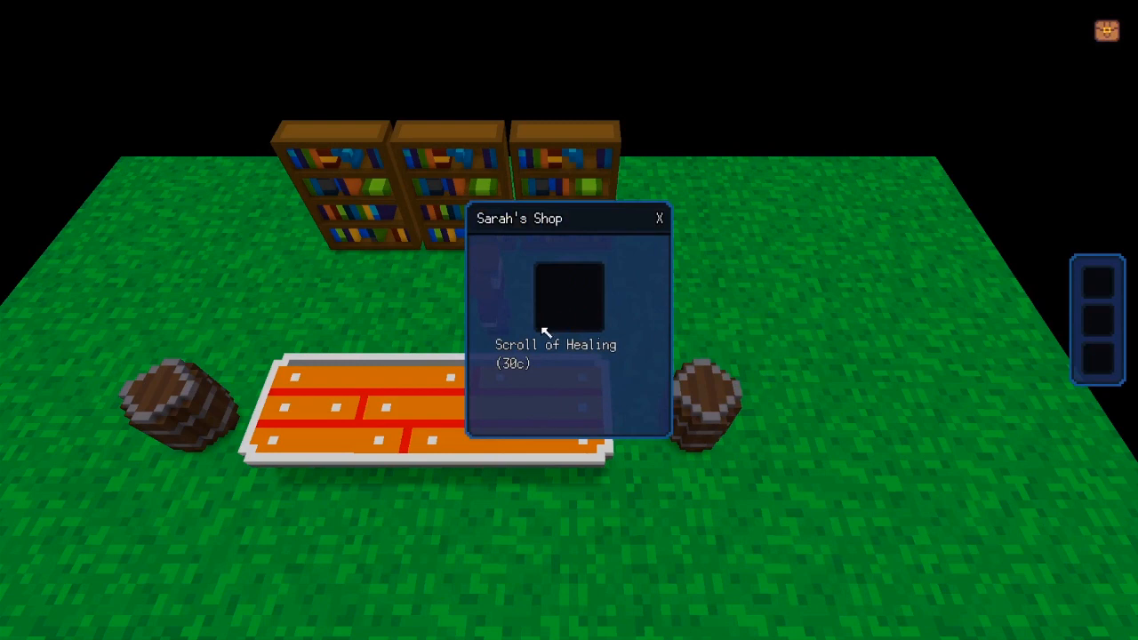
{"action": "left_click", "coordinate": [659, 220]}
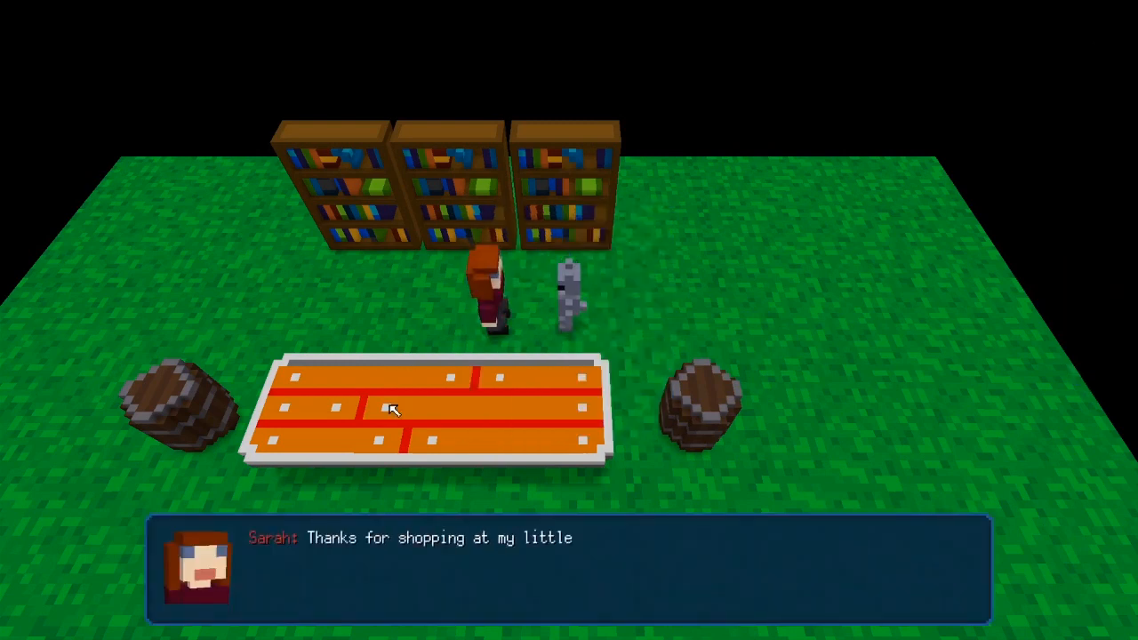
{"action": "left_click", "coordinate": [331, 362]}
{"action": "key", "text": "d"}
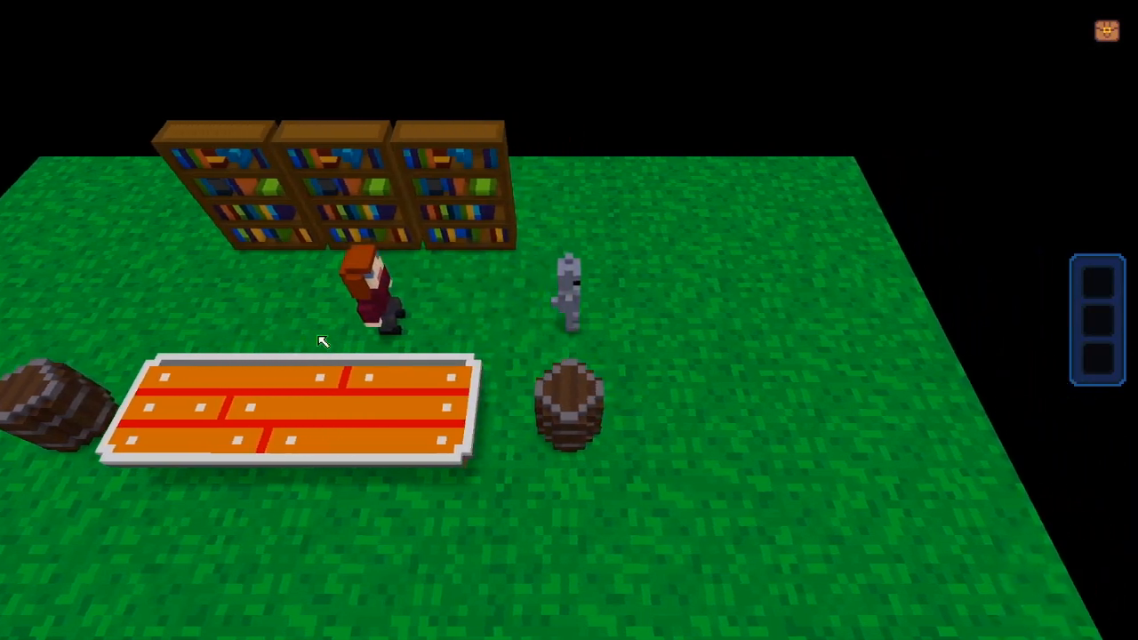
{"action": "key", "text": "s"}
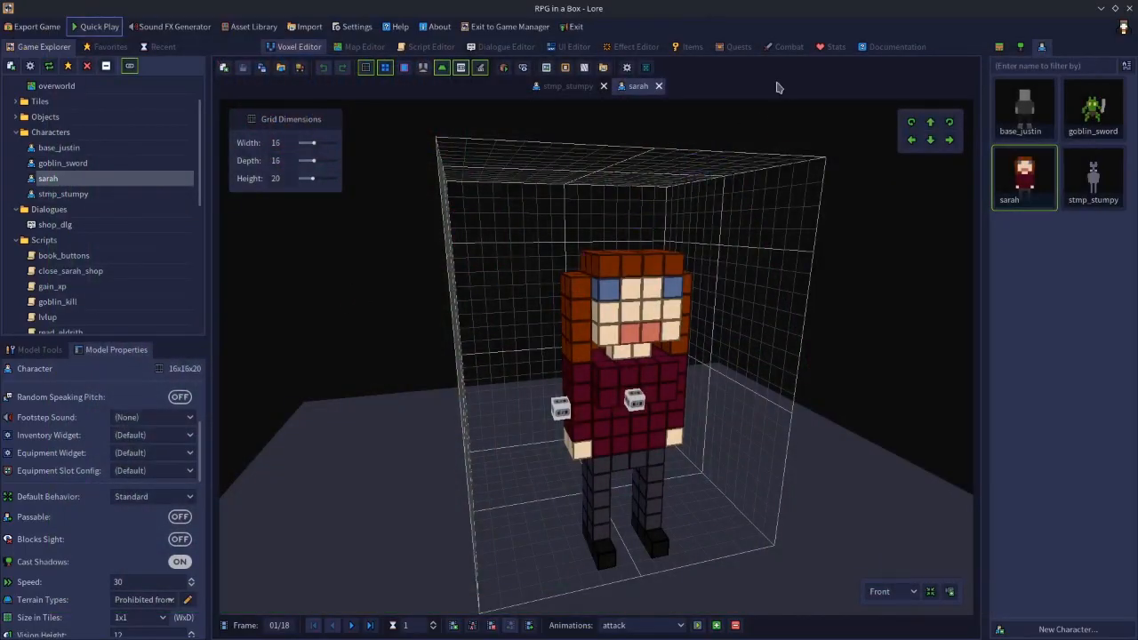
Add execute_script("check_supplies"); below show_widget in the "Sure." choice's script in shop_dlg, and save the dialogue.
{"action": "left_click", "coordinate": [563, 49]}
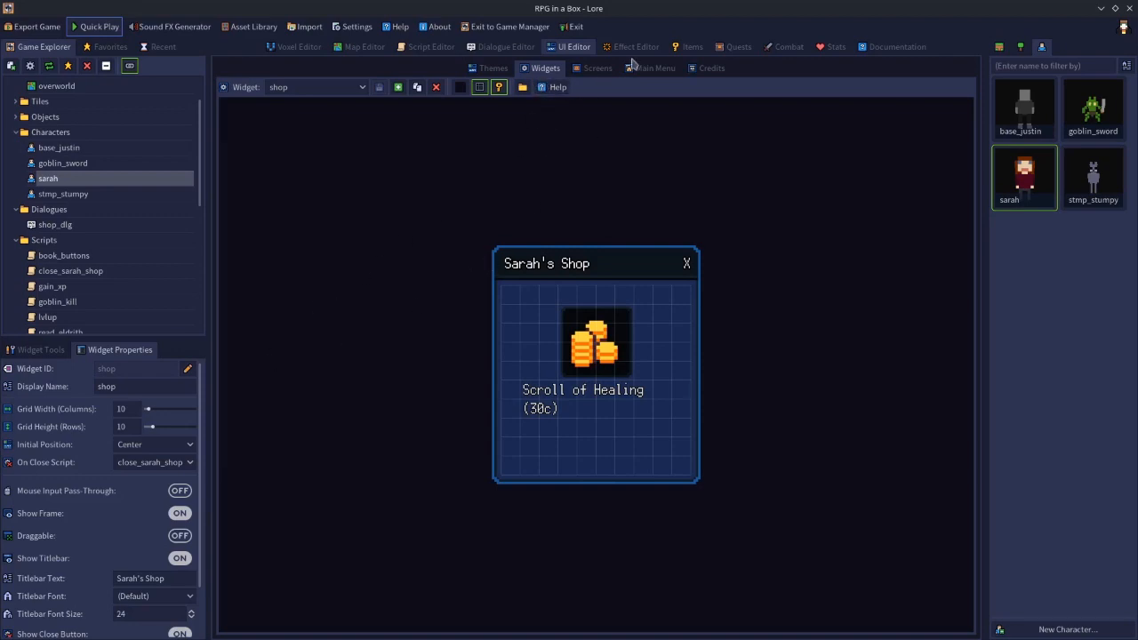
{"action": "left_click", "coordinate": [505, 48]}
{"action": "scroll", "coordinate": [521, 302], "scroll_direction": "down", "scroll_amount": 3}
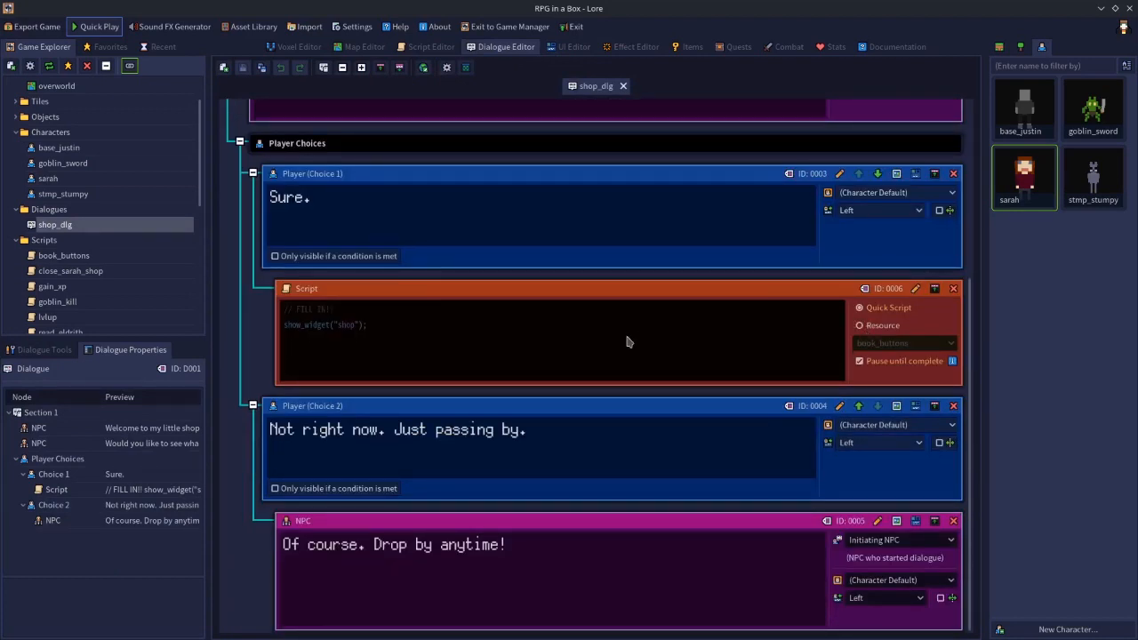
{"action": "left_click", "coordinate": [412, 326]}
{"action": "left_click", "coordinate": [613, 212]}
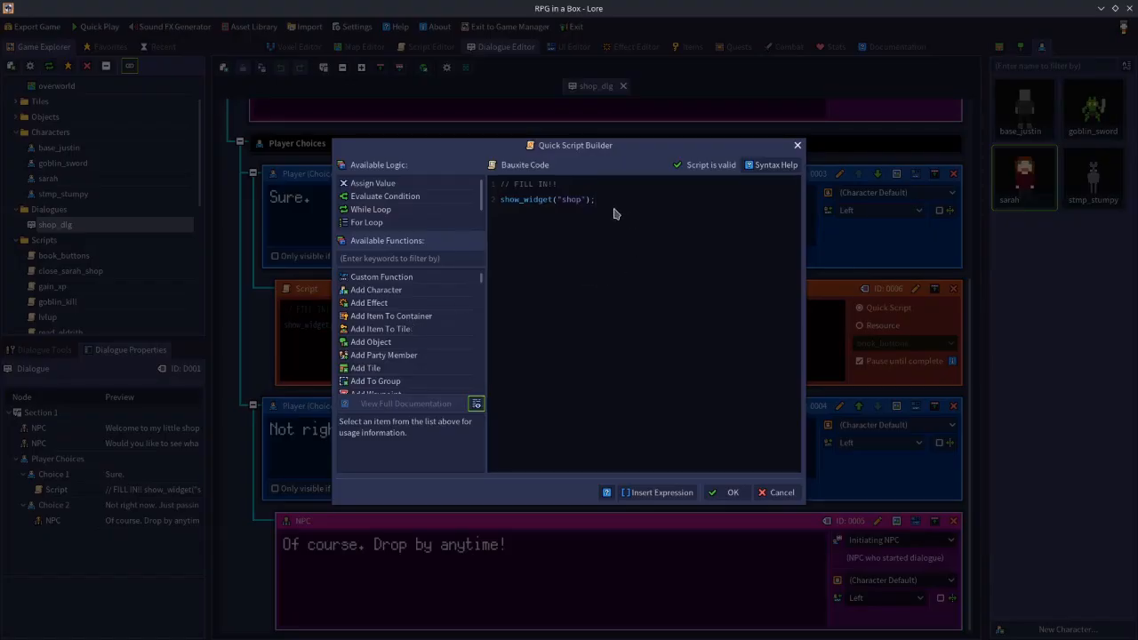
{"action": "key", "text": "Return"}
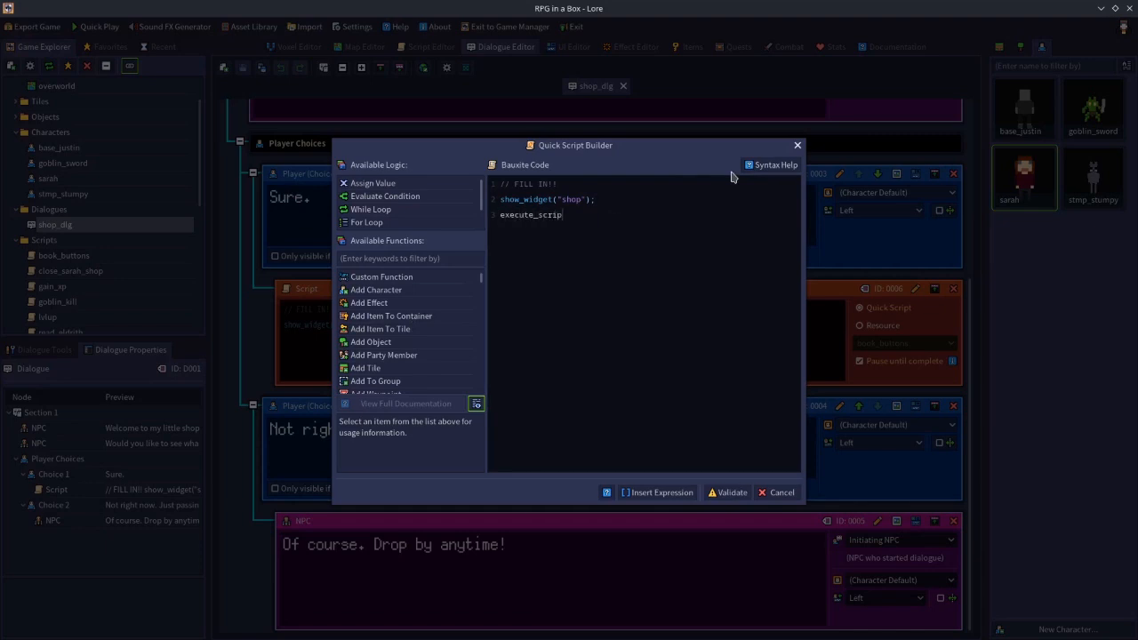
{"action": "type", "text": "execute_script()\"check_su"}
{"action": "type", "text": "\");"}
{"action": "left_click", "coordinate": [725, 492]}
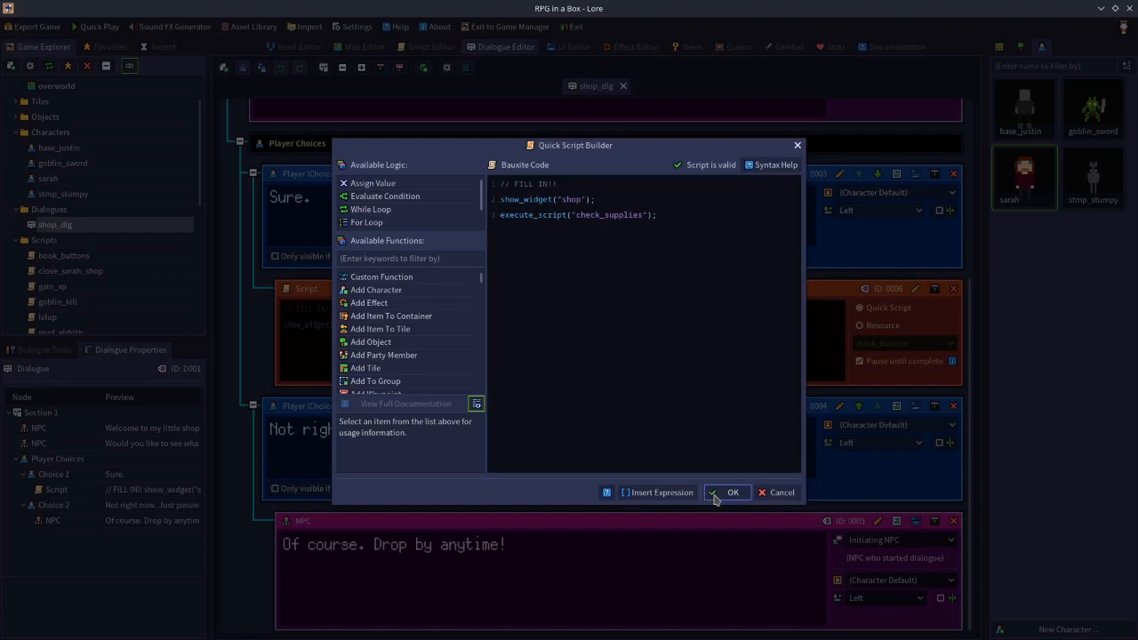
{"action": "left_click", "coordinate": [725, 493]}
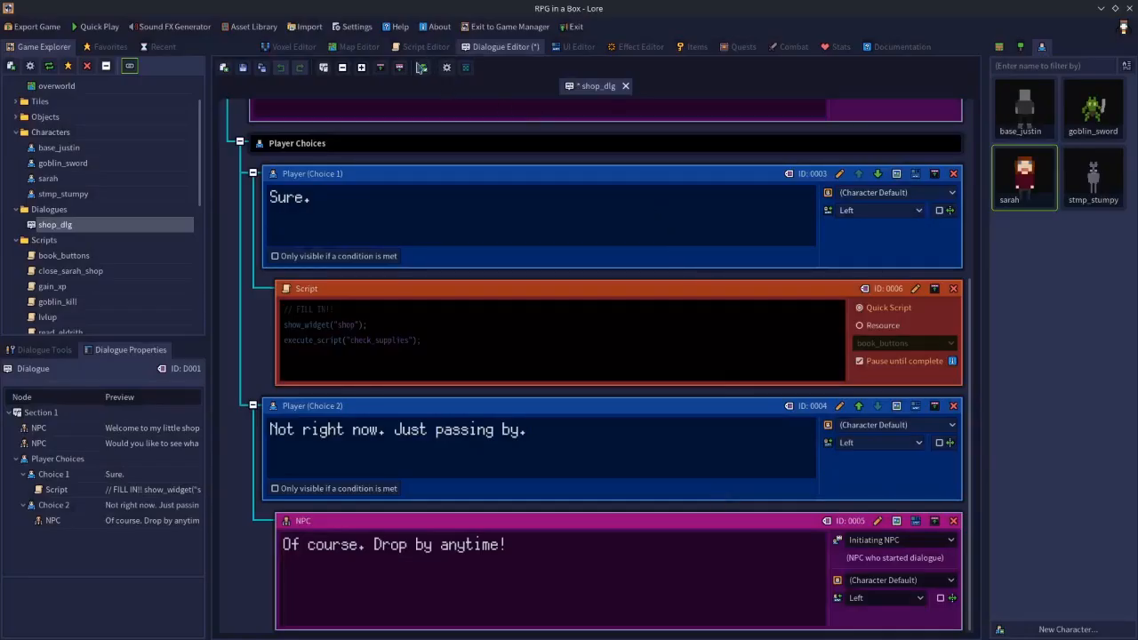
{"action": "left_click", "coordinate": [243, 67]}
Close the close_sarah_shop script and create a new script named check_supplies.
{"action": "left_click", "coordinate": [424, 47]}
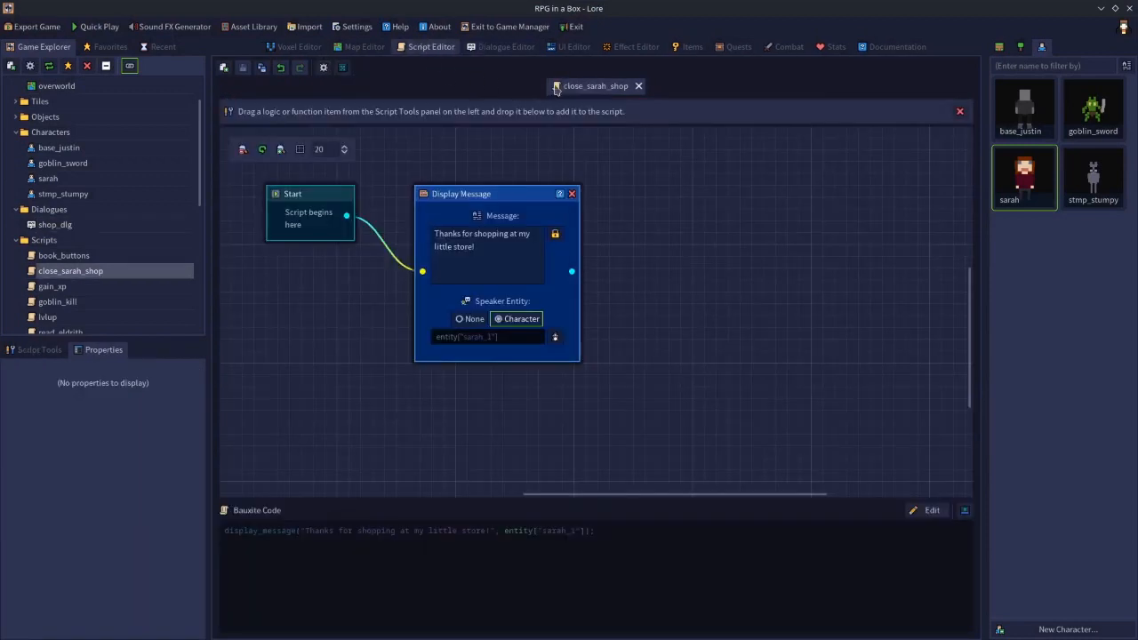
{"action": "left_click", "coordinate": [640, 86]}
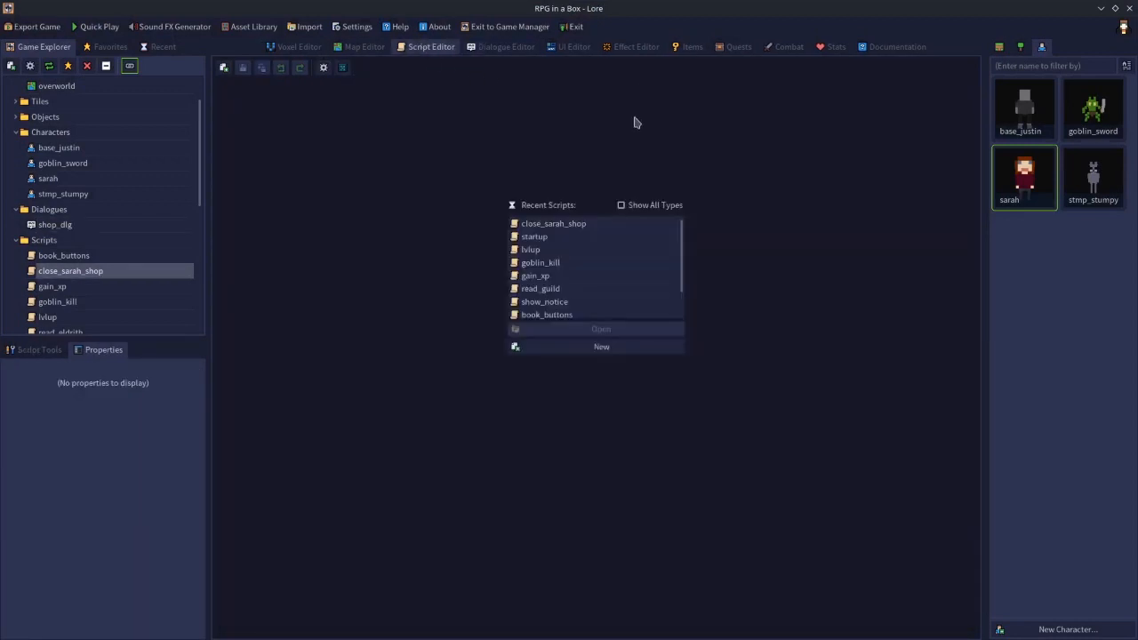
{"action": "left_click", "coordinate": [569, 348]}
{"action": "type", "text": "check_supplies"}
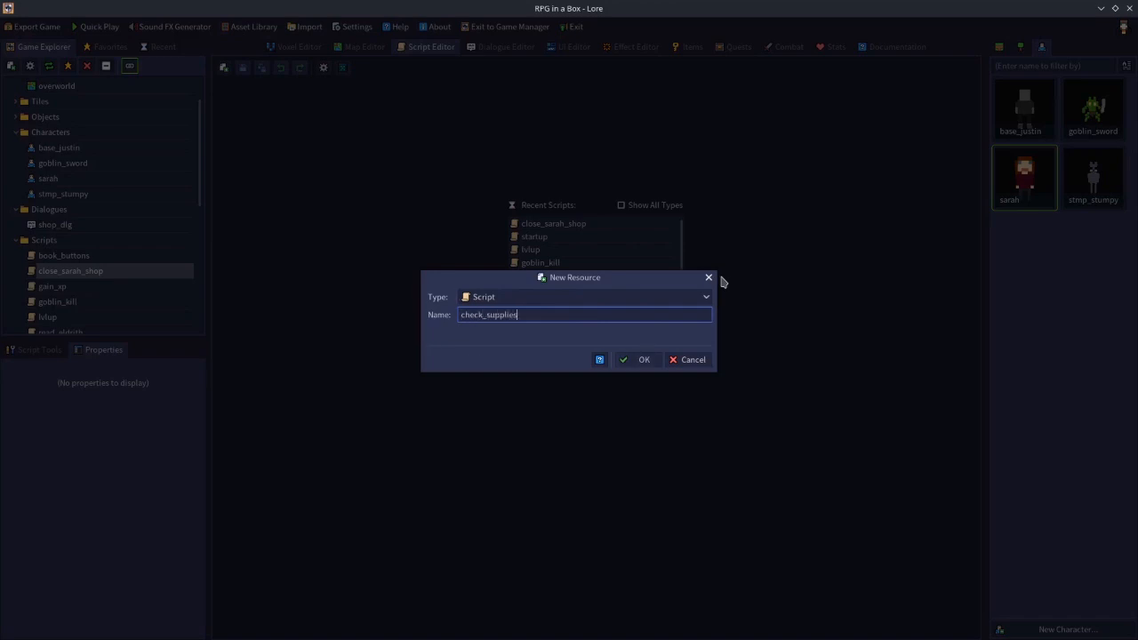
{"action": "left_click", "coordinate": [645, 363]}
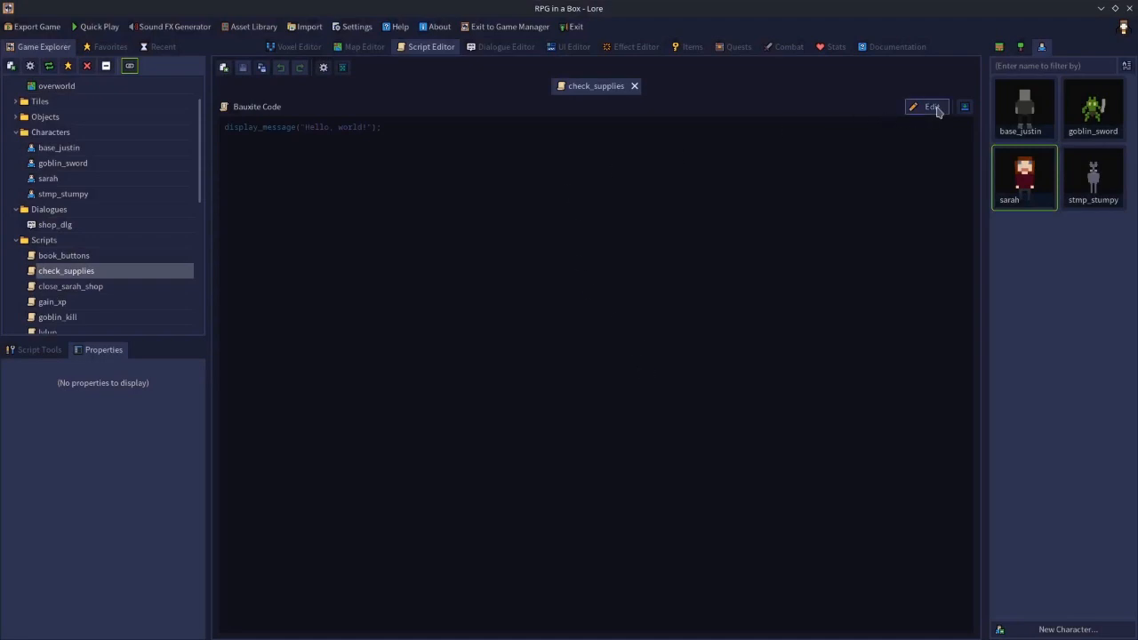
Replace the default code in check_supplies with global.property["shop_open"] = true;.
{"action": "left_click_drag", "start_coordinate": [413, 131], "coordinate": [183, 125]}
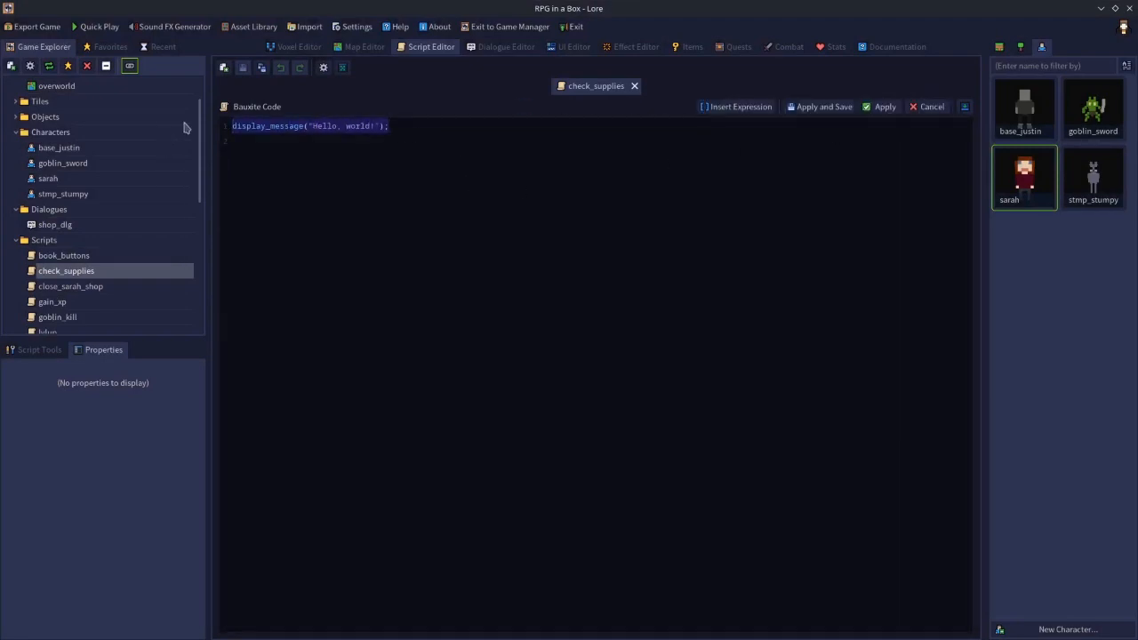
{"action": "type", "text": "global.pro"}
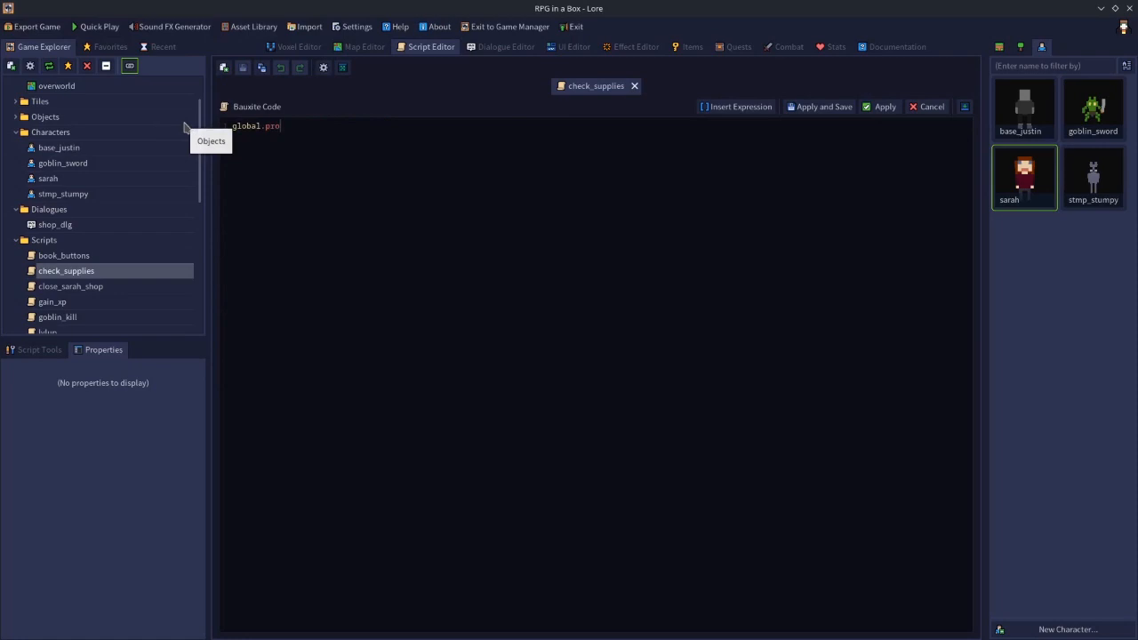
{"action": "type", "text": "perty("}
{"action": "type", "text": "\""}
{"action": "type", "text": "shop_open"}
{"action": "type", "text": " = true;"}
{"action": "key", "text": "Return"}
Add a while loop that runs while global.property["shop_open"] == true, closed with end;.
{"action": "type", "text": "while "}
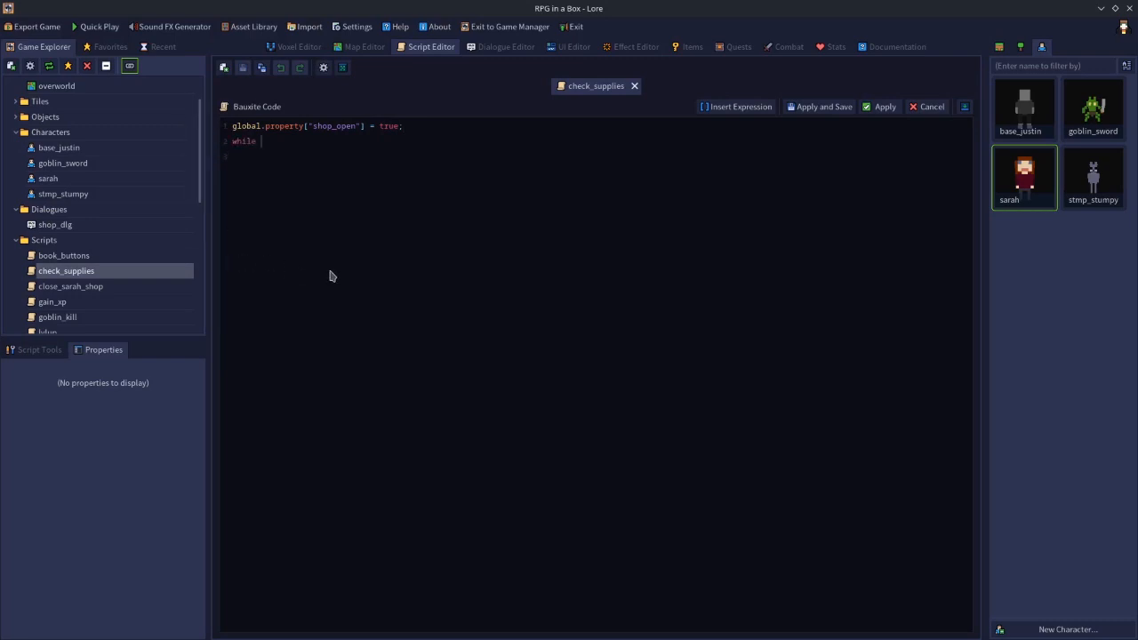
{"action": "type", "text": "global.property[]\"shop_open"}
{"action": "type", "text": " == true do"}
{"action": "key", "text": "Return"}
{"action": "key", "text": "Return"}
{"action": "type", "text": "end;"}
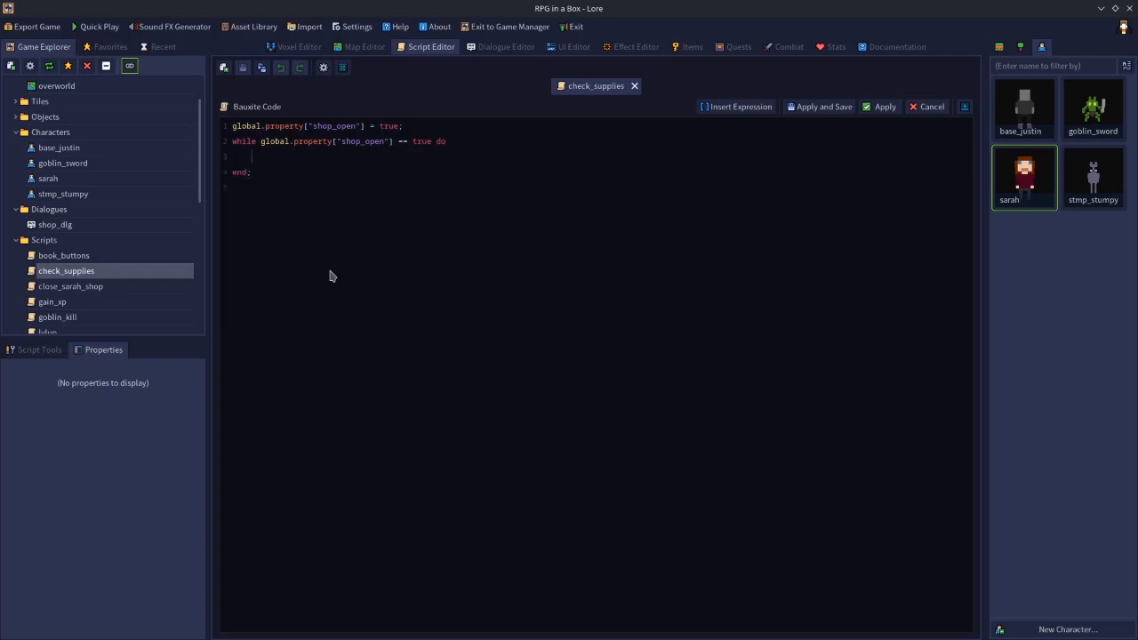
Inside the loop, add an if block checking widget["shop"].element["0001"].item == null, closed with end;.
{"action": "type", "text": "if widget[\"\"]shop"}
{"action": "type", "text": ".element[]\"0001"}
{"action": "type", "text": ".item == null then"}
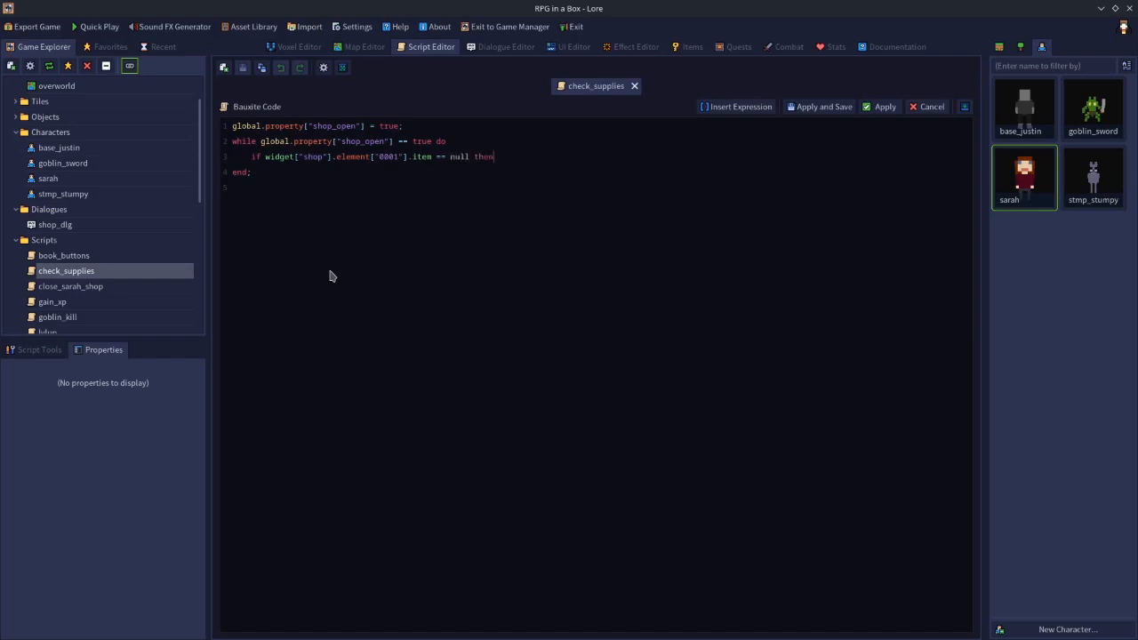
{"action": "key", "text": "Return"}
{"action": "key", "text": "Return"}
{"action": "type", "text": "end;"}
Inside the if block, set widget["shop"].element["0002"].text to "SOLD OUT!", and apply and save the script.
{"action": "type", "text": "widget"}
{"action": "type", "text": "[\"shop"}
{"action": "type", "text": ".elemet"}
{"action": "type", "text": "[\""}
{"action": "type", "text": "0002\""}
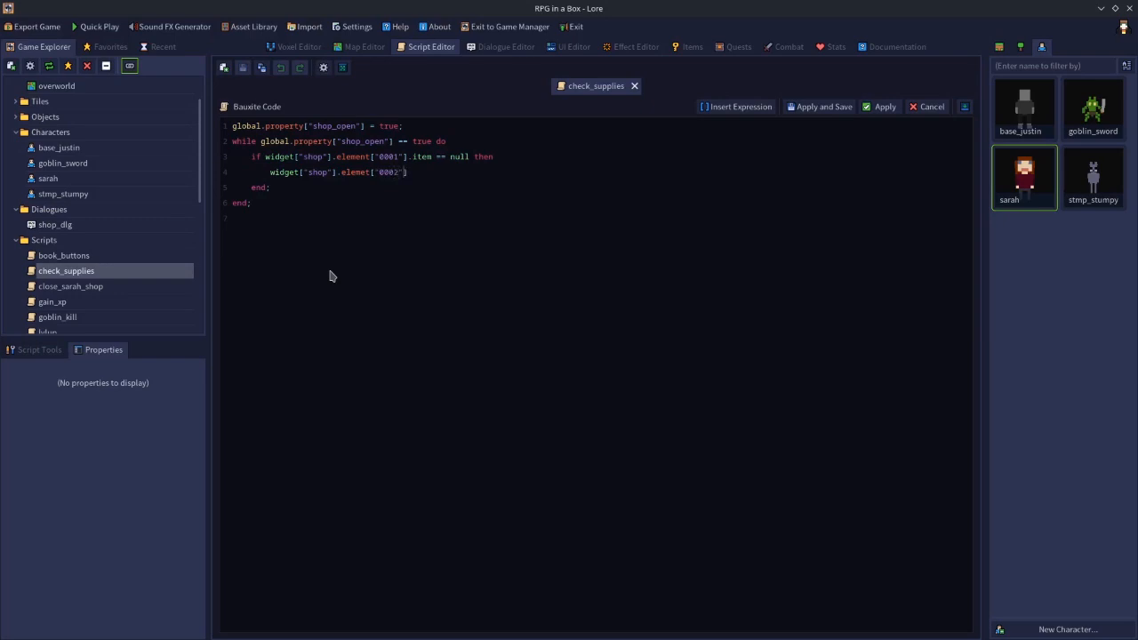
{"action": "type", "text": "].text = \"SOLD OUT!\";"}
{"action": "left_click", "coordinate": [815, 109]}
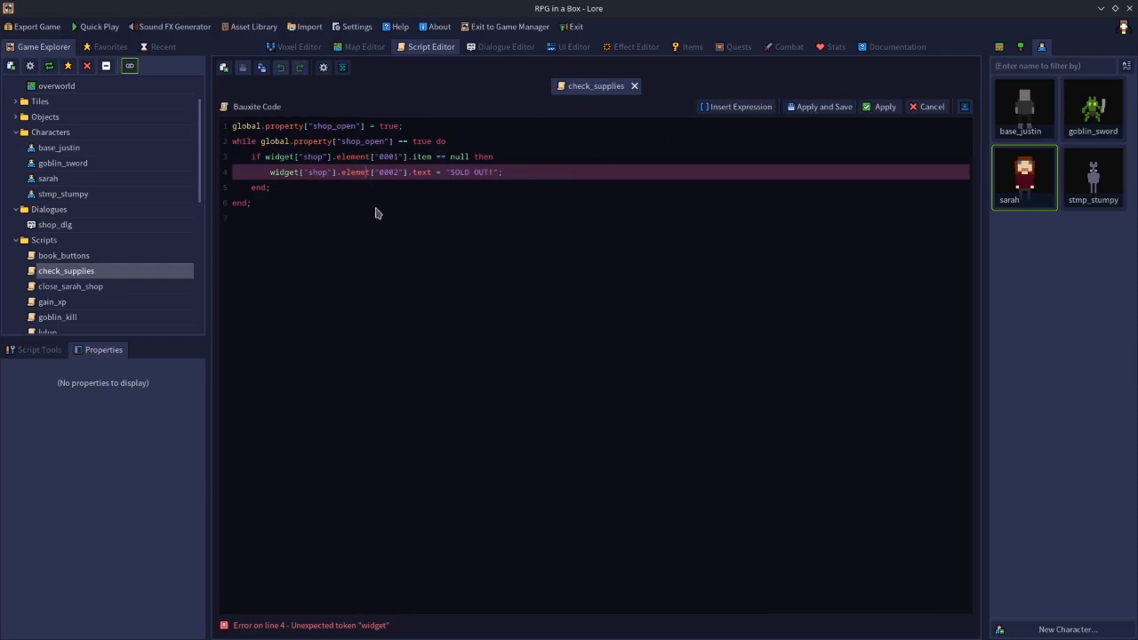
{"action": "left_click", "coordinate": [804, 108]}
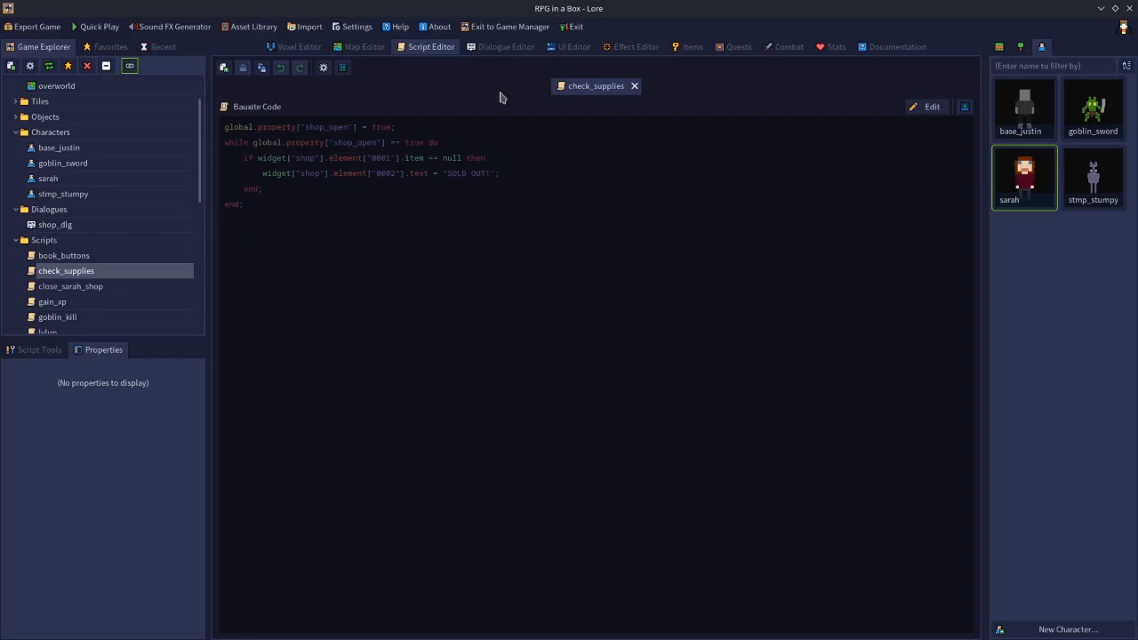
Insert global.property["shop_open"] = false; above the thank-you message in the close_sarah_shop code, and apply and save it.
{"action": "left_click", "coordinate": [564, 48]}
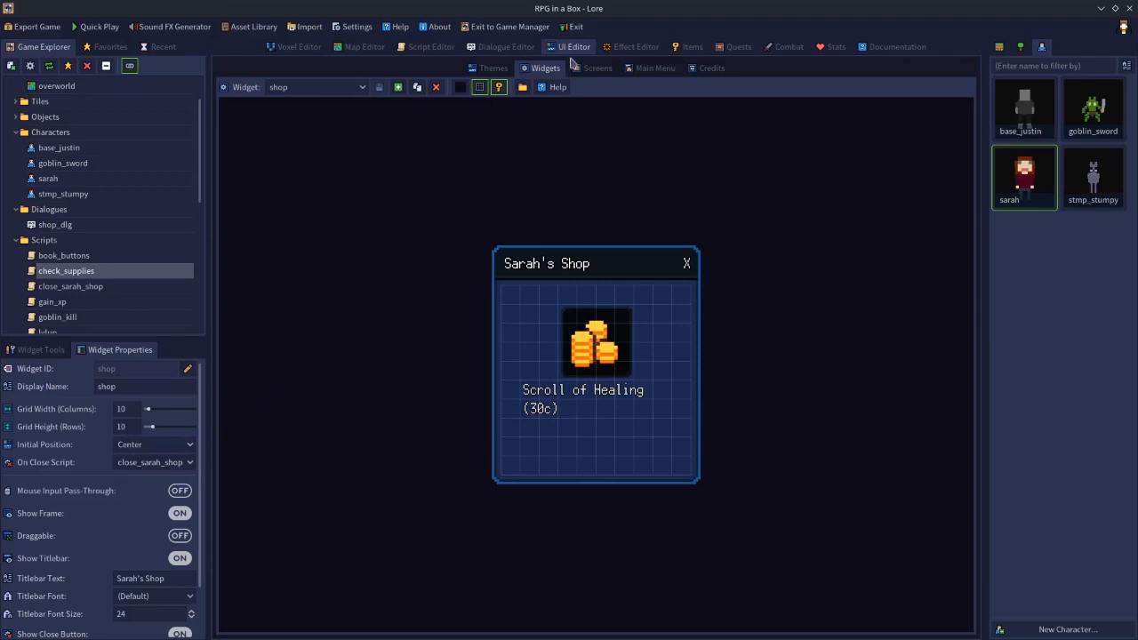
{"action": "left_click", "coordinate": [429, 47]}
{"action": "left_click", "coordinate": [635, 87]}
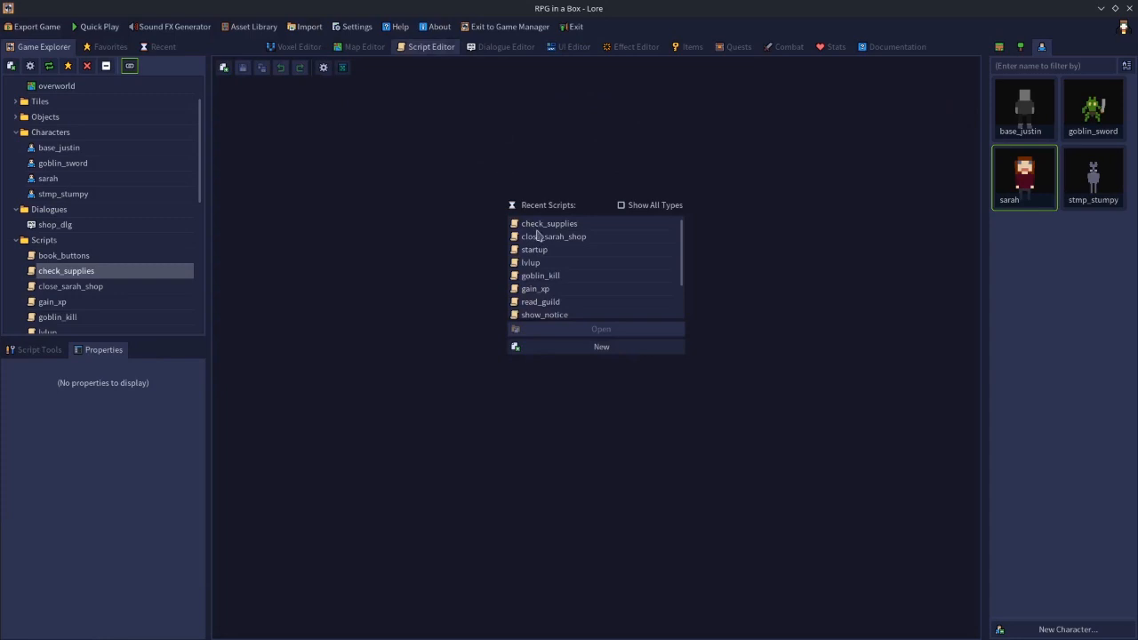
{"action": "left_click", "coordinate": [552, 237]}
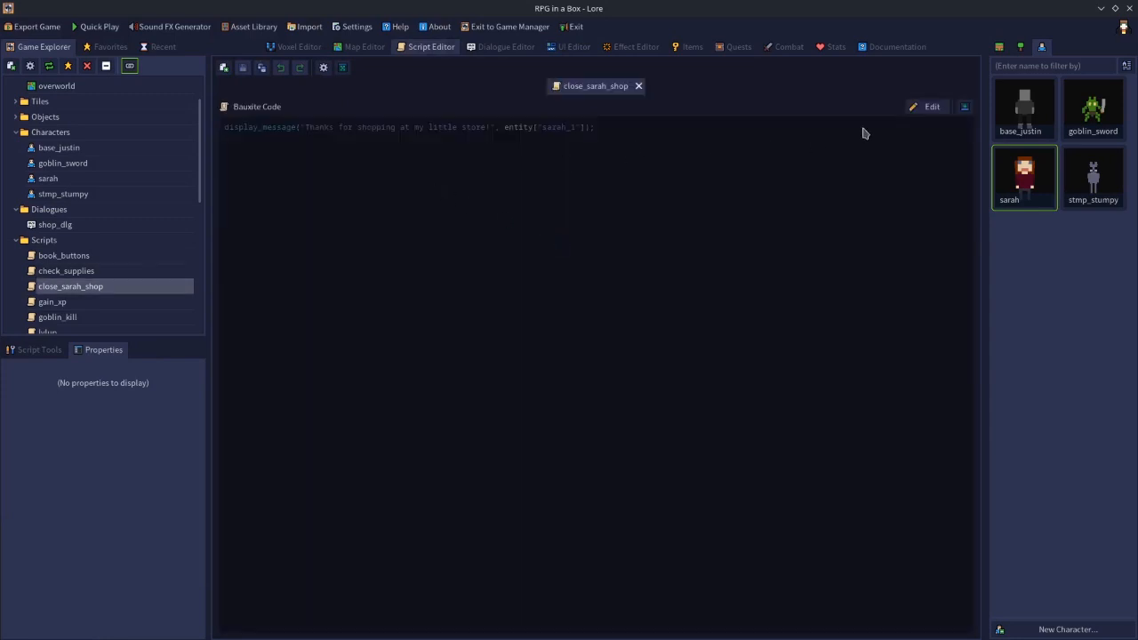
{"action": "left_click", "coordinate": [930, 107]}
{"action": "left_click", "coordinate": [236, 131]}
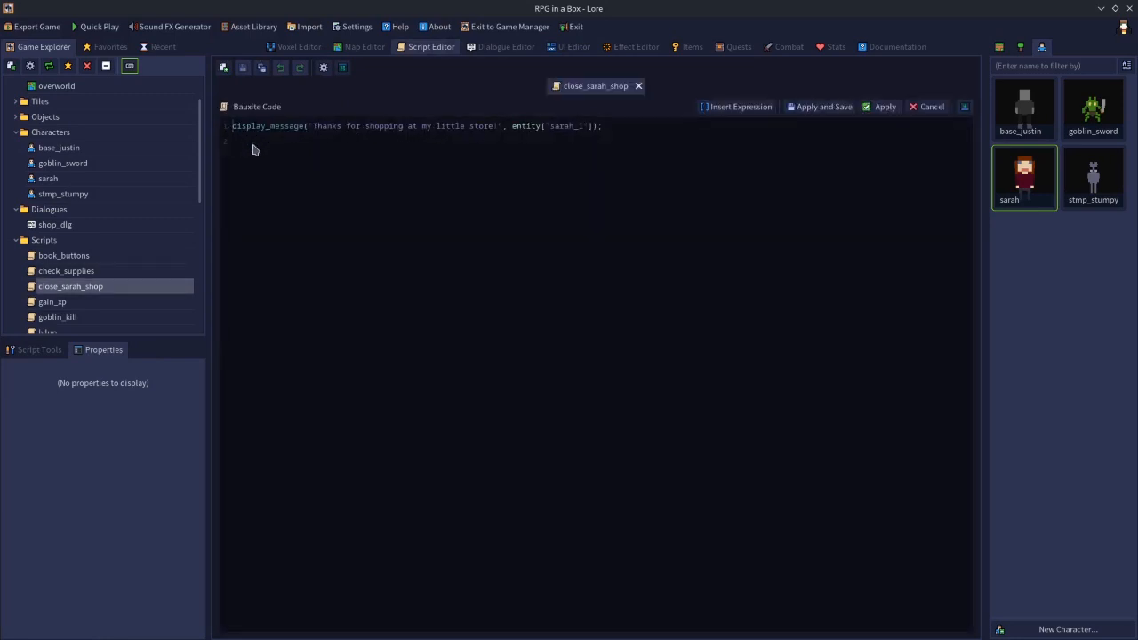
{"action": "key", "text": "Return"}
{"action": "type", "text": "global "}
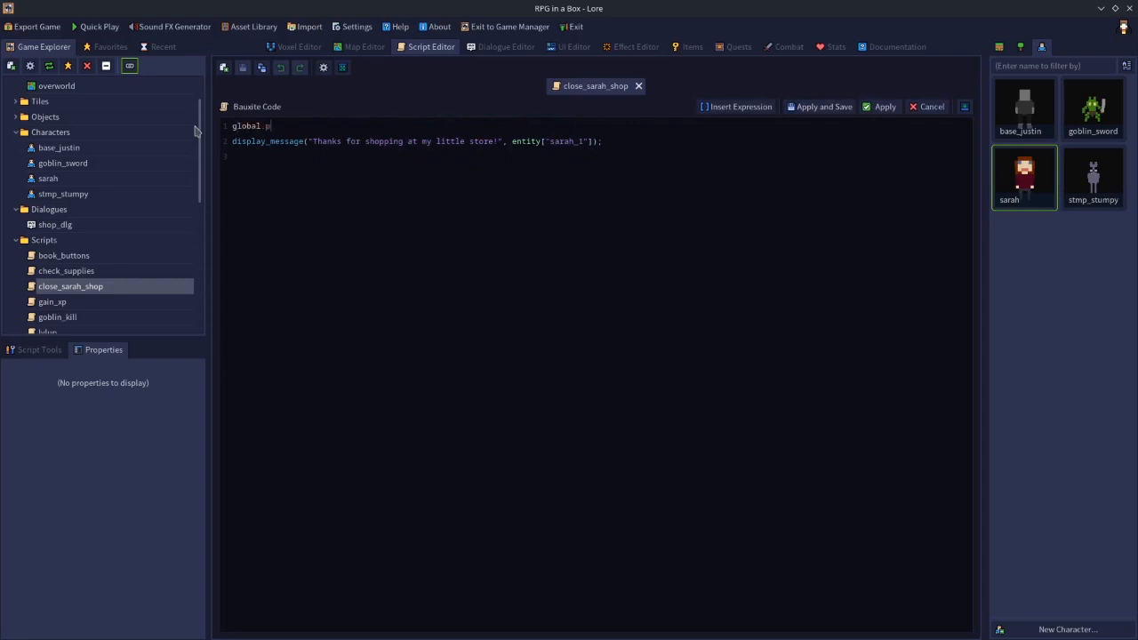
{"action": "type", "text": "property()\""}
{"action": "double_click", "coordinate": [64, 271]}
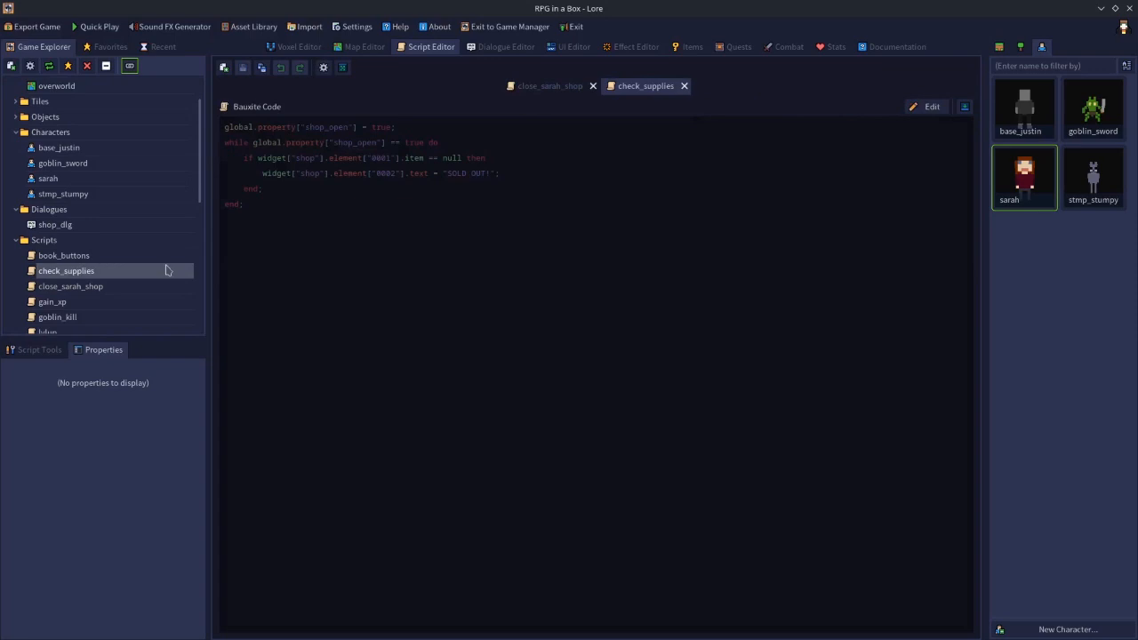
{"action": "left_click", "coordinate": [549, 89]}
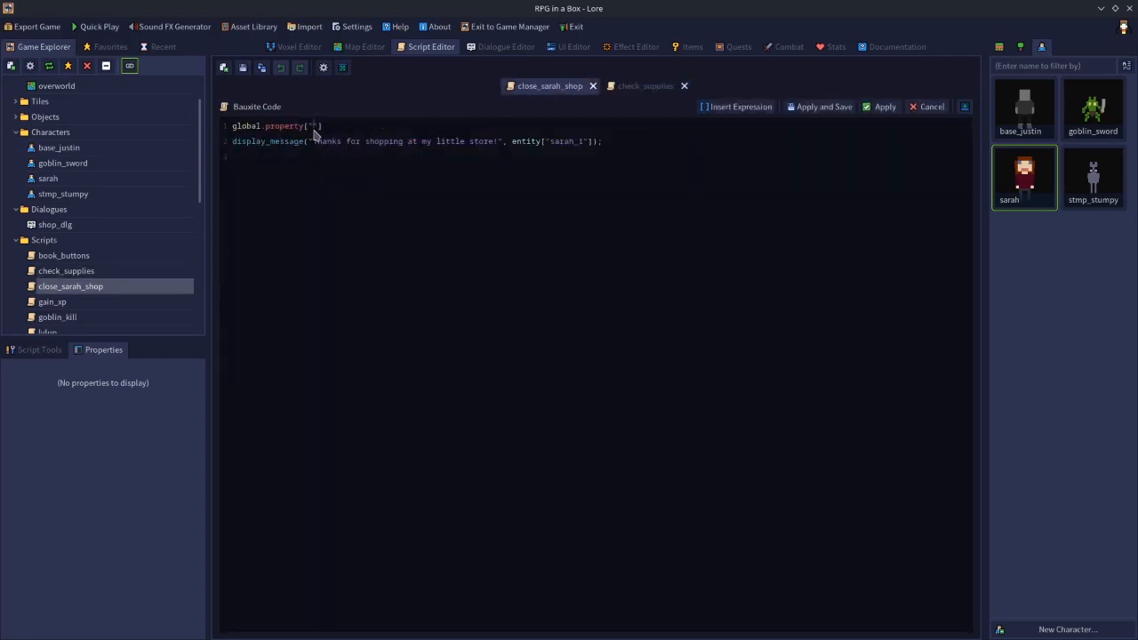
{"action": "type", "text": "hop_open\"] = false;"}
{"action": "left_click", "coordinate": [818, 106]}
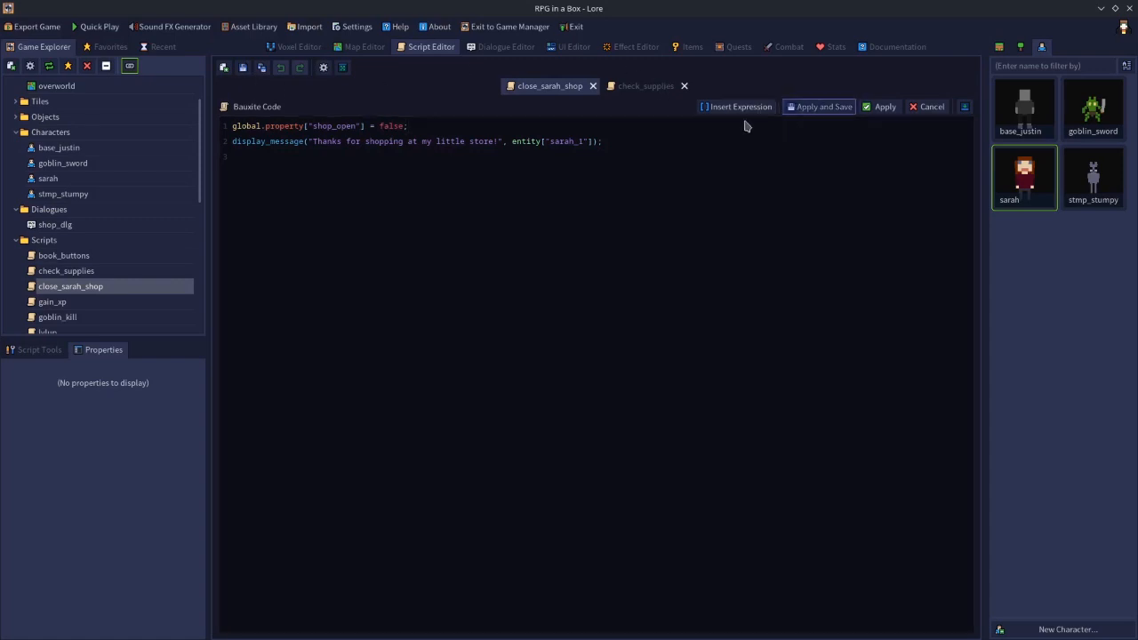
Playtest the game by buying the Scroll of Healing from Sarah, closing the shop and checking the player's inventory.
{"action": "left_click", "coordinate": [100, 29]}
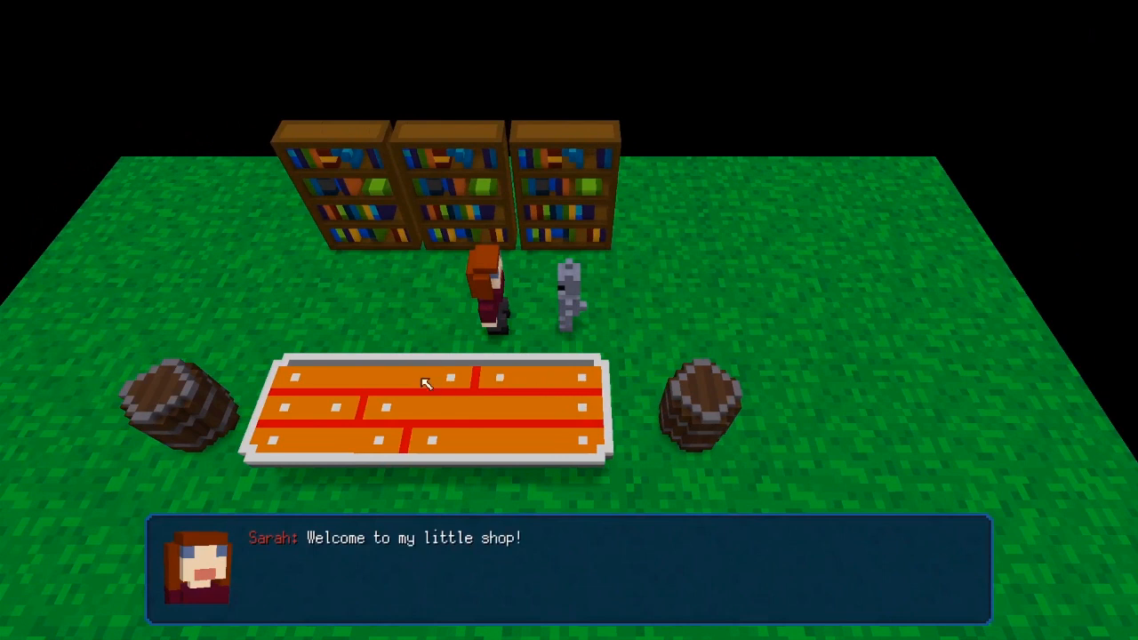
{"action": "left_click", "coordinate": [340, 318]}
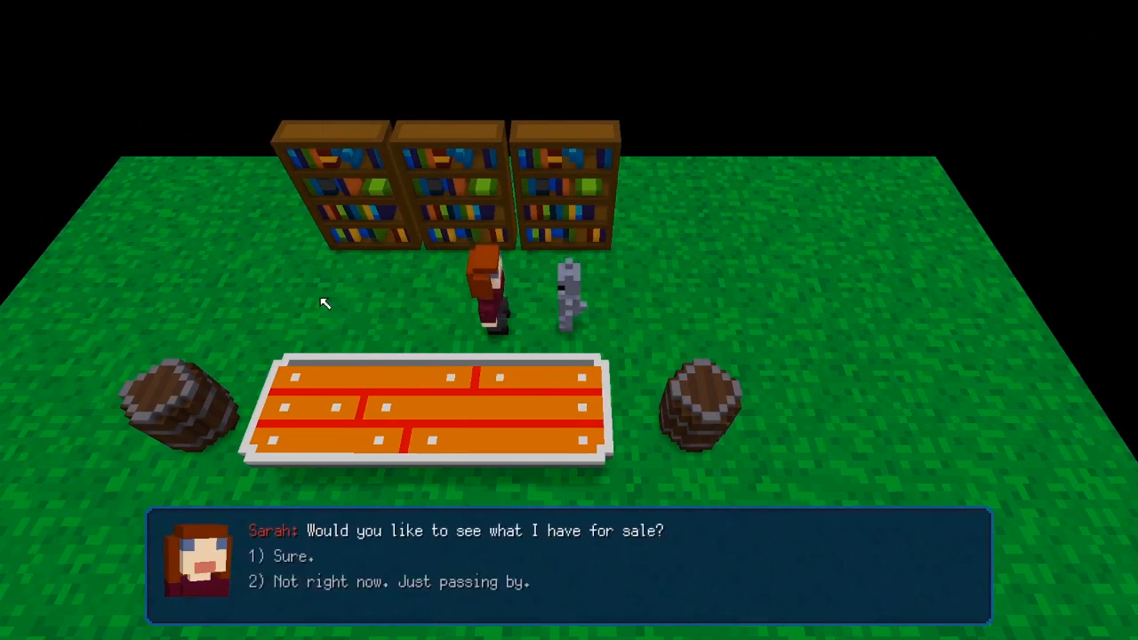
{"action": "key", "text": "1"}
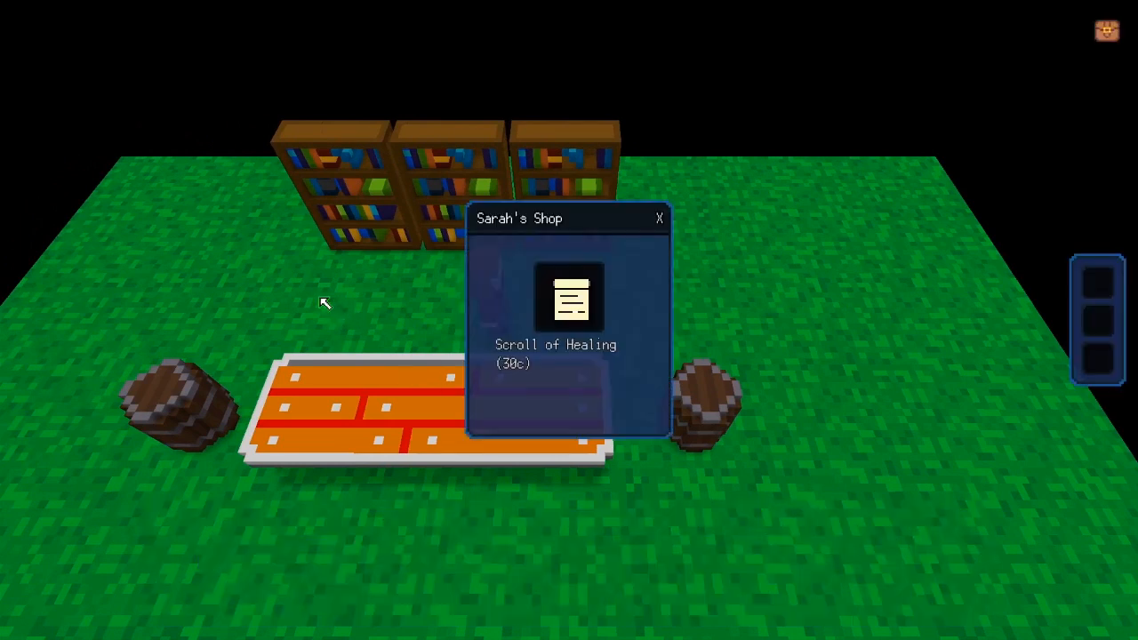
{"action": "left_click", "coordinate": [572, 307]}
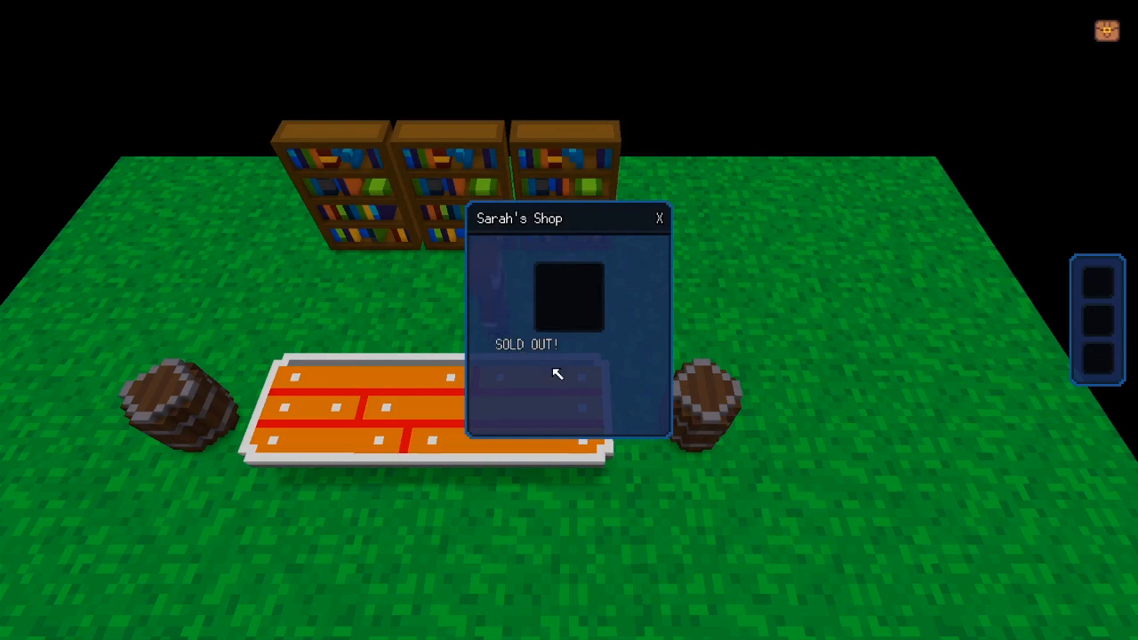
{"action": "left_click", "coordinate": [664, 219]}
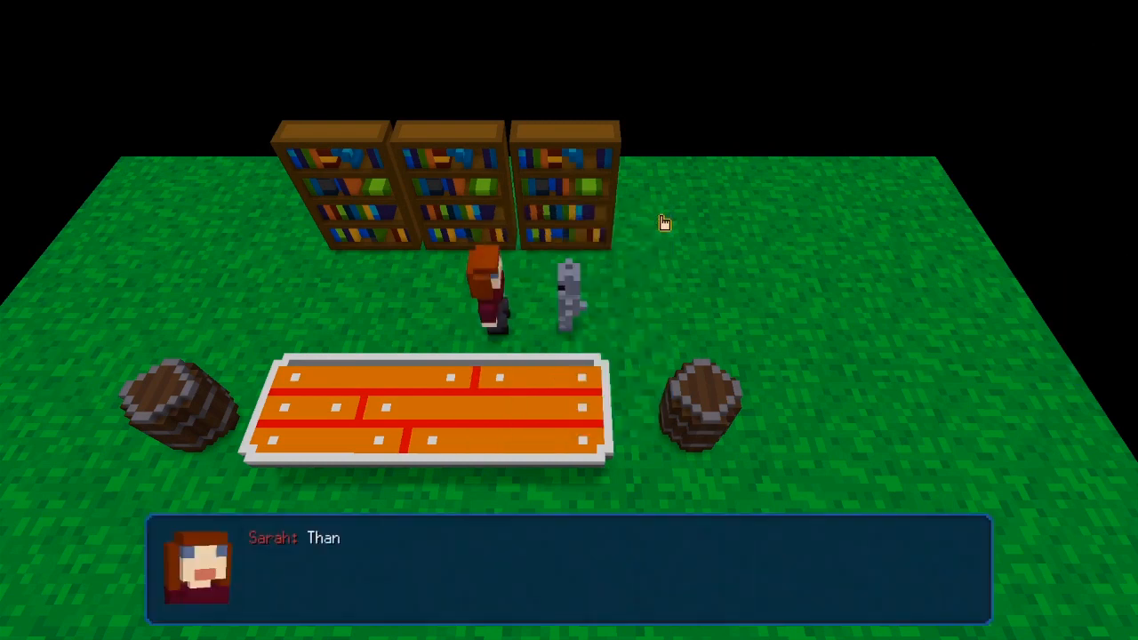
{"action": "left_click", "coordinate": [729, 298]}
{"action": "key", "text": "i"}
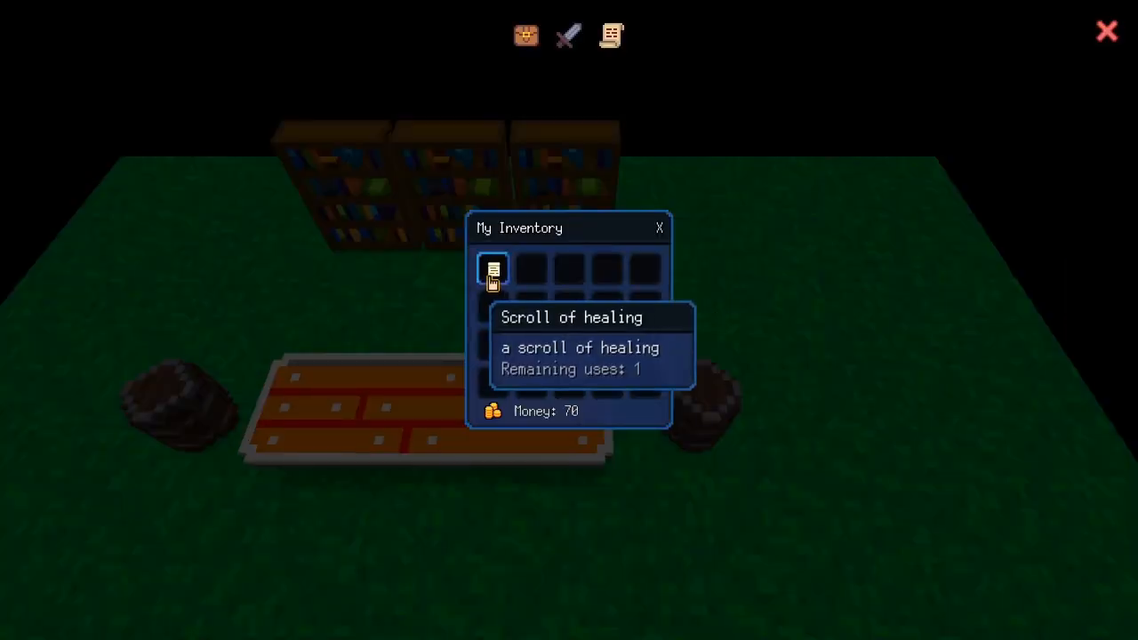
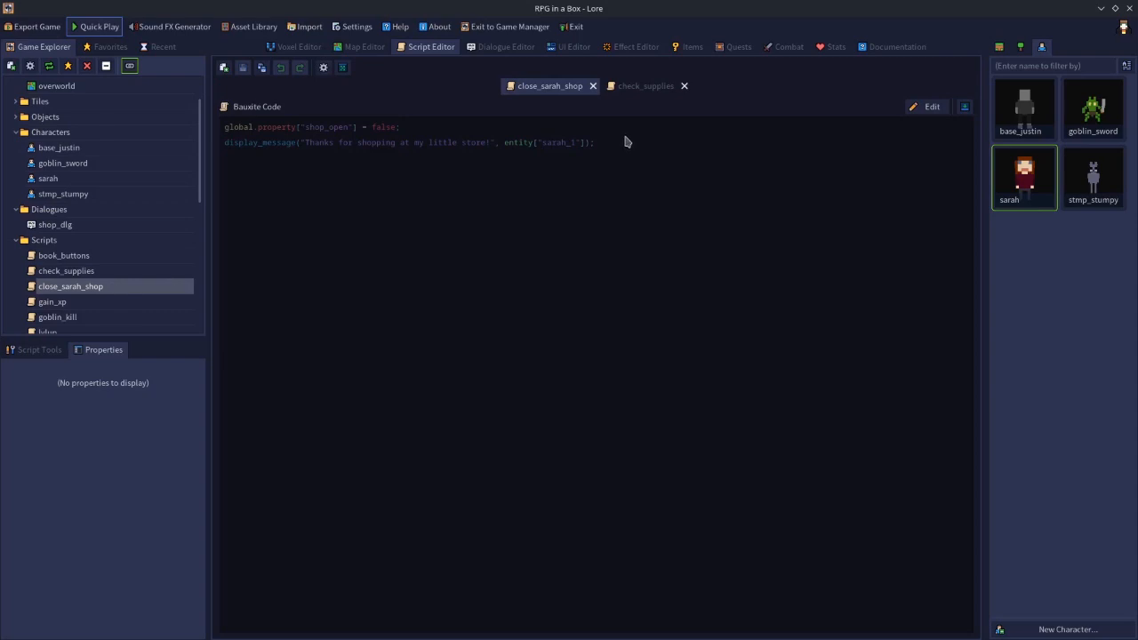
Add a new character stat with the ID diamond.
{"action": "left_click", "coordinate": [827, 47]}
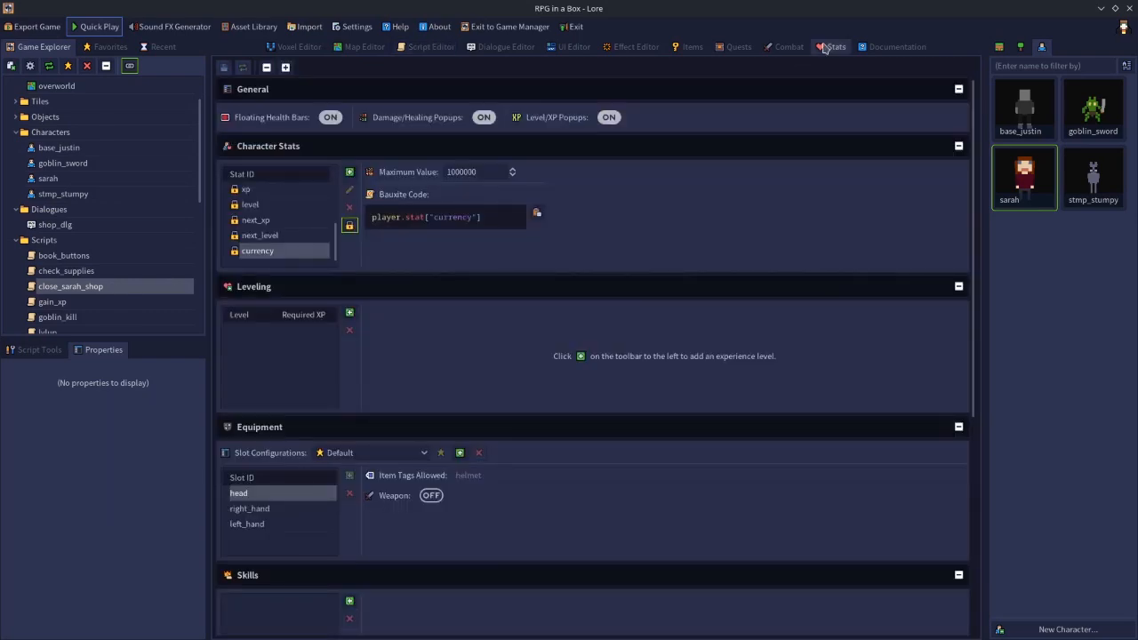
{"action": "left_click", "coordinate": [349, 173]}
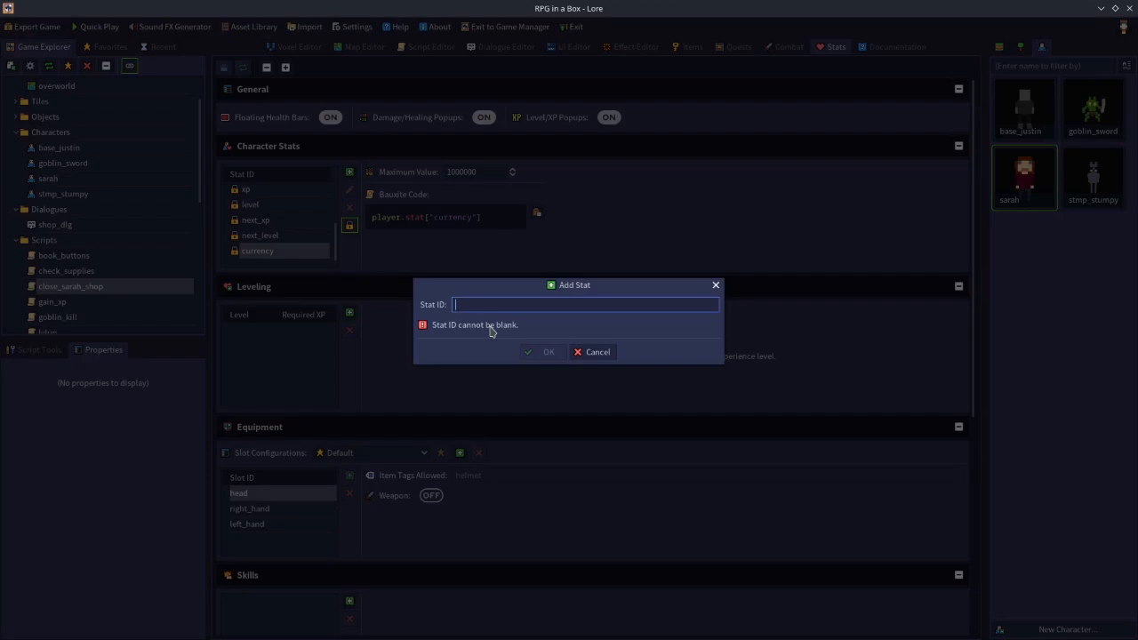
{"action": "type", "text": "Diamon"}
{"action": "key", "text": "BackSpace"}
{"action": "key", "text": "BackSpace"}
{"action": "key", "text": "BackSpace"}
{"action": "key", "text": "BackSpace"}
{"action": "key", "text": "BackSpace"}
{"action": "key", "text": "BackSpace"}
{"action": "type", "text": "diamond"}
{"action": "key", "text": "Return"}
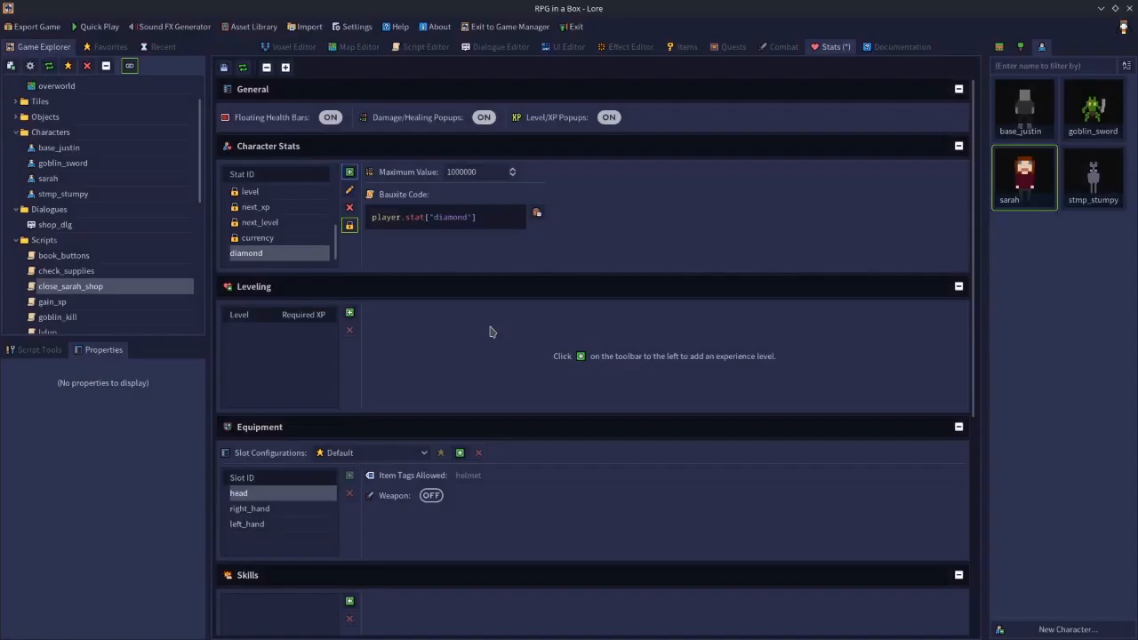
Try 500 and 10 as the diamond stat's maximum value.
{"action": "left_click", "coordinate": [267, 240]}
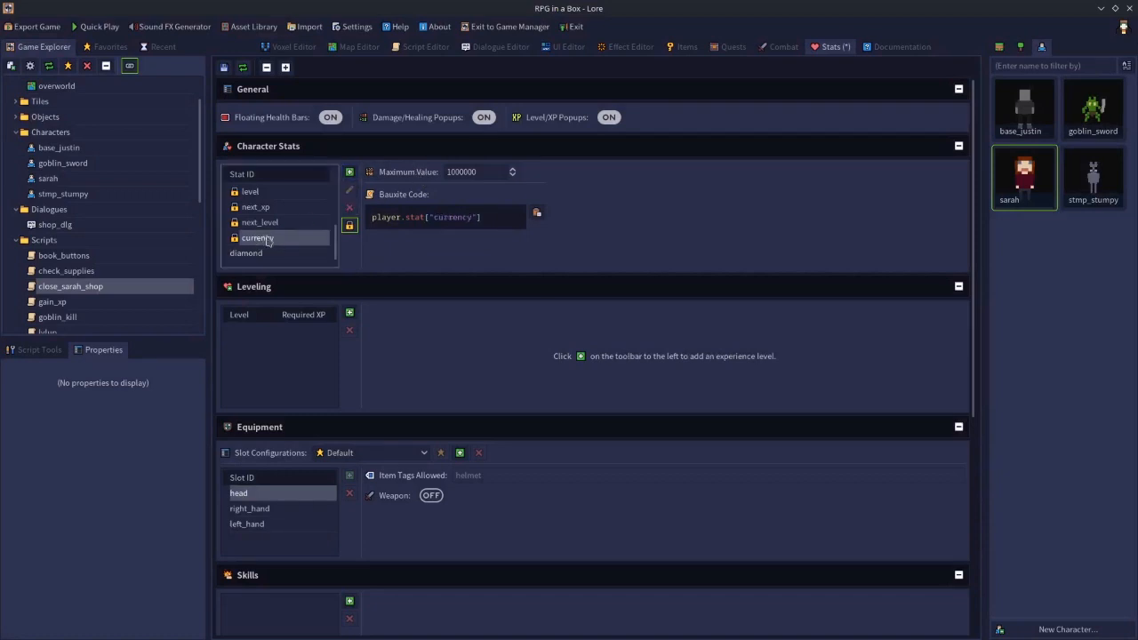
{"action": "left_click", "coordinate": [262, 256]}
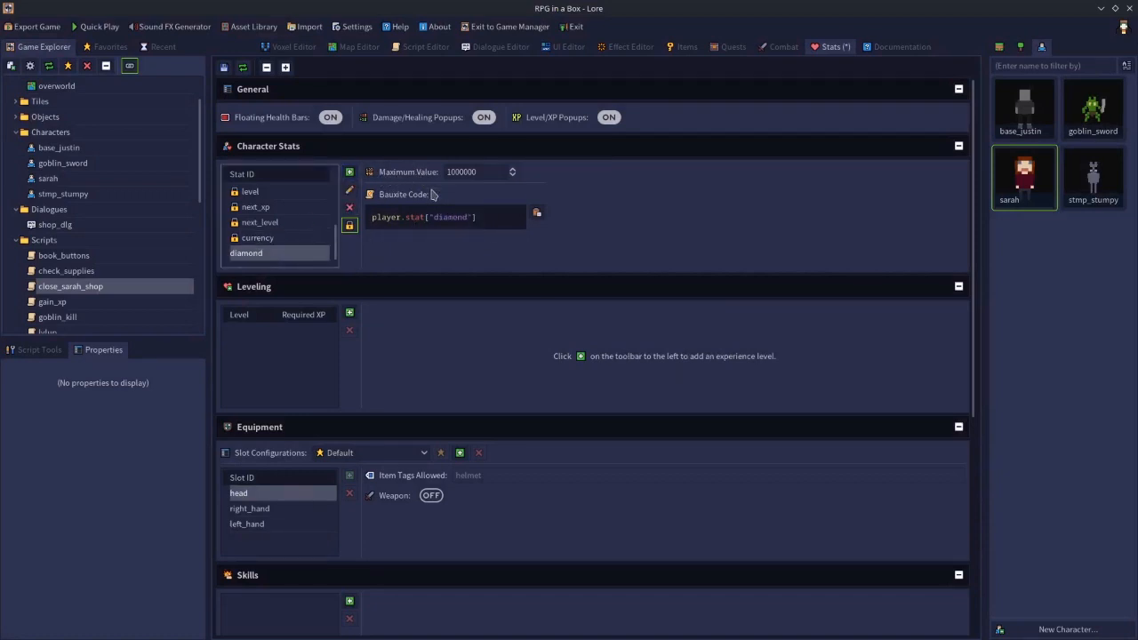
{"action": "left_click", "coordinate": [481, 173]}
{"action": "key", "text": "ctrl+c"}
{"action": "type", "text": "500"}
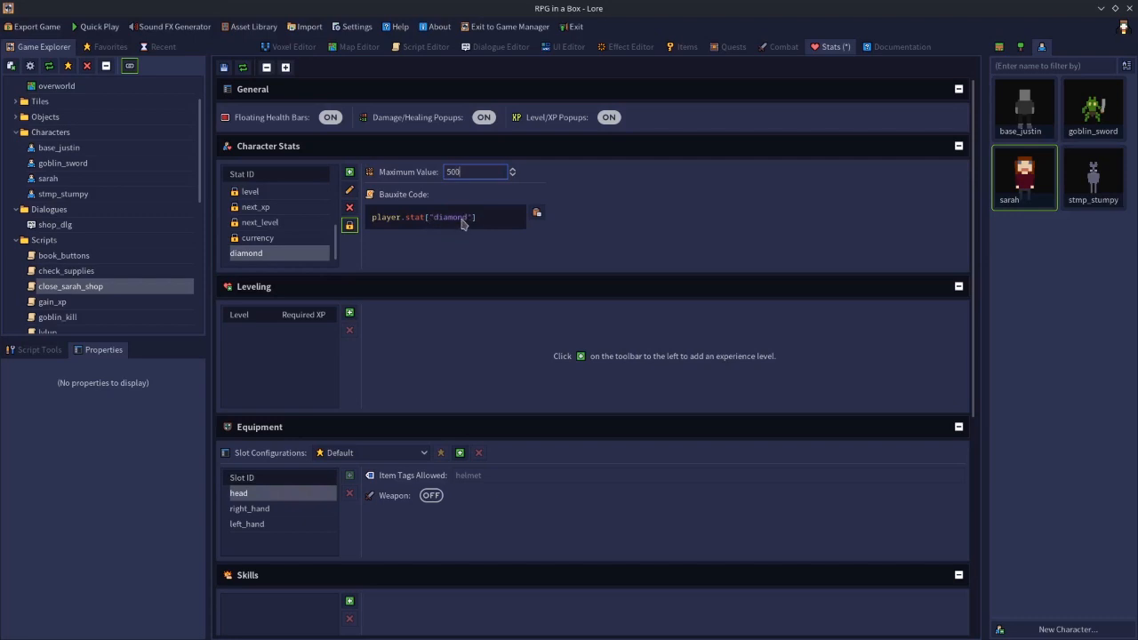
{"action": "double_click", "coordinate": [472, 171]}
{"action": "type", "text": "10"}
Set the diamond stat's maximum value to 1000000, the same as the currency stat, and save the stats.
{"action": "left_click", "coordinate": [280, 254]}
{"action": "left_click", "coordinate": [265, 239]}
{"action": "left_click", "coordinate": [487, 171]}
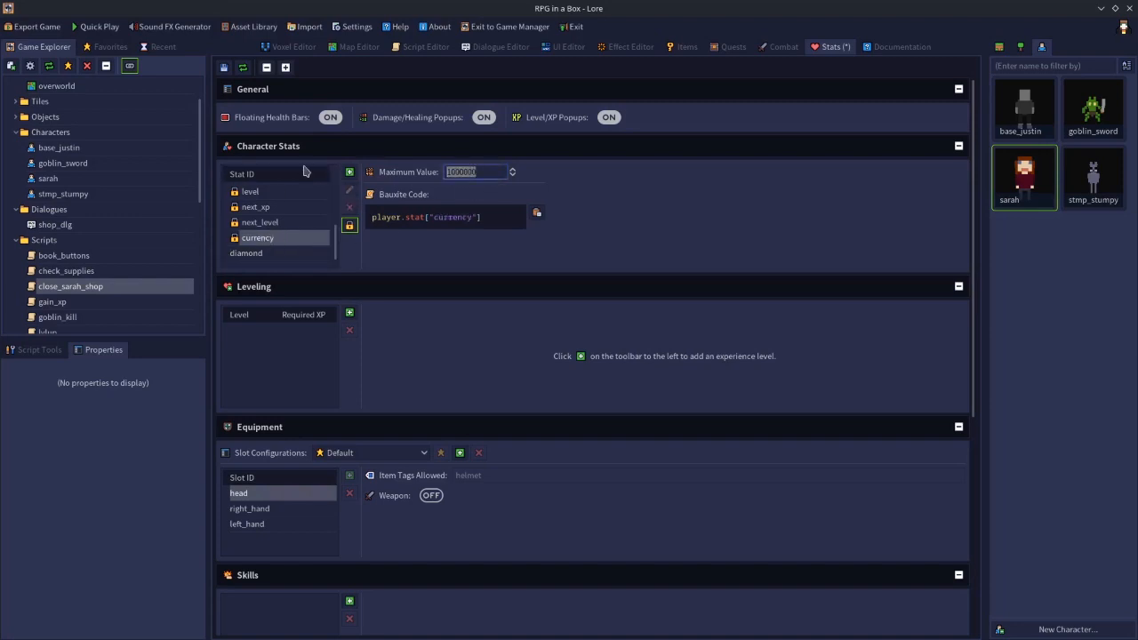
{"action": "left_click", "coordinate": [266, 254]}
{"action": "left_click", "coordinate": [478, 171]}
{"action": "key", "text": "ctrl+v"}
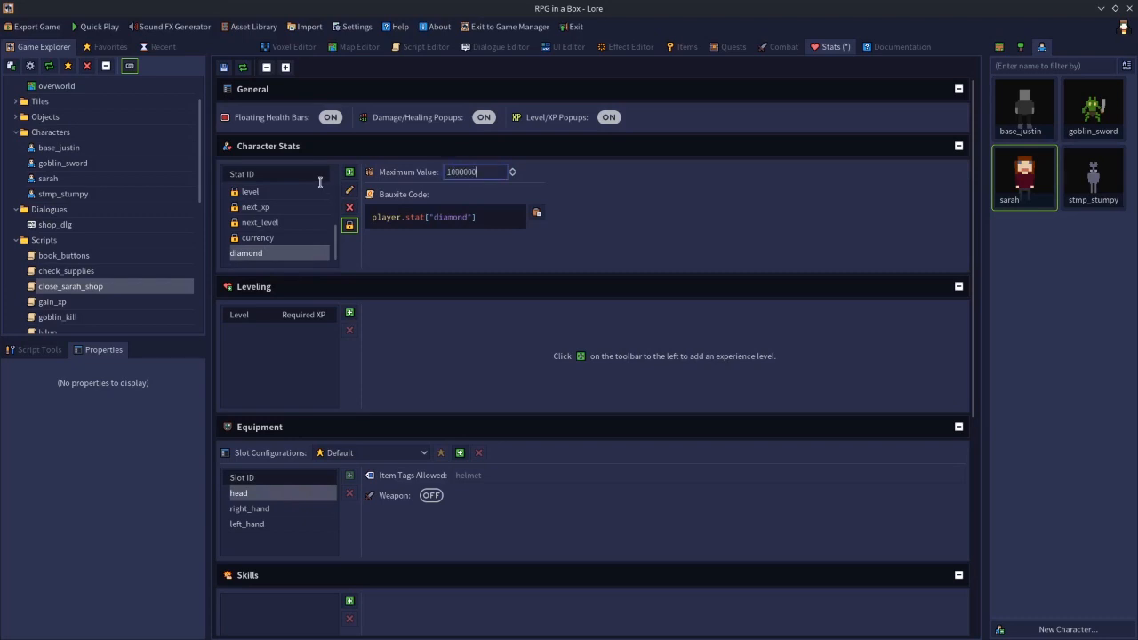
{"action": "left_click", "coordinate": [224, 67]}
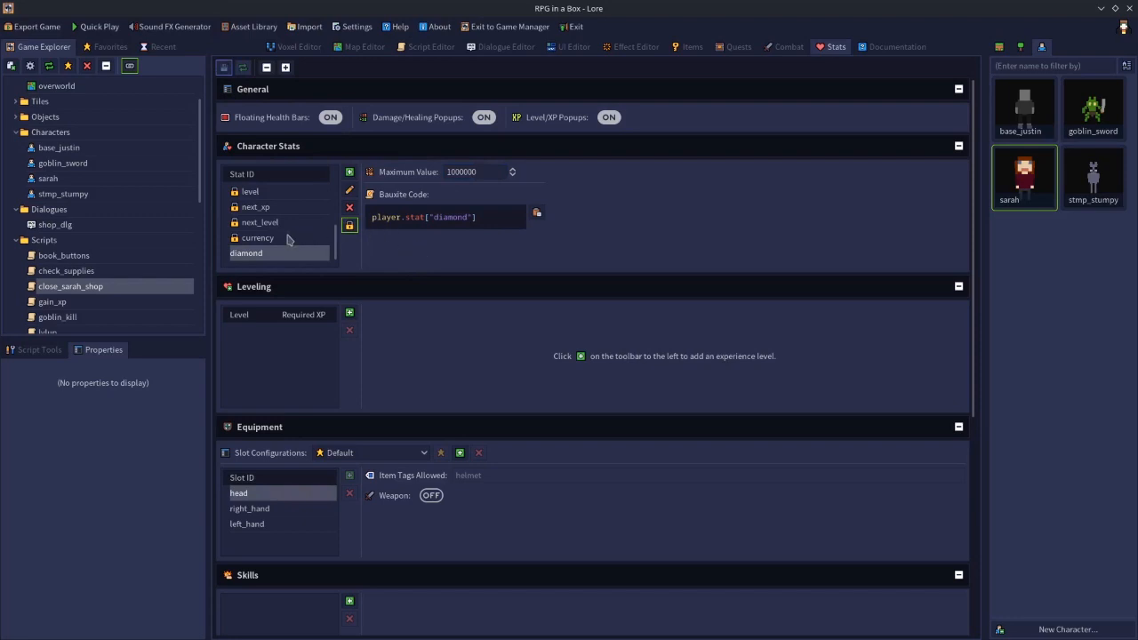
Add a new currency named Diamond to the game's currencies.
{"action": "scroll", "coordinate": [278, 300], "scroll_direction": "down", "scroll_amount": 5}
{"action": "scroll", "coordinate": [302, 295], "scroll_direction": "down", "scroll_amount": 2}
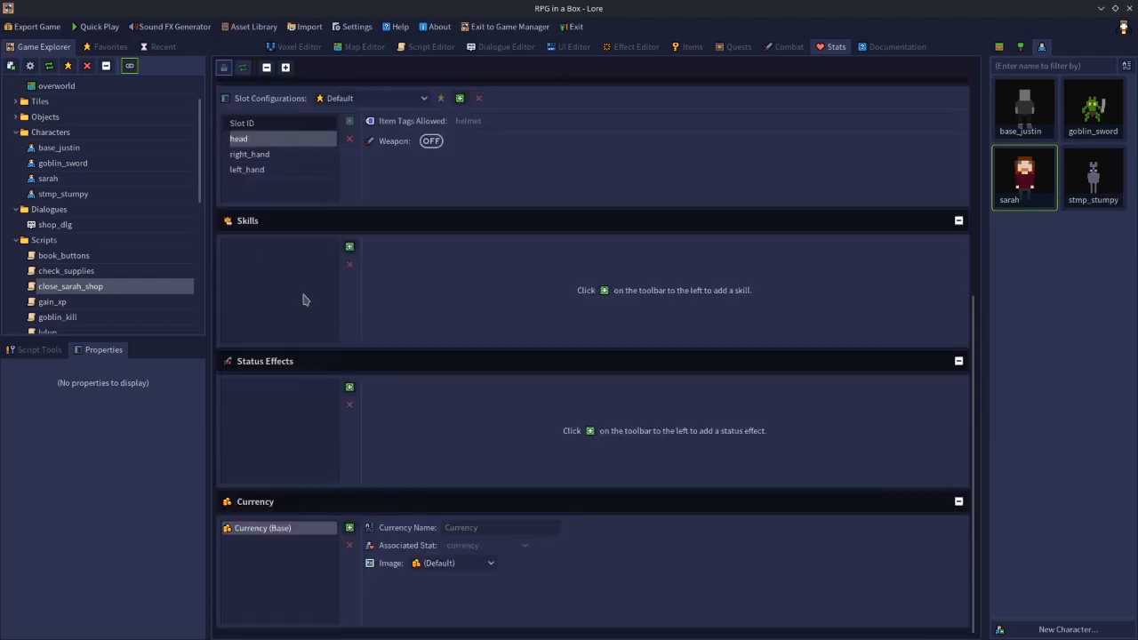
{"action": "left_click", "coordinate": [350, 528]}
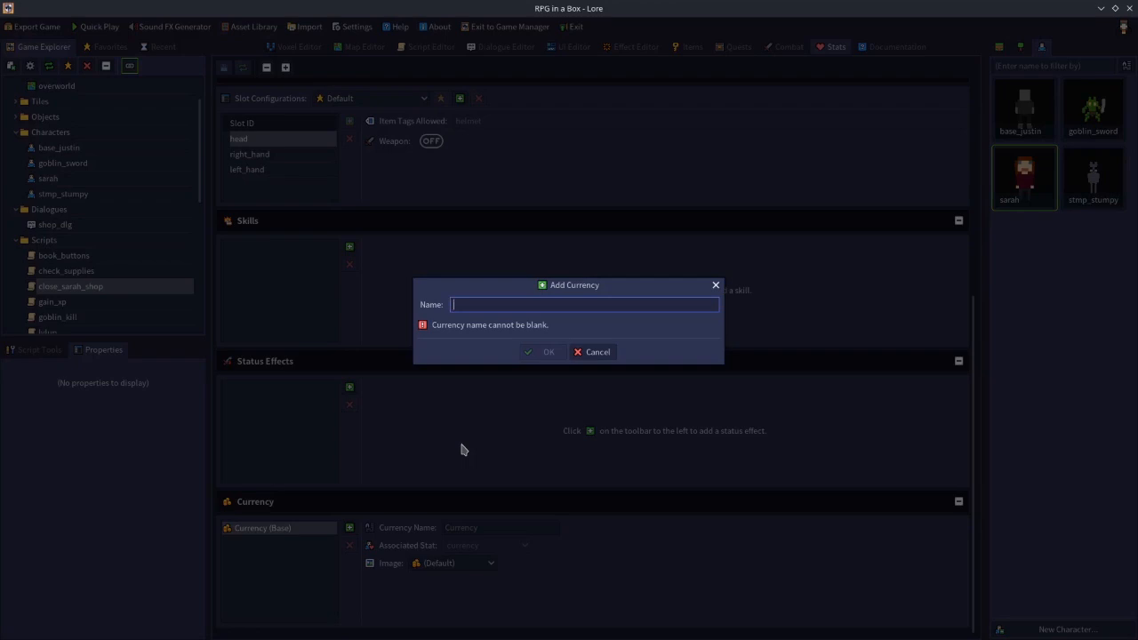
{"action": "type", "text": "Diamond"}
{"action": "key", "text": "Return"}
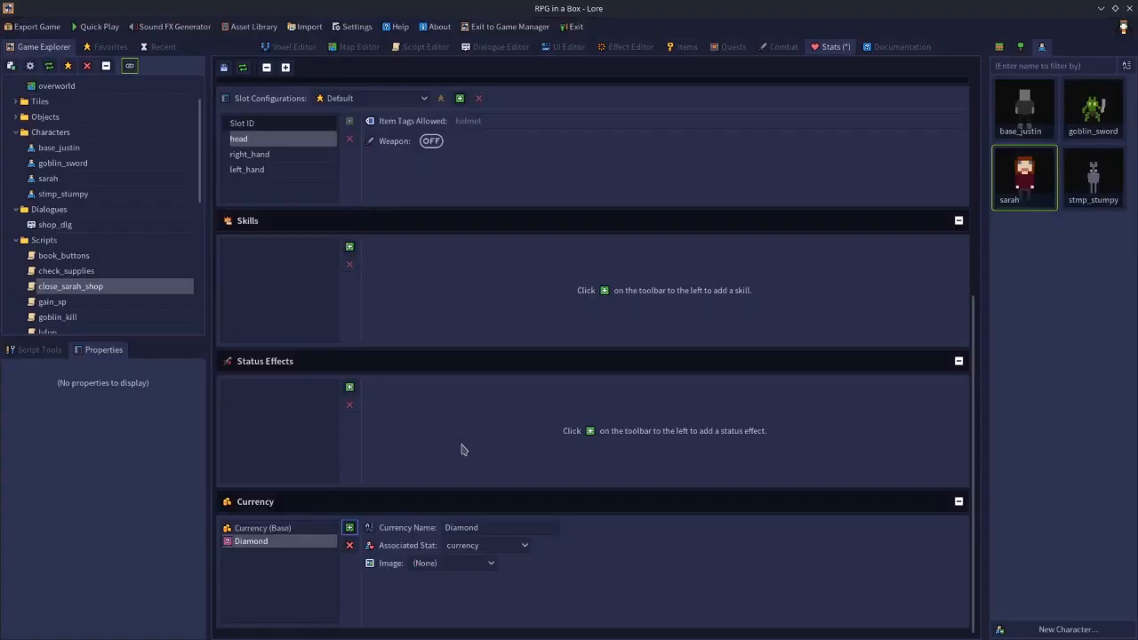
Set the Diamond currency's associated stat to diamond.
{"action": "left_click", "coordinate": [469, 549]}
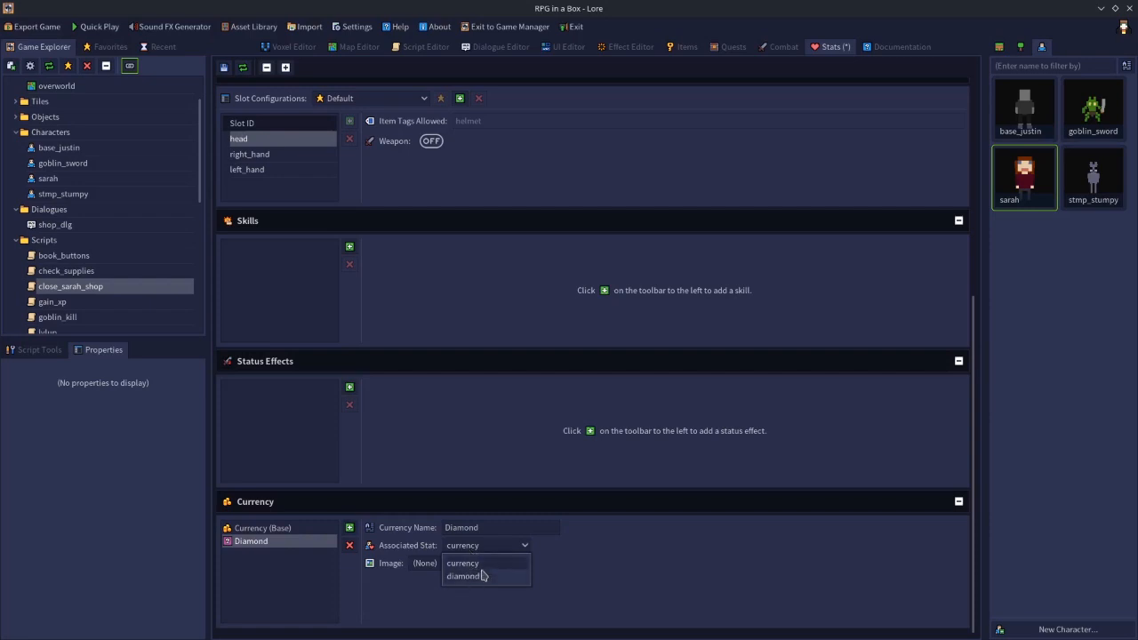
{"action": "scroll", "coordinate": [391, 356], "scroll_direction": "up", "scroll_amount": 3}
{"action": "scroll", "coordinate": [322, 169], "scroll_direction": "up", "scroll_amount": 3}
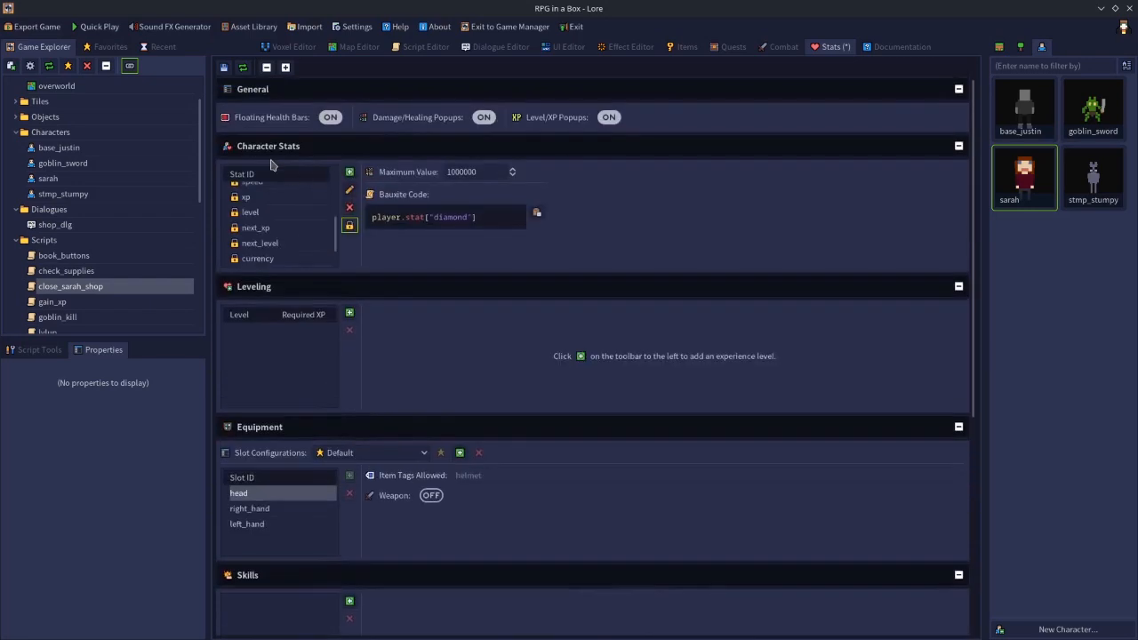
{"action": "scroll", "coordinate": [282, 240], "scroll_direction": "down", "scroll_amount": 3}
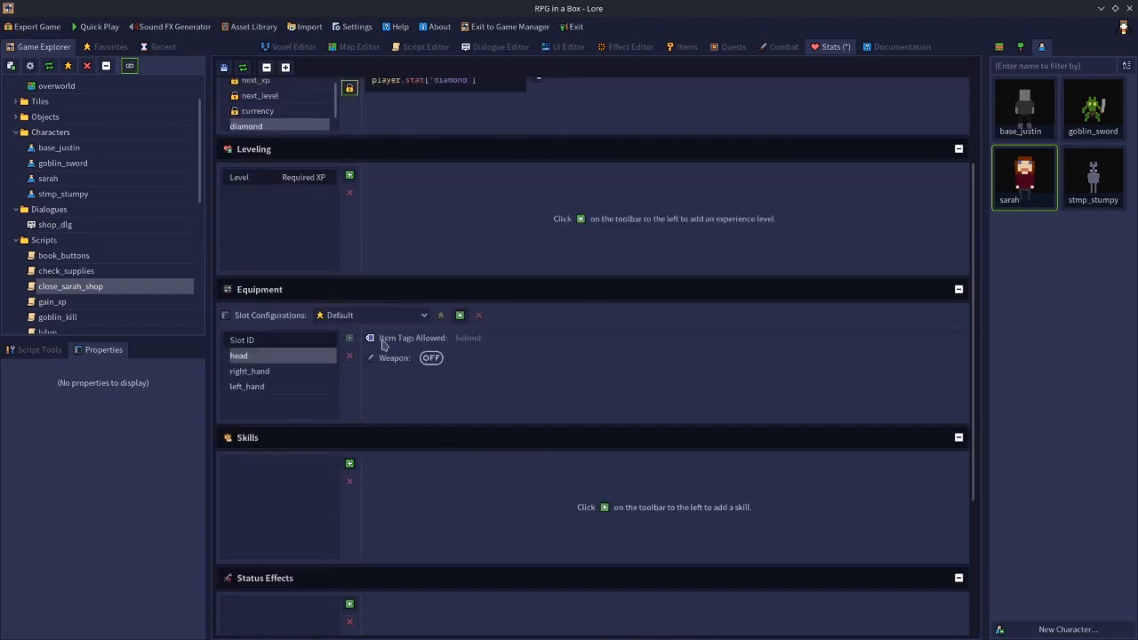
{"action": "scroll", "coordinate": [427, 391], "scroll_direction": "down", "scroll_amount": 3}
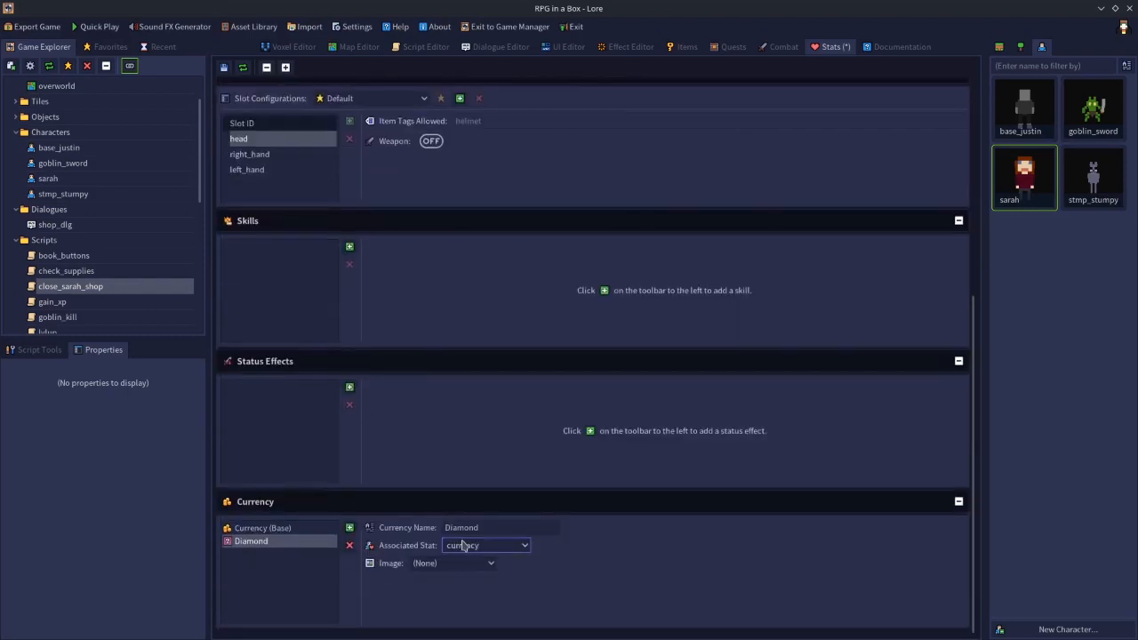
{"action": "left_click", "coordinate": [481, 548]}
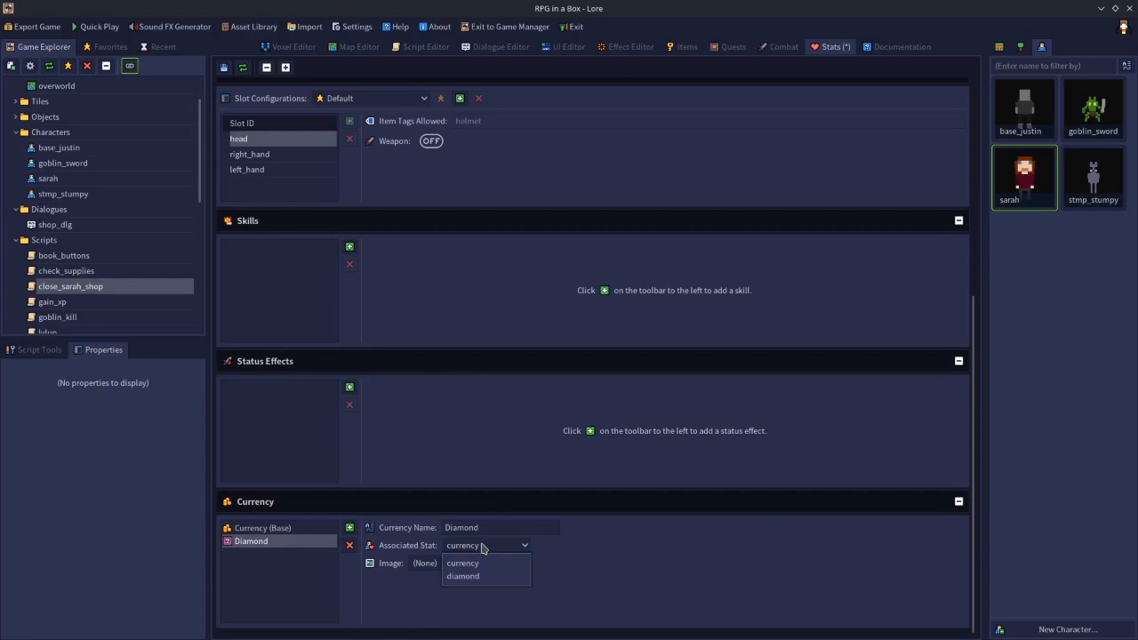
{"action": "left_click", "coordinate": [464, 577]}
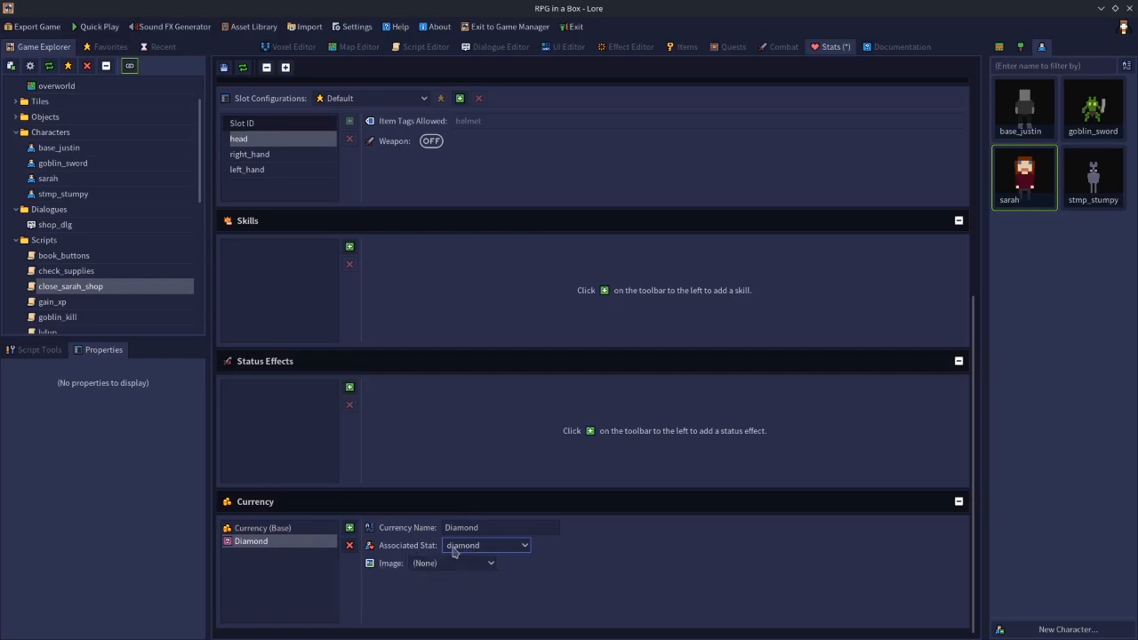
Compare the currency and diamond character stats, and check Sarah's entity in the overworld map.
{"action": "scroll", "coordinate": [414, 320], "scroll_direction": "up", "scroll_amount": 5}
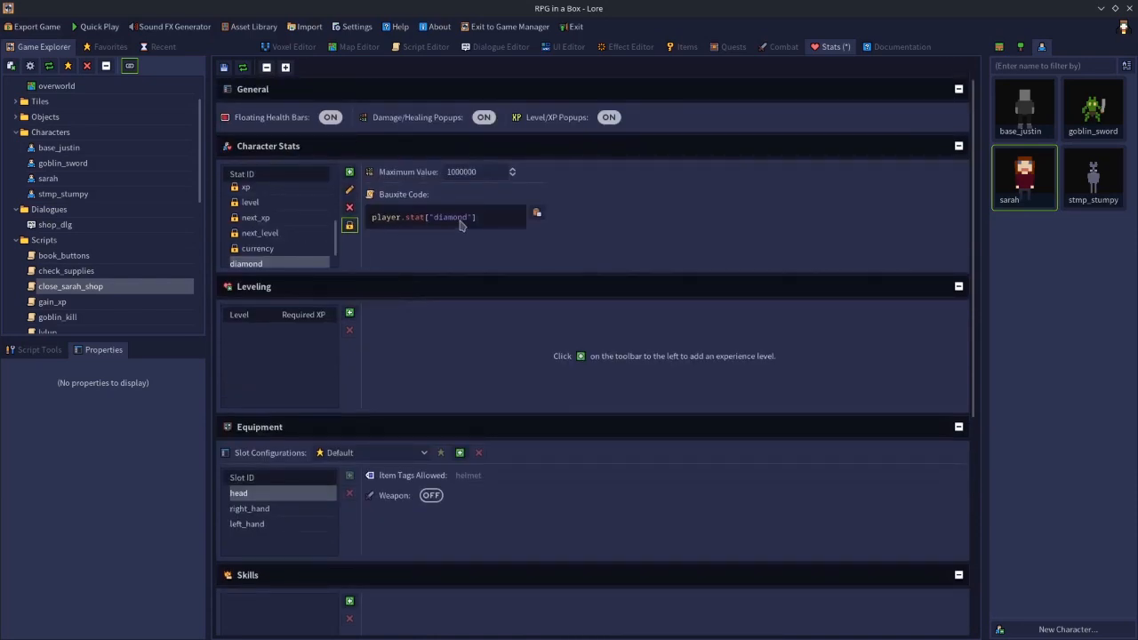
{"action": "scroll", "coordinate": [454, 445], "scroll_direction": "down", "scroll_amount": 5}
{"action": "scroll", "coordinate": [457, 366], "scroll_direction": "up", "scroll_amount": 3}
{"action": "scroll", "coordinate": [445, 361], "scroll_direction": "up", "scroll_amount": 3}
{"action": "left_click", "coordinate": [308, 245]}
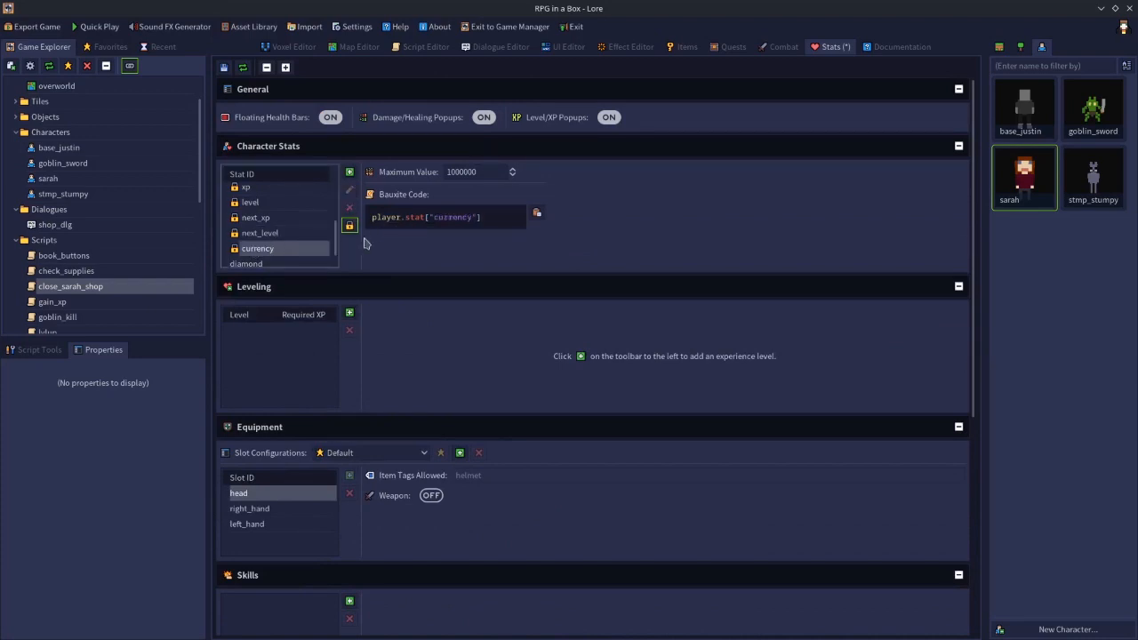
{"action": "left_click", "coordinate": [279, 263]}
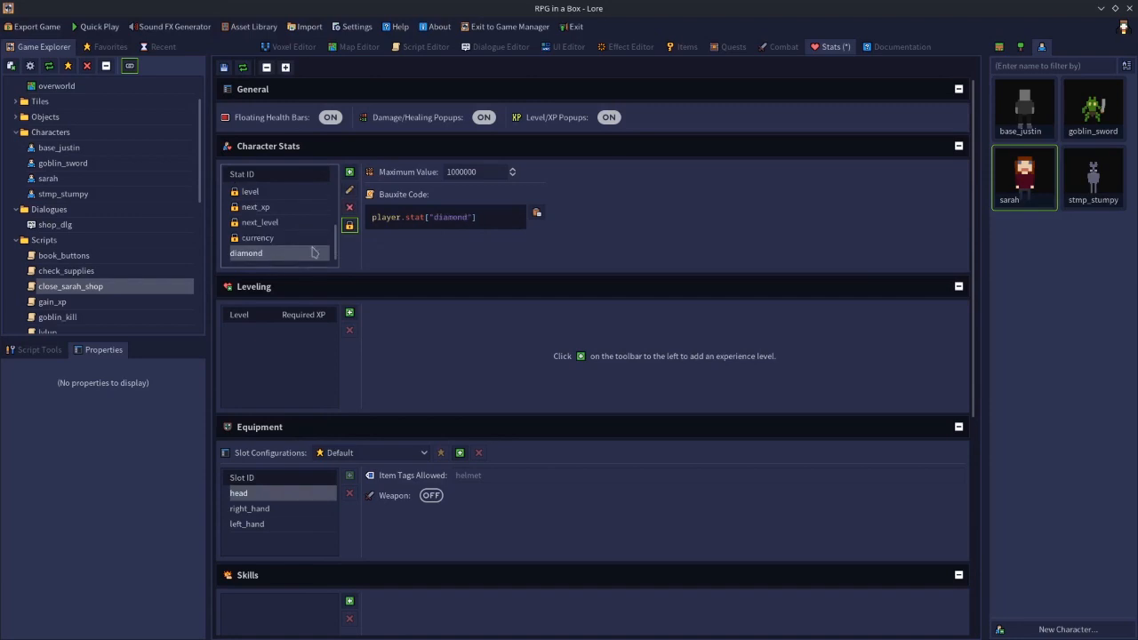
{"action": "left_click", "coordinate": [360, 47]}
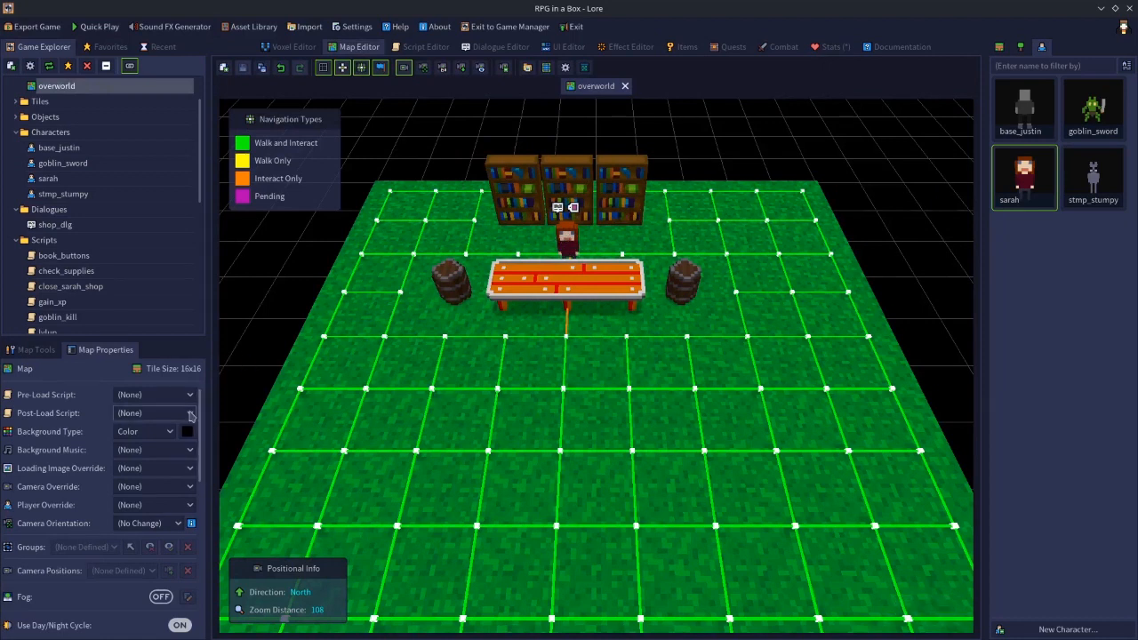
{"action": "left_click", "coordinate": [564, 245]}
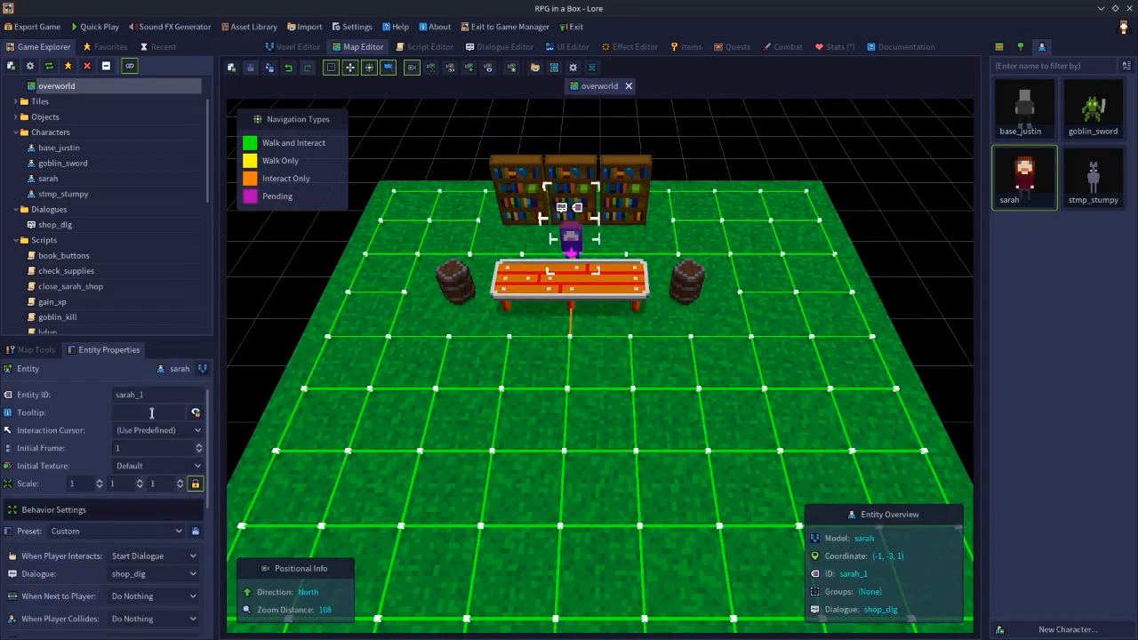
Close the open scripts and open the startup script for editing.
{"action": "left_click", "coordinate": [434, 50]}
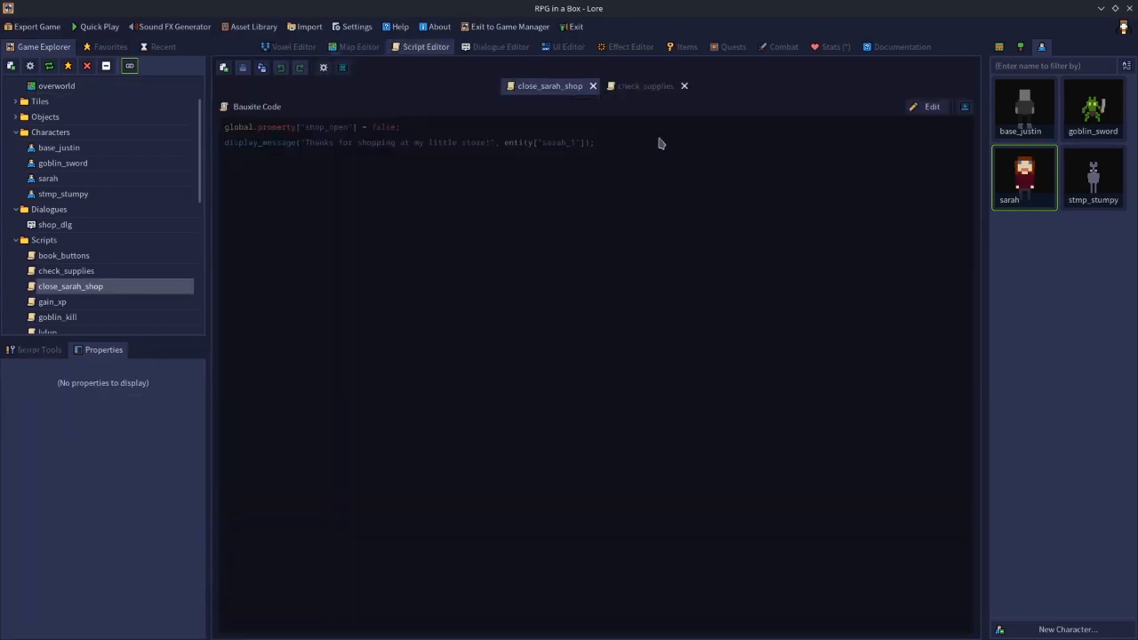
{"action": "left_click", "coordinate": [683, 86]}
{"action": "left_click", "coordinate": [643, 88]}
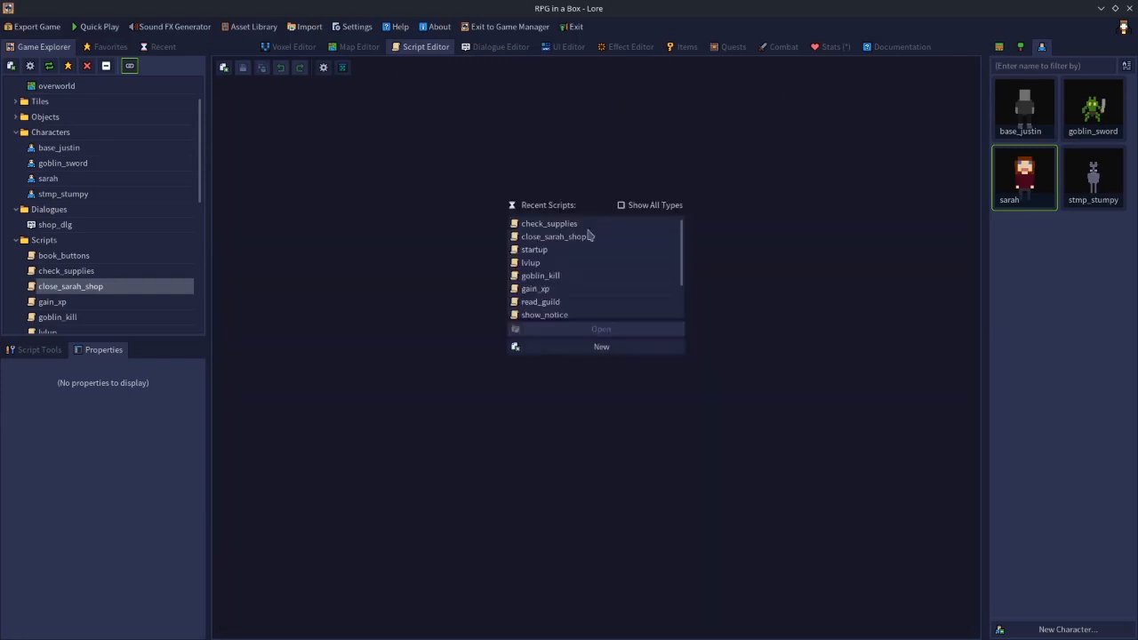
{"action": "left_click", "coordinate": [533, 250]}
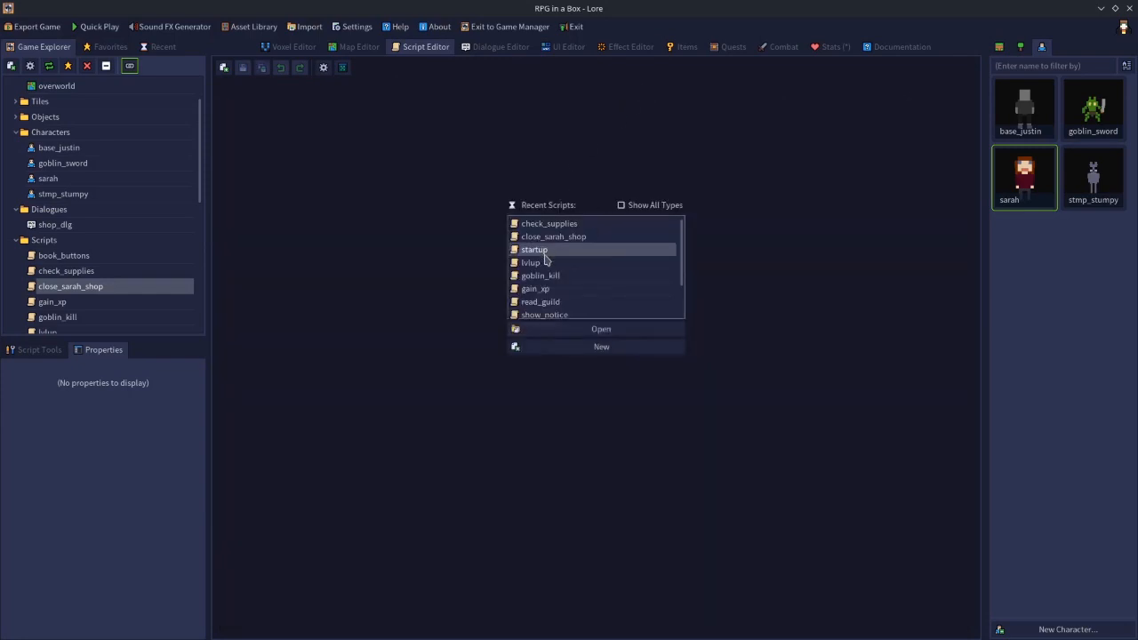
{"action": "double_click", "coordinate": [533, 250]}
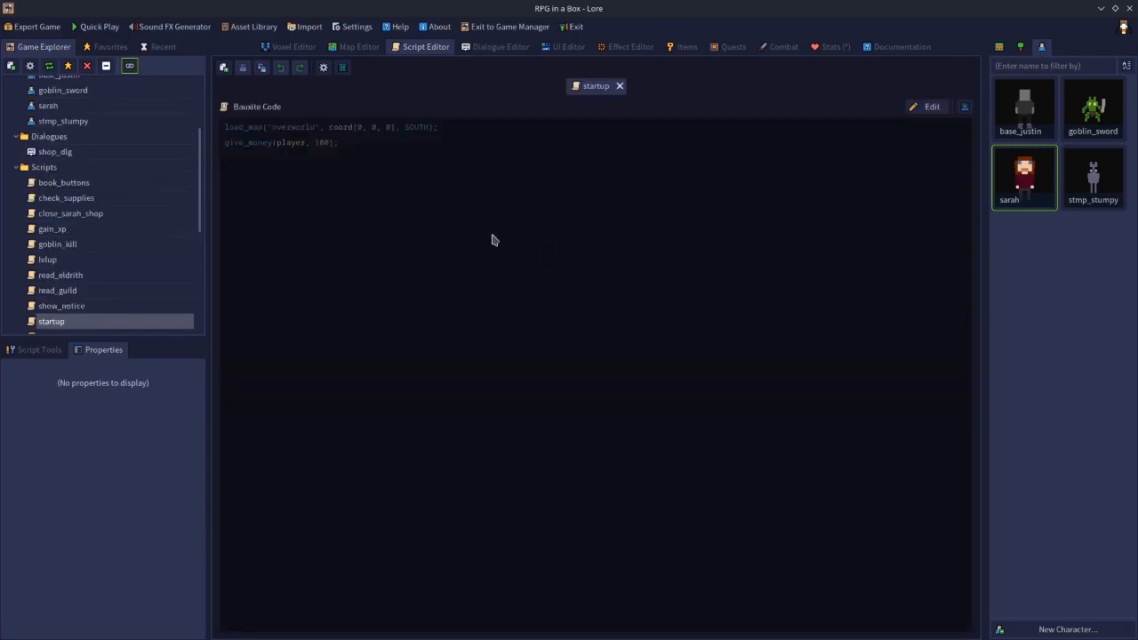
{"action": "left_click", "coordinate": [920, 107]}
Try a startup script line that gives entity["sarah_1"] 700 money with give_money, and remove it again.
{"action": "left_click", "coordinate": [373, 157]}
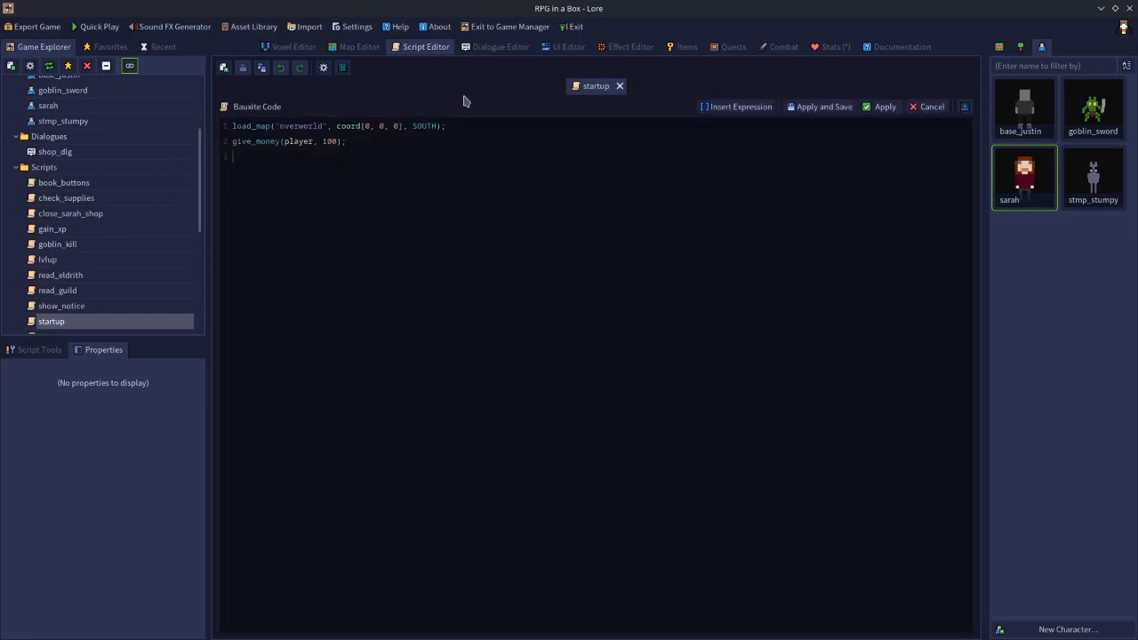
{"action": "type", "text": "give_money(en"}
{"action": "type", "text": "tity[\"sarah_1\"], 700);"}
{"action": "left_click", "coordinate": [397, 162]}
{"action": "type", "text": ";"}
{"action": "left_click_drag", "start_coordinate": [409, 158], "coordinate": [191, 169]}
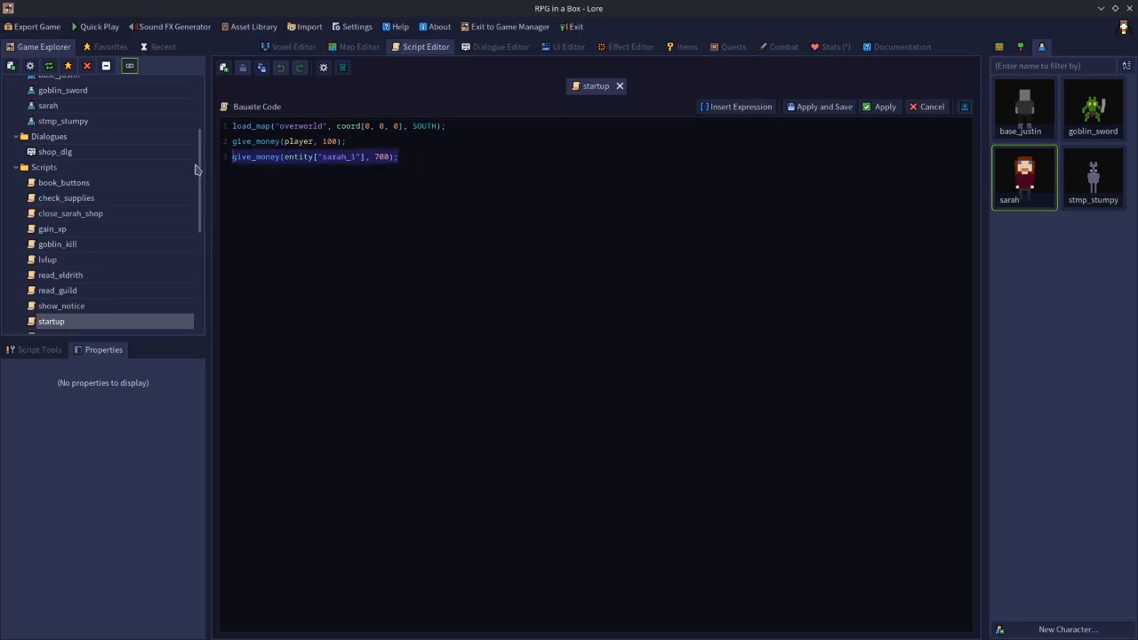
{"action": "key", "text": "BackSpace"}
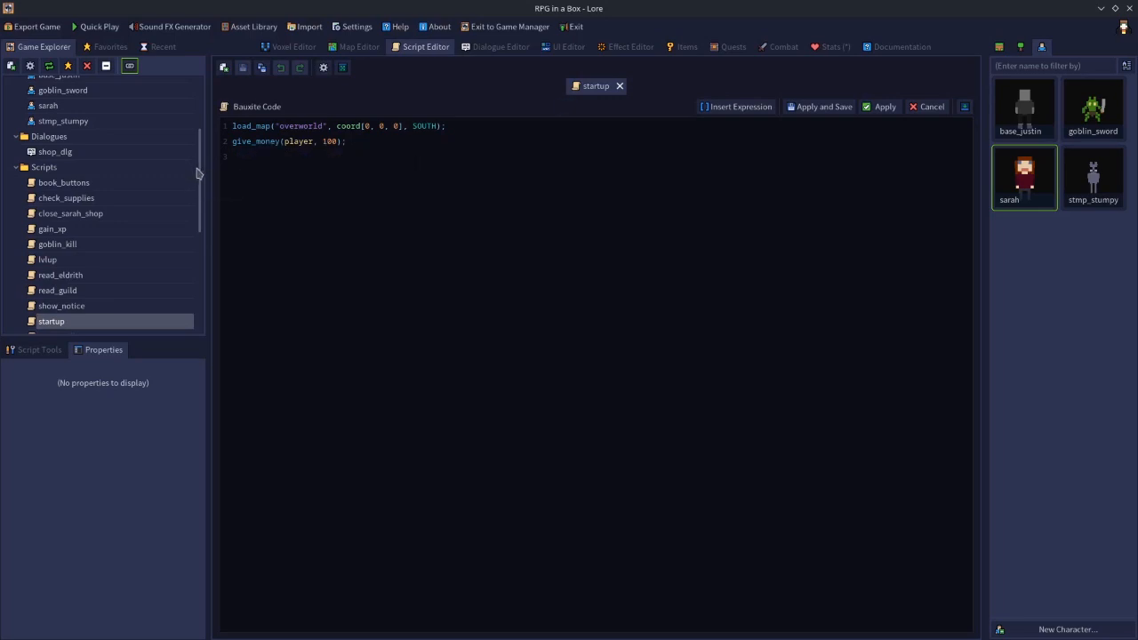
{"action": "key", "text": "BackSpace"}
In the game's global functions, add a $currency parameter between $person and $amount in give_money.
{"action": "scroll", "coordinate": [200, 152], "scroll_direction": "up", "scroll_amount": 4}
{"action": "double_click", "coordinate": [86, 101]}
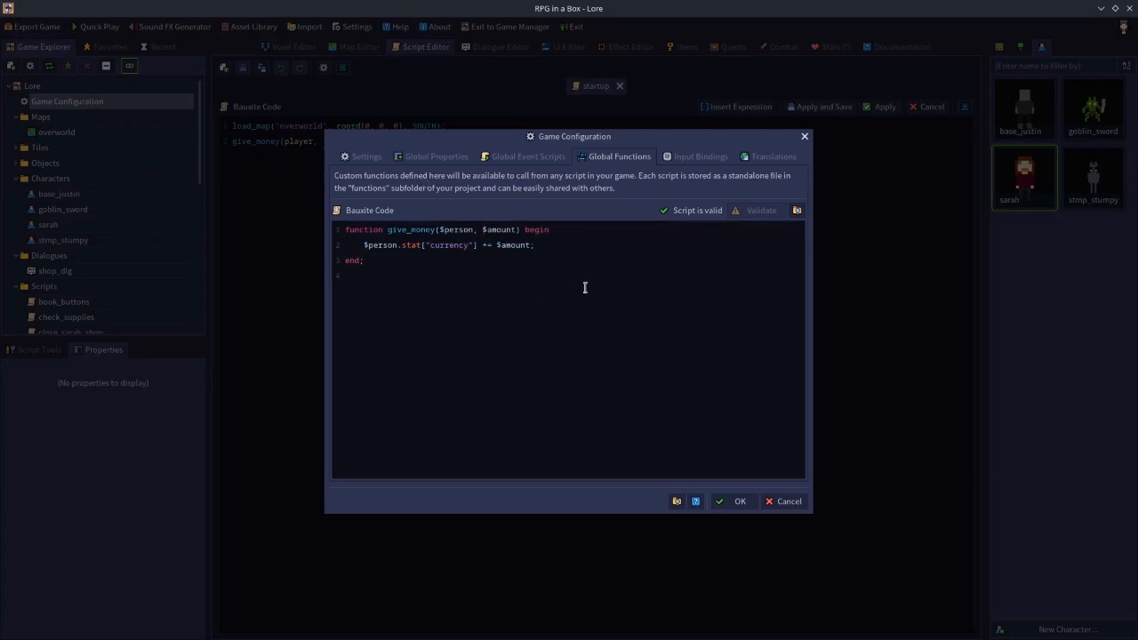
{"action": "type", "text": "$"}
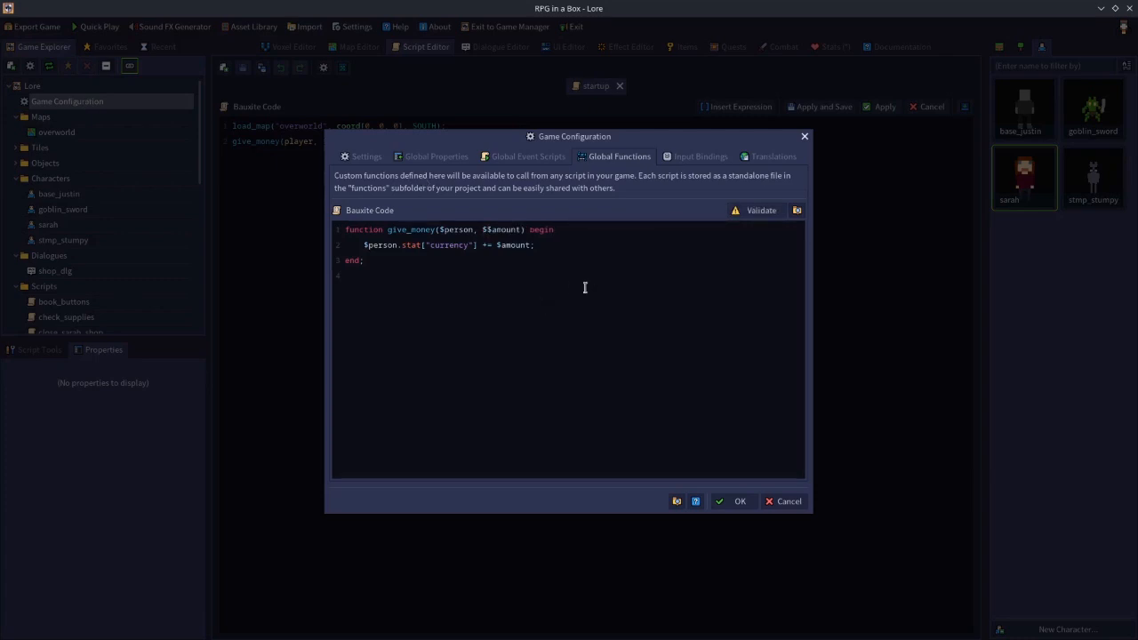
{"action": "type", "text": "currency,"}
Replace the fixed "currency" stat key in give_money with the $currency parameter, validate the script and accept the configuration.
{"action": "left_click", "coordinate": [475, 246]}
{"action": "key", "text": "BackSpace"}
{"action": "key", "text": "BackSpace"}
{"action": "key", "text": "BackSpace"}
{"action": "key", "text": "BackSpace"}
{"action": "key", "text": "BackSpace"}
{"action": "key", "text": "BackSpace"}
{"action": "key", "text": "BackSpace"}
{"action": "key", "text": "BackSpace"}
{"action": "key", "text": "BackSpace"}
{"action": "key", "text": "BackSpace"}
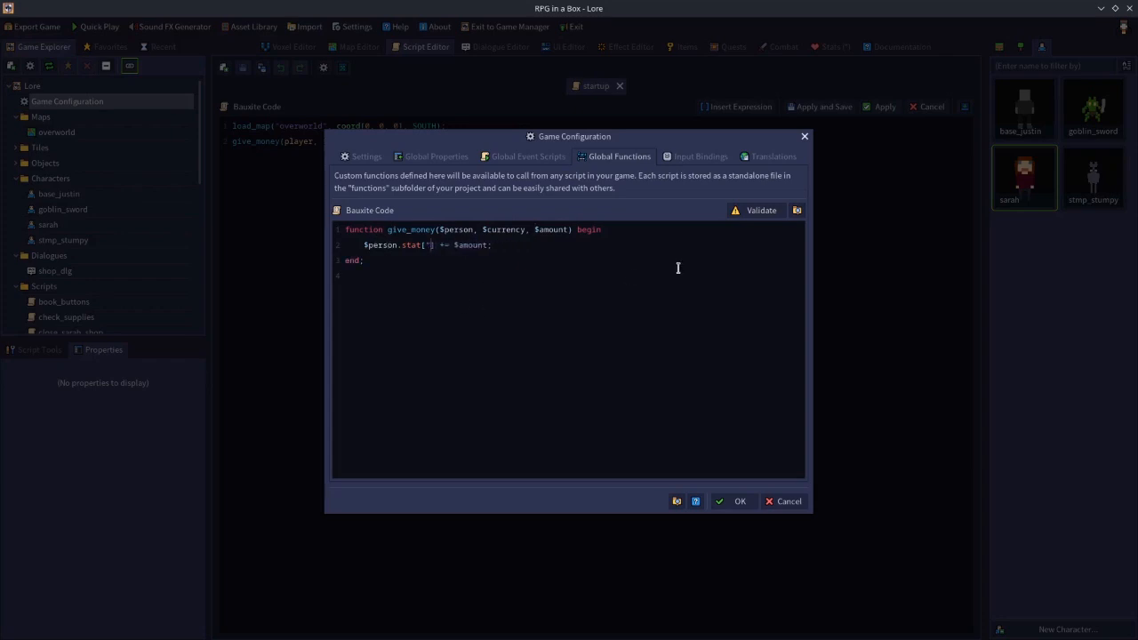
{"action": "type", "text": "$currency"}
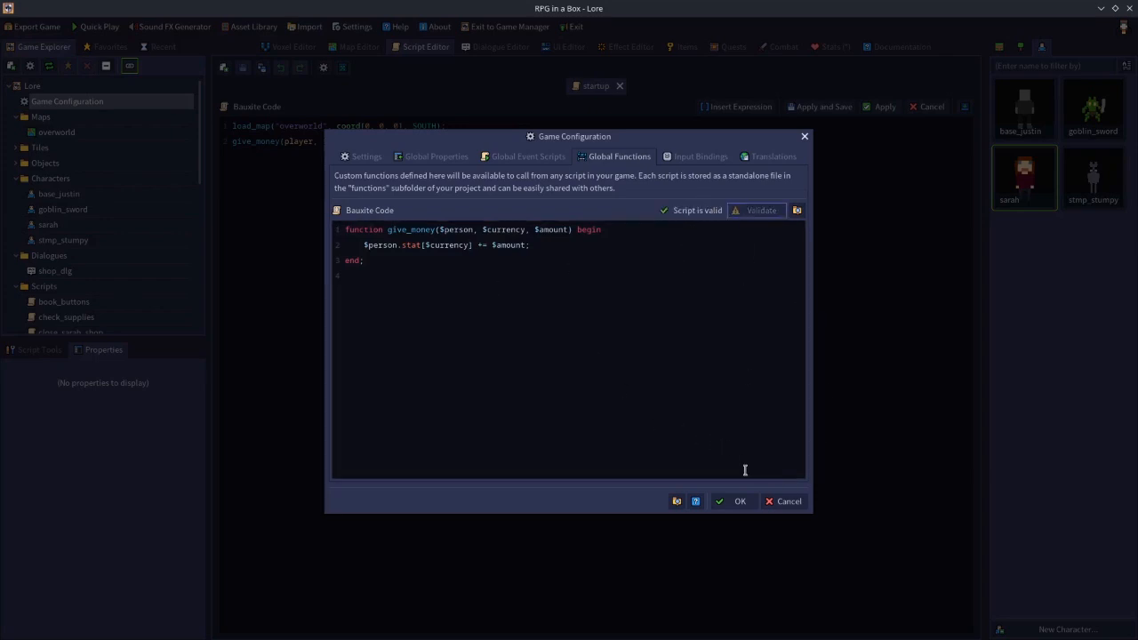
{"action": "left_click", "coordinate": [728, 504]}
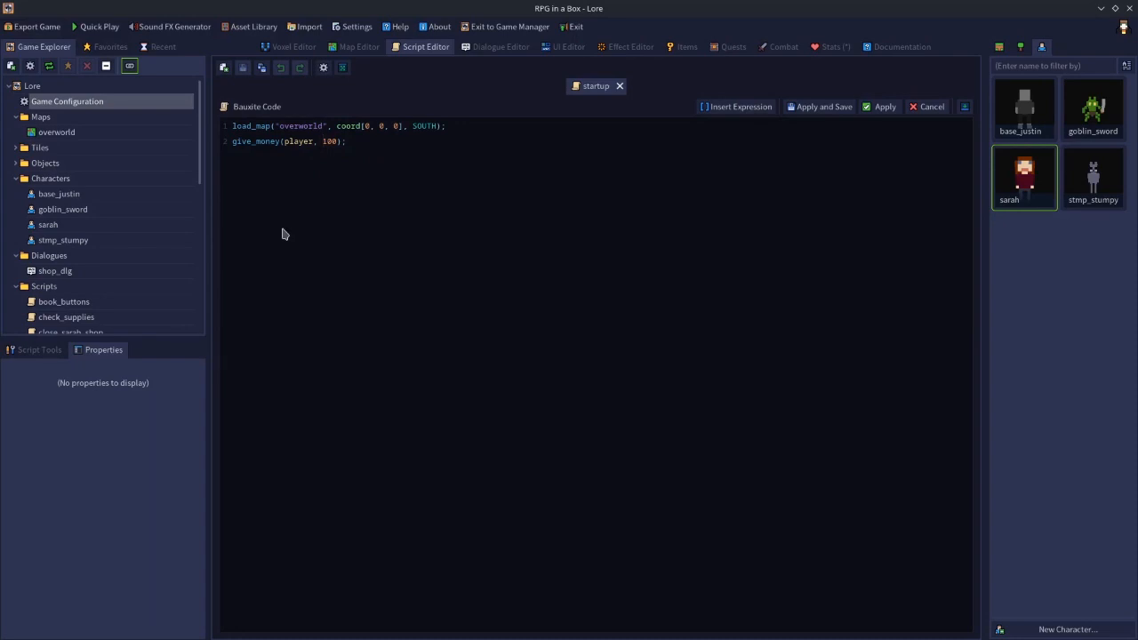
Add "currency" as the second argument of the player's give_money call in the startup script.
{"action": "type", "text": "\"currency"}
{"action": "key", "text": "Right"}
{"action": "type", "text": ","}
{"action": "left_click_drag", "start_coordinate": [412, 126], "coordinate": [247, 160]}
{"action": "left_click", "coordinate": [411, 152]}
Duplicate the player's give_money line onto a new third line of the startup script.
{"action": "left_click_drag", "start_coordinate": [410, 142], "coordinate": [197, 139]}
{"action": "key", "text": "ctrl+c"}
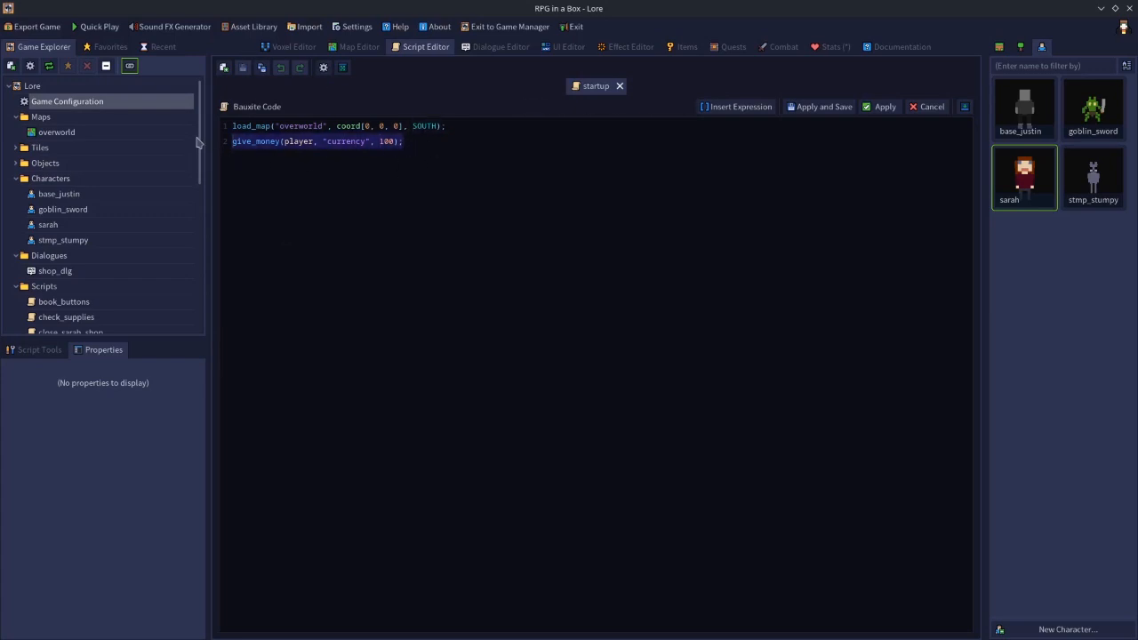
{"action": "left_click", "coordinate": [416, 144]}
{"action": "key", "text": "Return"}
{"action": "key", "text": "ctrl+v"}
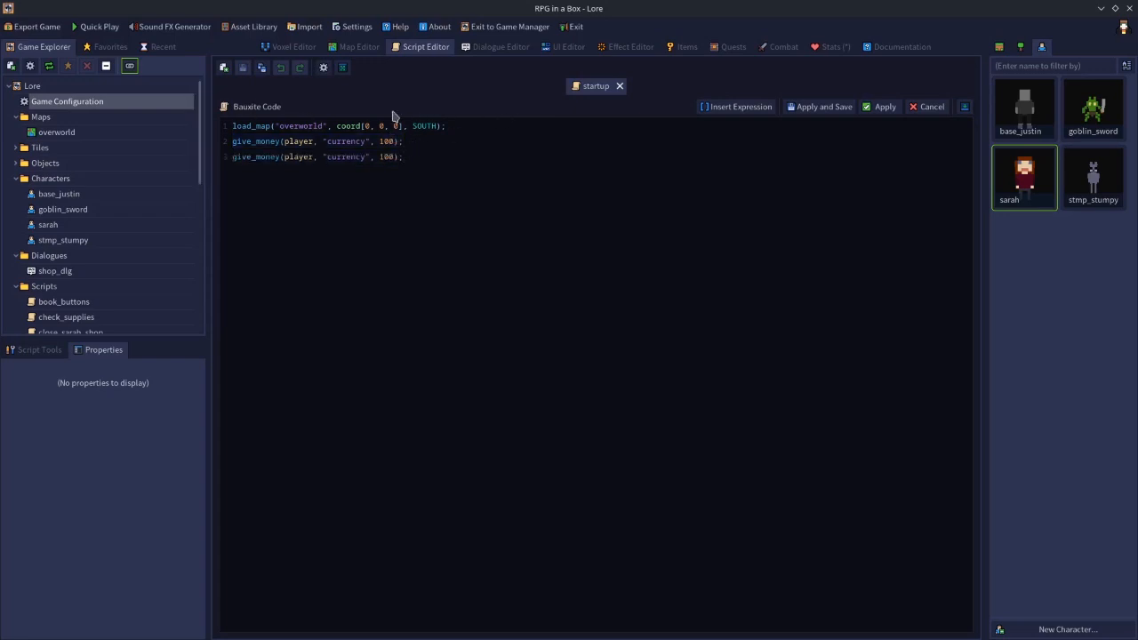
Change the duplicated call's currency argument to "diamond" and save the startup script.
{"action": "left_click", "coordinate": [365, 157]}
{"action": "key", "text": "BackSpace"}
{"action": "key", "text": "BackSpace"}
{"action": "key", "text": "BackSpace"}
{"action": "key", "text": "BackSpace"}
{"action": "key", "text": "BackSpace"}
{"action": "key", "text": "BackSpace"}
{"action": "key", "text": "BackSpace"}
{"action": "key", "text": "BackSpace"}
{"action": "type", "text": "diamond"}
{"action": "left_click", "coordinate": [796, 108]}
Try red_book.png as the Diamond currency's image and set the image back to (None).
{"action": "left_click", "coordinate": [834, 47]}
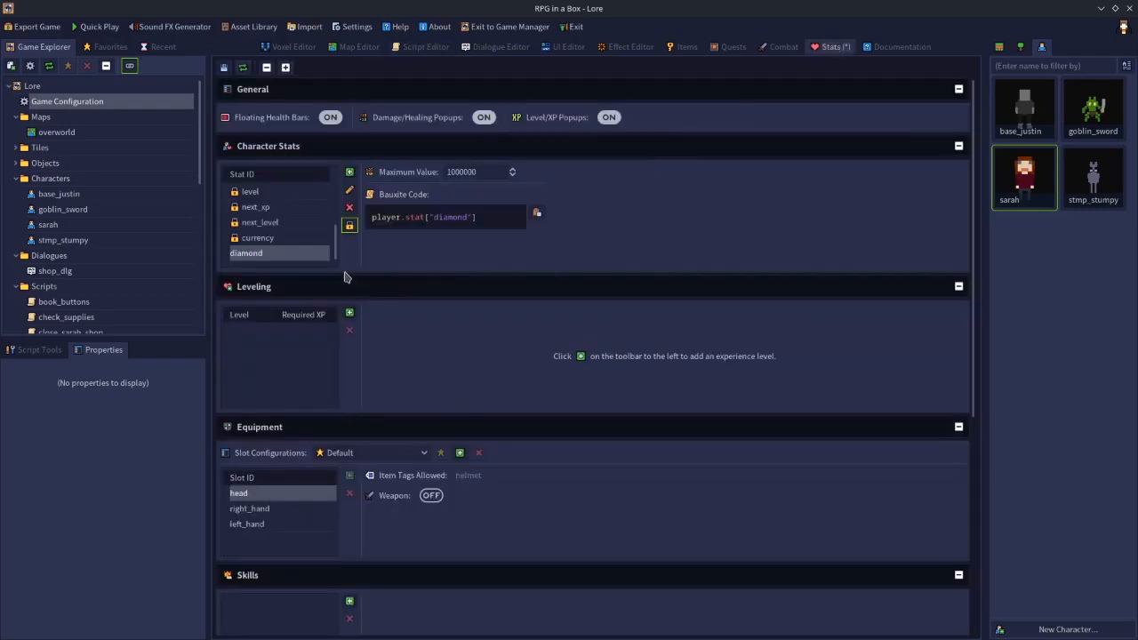
{"action": "scroll", "coordinate": [342, 243], "scroll_direction": "down", "scroll_amount": 5}
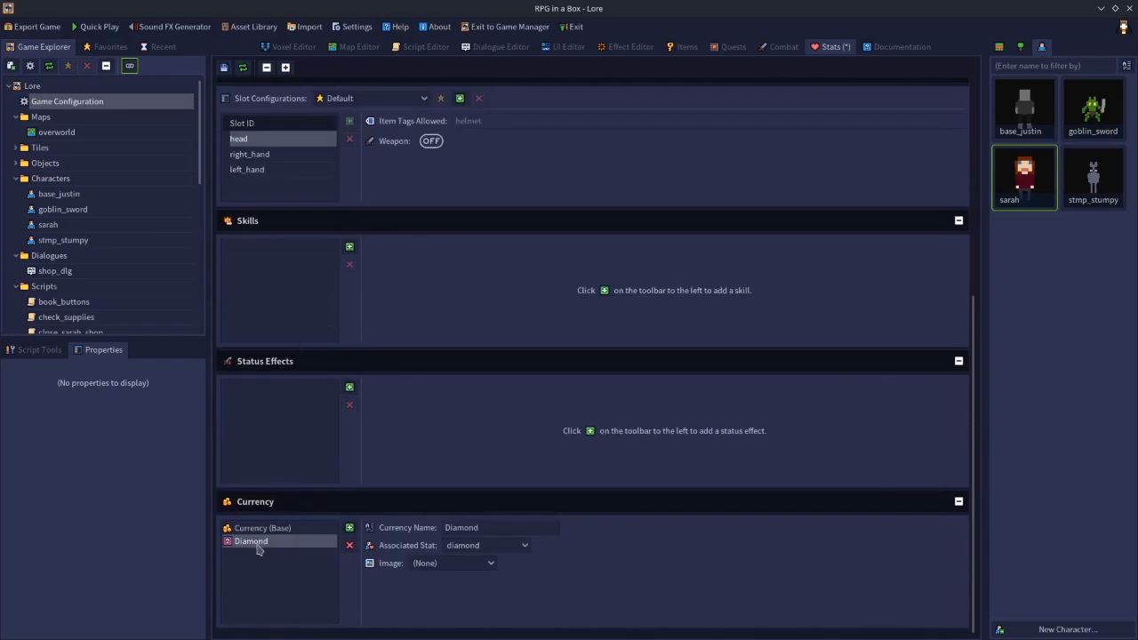
{"action": "left_click", "coordinate": [449, 563]}
{"action": "left_click", "coordinate": [450, 604]}
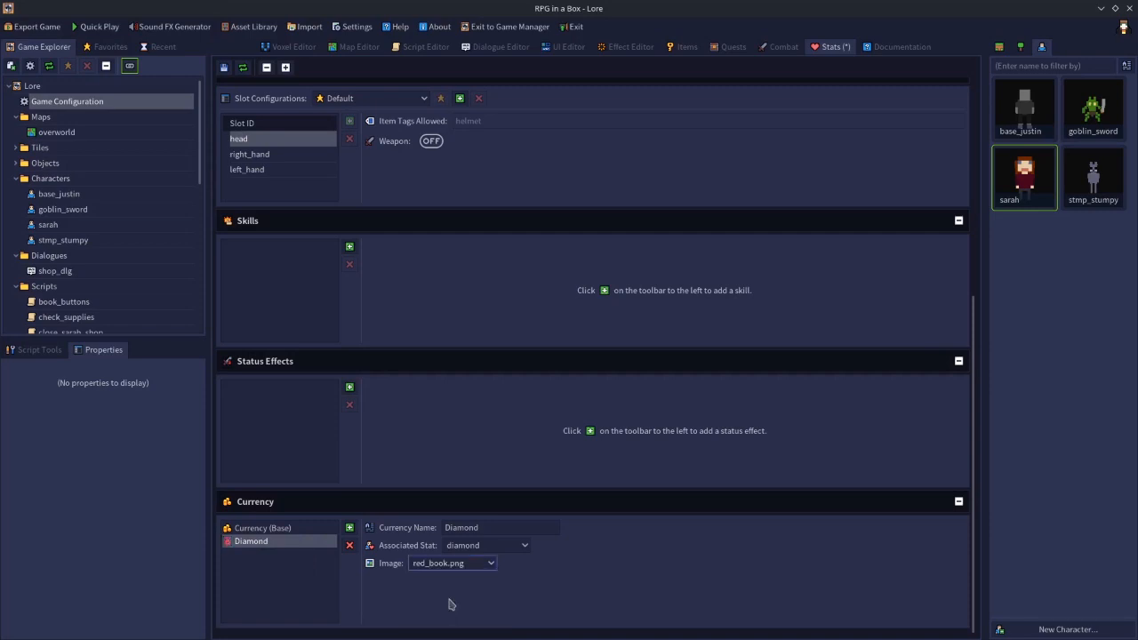
{"action": "left_click", "coordinate": [439, 563]}
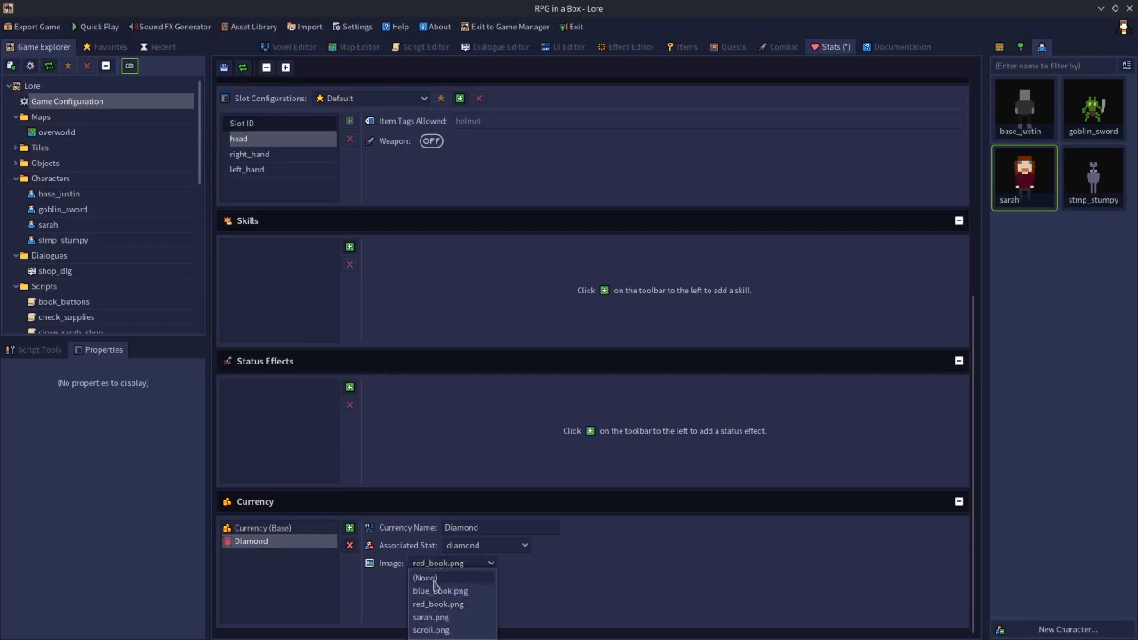
{"action": "left_click", "coordinate": [427, 578]}
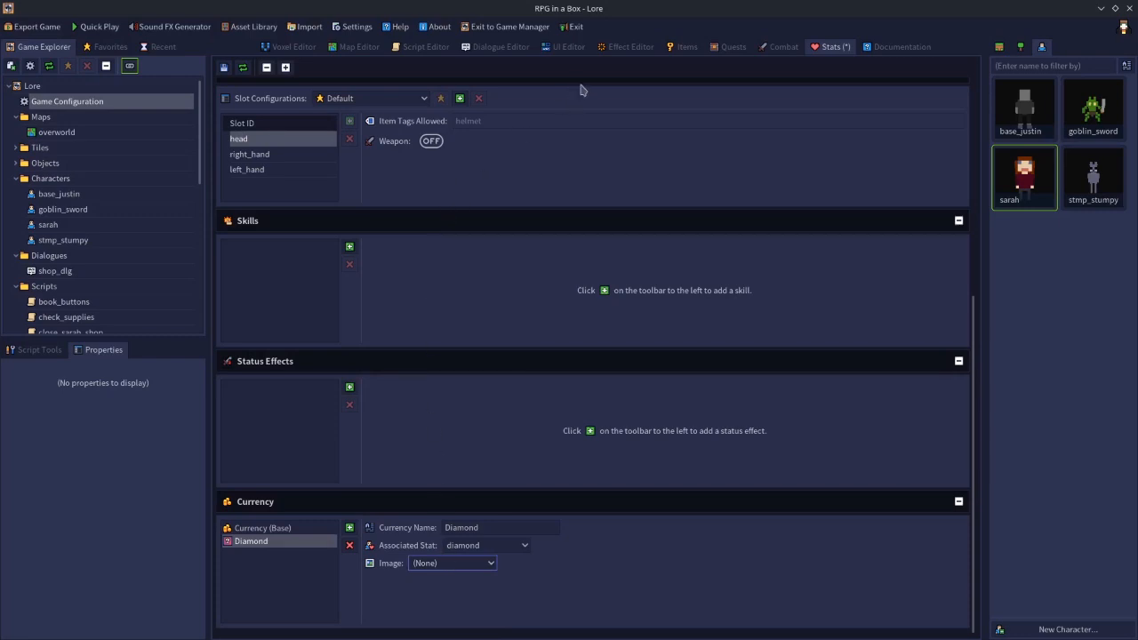
Add a new item, create a 16x16 image named diamond for it, and choose drawing colour 2e6780.
{"action": "left_click", "coordinate": [687, 49]}
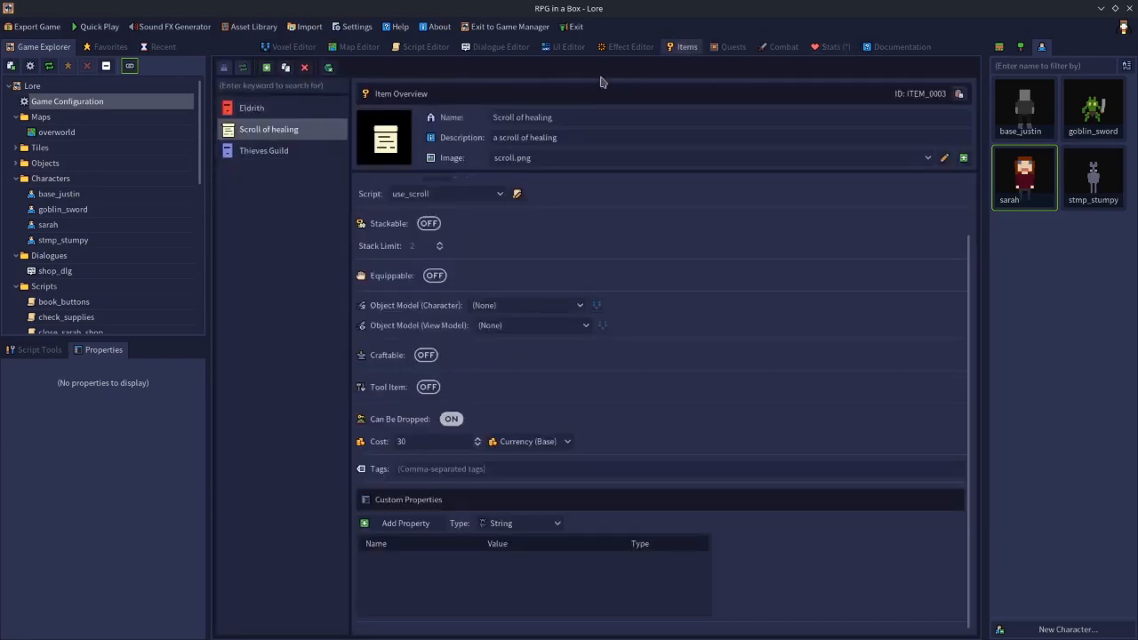
{"action": "left_click", "coordinate": [267, 68]}
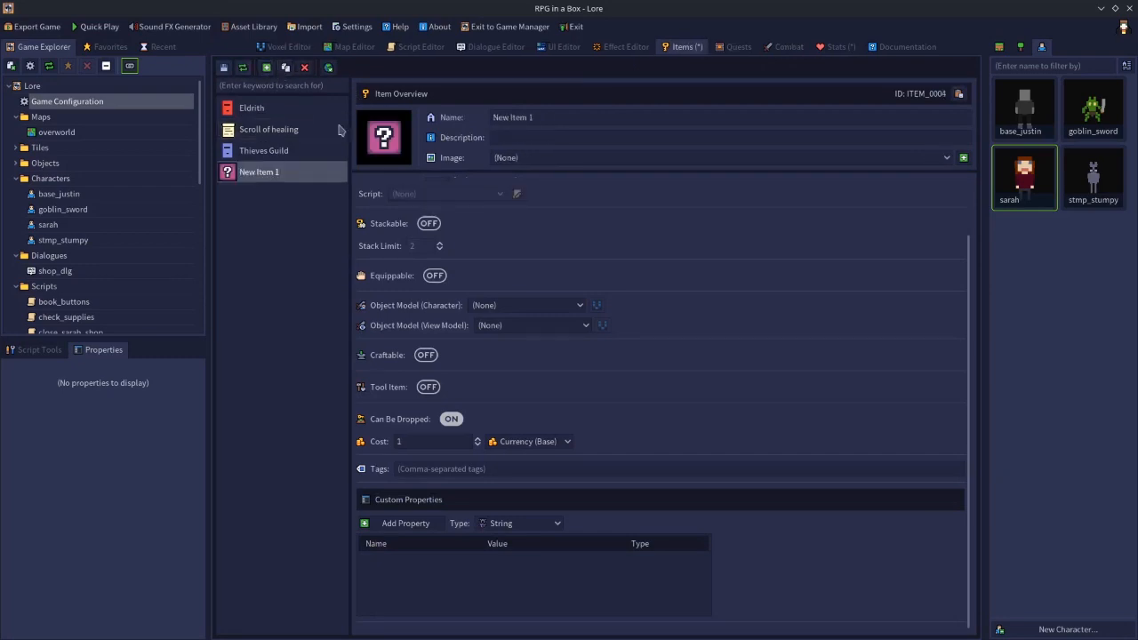
{"action": "left_click", "coordinate": [963, 158]}
{"action": "left_click", "coordinate": [992, 168]}
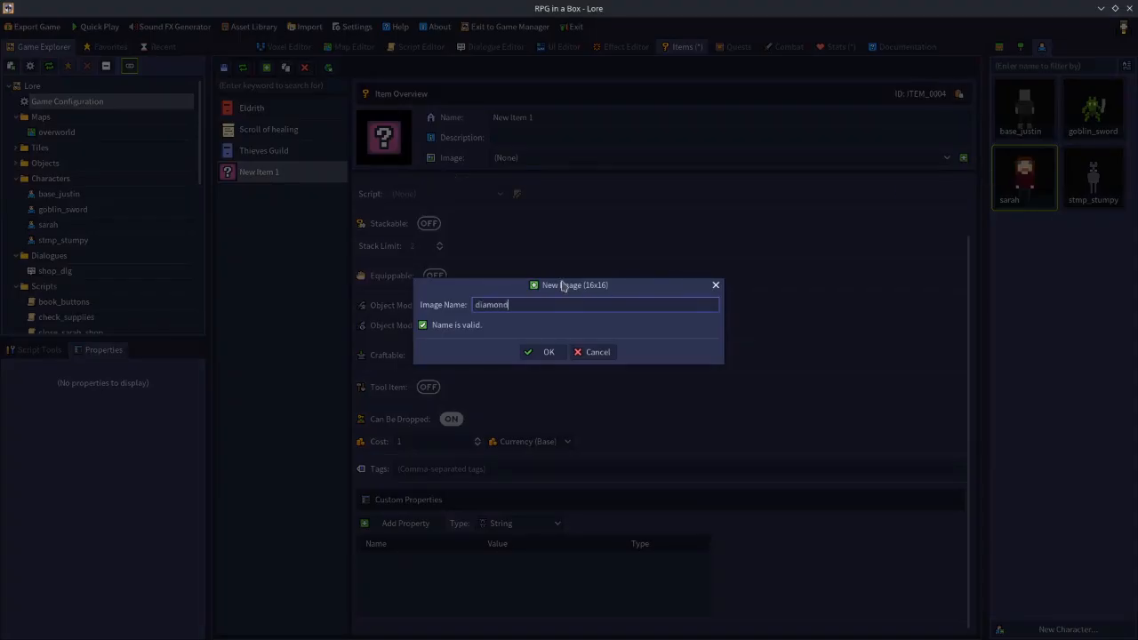
{"action": "key", "text": "Return"}
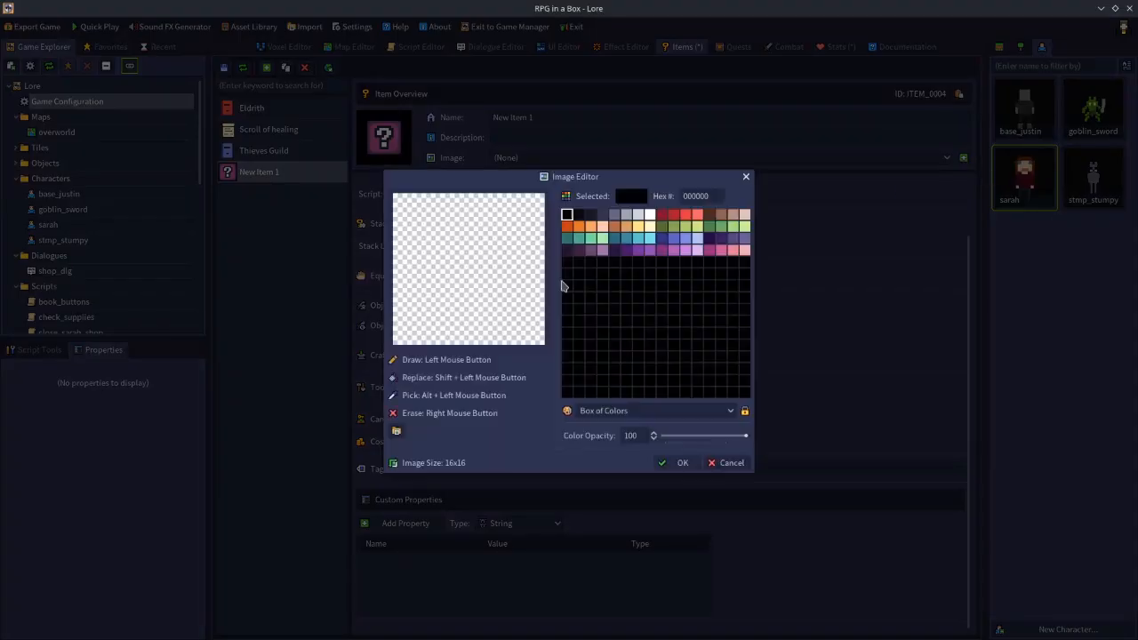
{"action": "left_click", "coordinate": [614, 239]}
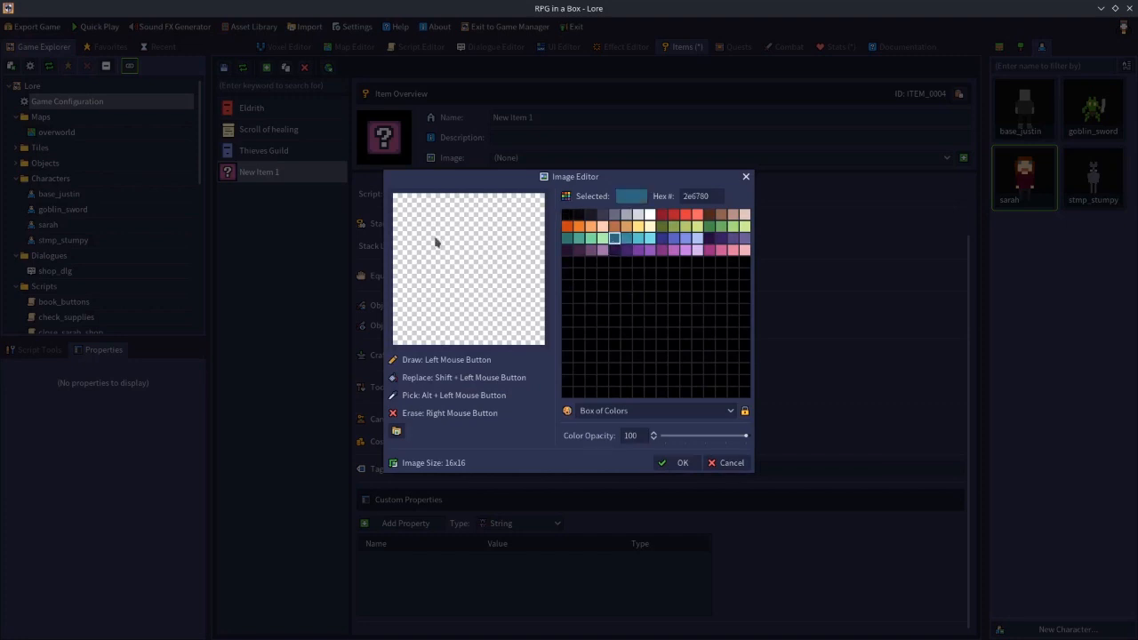
Draw a gem on the 16x16 canvas with a 56c4cc top strip and a 3d8a9c outline tapering to a point at the bottom.
{"action": "left_click", "coordinate": [638, 238]}
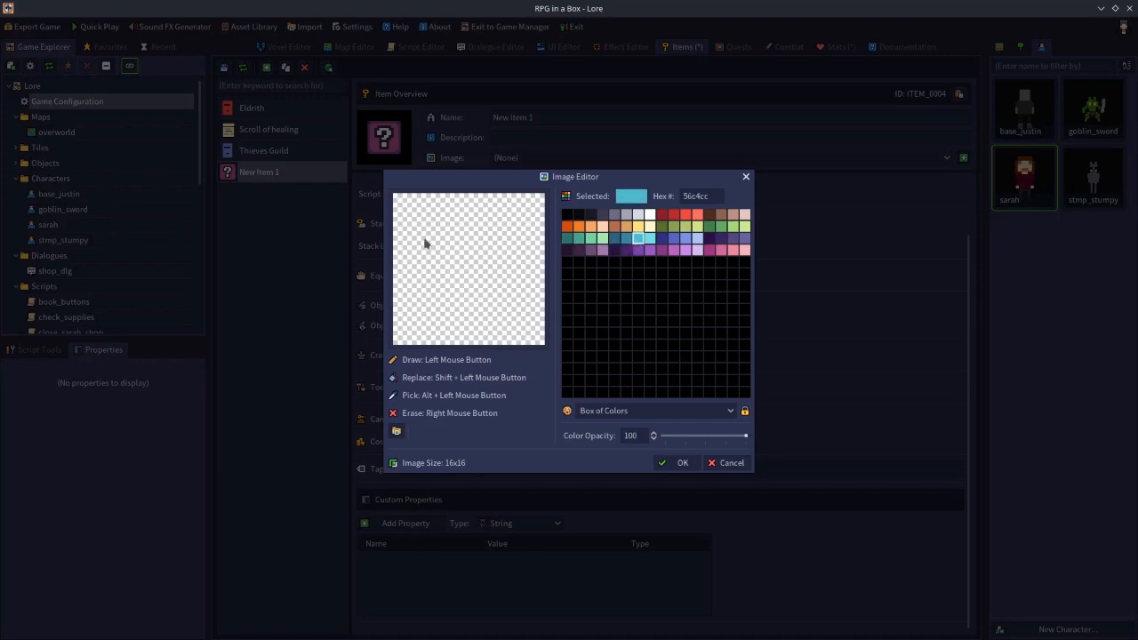
{"action": "left_click_drag", "start_coordinate": [436, 239], "coordinate": [506, 240]}
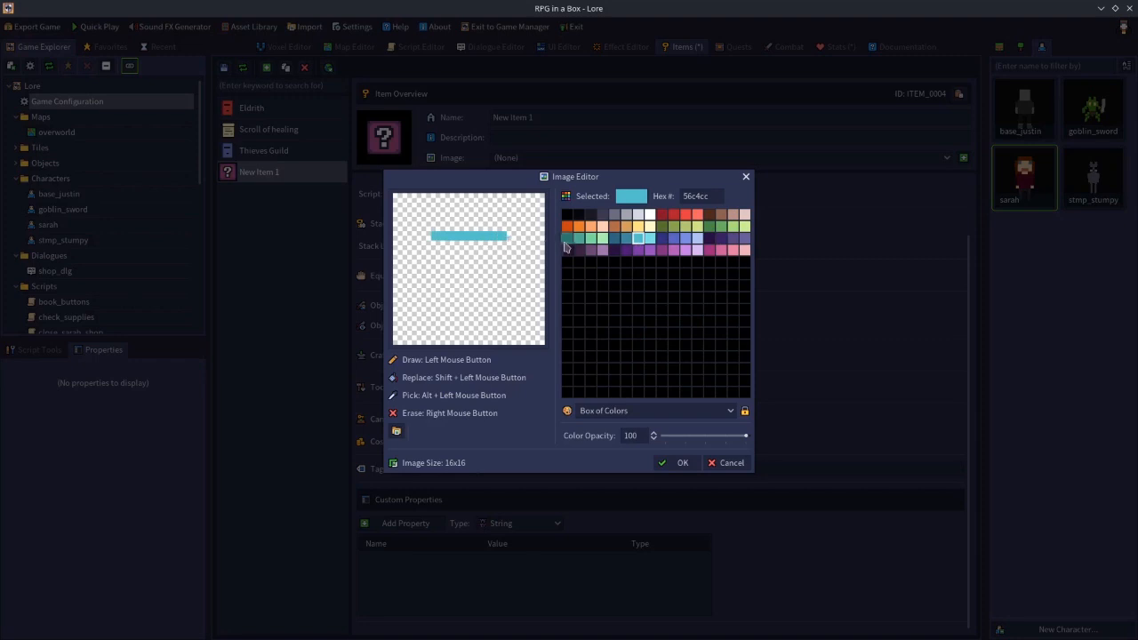
{"action": "left_click", "coordinate": [626, 239]}
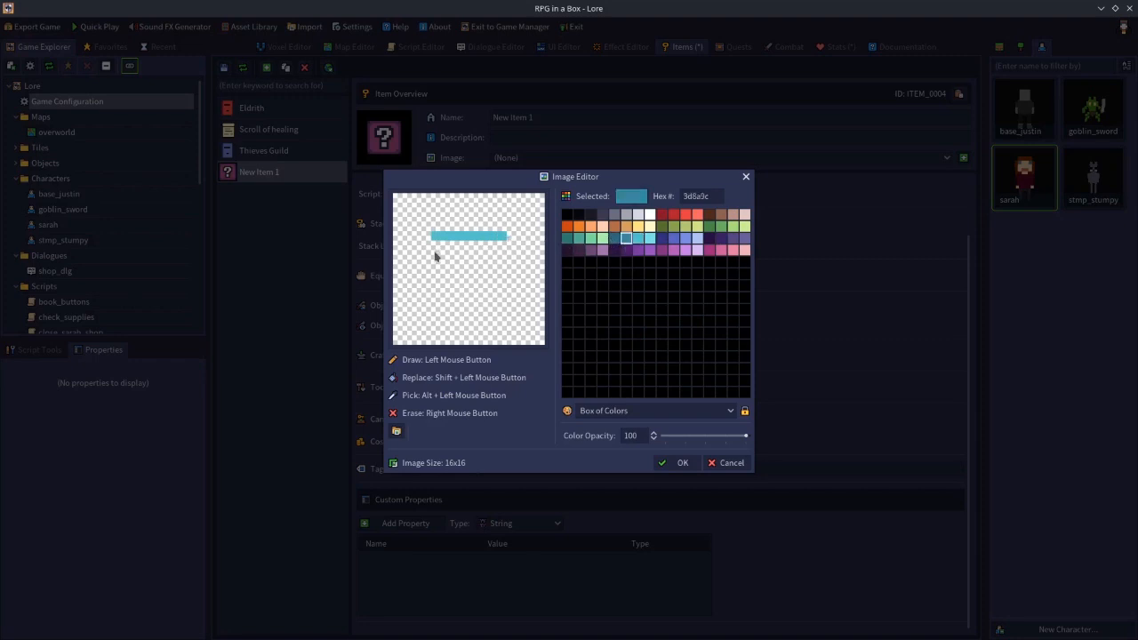
{"action": "left_click_drag", "start_coordinate": [425, 247], "coordinate": [520, 252]}
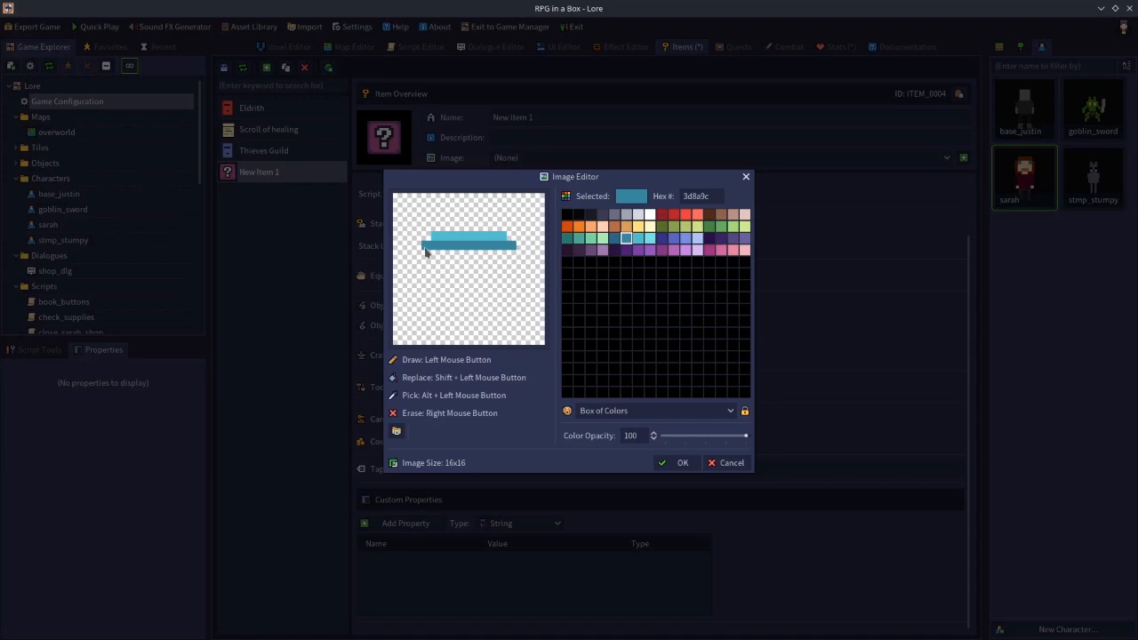
{"action": "mouse_move", "coordinate": [425, 259]}
{"action": "left_mouse_down"}
{"action": "mouse_move", "coordinate": [473, 305]}
{"action": "mouse_move", "coordinate": [517, 258]}
{"action": "left_mouse_up"}
Fill the inside of the gem with color 2e6780 and save the image as diamond.png.
{"action": "left_click", "coordinate": [614, 237]}
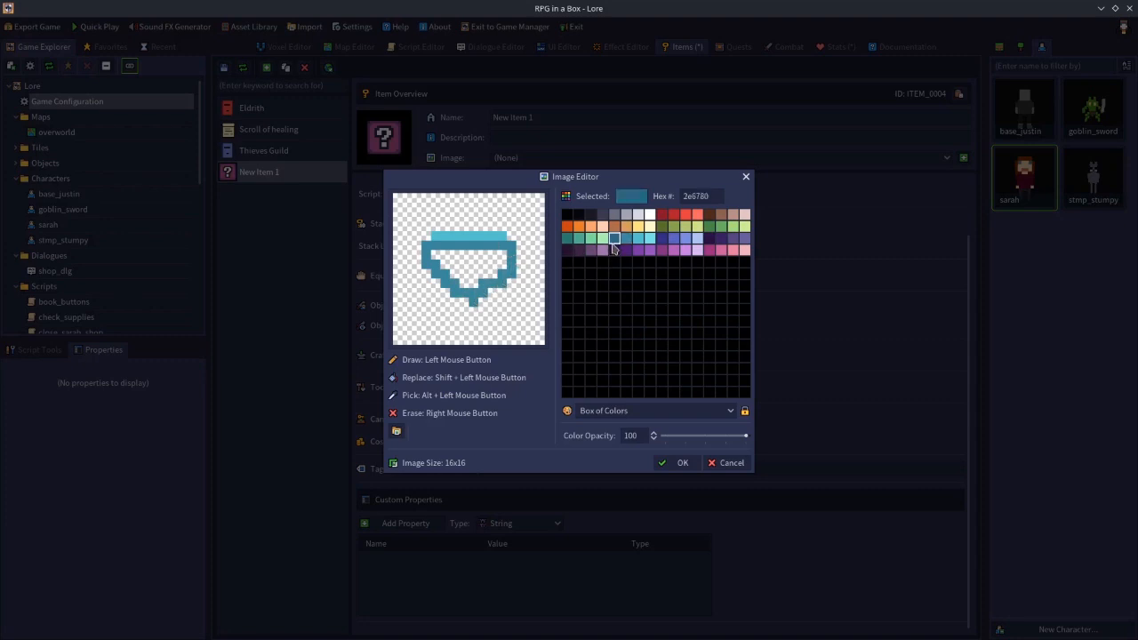
{"action": "mouse_move", "coordinate": [439, 258]}
{"action": "left_mouse_down"}
{"action": "mouse_move", "coordinate": [500, 257]}
{"action": "mouse_move", "coordinate": [507, 266]}
{"action": "mouse_move", "coordinate": [475, 278]}
{"action": "mouse_move", "coordinate": [478, 288]}
{"action": "mouse_move", "coordinate": [443, 277]}
{"action": "mouse_move", "coordinate": [504, 269]}
{"action": "left_mouse_up"}
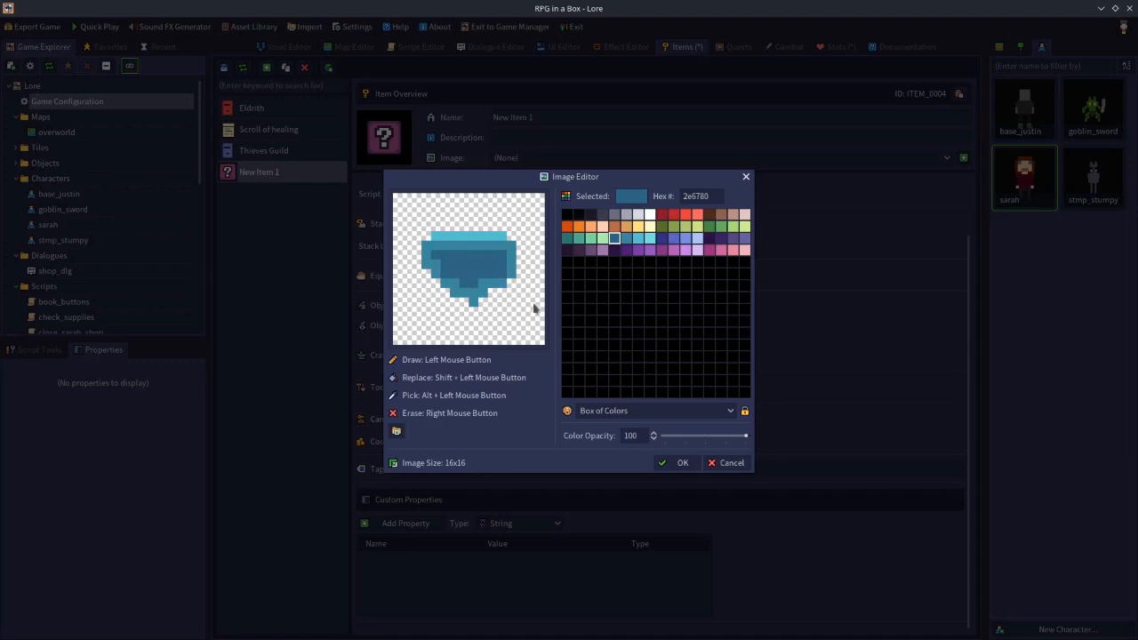
{"action": "left_click", "coordinate": [672, 461]}
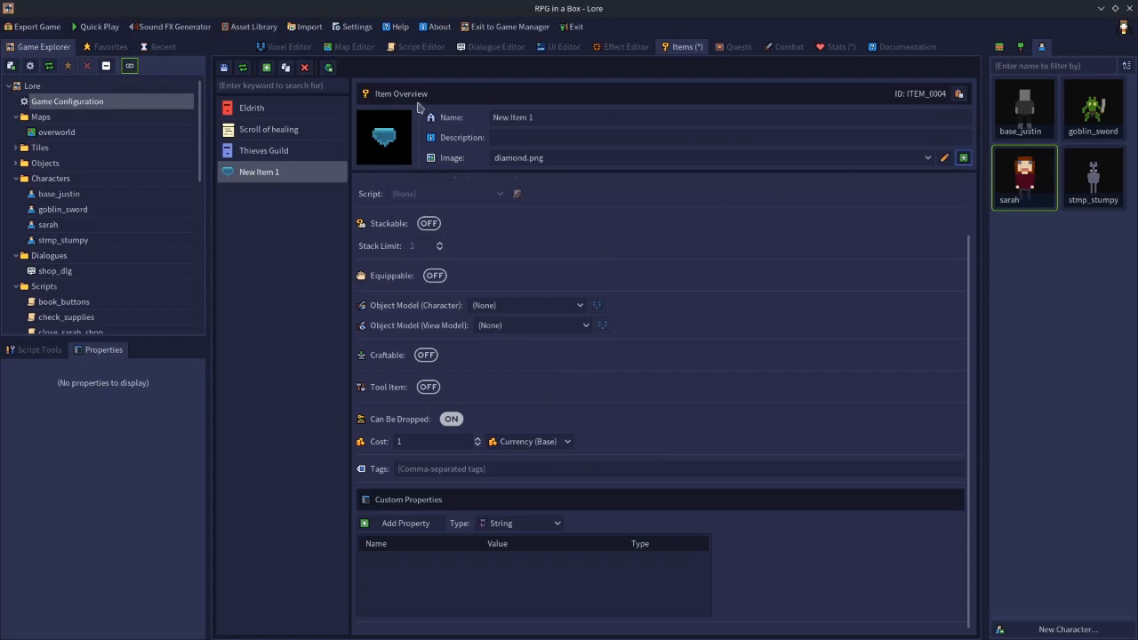
Delete the placeholder item New Item 1 and save the item list.
{"action": "left_click", "coordinate": [302, 71]}
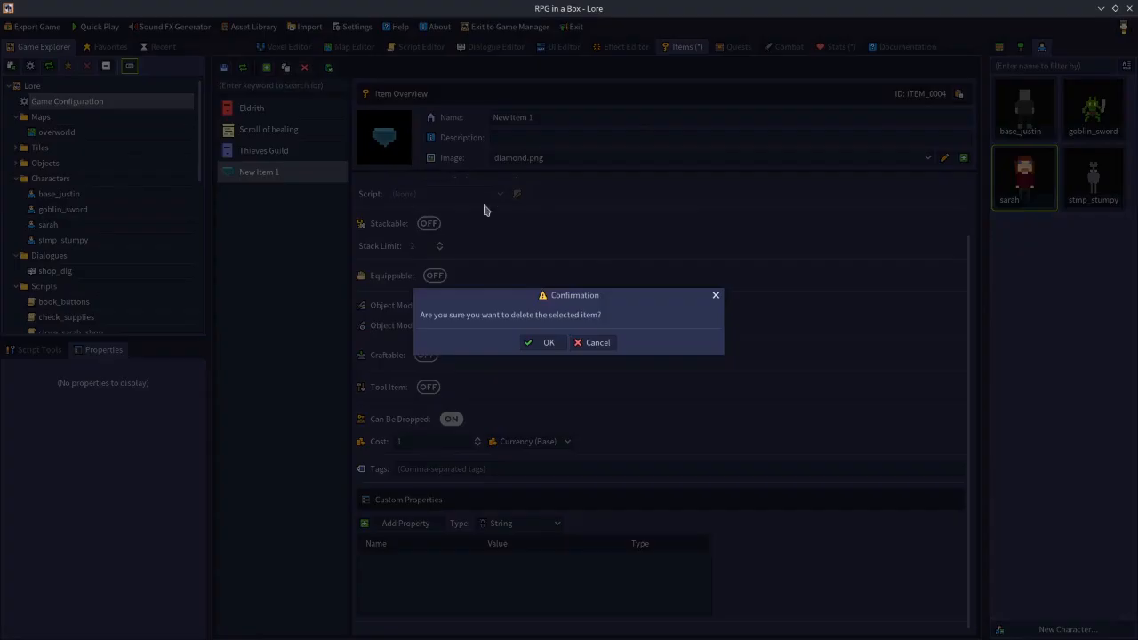
{"action": "left_click", "coordinate": [548, 343]}
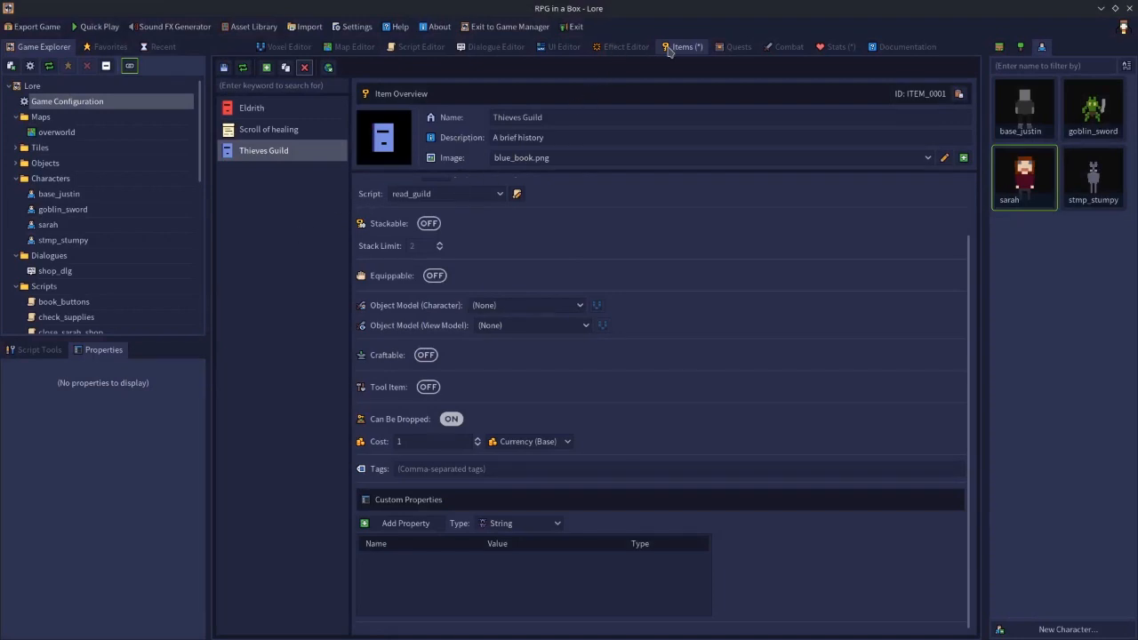
{"action": "left_click", "coordinate": [224, 68]}
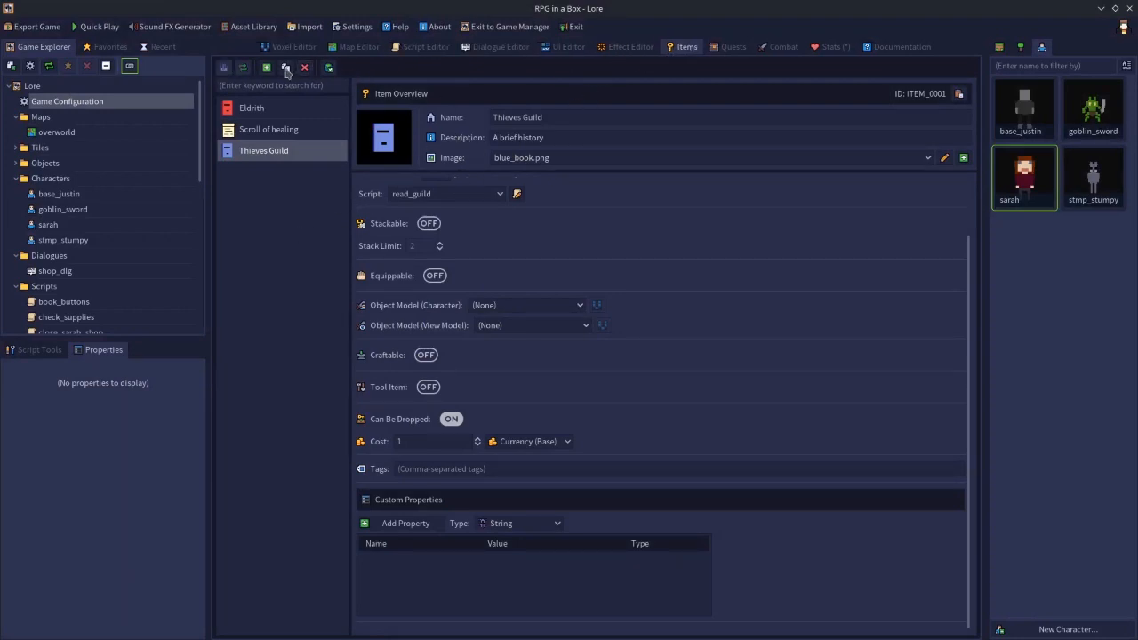
Assign diamond.png as the image of the Diamond currency in the game's stats.
{"action": "left_click", "coordinate": [832, 50]}
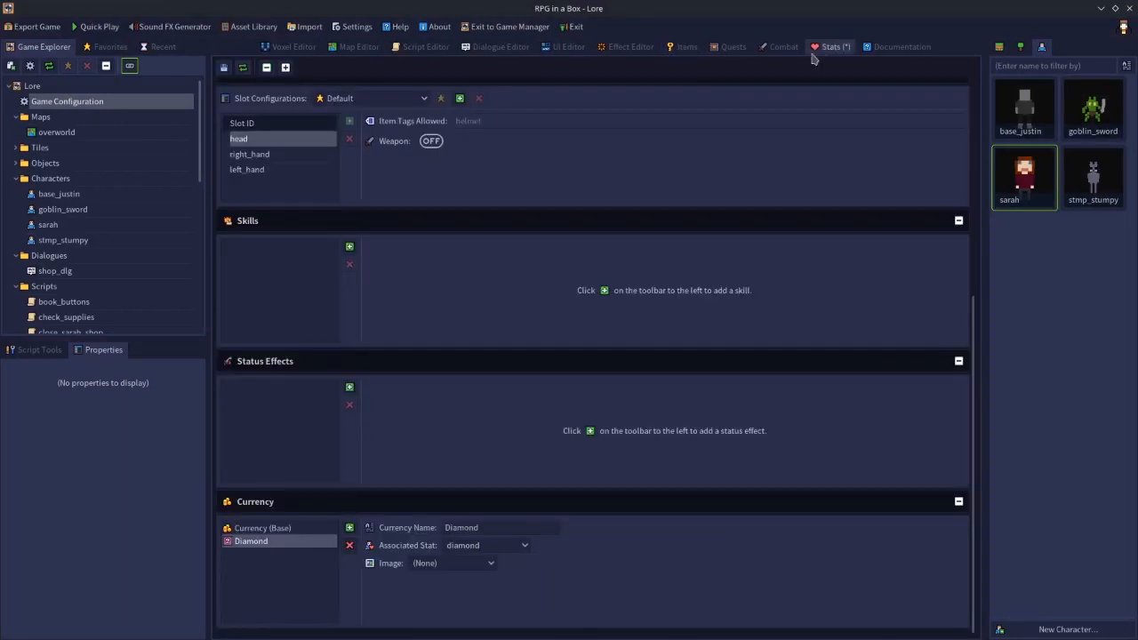
{"action": "left_click", "coordinate": [425, 564]}
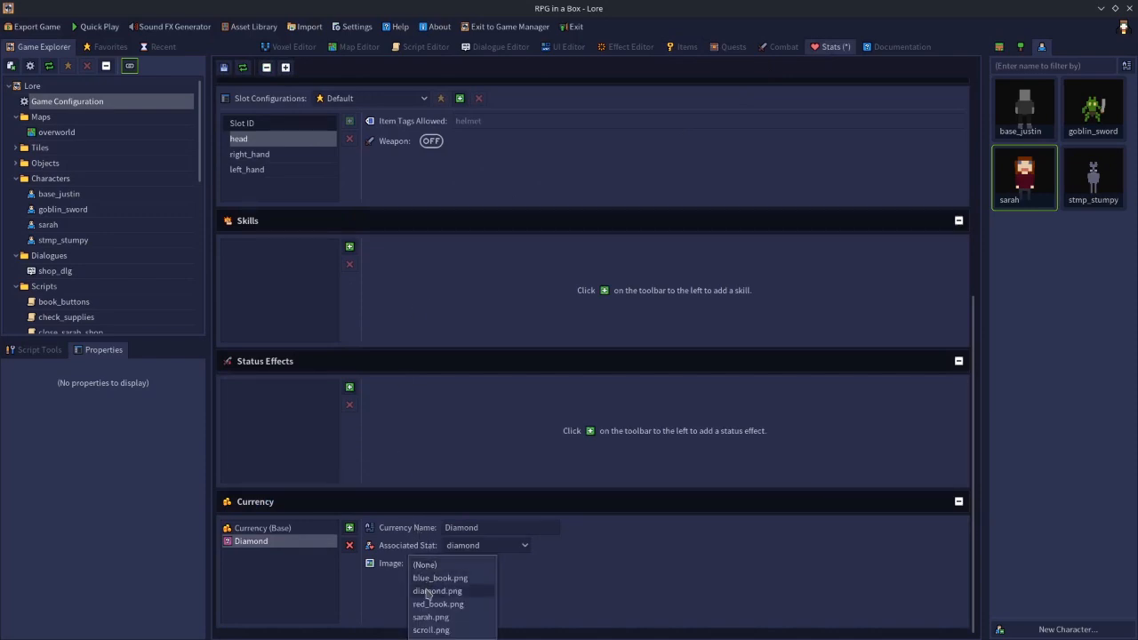
{"action": "left_click", "coordinate": [430, 592]}
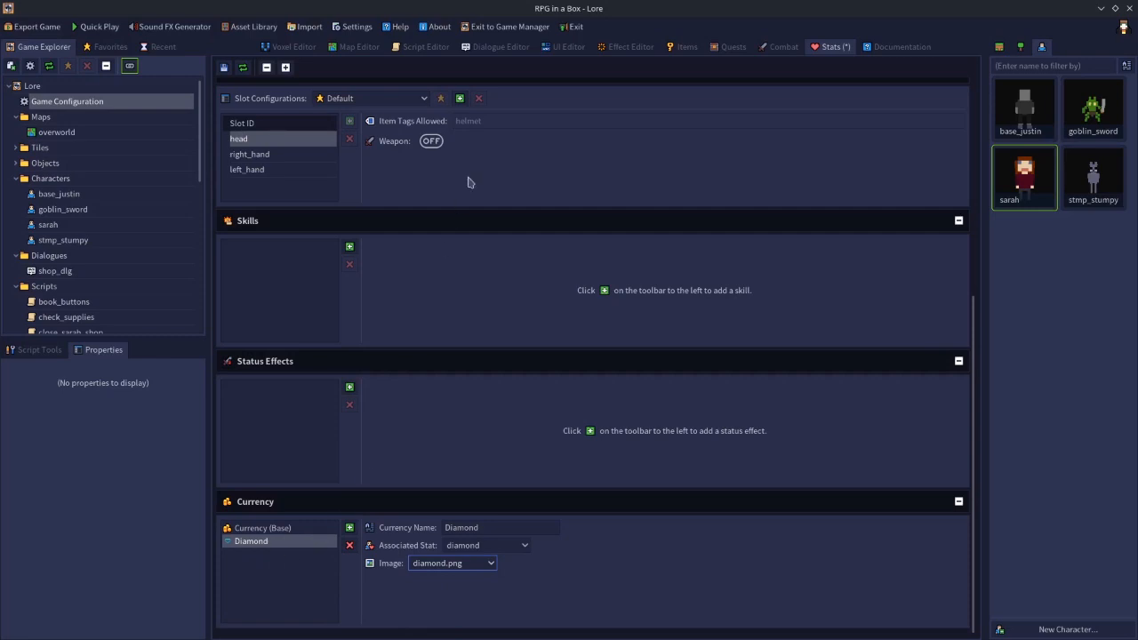
Open the custom Inventory widget for editing and delete all five item slots in its bottom row.
{"action": "left_click", "coordinate": [560, 49]}
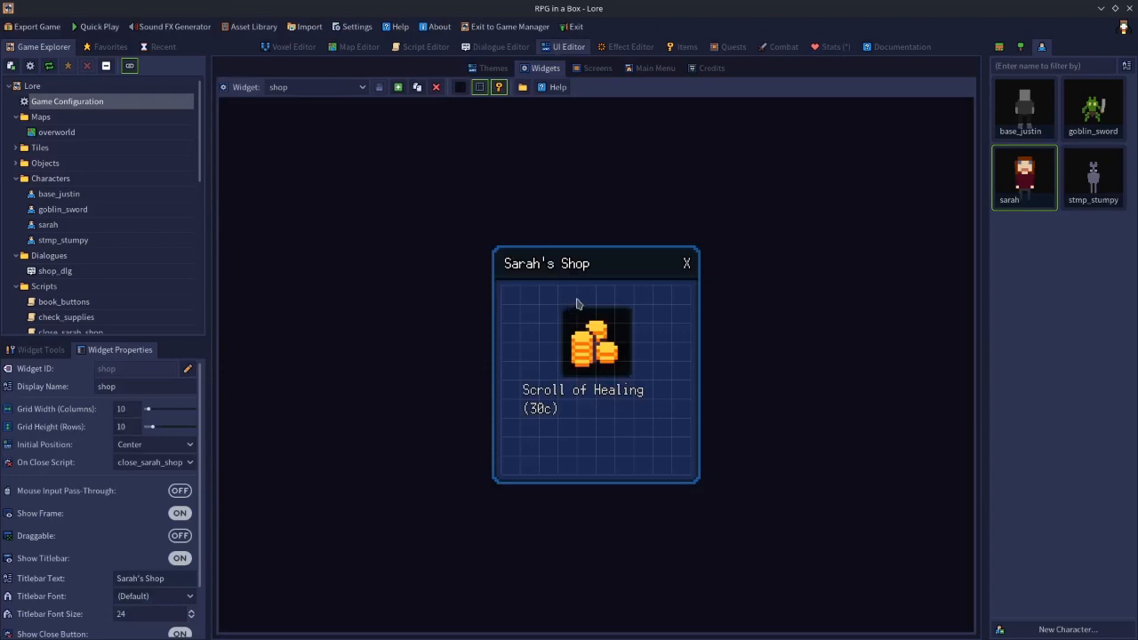
{"action": "left_click", "coordinate": [336, 88]}
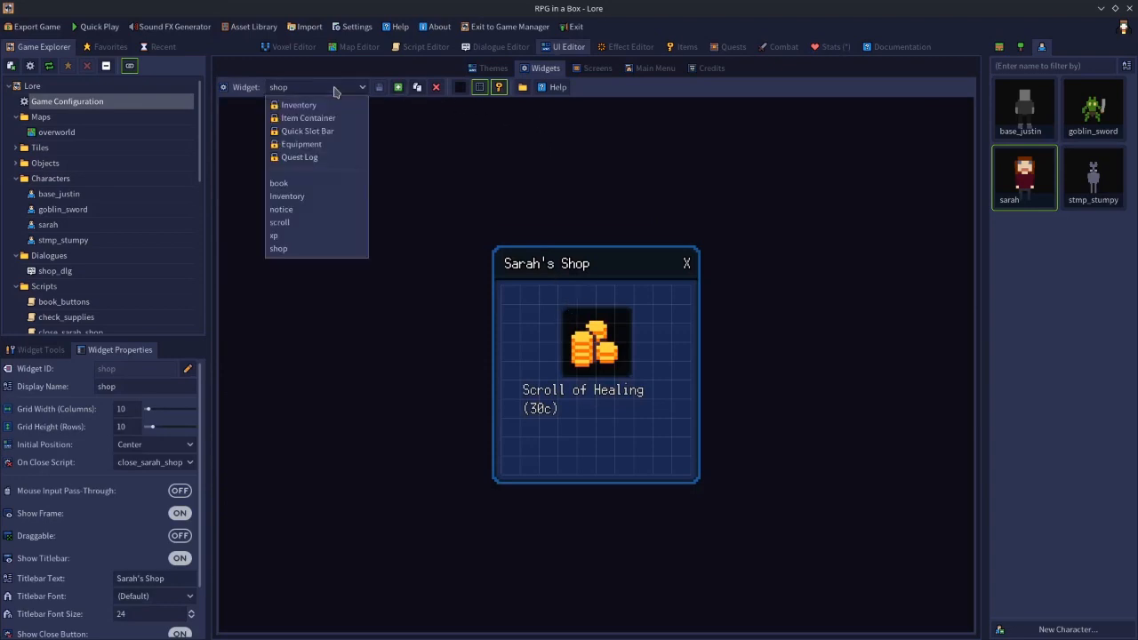
{"action": "left_click", "coordinate": [287, 197]}
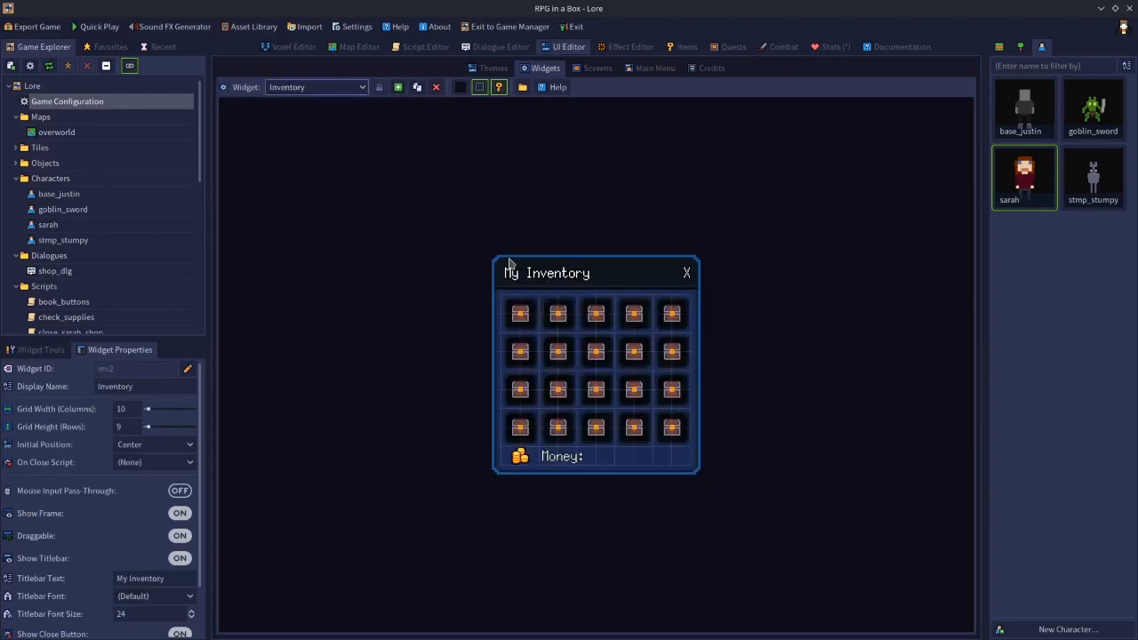
{"action": "left_click", "coordinate": [525, 434]}
{"action": "left_click", "coordinate": [559, 435]}
{"action": "key", "text": "Delete"}
{"action": "left_click", "coordinate": [603, 437]}
{"action": "key", "text": "Delete"}
{"action": "left_click", "coordinate": [633, 438]}
{"action": "key", "text": "Delete"}
{"action": "left_click", "coordinate": [667, 435]}
{"action": "key", "text": "Delete"}
Move the coin image and the Money label up directly beneath the remaining item slots.
{"action": "left_click", "coordinate": [520, 458]}
{"action": "left_click_drag", "start_coordinate": [519, 457], "coordinate": [521, 419]}
{"action": "left_click_drag", "start_coordinate": [556, 468], "coordinate": [556, 429]}
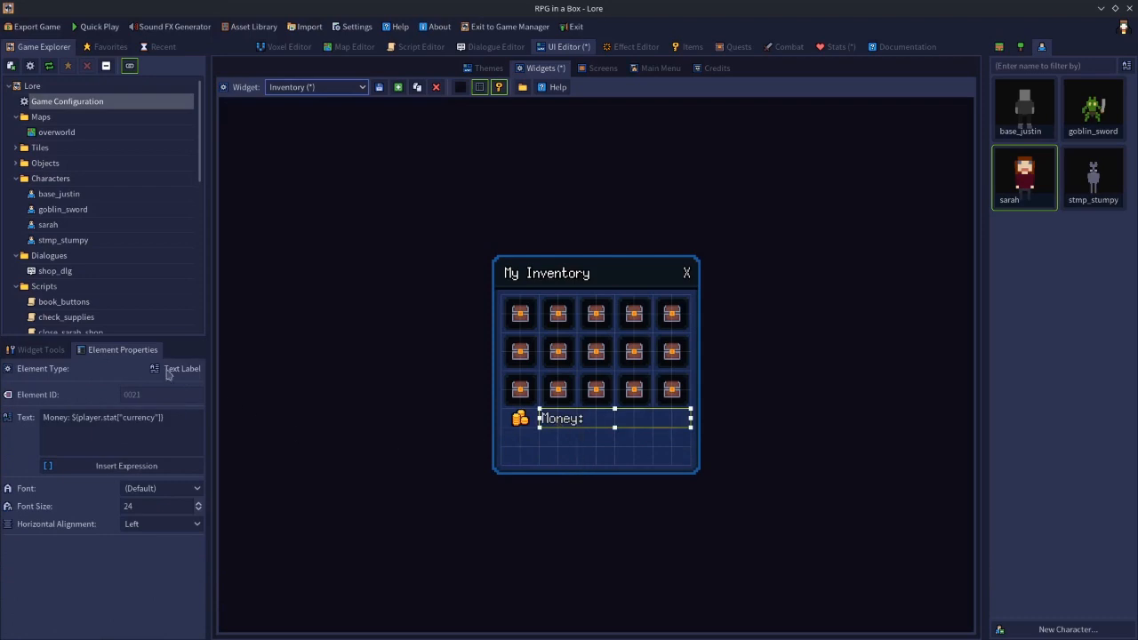
Add an image element showing diamond.png below the coin image and shrink it to one grid cell next to the label column.
{"action": "left_click", "coordinate": [36, 351]}
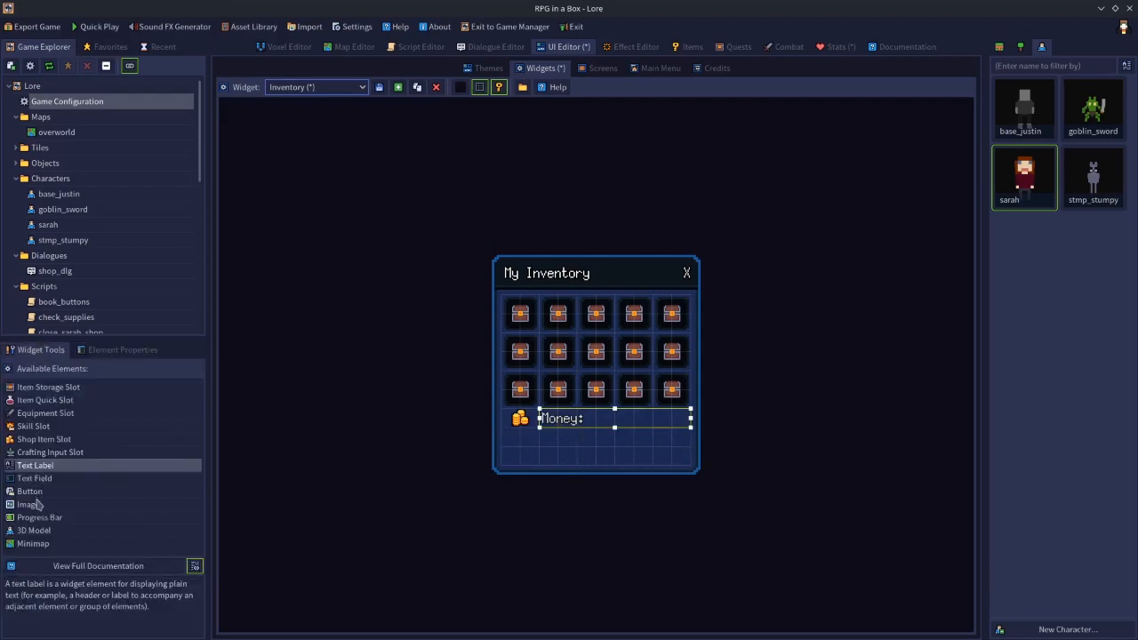
{"action": "left_click_drag", "start_coordinate": [34, 505], "coordinate": [510, 464]}
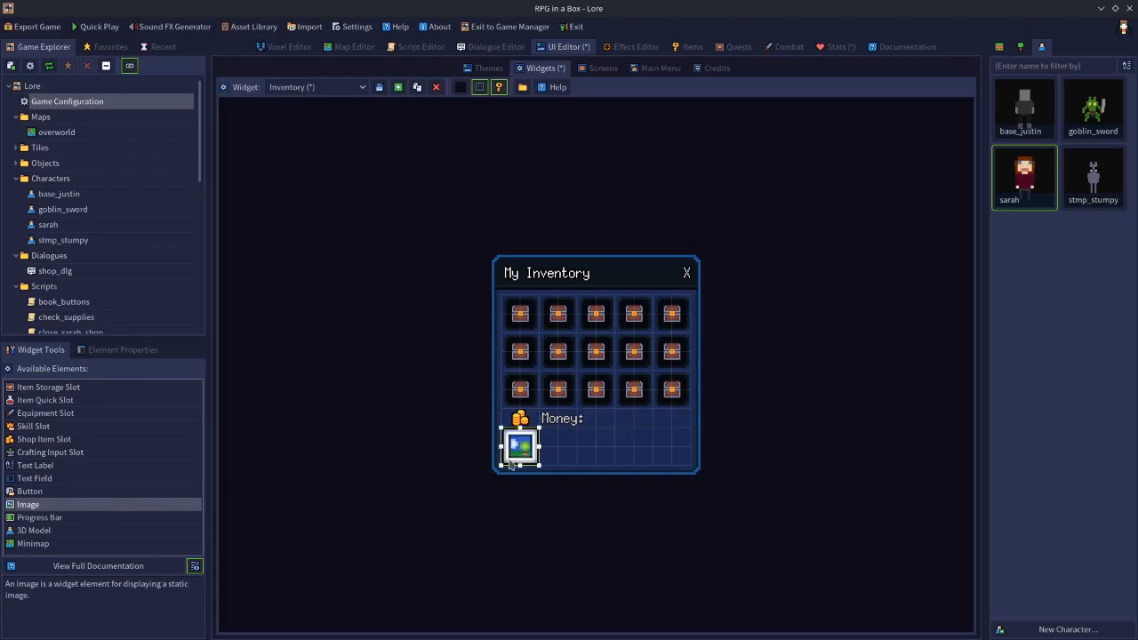
{"action": "left_click", "coordinate": [127, 351]}
{"action": "left_click", "coordinate": [145, 418]}
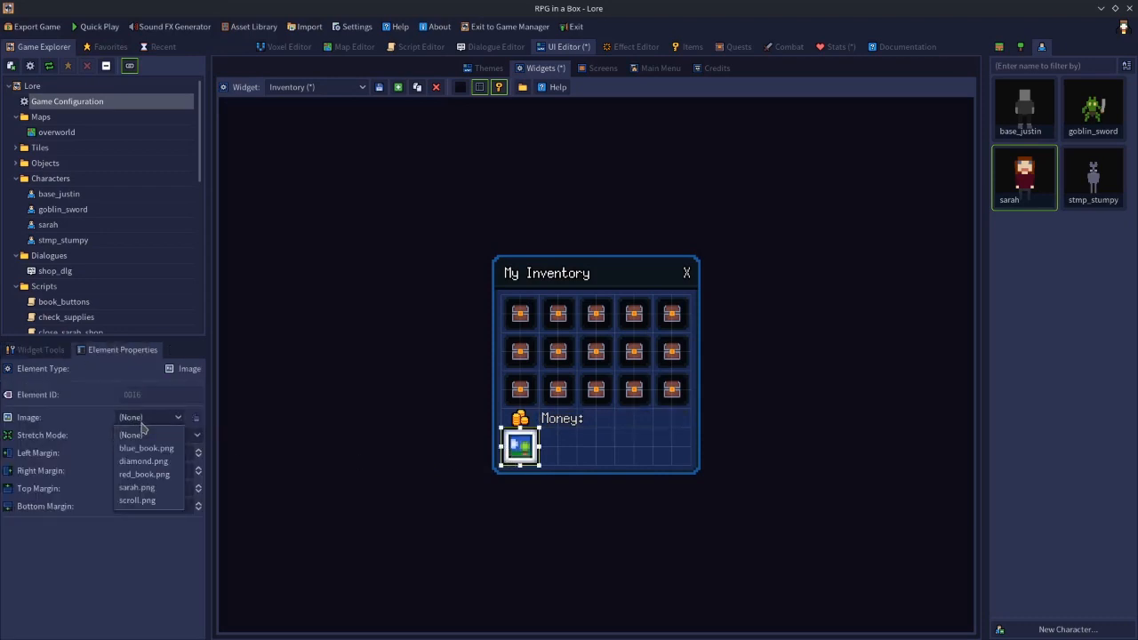
{"action": "left_click", "coordinate": [147, 466]}
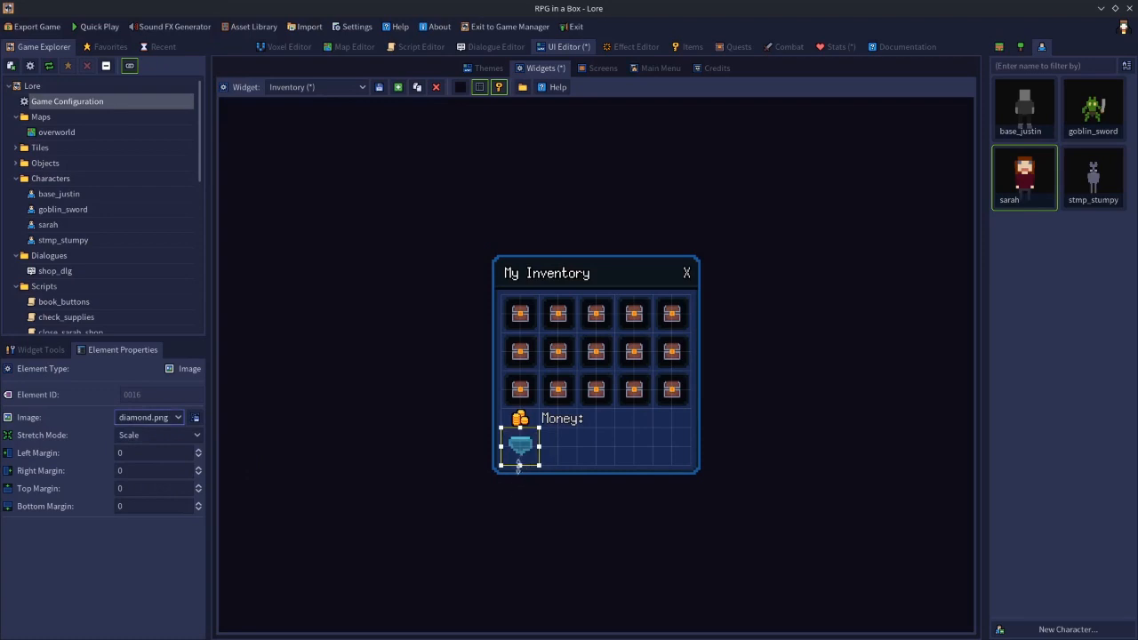
{"action": "left_click_drag", "start_coordinate": [520, 458], "coordinate": [531, 440]}
{"action": "left_click", "coordinate": [559, 495]}
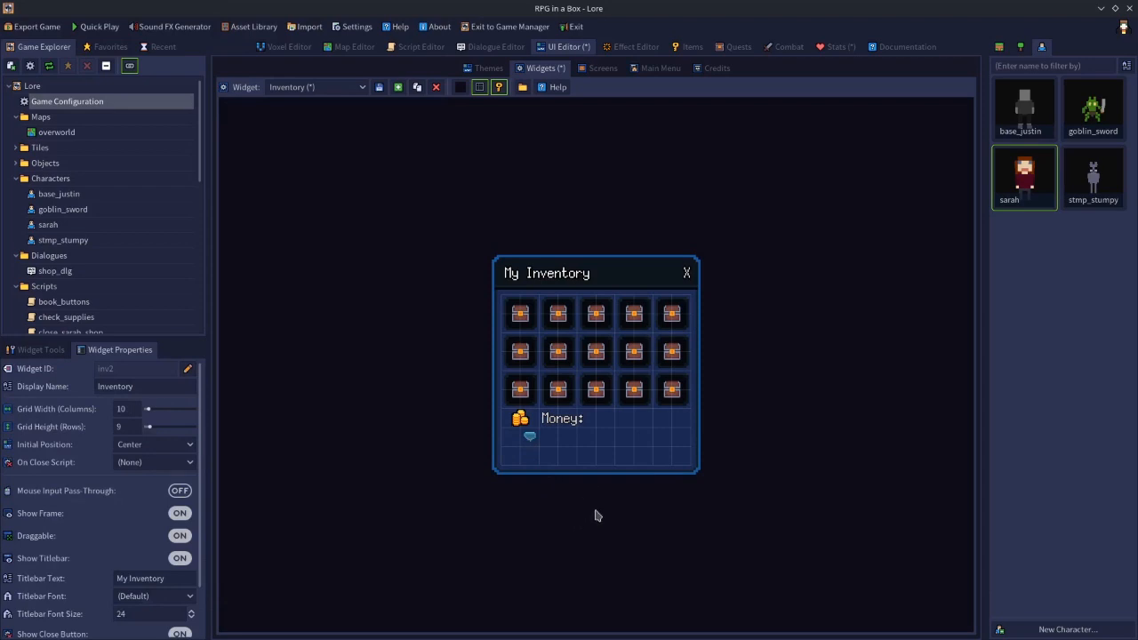
Add a text label beside the diamond image, extending to the grid's right edge, with the text "Diamond:".
{"action": "left_click", "coordinate": [44, 350]}
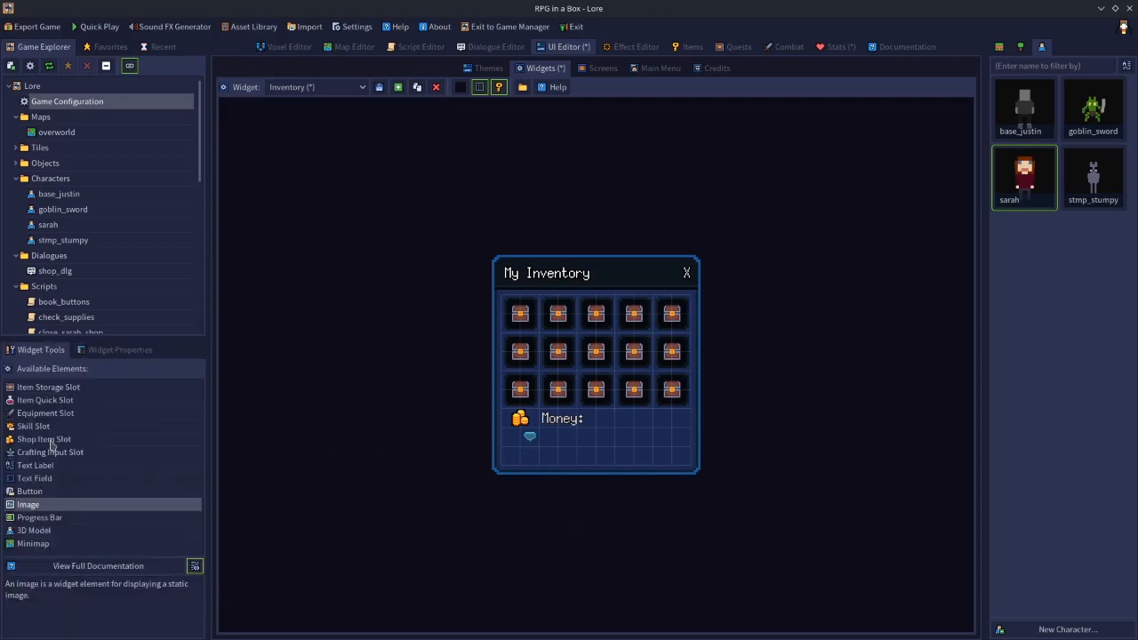
{"action": "left_click_drag", "start_coordinate": [36, 467], "coordinate": [691, 438]}
{"action": "left_click", "coordinate": [125, 353]}
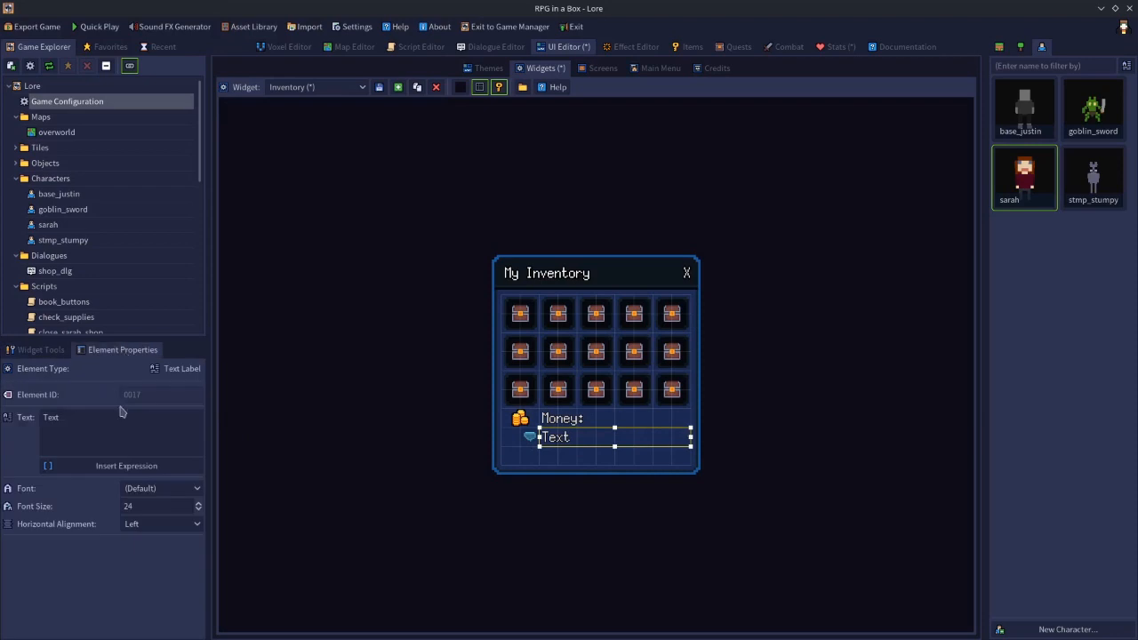
{"action": "left_click_drag", "start_coordinate": [56, 428], "coordinate": [2, 421]}
{"action": "key", "text": "BackSpace"}
{"action": "type", "text": "Dimond"}
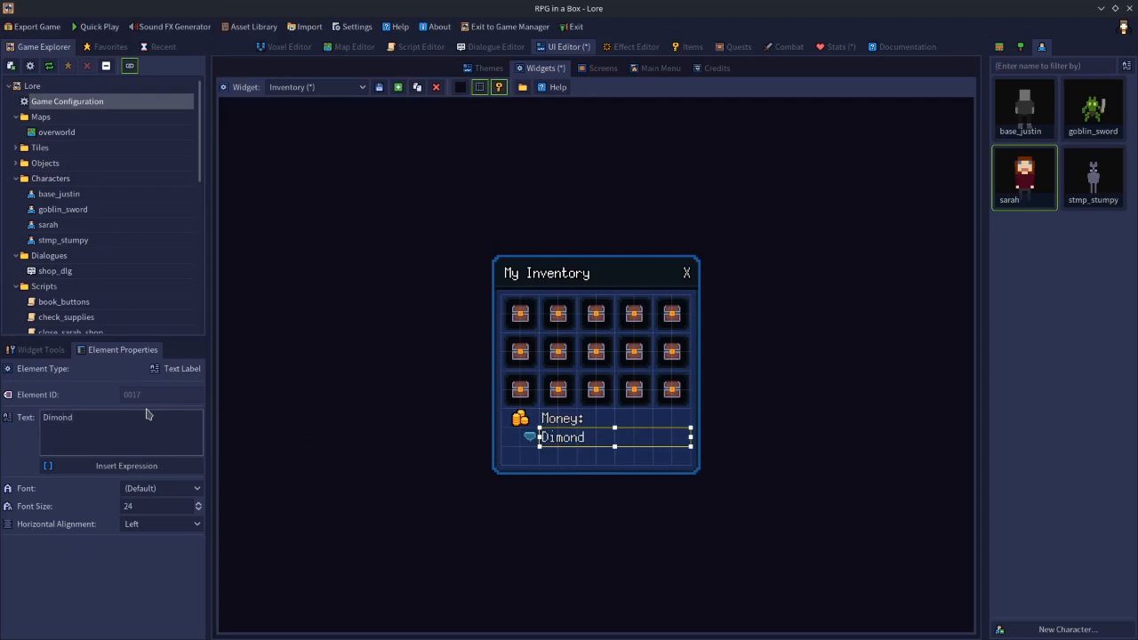
{"action": "type", "text": "a"}
Append the Player Stat expression player.stat["diamond"] to the Diamond label's text and save the Inventory widget.
{"action": "left_click", "coordinate": [148, 468]}
{"action": "left_click", "coordinate": [451, 331]}
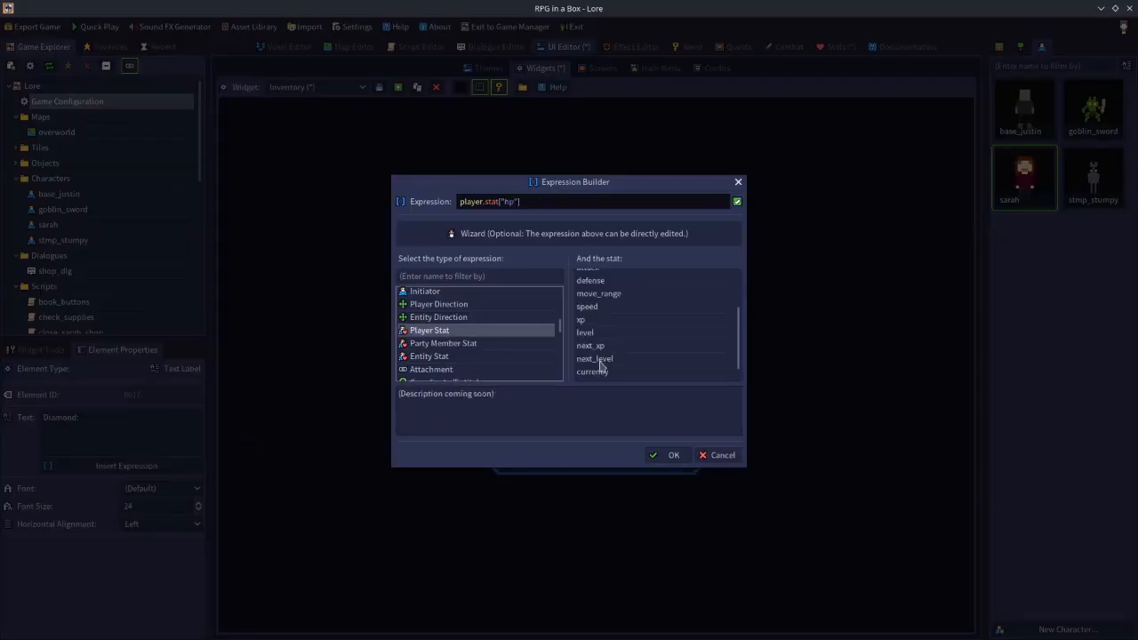
{"action": "scroll", "coordinate": [599, 369], "scroll_direction": "down", "scroll_amount": 1}
{"action": "left_click", "coordinate": [598, 372]}
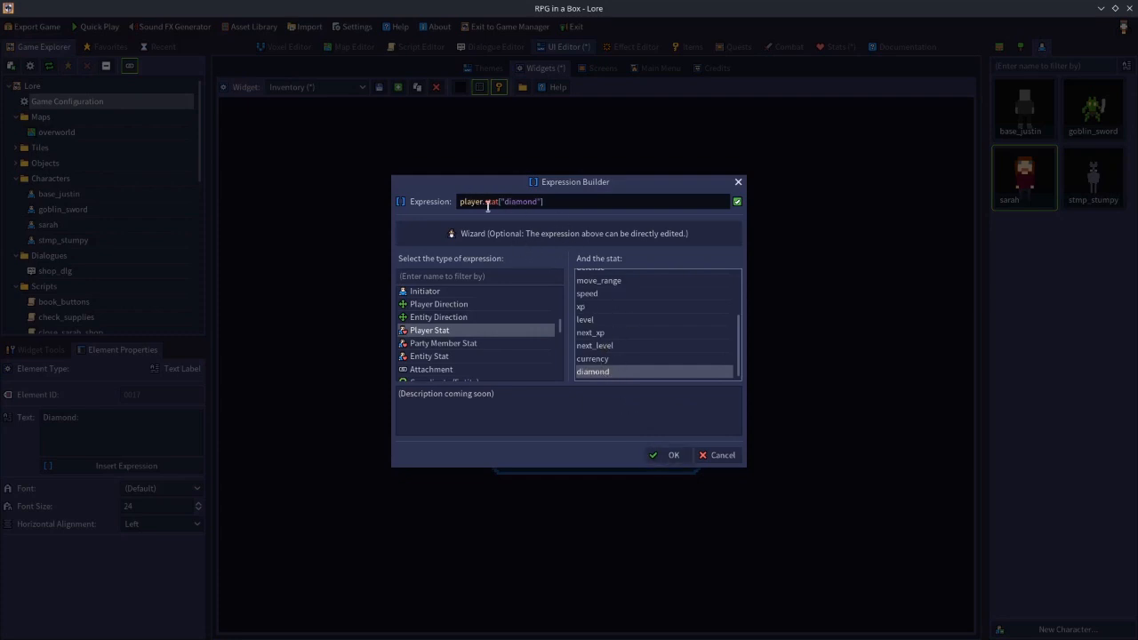
{"action": "left_click", "coordinate": [672, 455]}
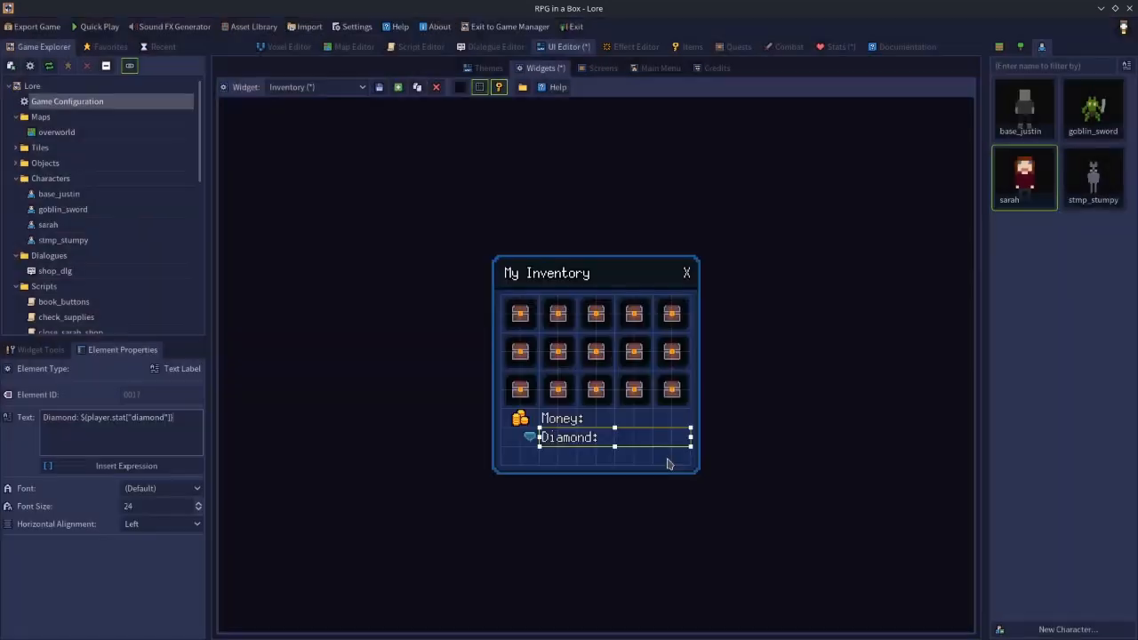
{"action": "left_click", "coordinate": [572, 498]}
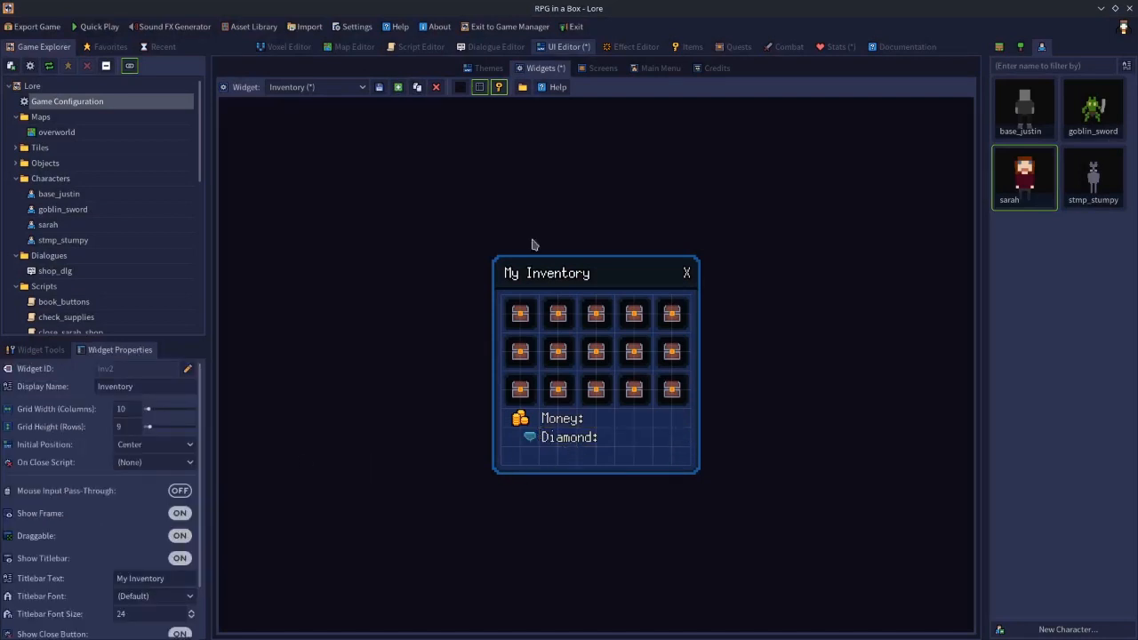
{"action": "left_click", "coordinate": [379, 88]}
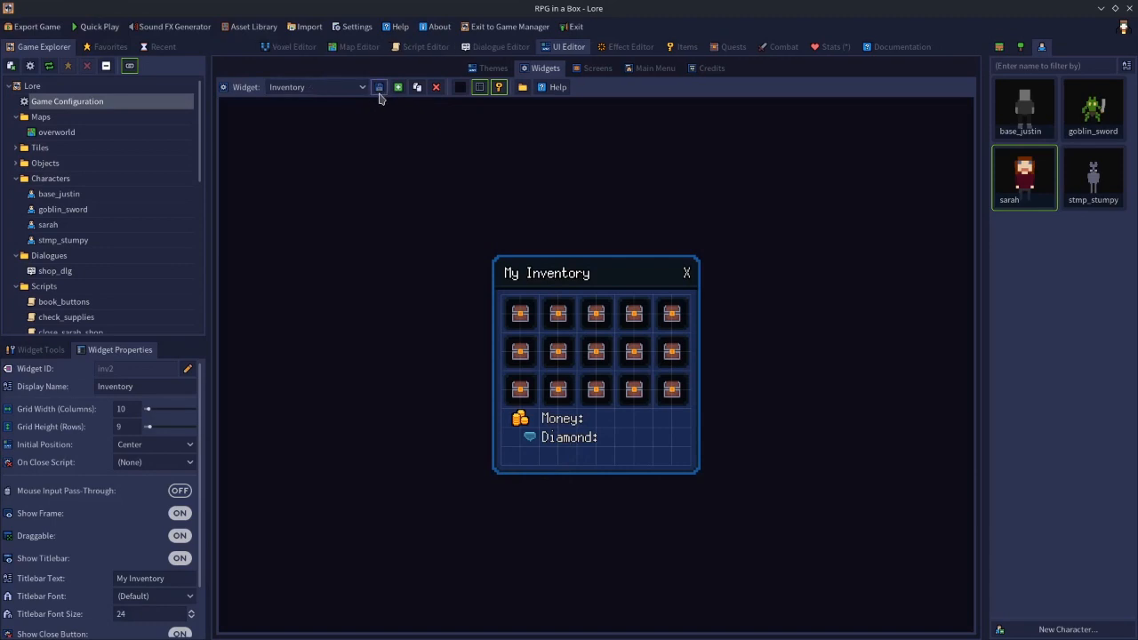
Set the diamond amount given to the player in the startup script to 70, then apply and save the script.
{"action": "left_click", "coordinate": [420, 47]}
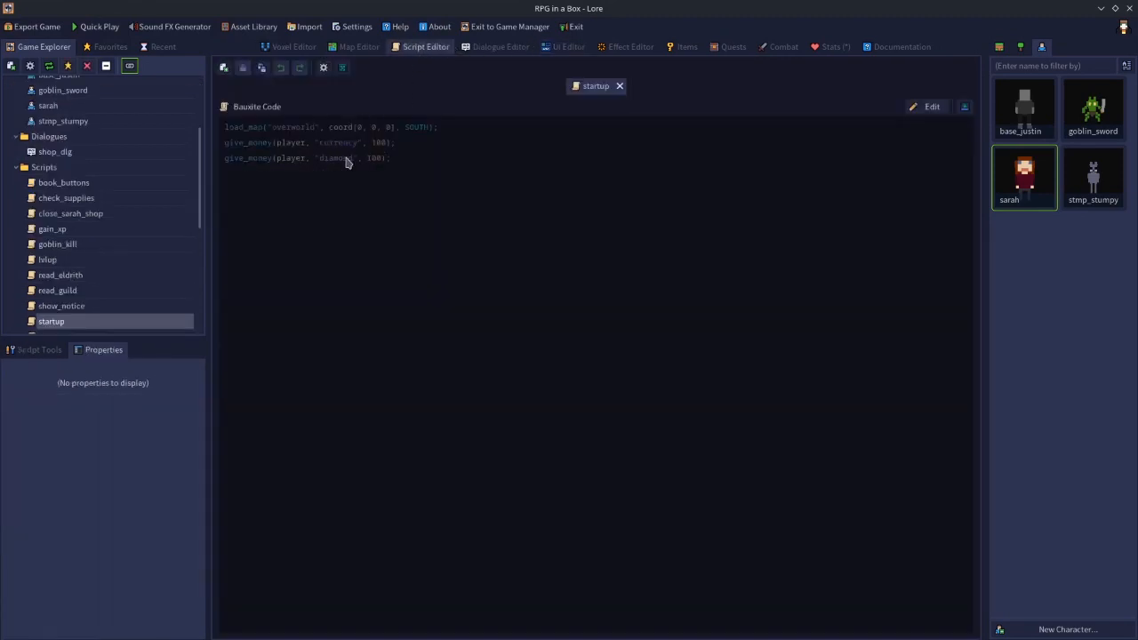
{"action": "left_click", "coordinate": [930, 107]}
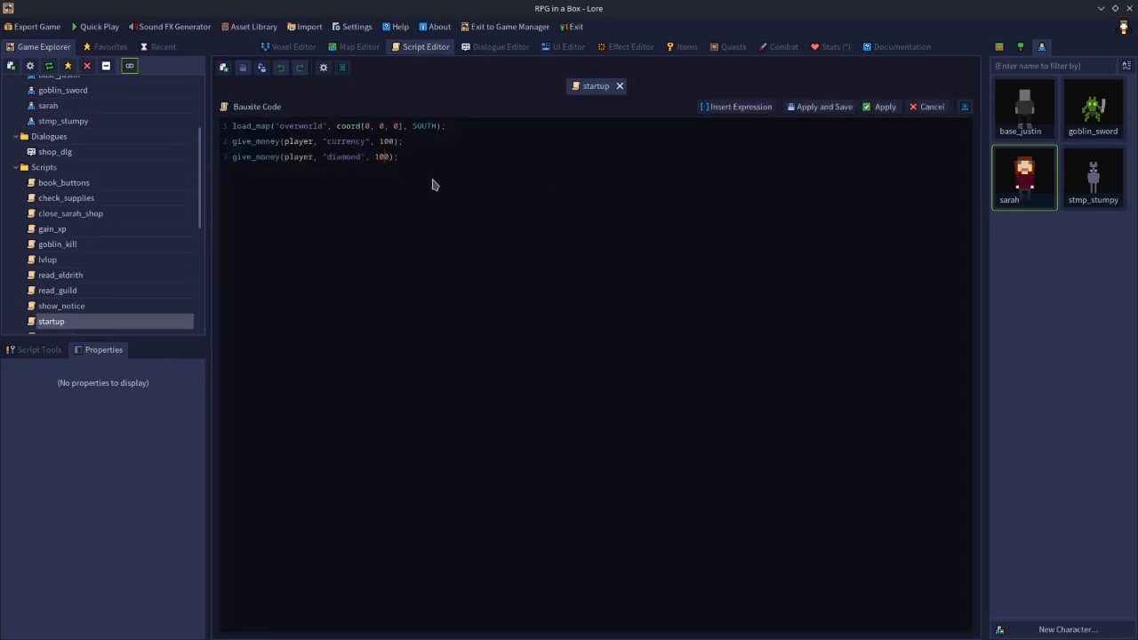
{"action": "left_click", "coordinate": [824, 106]}
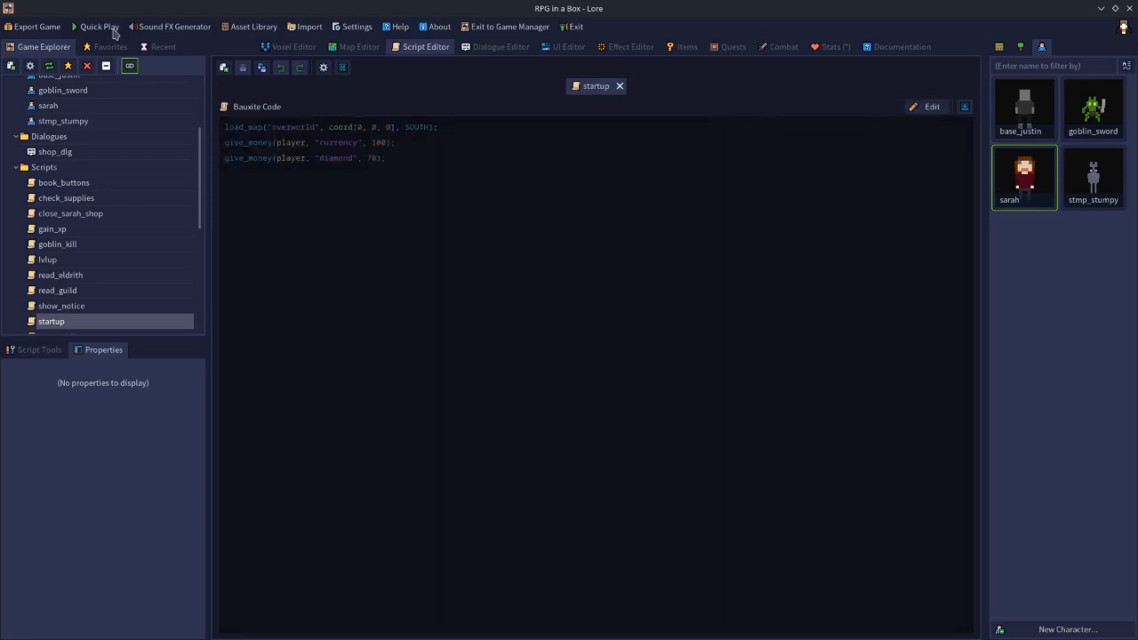
Run the game in Quick Play and open the inventory to check the Money and Diamond amounts.
{"action": "left_click", "coordinate": [89, 33]}
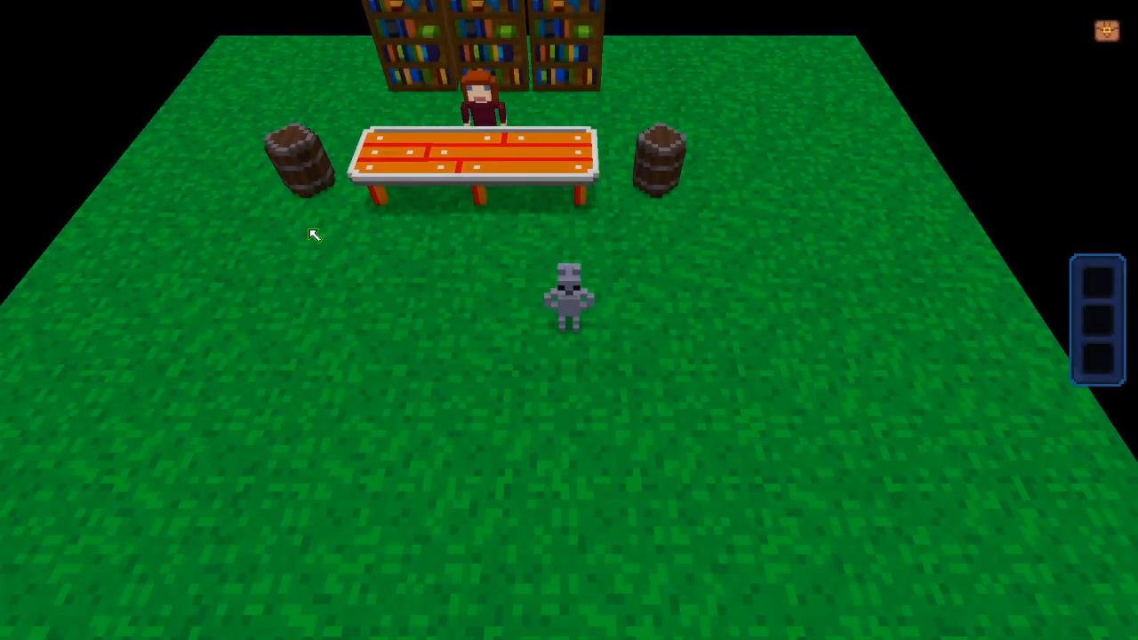
{"action": "key", "text": "i"}
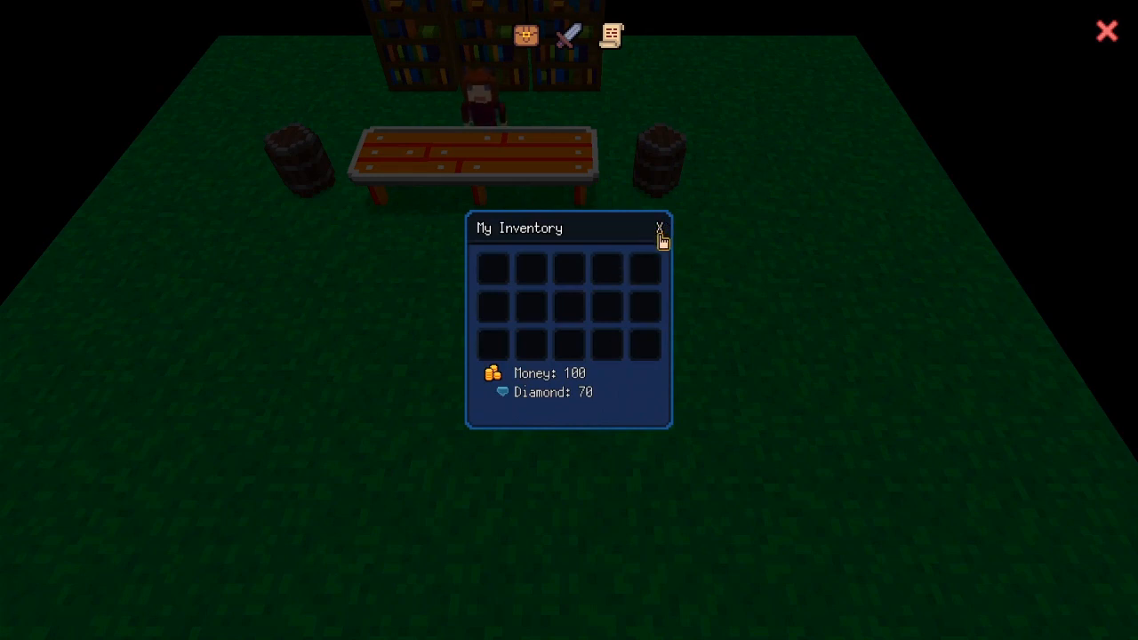
Exit the game preview and move the diamond image to the left edge of the Inventory widget's grid.
{"action": "left_click", "coordinate": [1106, 31]}
{"action": "key", "text": "Escape"}
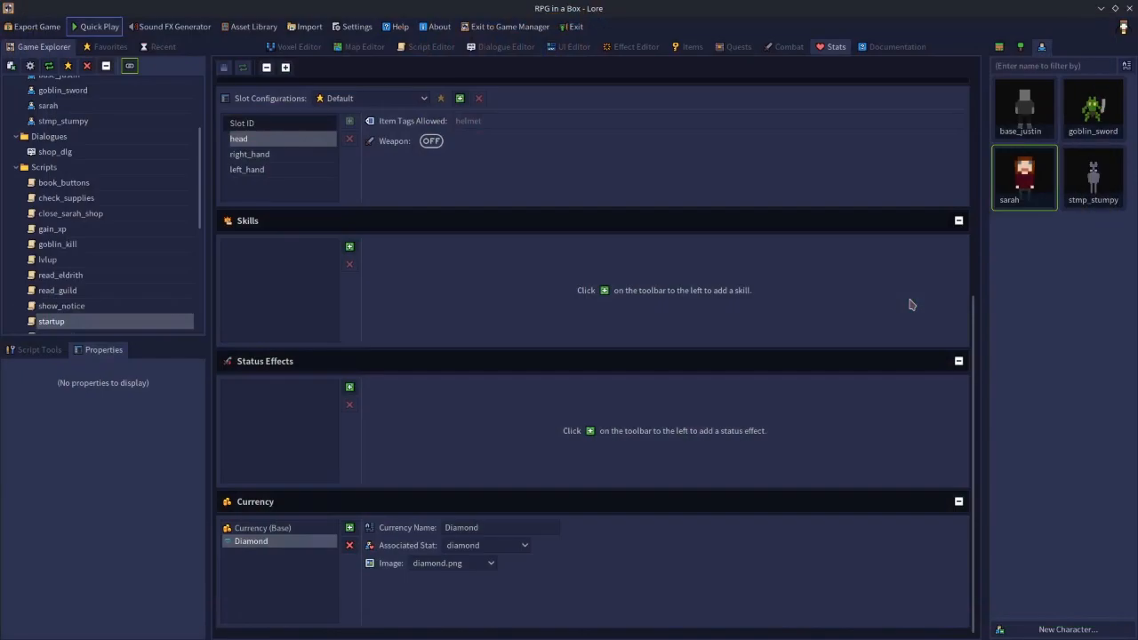
{"action": "left_click", "coordinate": [570, 47]}
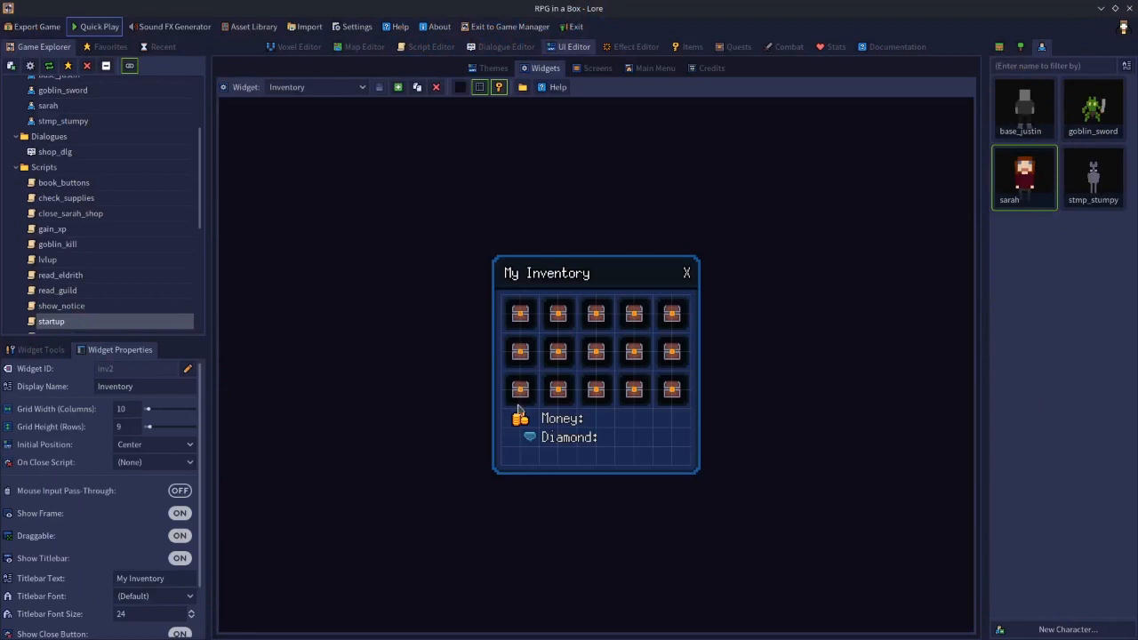
{"action": "left_click", "coordinate": [531, 439]}
{"action": "left_click_drag", "start_coordinate": [524, 444], "coordinate": [512, 442]}
{"action": "left_click", "coordinate": [593, 518]}
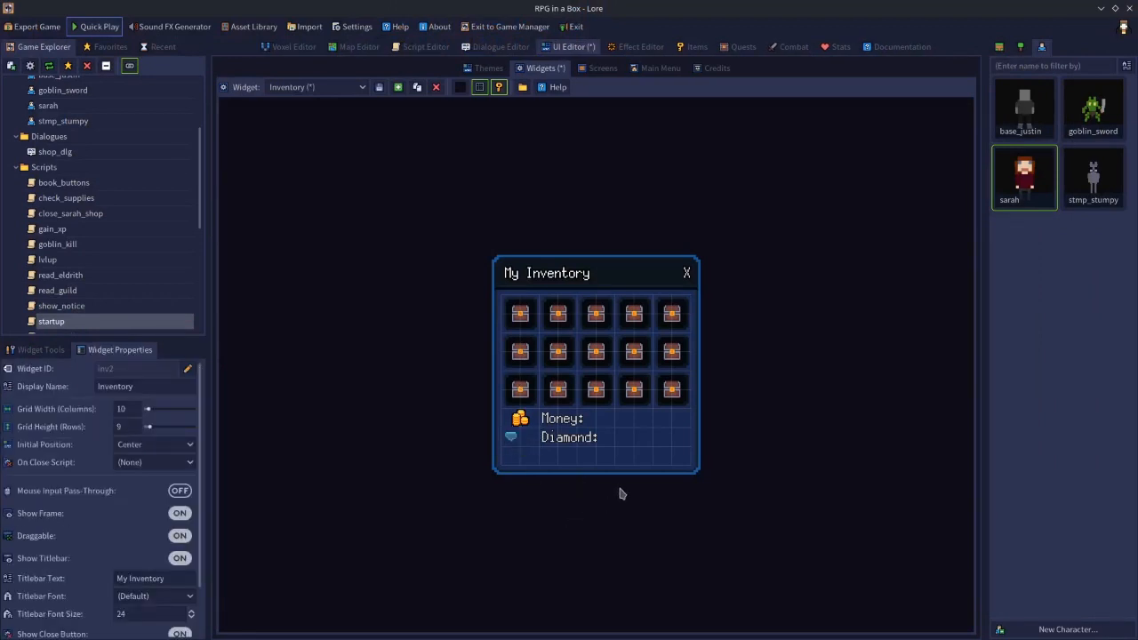
Narrow the money image to the first grid column, shift the Money and Diamond labels one cell left, and save the Inventory widget.
{"action": "left_click", "coordinate": [523, 421]}
{"action": "mouse_move", "coordinate": [538, 418]}
{"action": "left_mouse_down"}
{"action": "mouse_move", "coordinate": [529, 423]}
{"action": "mouse_move", "coordinate": [554, 438]}
{"action": "mouse_move", "coordinate": [534, 436]}
{"action": "left_mouse_up"}
{"action": "left_click", "coordinate": [529, 465]}
{"action": "left_click", "coordinate": [551, 465]}
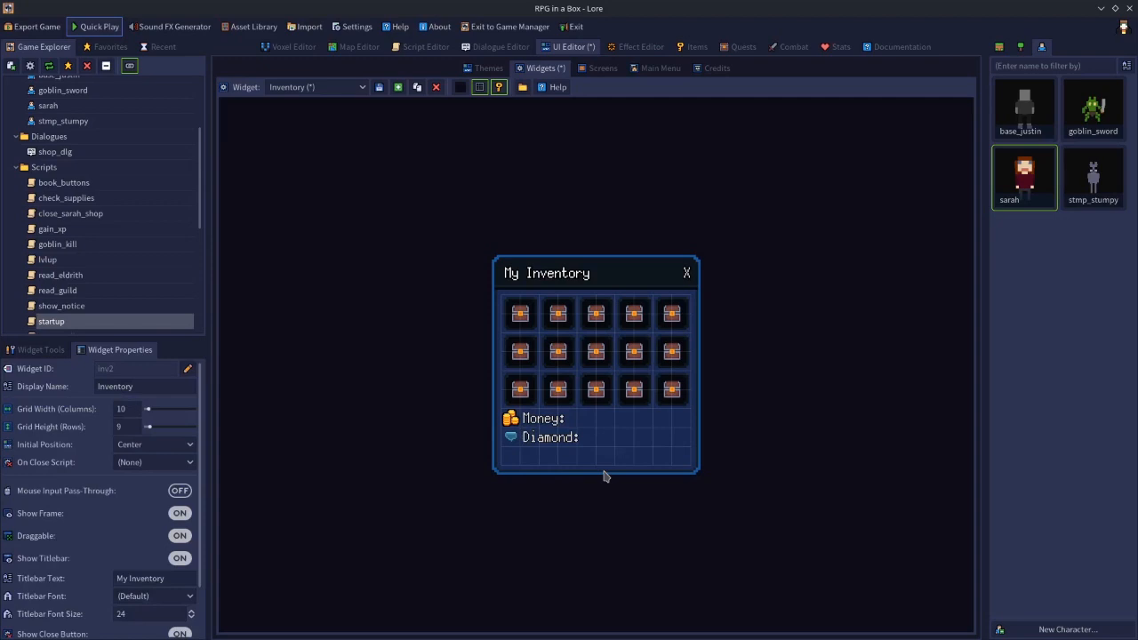
{"action": "left_click", "coordinate": [378, 88]}
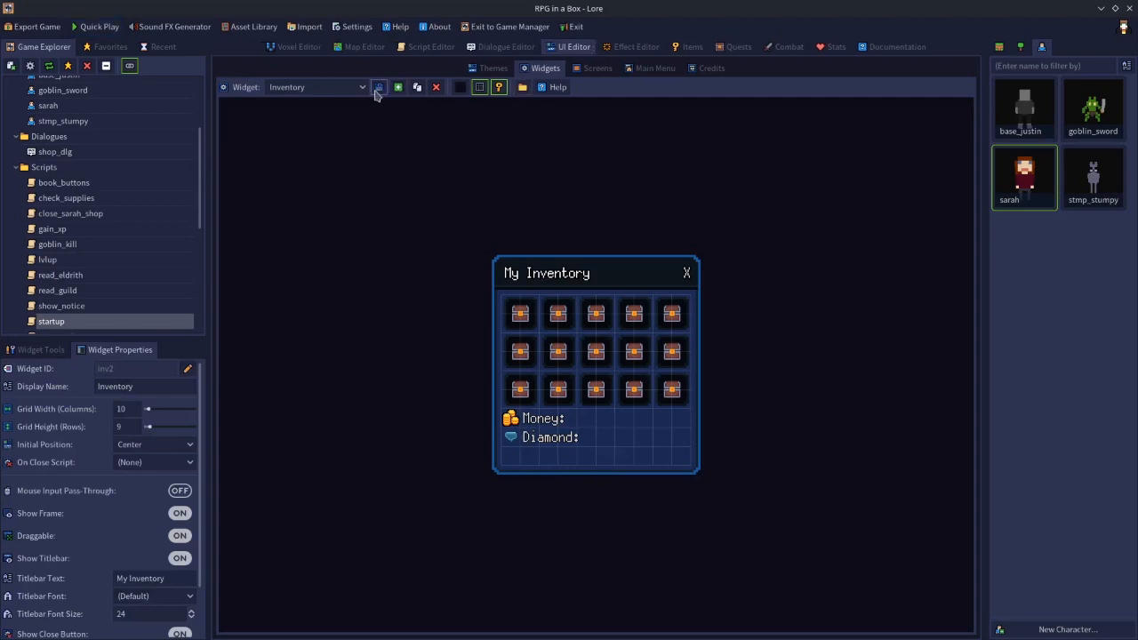
Set the Thieves Guild item's cost to 50 in the Diamond currency and save the items.
{"action": "left_click", "coordinate": [692, 47]}
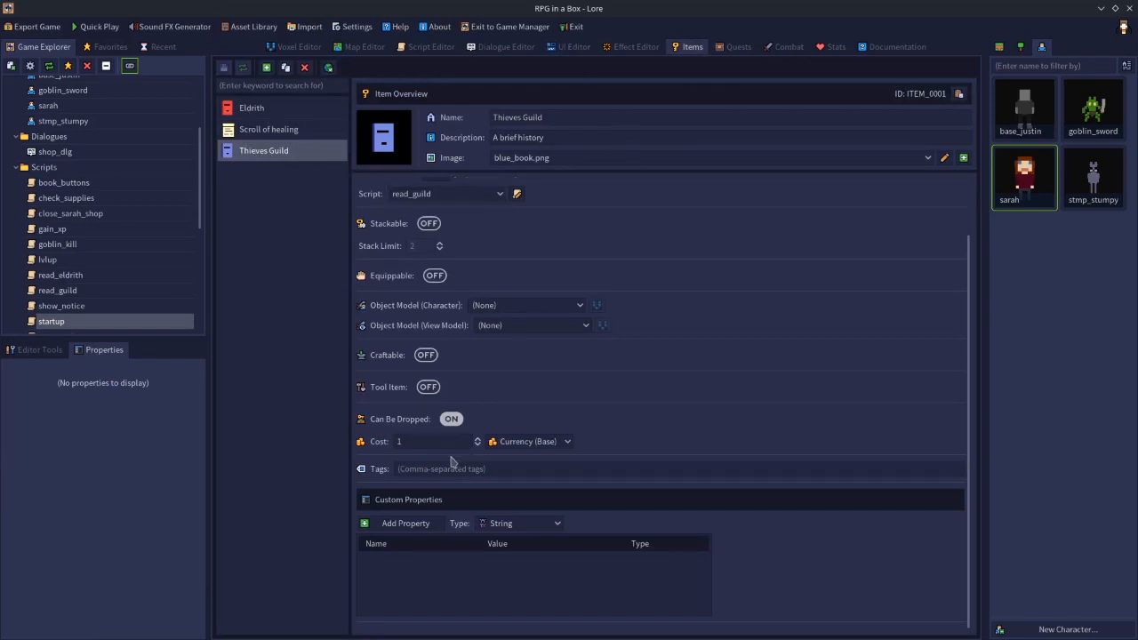
{"action": "left_click", "coordinate": [521, 442]}
{"action": "left_click", "coordinate": [517, 473]}
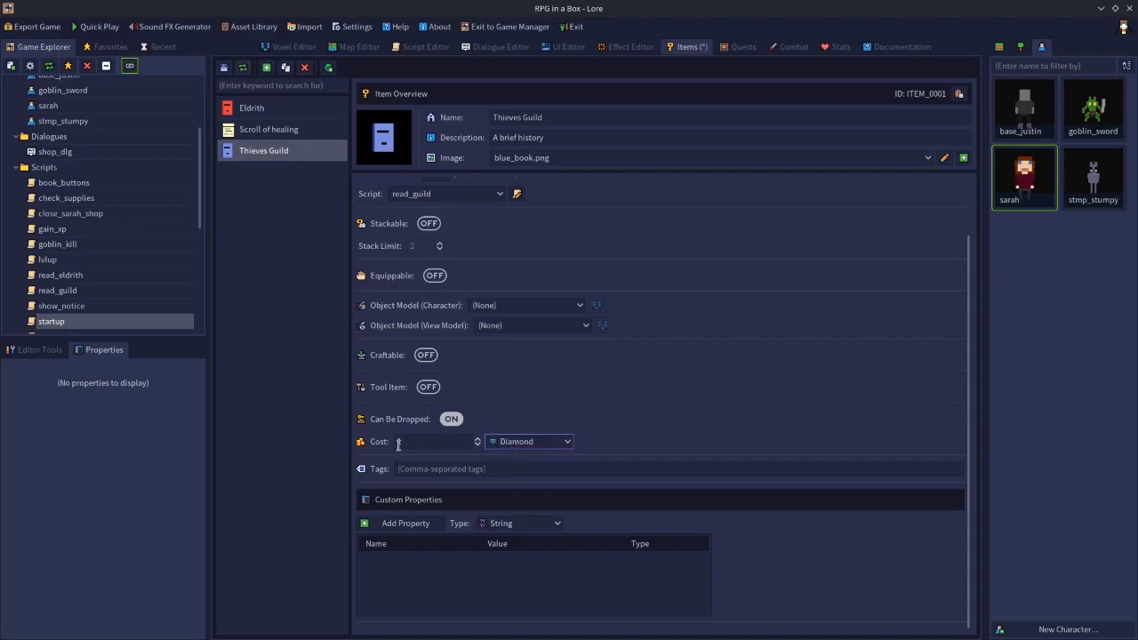
{"action": "left_click", "coordinate": [281, 128]}
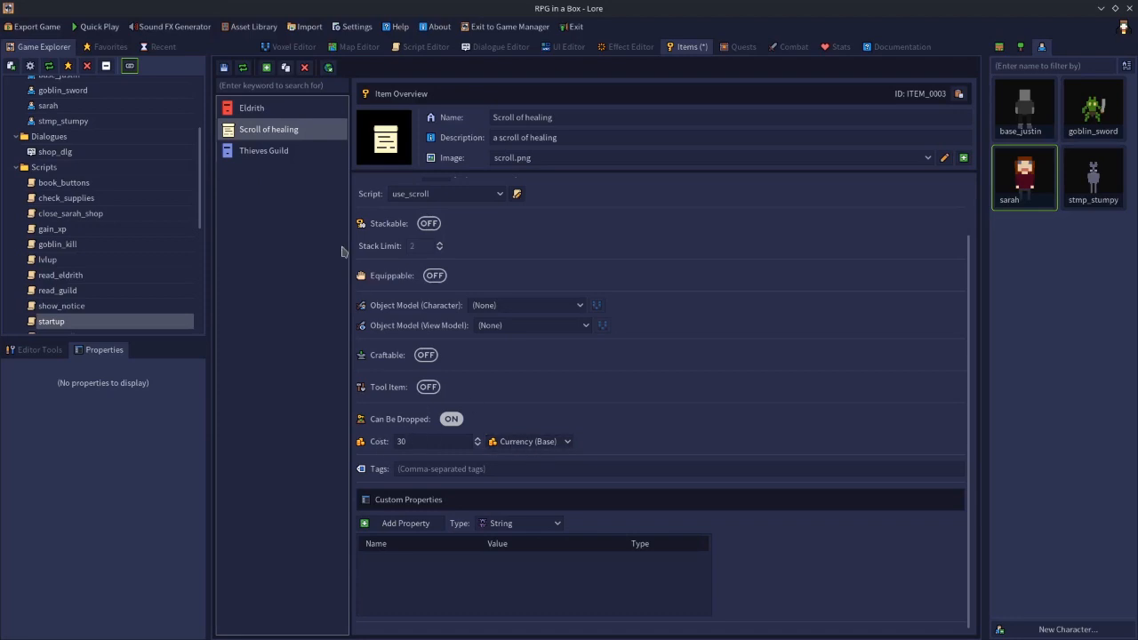
{"action": "left_click", "coordinate": [285, 153]}
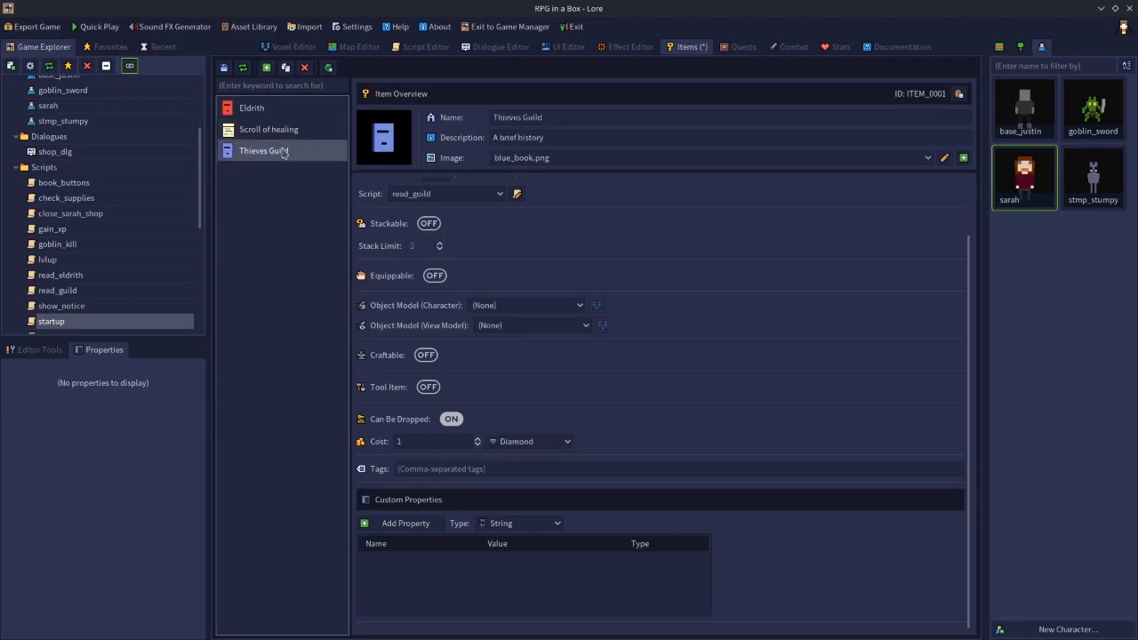
{"action": "left_click", "coordinate": [501, 441]}
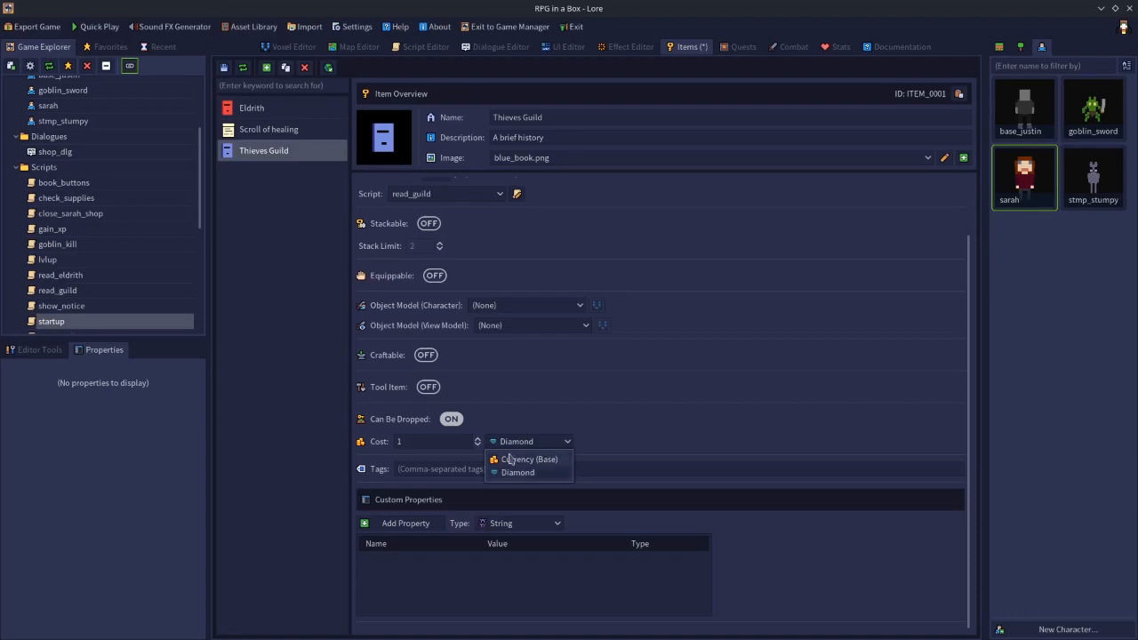
{"action": "left_click", "coordinate": [516, 472]}
{"action": "left_click", "coordinate": [410, 442]}
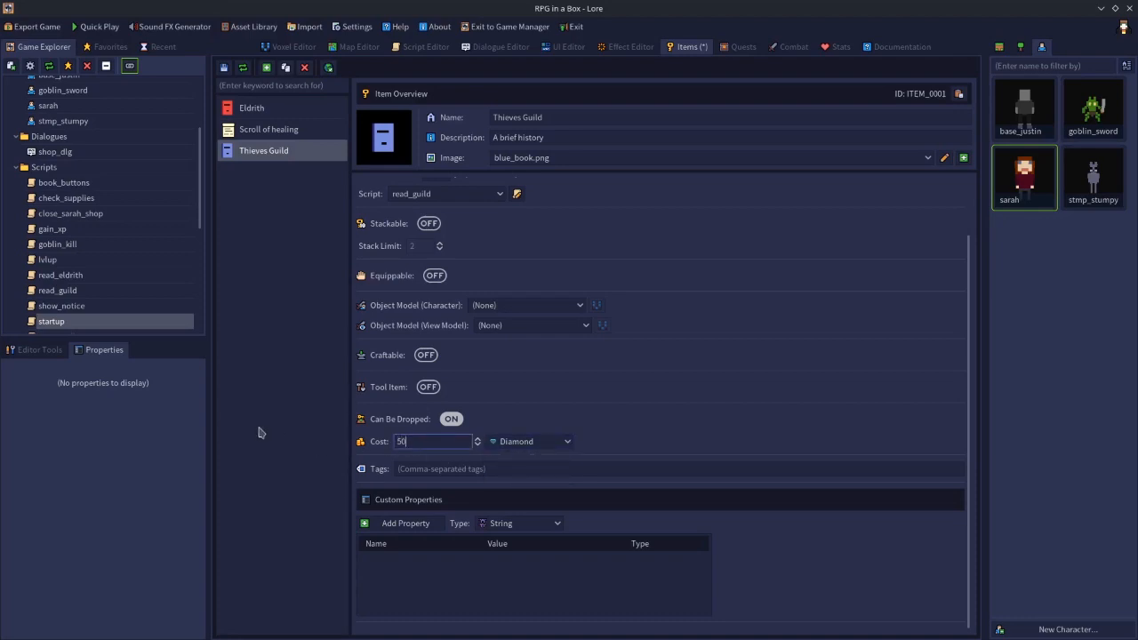
{"action": "type", "text": "50"}
{"action": "left_click", "coordinate": [270, 214]}
{"action": "left_click", "coordinate": [224, 70]}
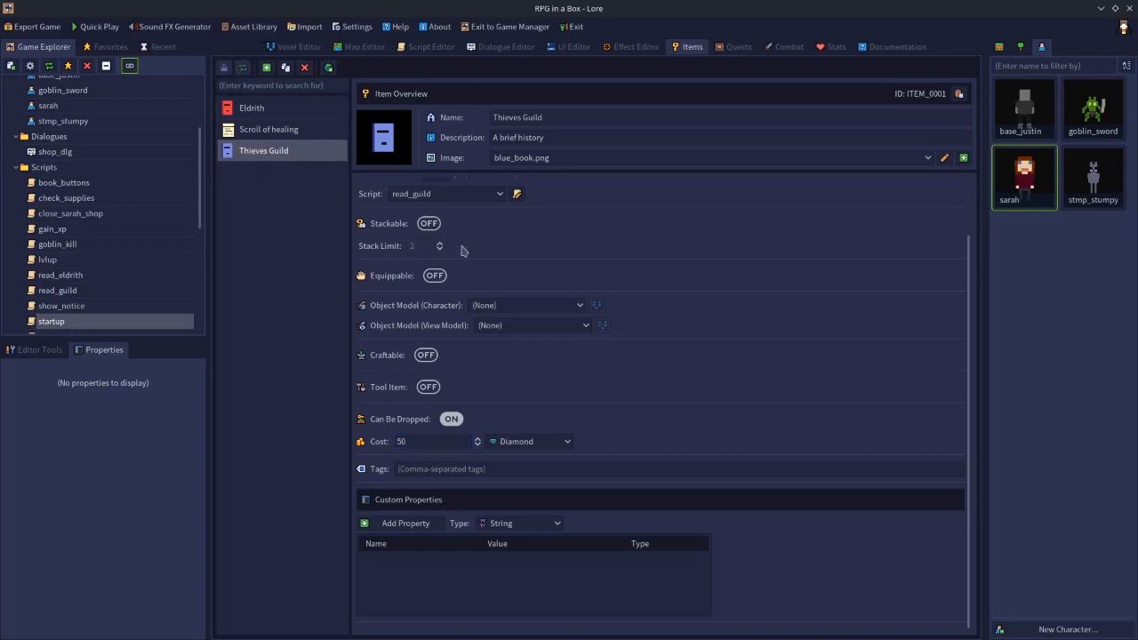
In the shop widget, shrink the Scroll of healing item slot to two by two cells and move it to the grid's left edge.
{"action": "left_click", "coordinate": [556, 49]}
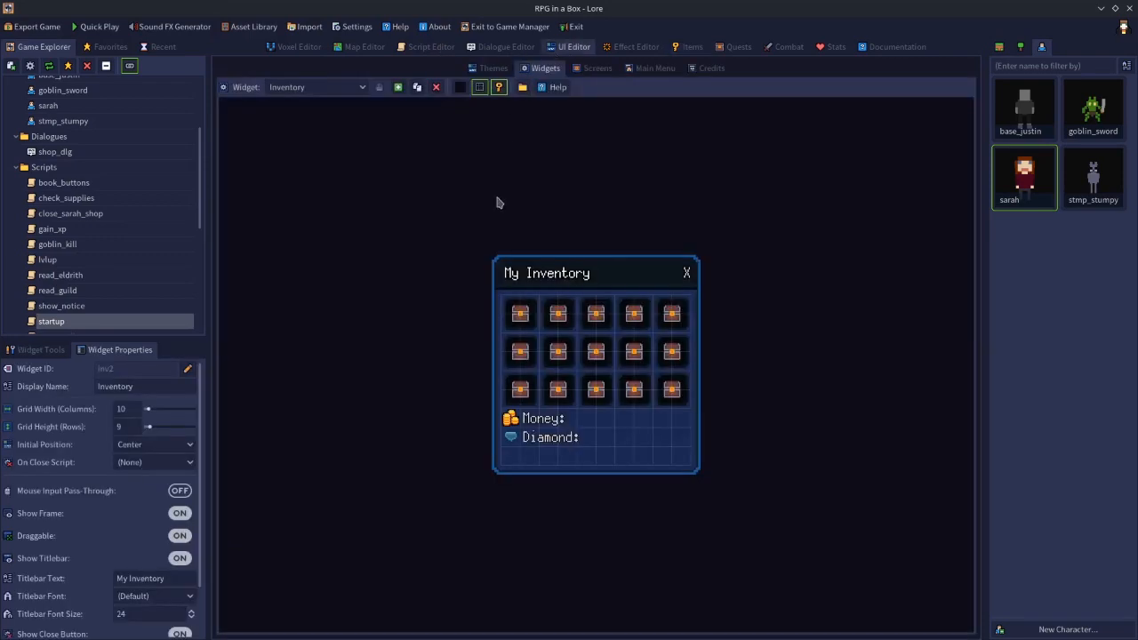
{"action": "left_click", "coordinate": [326, 87]}
{"action": "left_click", "coordinate": [287, 244]}
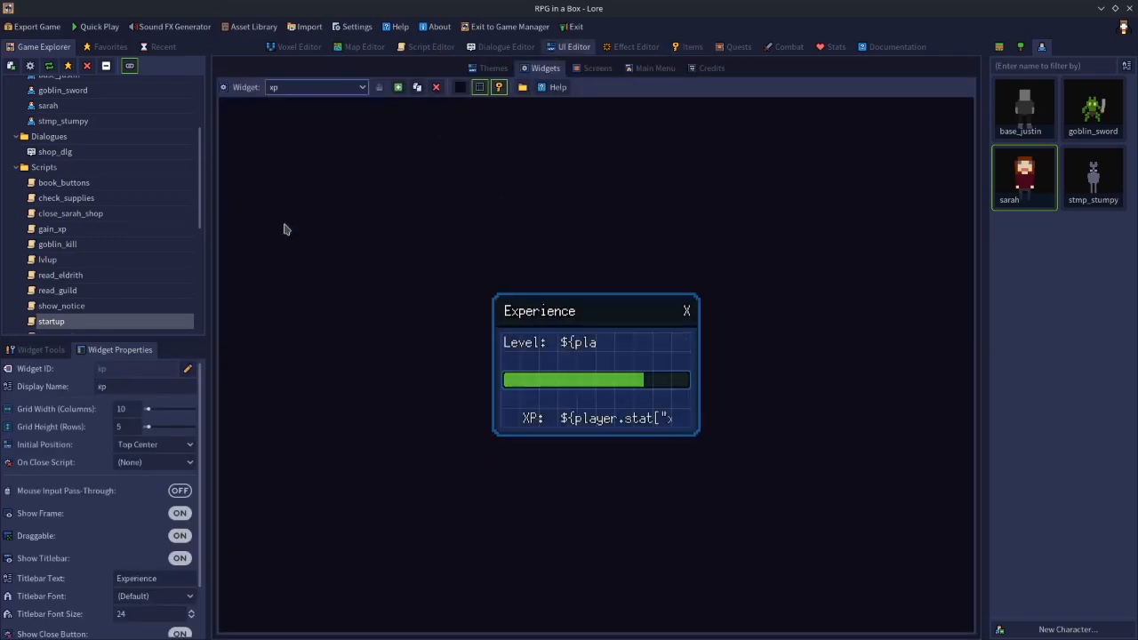
{"action": "left_click", "coordinate": [289, 89]}
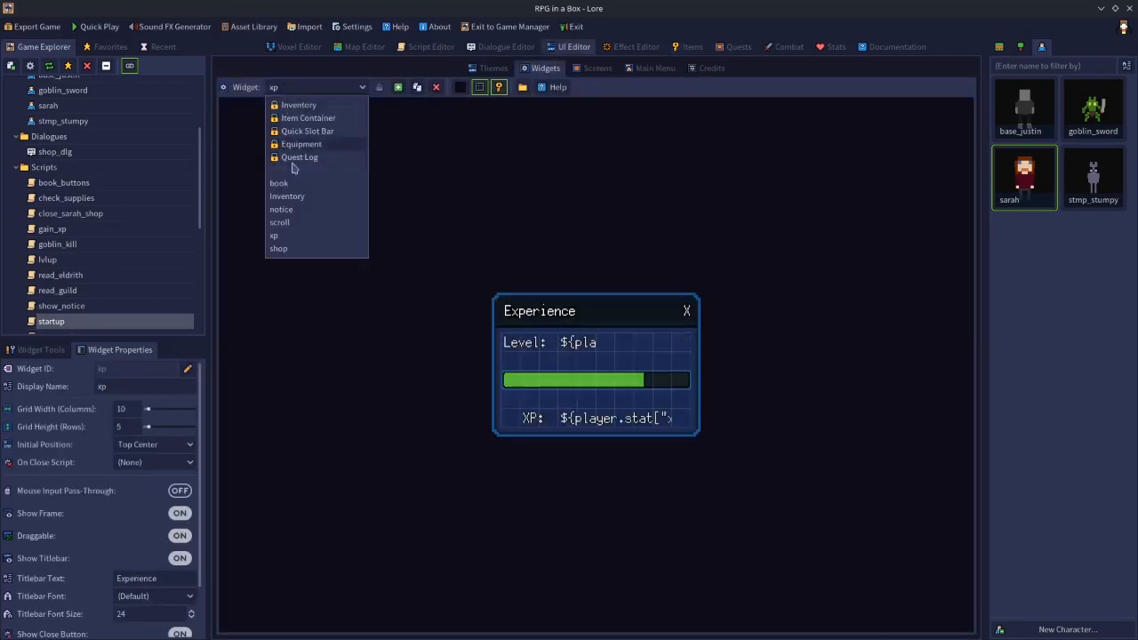
{"action": "left_click", "coordinate": [280, 249]}
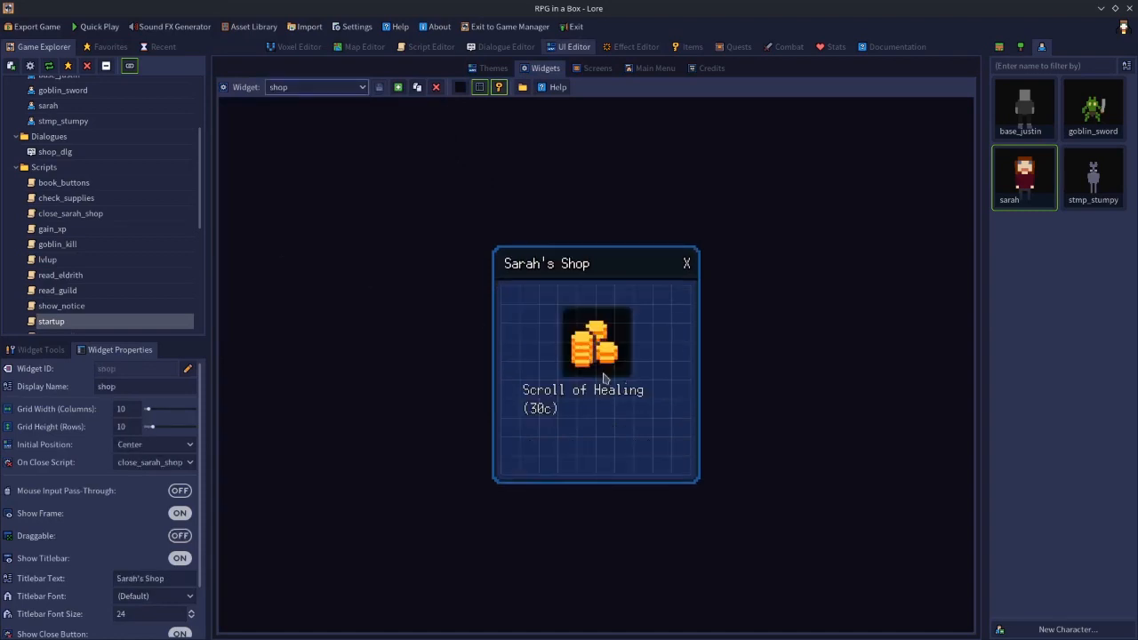
{"action": "left_click_drag", "start_coordinate": [591, 350], "coordinate": [566, 352]}
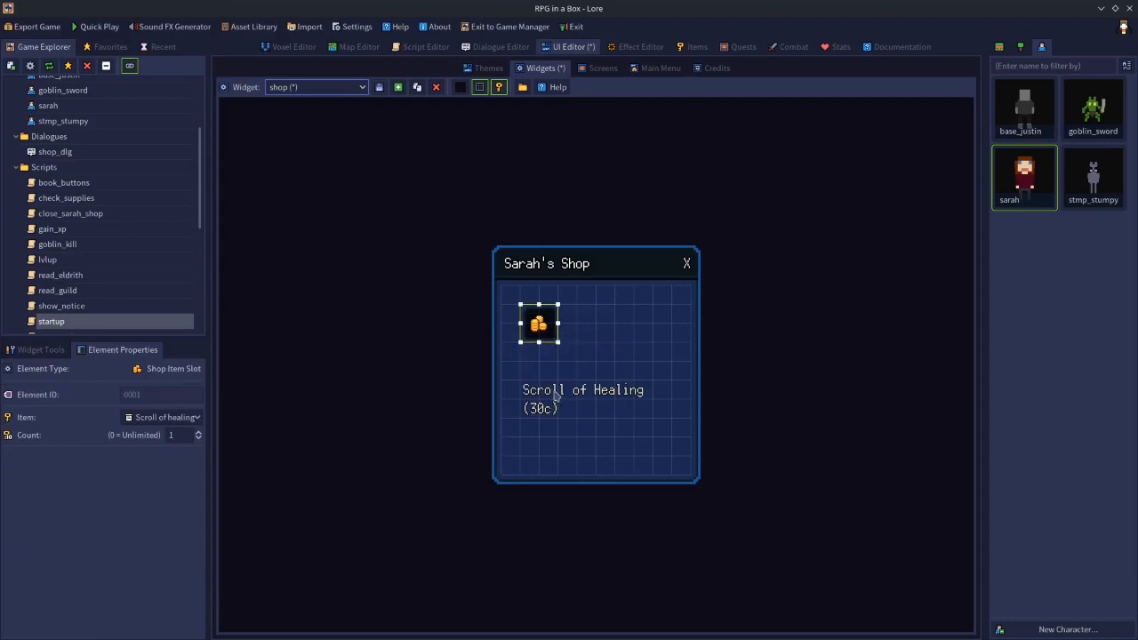
{"action": "left_click", "coordinate": [555, 396]}
{"action": "left_click_drag", "start_coordinate": [580, 351], "coordinate": [517, 321]}
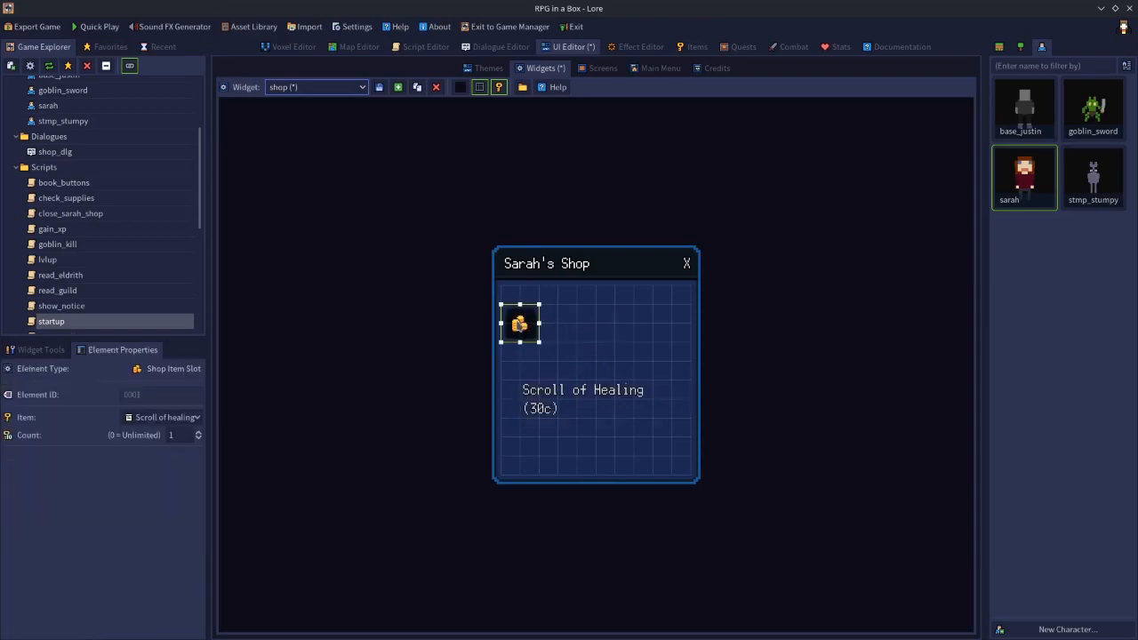
Move the Scroll of Healing (30c) label up so it sits directly beside its item slot.
{"action": "left_click", "coordinate": [552, 397]}
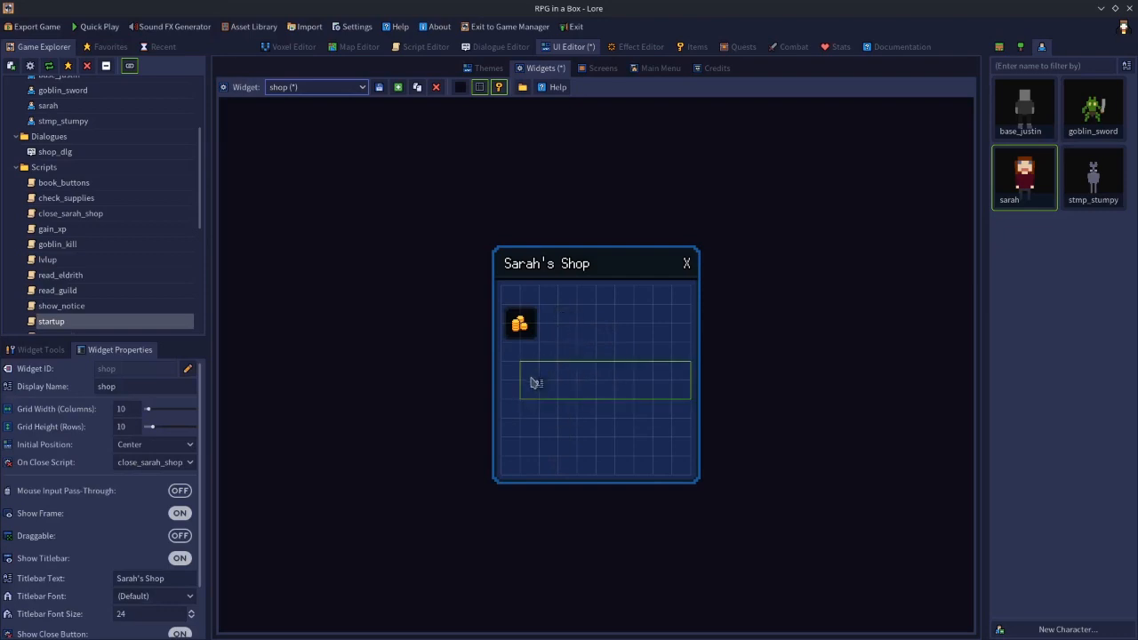
{"action": "left_click_drag", "start_coordinate": [531, 386], "coordinate": [673, 401]}
{"action": "left_click", "coordinate": [601, 377]}
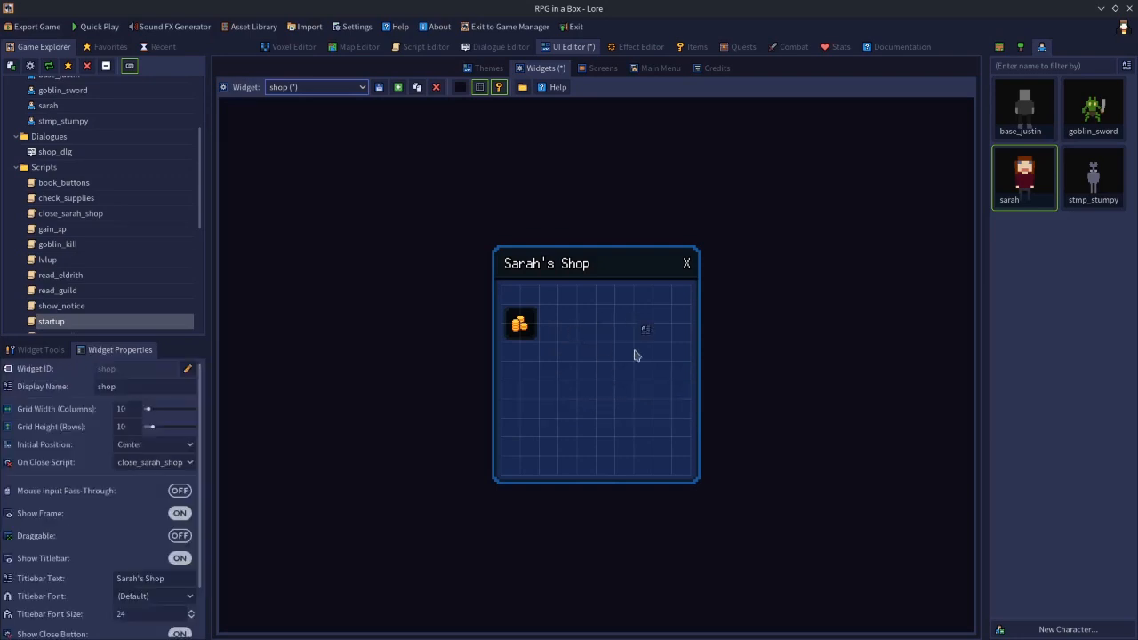
{"action": "mouse_move", "coordinate": [561, 307]}
{"action": "left_mouse_down"}
{"action": "mouse_move", "coordinate": [579, 312]}
{"action": "mouse_move", "coordinate": [543, 320]}
{"action": "left_mouse_up"}
{"action": "left_click", "coordinate": [594, 416]}
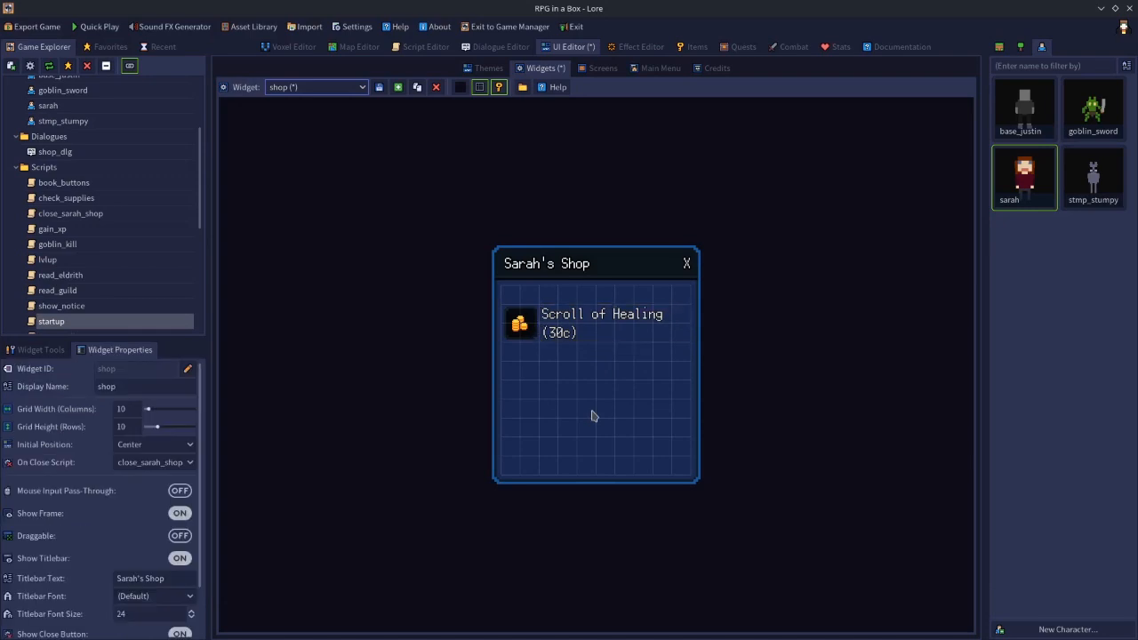
Add a second shop item slot below the Scroll of healing slot and assign the Thieves Guild item to it.
{"action": "left_click", "coordinate": [47, 352]}
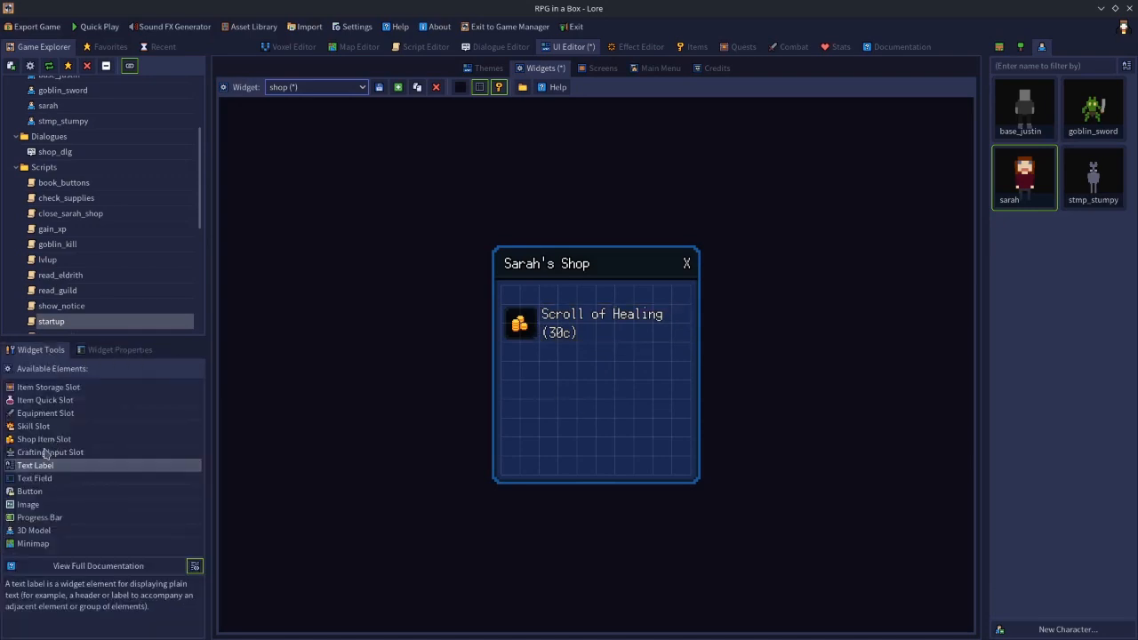
{"action": "mouse_move", "coordinate": [47, 445]}
{"action": "left_mouse_down"}
{"action": "mouse_move", "coordinate": [483, 370]}
{"action": "mouse_move", "coordinate": [528, 384]}
{"action": "mouse_move", "coordinate": [514, 385]}
{"action": "left_mouse_up"}
{"action": "left_click", "coordinate": [142, 354]}
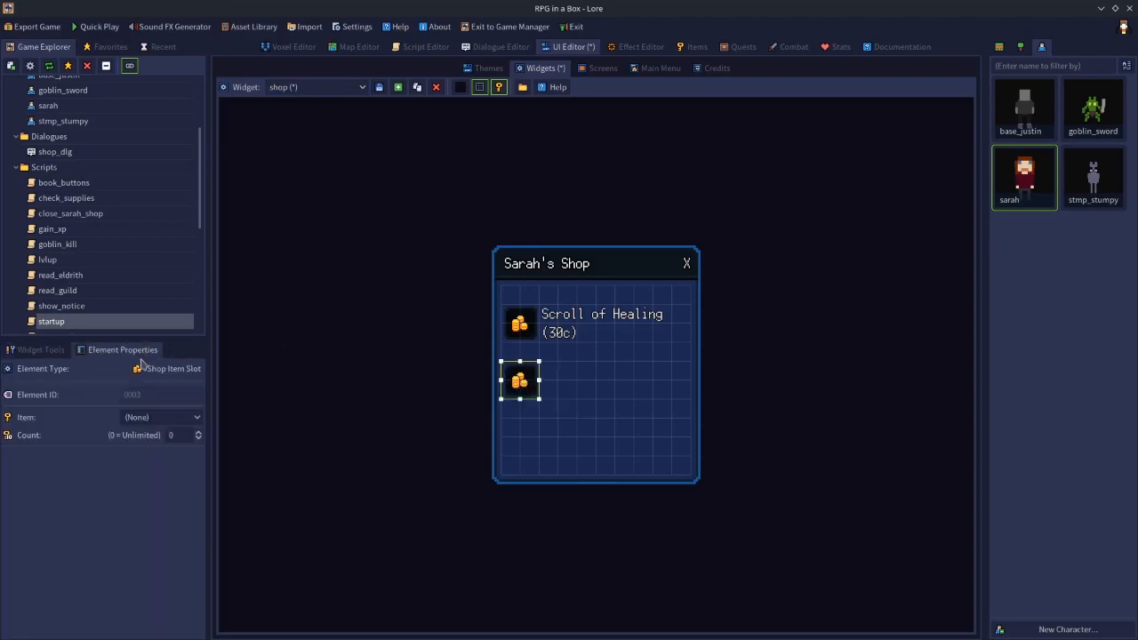
{"action": "left_click", "coordinate": [156, 417]}
{"action": "left_click", "coordinate": [156, 472]}
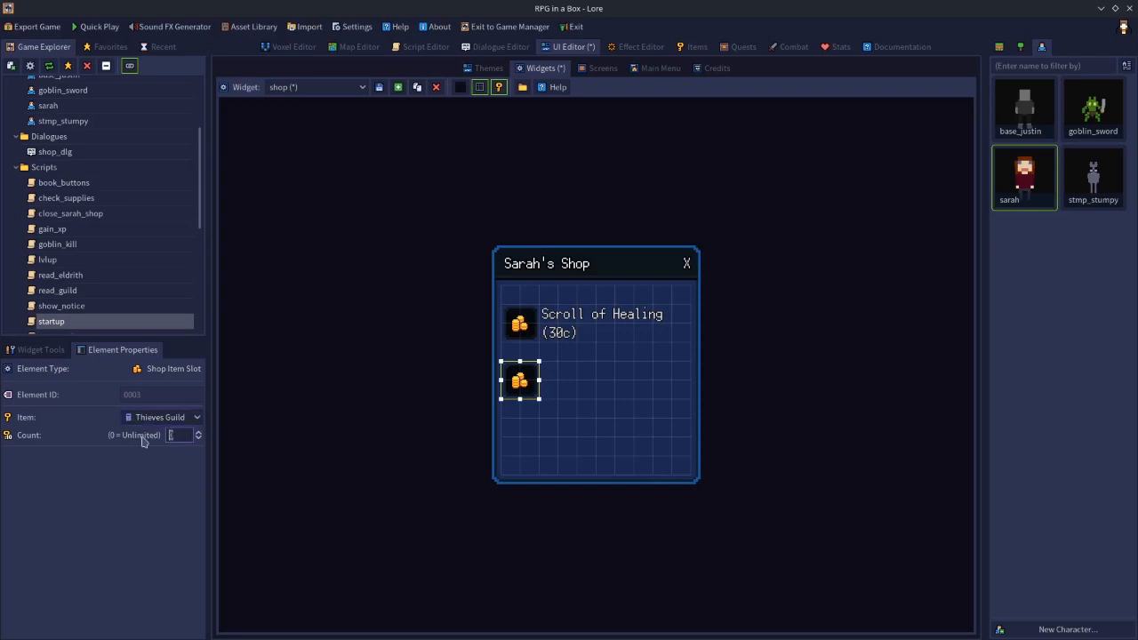
{"action": "left_click", "coordinate": [192, 433]}
{"action": "left_click", "coordinate": [594, 459]}
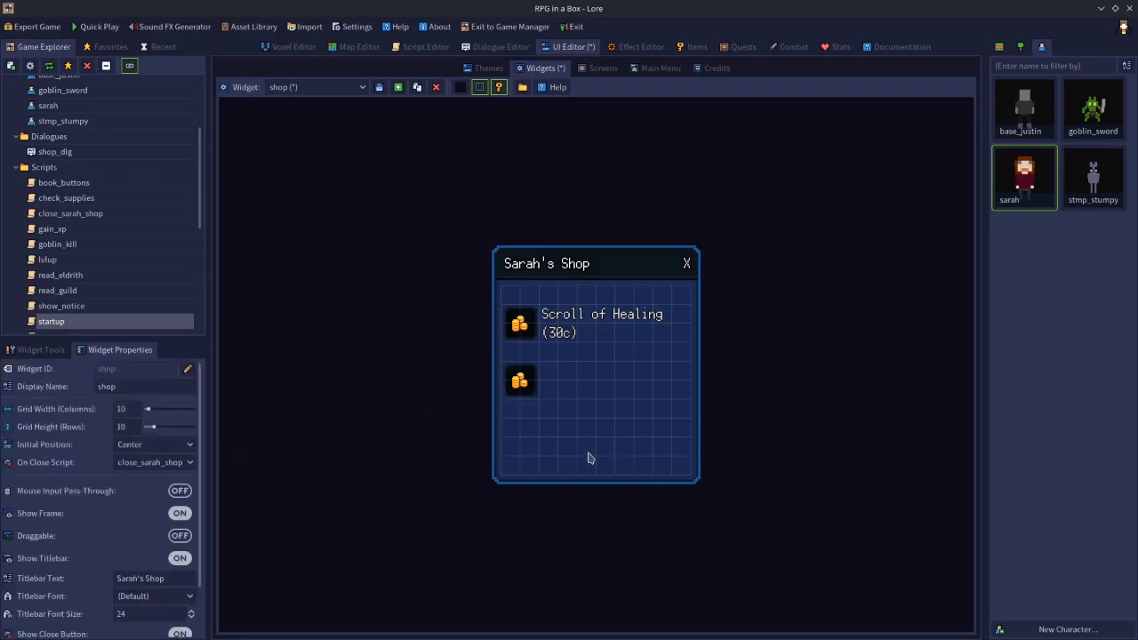
Add a seven-cell-wide text label beside the new slot reading "Thieves Guild" with "(50 Diamond)" on a second line, and save the shop widget.
{"action": "left_click", "coordinate": [35, 351]}
{"action": "left_click_drag", "start_coordinate": [40, 466], "coordinate": [672, 380]}
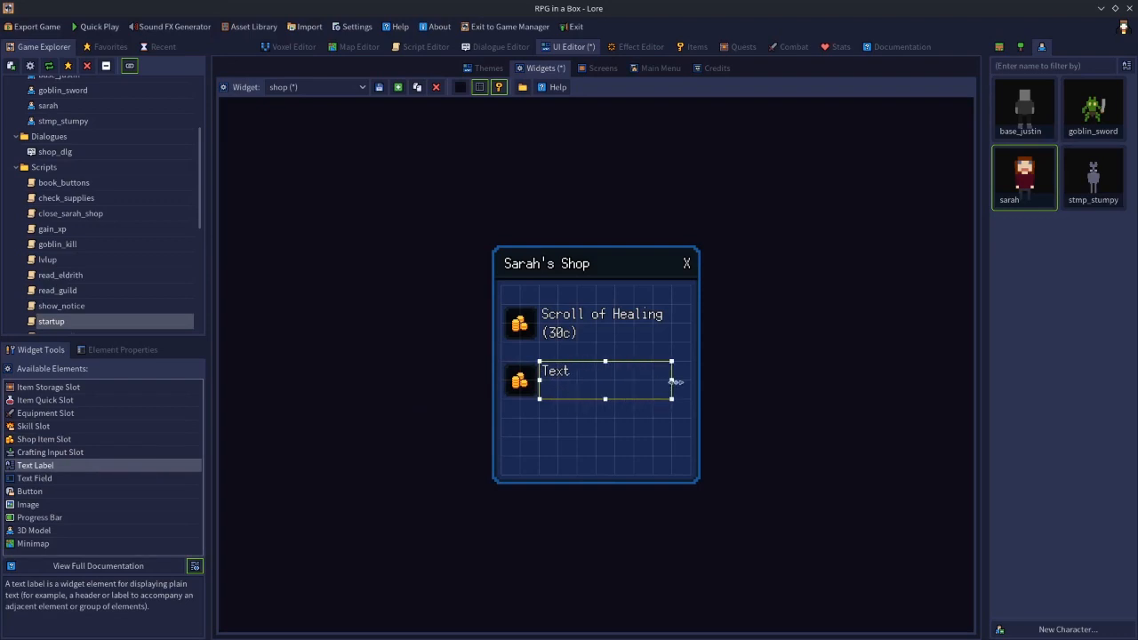
{"action": "left_click", "coordinate": [125, 349]}
{"action": "left_click", "coordinate": [109, 433]}
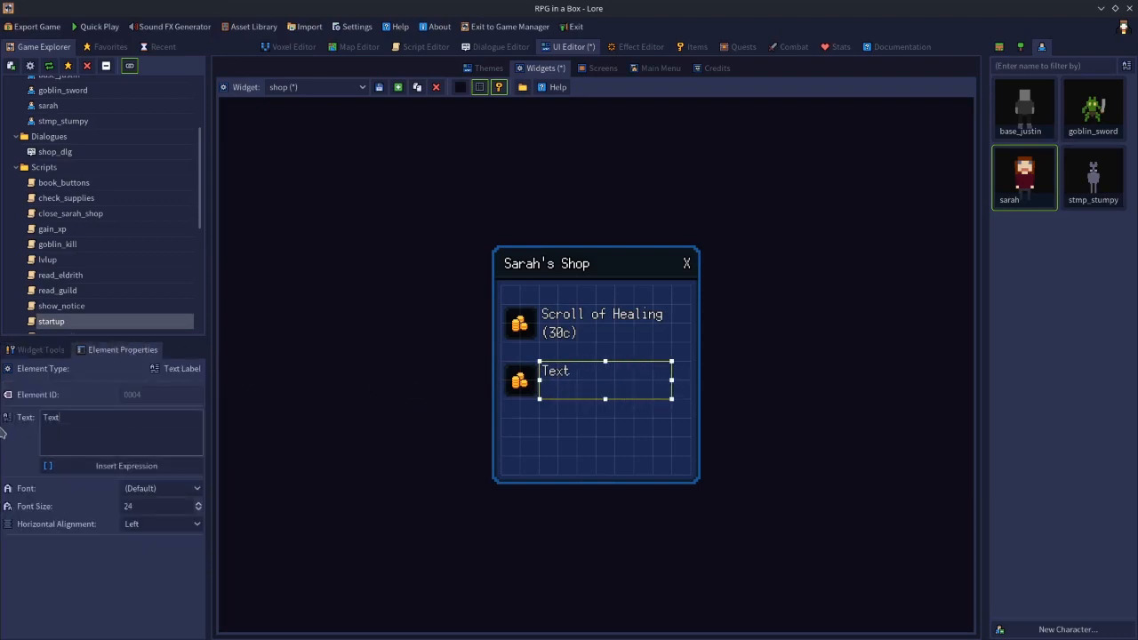
{"action": "key", "text": "BackSpace"}
{"action": "key", "text": "BackSpace"}
{"action": "key", "text": "BackSpace"}
{"action": "type", "text": "hie"}
{"action": "type", "text": "ves Guild ("}
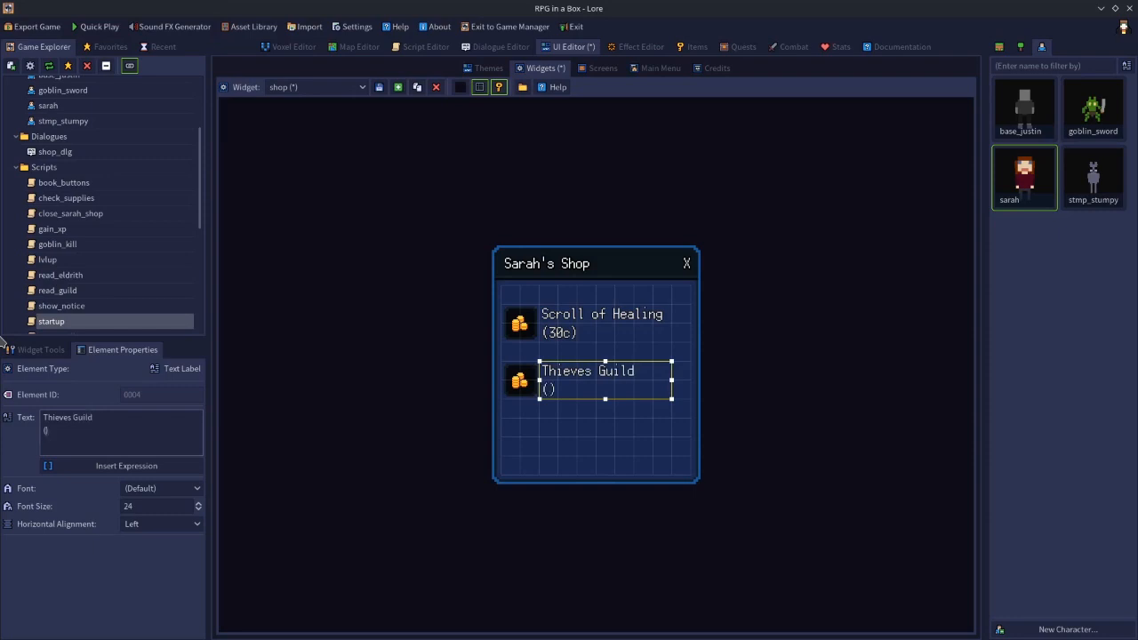
{"action": "type", "text": "50 Diamond"}
{"action": "left_click", "coordinate": [594, 448]}
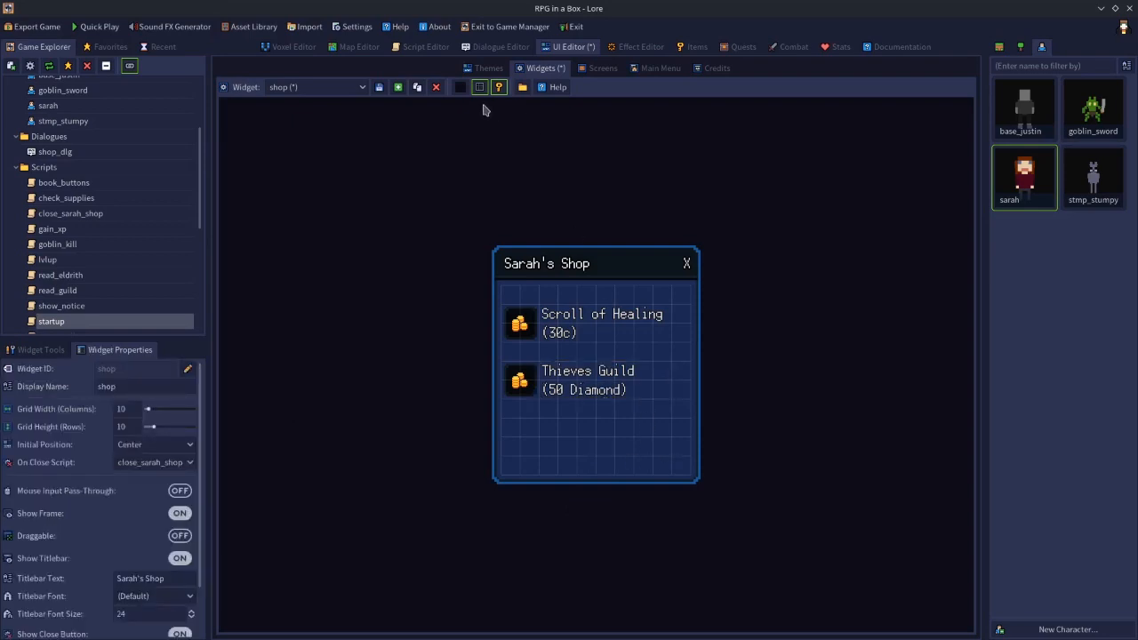
{"action": "left_click", "coordinate": [379, 87]}
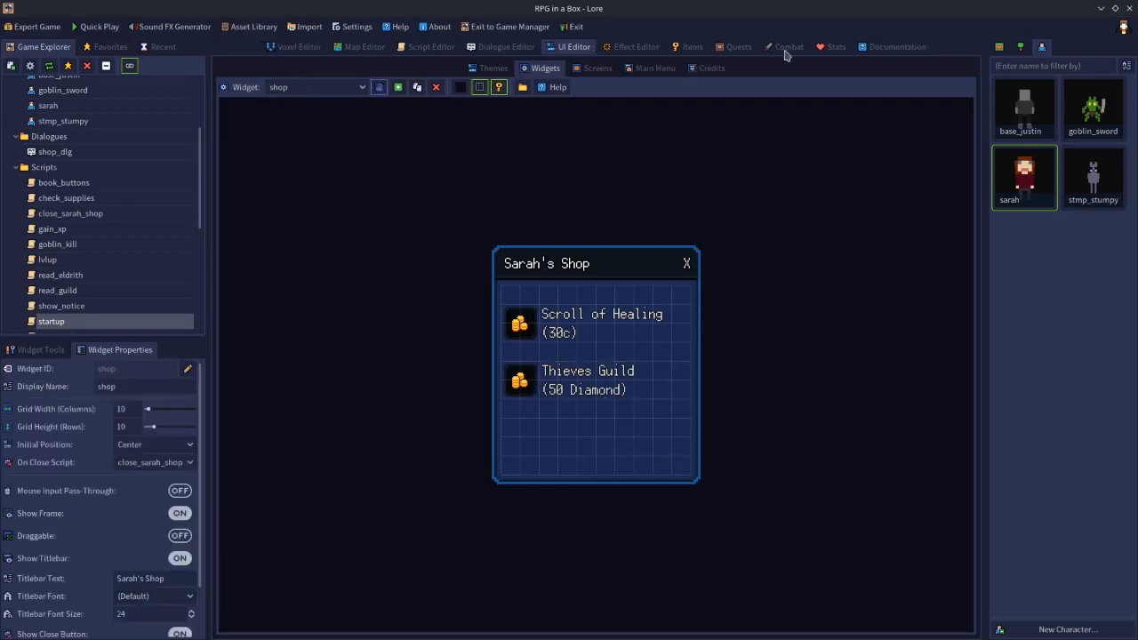
In the check_supplies script, duplicate the sold-out if block directly below the original, inside the while loop.
{"action": "left_click", "coordinate": [699, 49]}
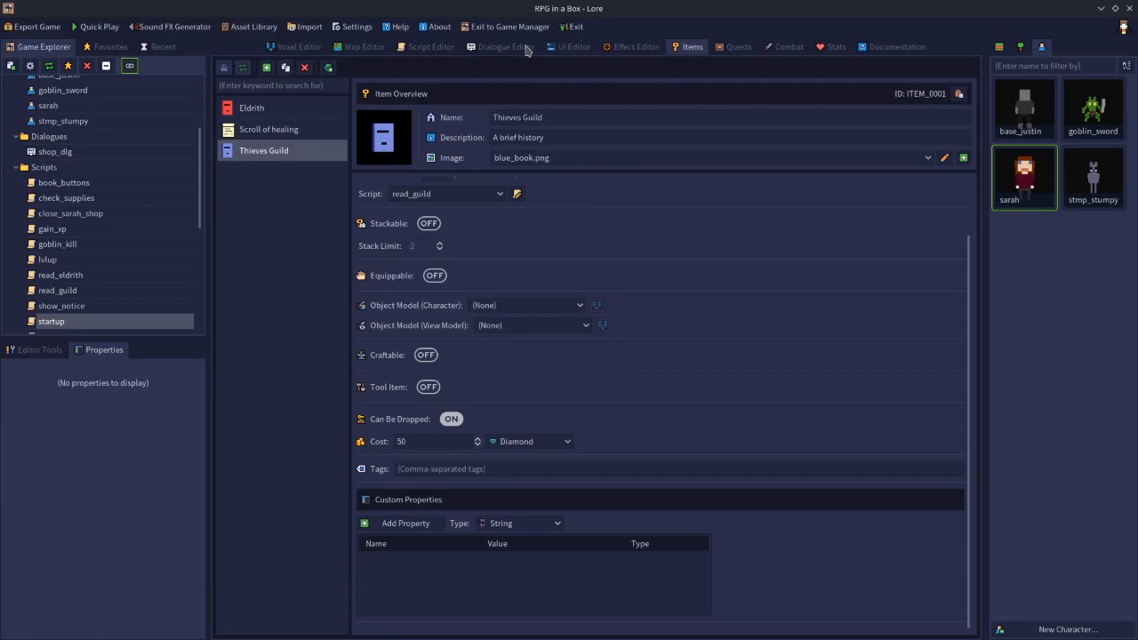
{"action": "left_click", "coordinate": [429, 49]}
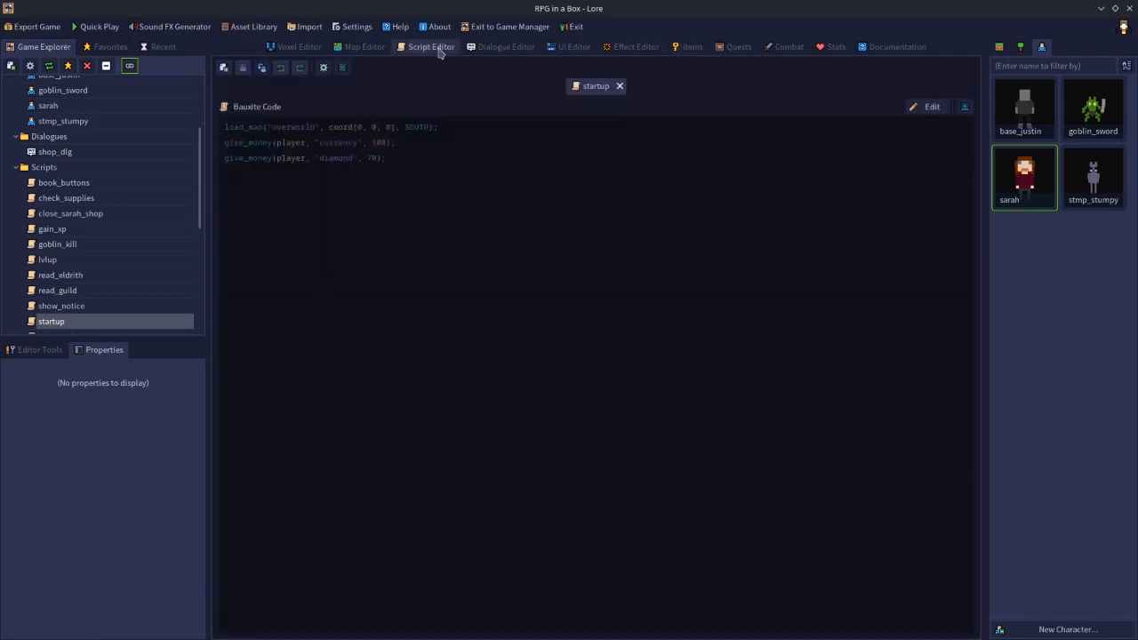
{"action": "left_click", "coordinate": [620, 86]}
{"action": "double_click", "coordinate": [555, 245]}
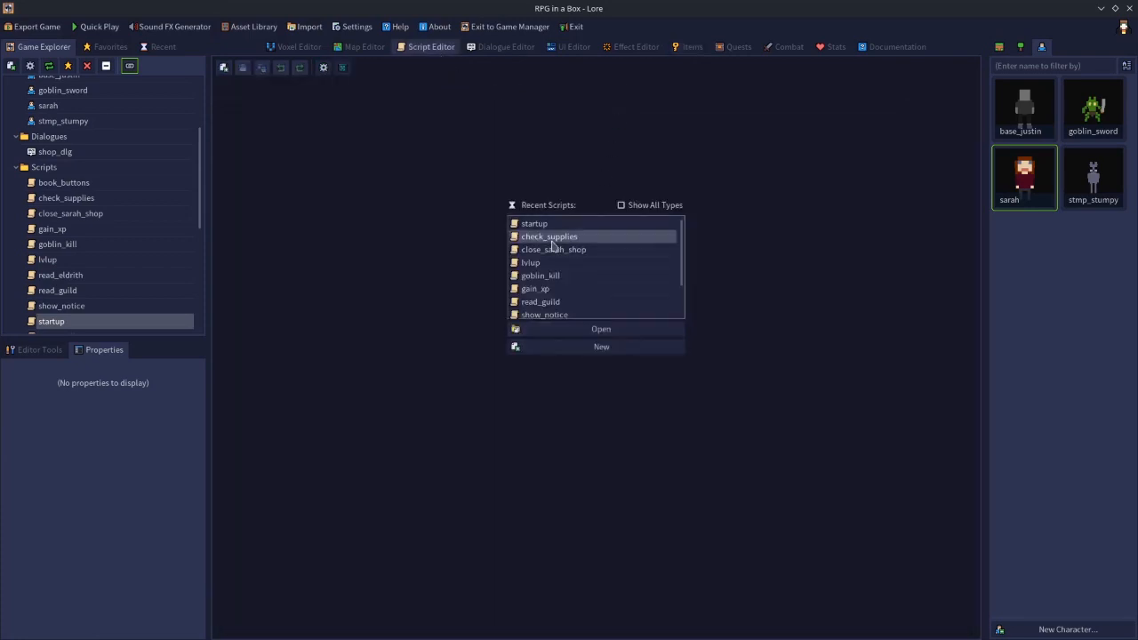
{"action": "left_click", "coordinate": [916, 108]}
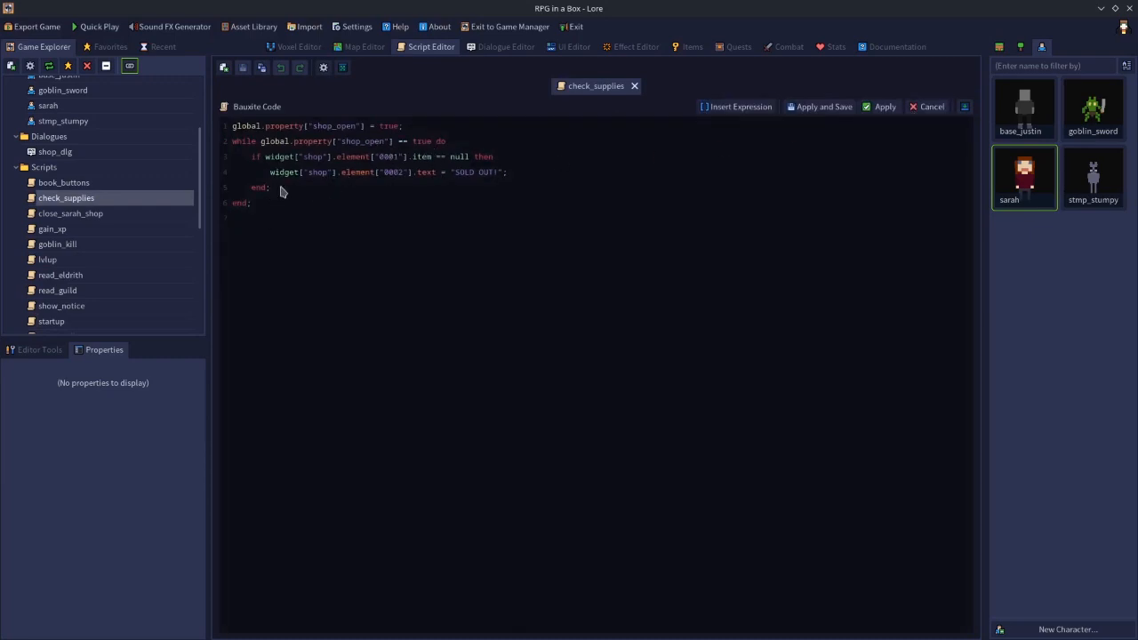
{"action": "left_click_drag", "start_coordinate": [271, 188], "coordinate": [252, 157]}
{"action": "key", "text": "ctrl+c"}
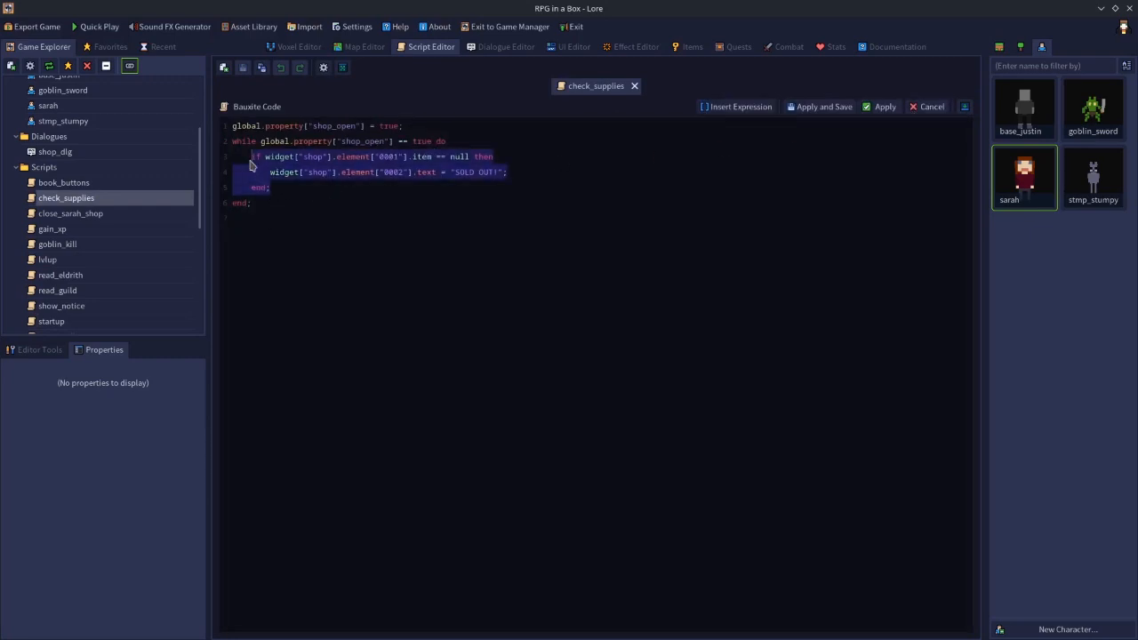
{"action": "left_click", "coordinate": [284, 195]}
{"action": "key", "text": "Return"}
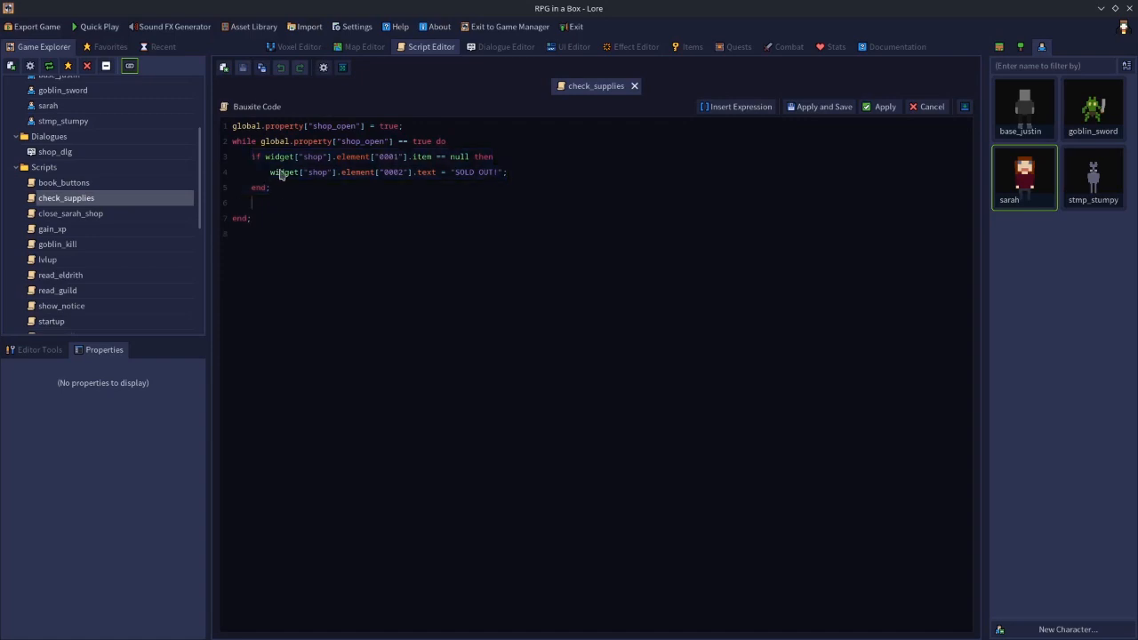
{"action": "key", "text": "ctrl+v"}
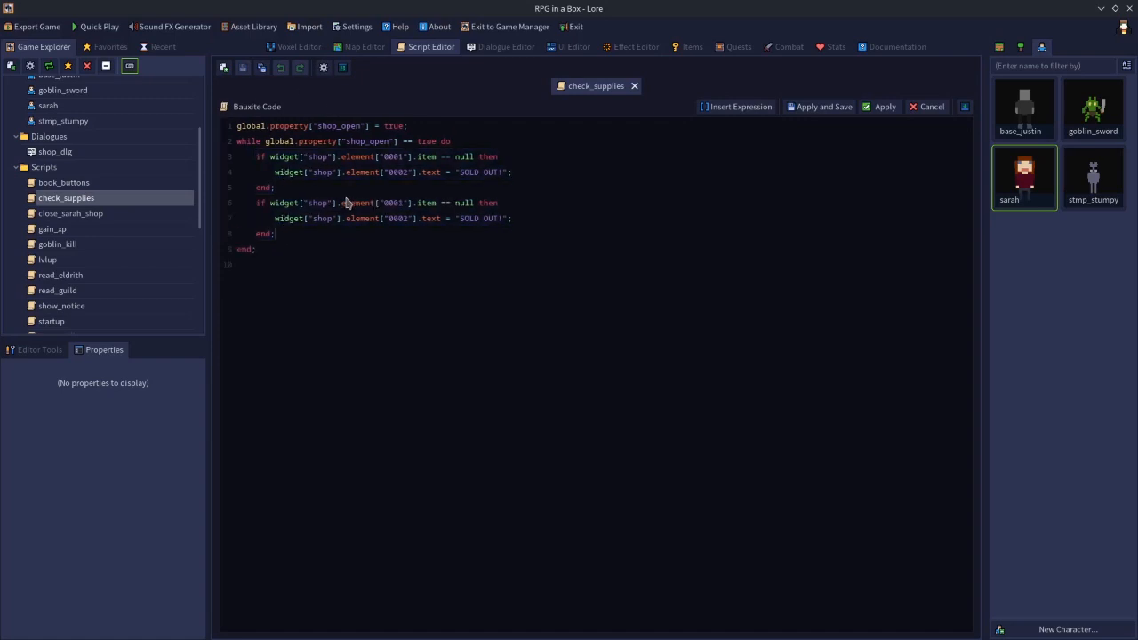
Look up the Thieves Guild item slot's element ID and set the copied condition to check element "0003".
{"action": "left_click", "coordinate": [574, 48]}
{"action": "left_click", "coordinate": [522, 385]}
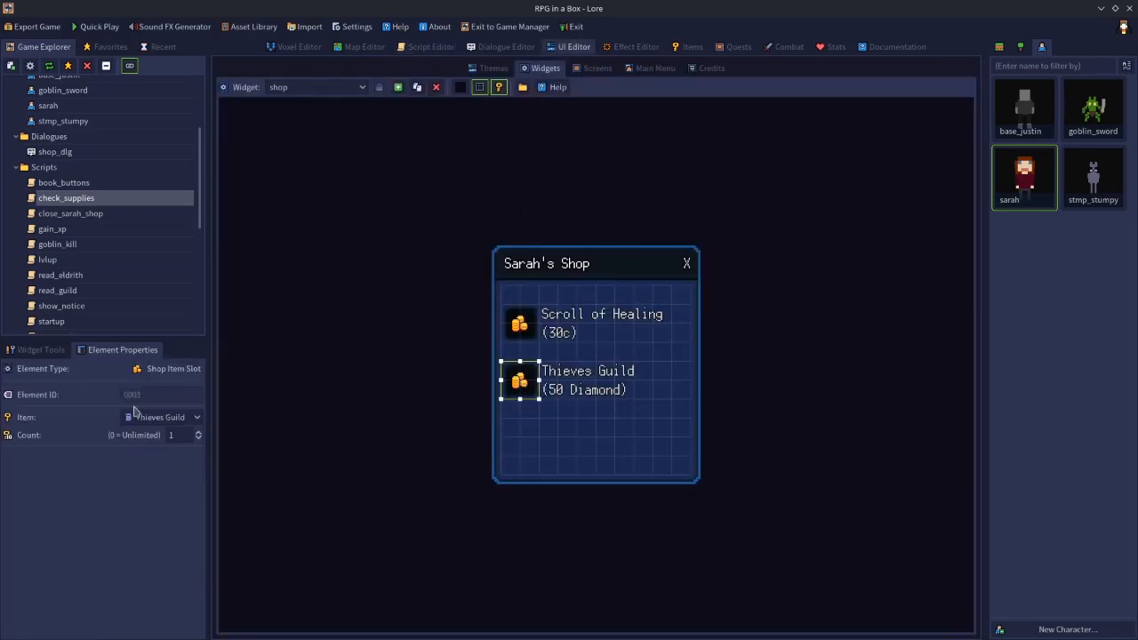
{"action": "left_click", "coordinate": [432, 48]}
{"action": "left_click", "coordinate": [408, 204]}
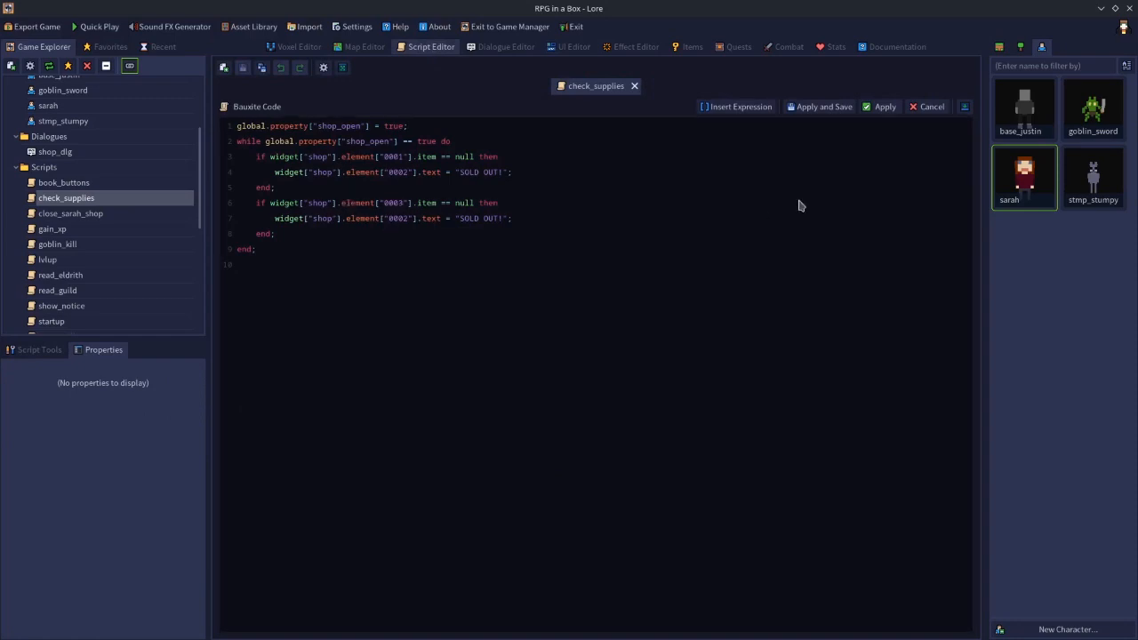
Look up the Thieves Guild label's element ID, set the copied SOLD OUT! line to element "0004", and apply and save the script.
{"action": "left_click", "coordinate": [569, 47]}
{"action": "left_click", "coordinate": [573, 382]}
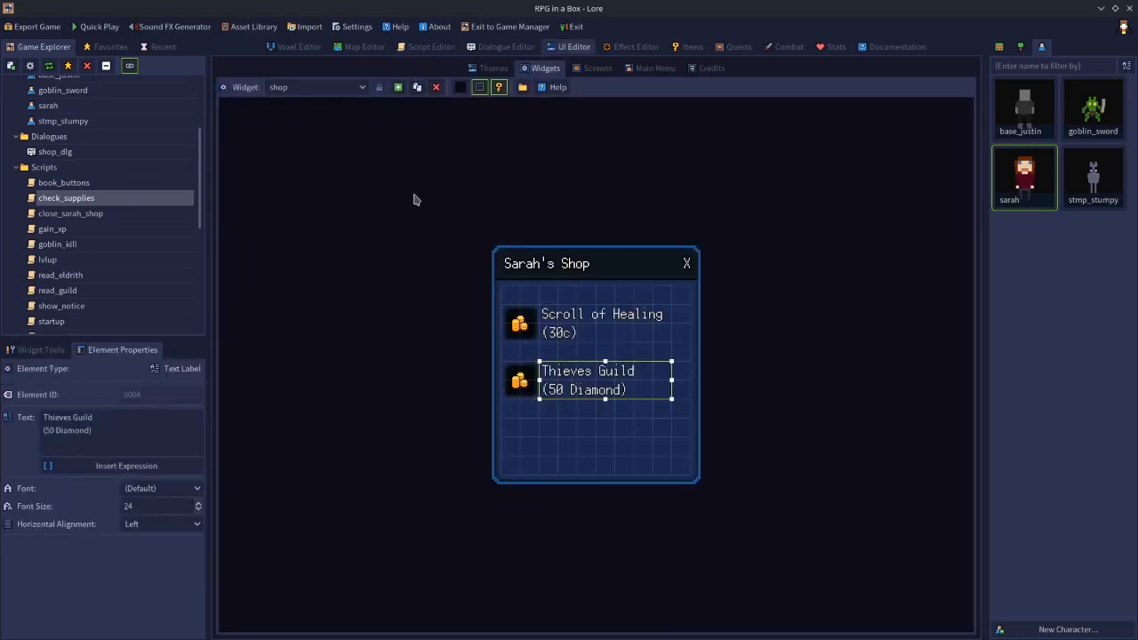
{"action": "left_click", "coordinate": [427, 48]}
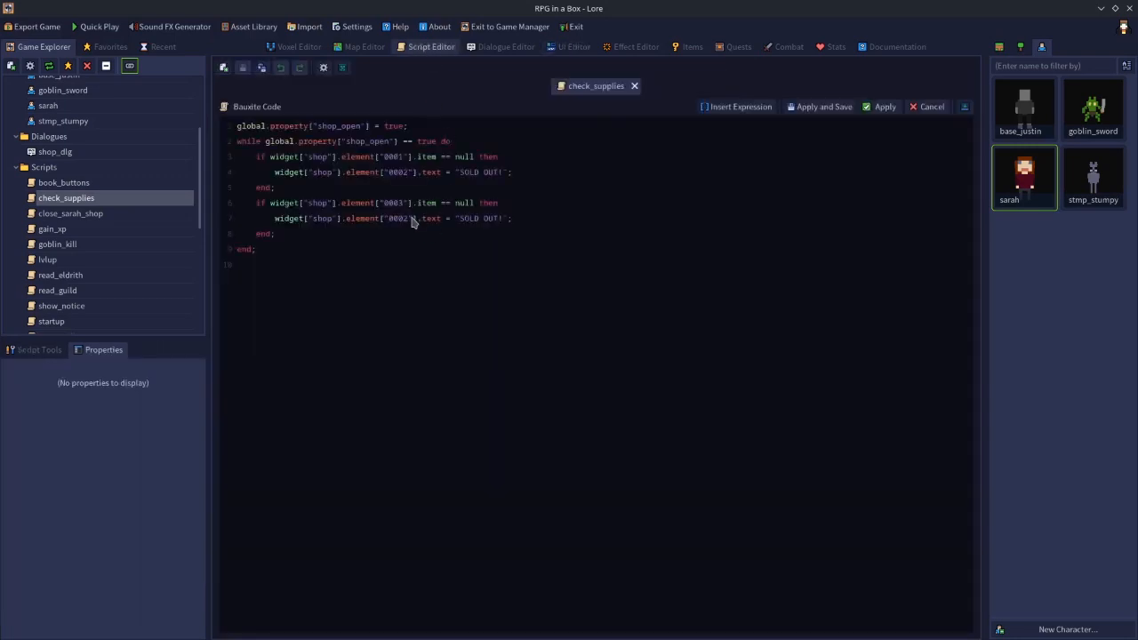
{"action": "left_click", "coordinate": [400, 223]}
{"action": "key", "text": "BackSpace"}
{"action": "type", "text": "4"}
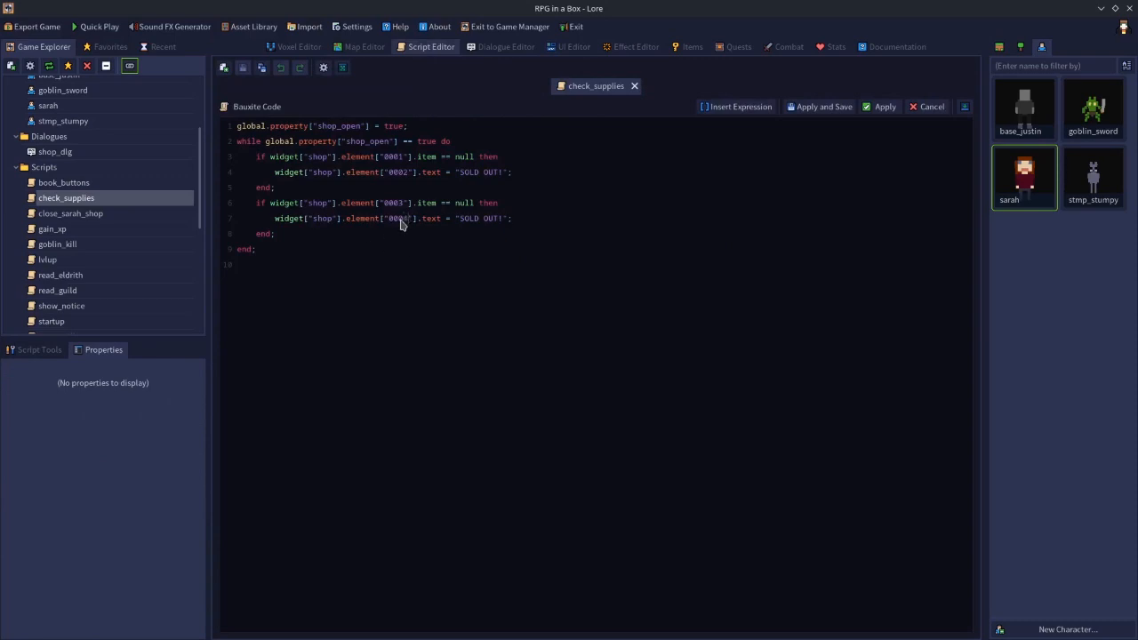
{"action": "left_click", "coordinate": [813, 107]}
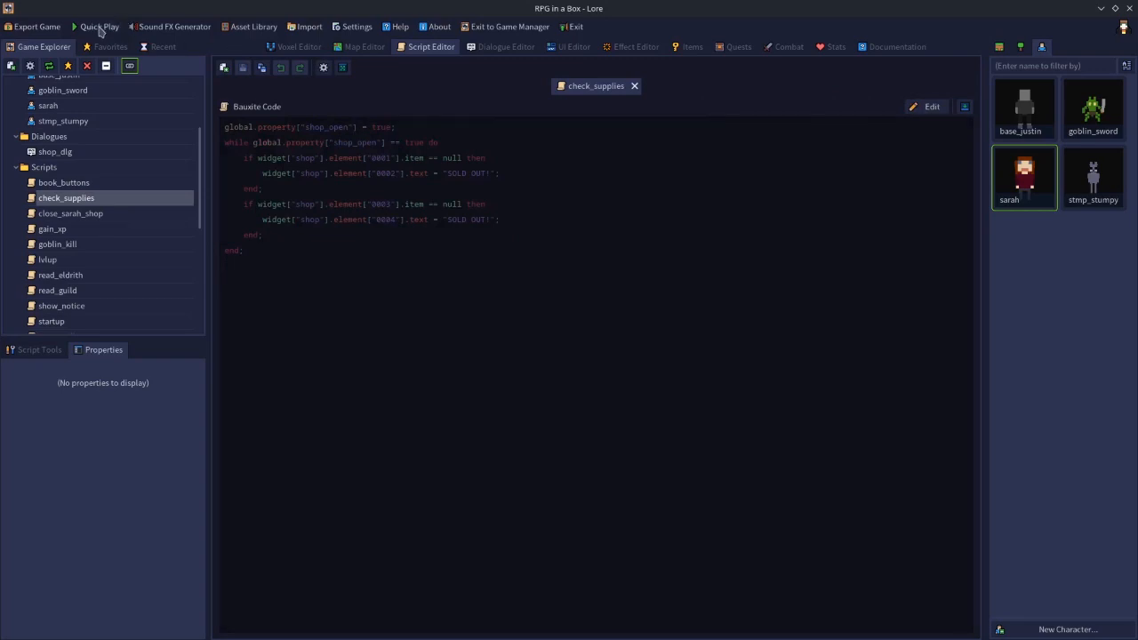
Review the script in the shop_dlg dialogue and the cost settings of the Scroll of healing and Thieves Guild items.
{"action": "left_click", "coordinate": [503, 50]}
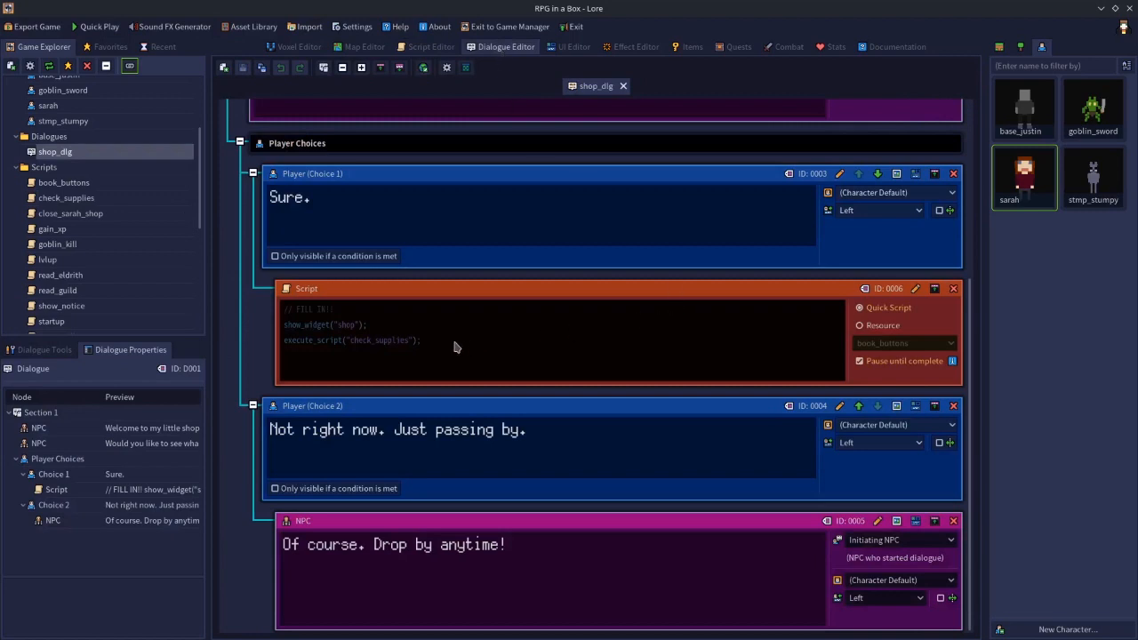
{"action": "left_click", "coordinate": [699, 46]}
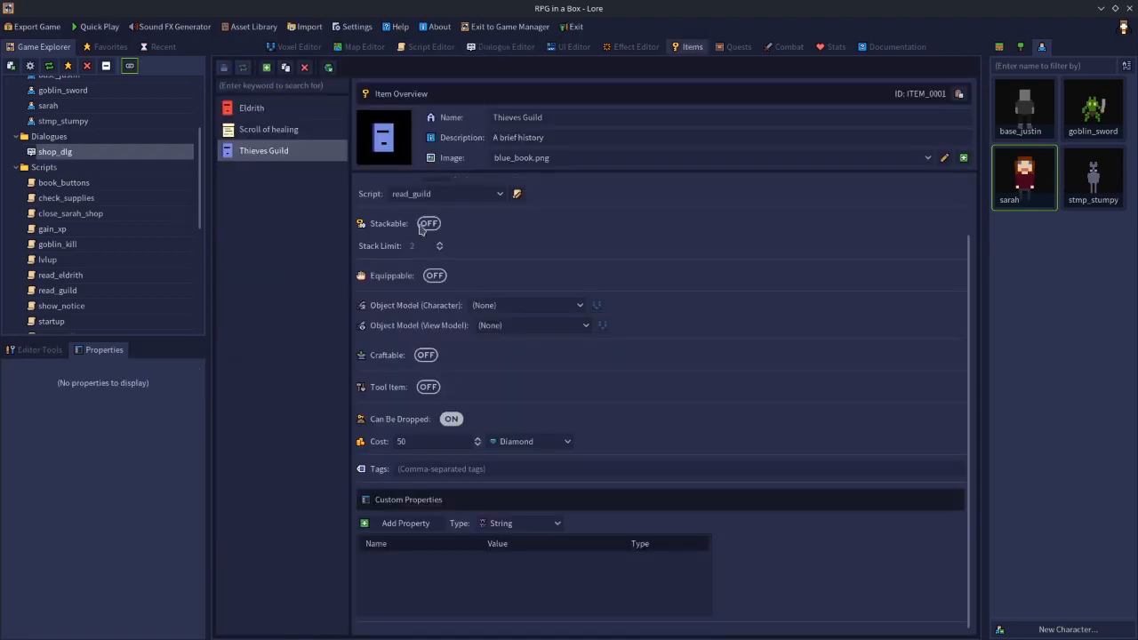
{"action": "left_click", "coordinate": [274, 133]}
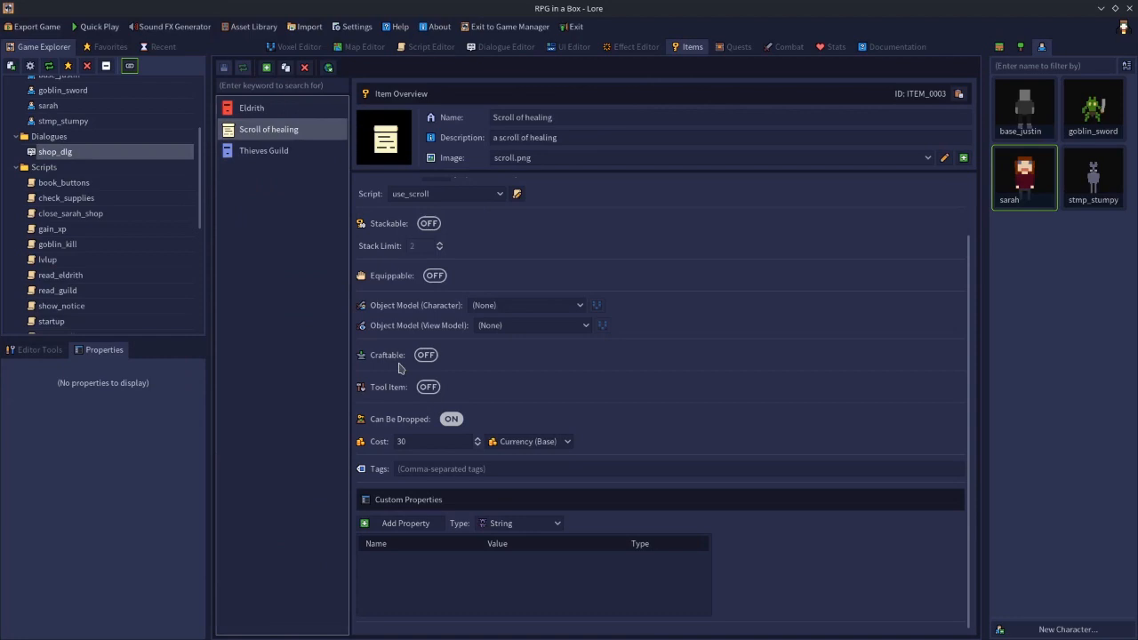
{"action": "left_click", "coordinate": [263, 153]}
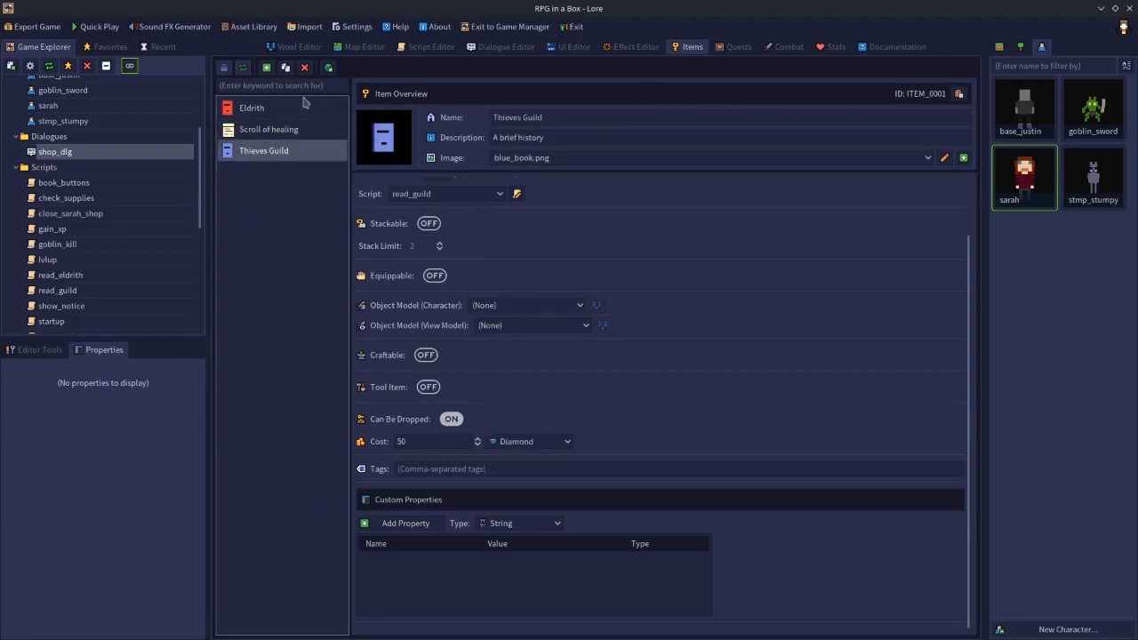
Playtest the game, buy the Scroll of Healing and the Thieves Guild book in Sarah's shop, and close the shop and its dialogue.
{"action": "left_click", "coordinate": [98, 27]}
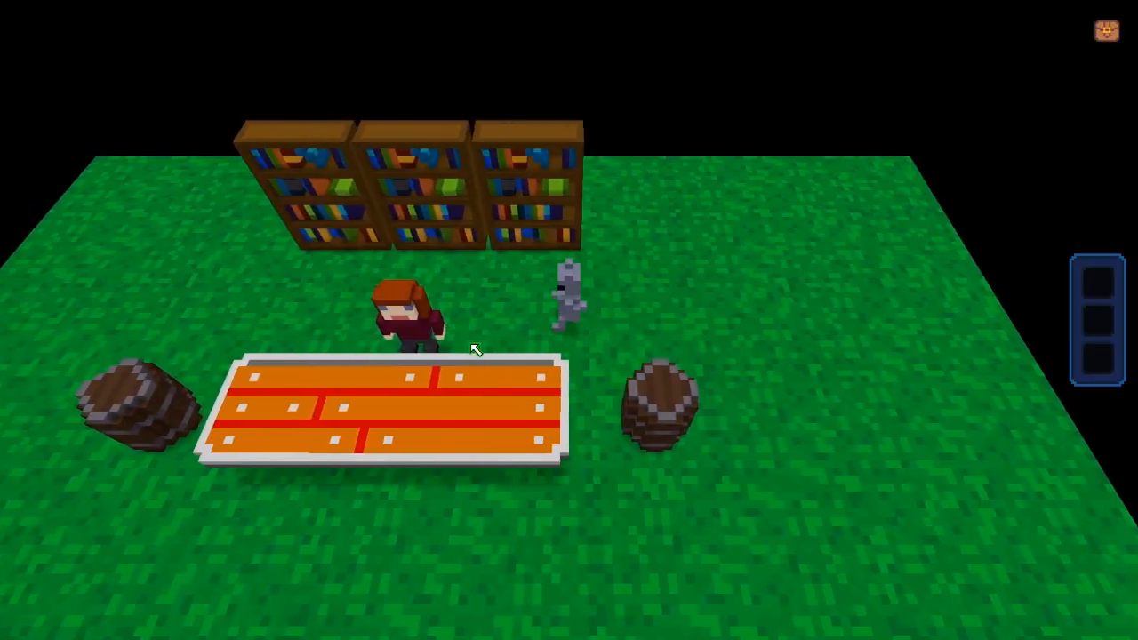
{"action": "key", "text": "space"}
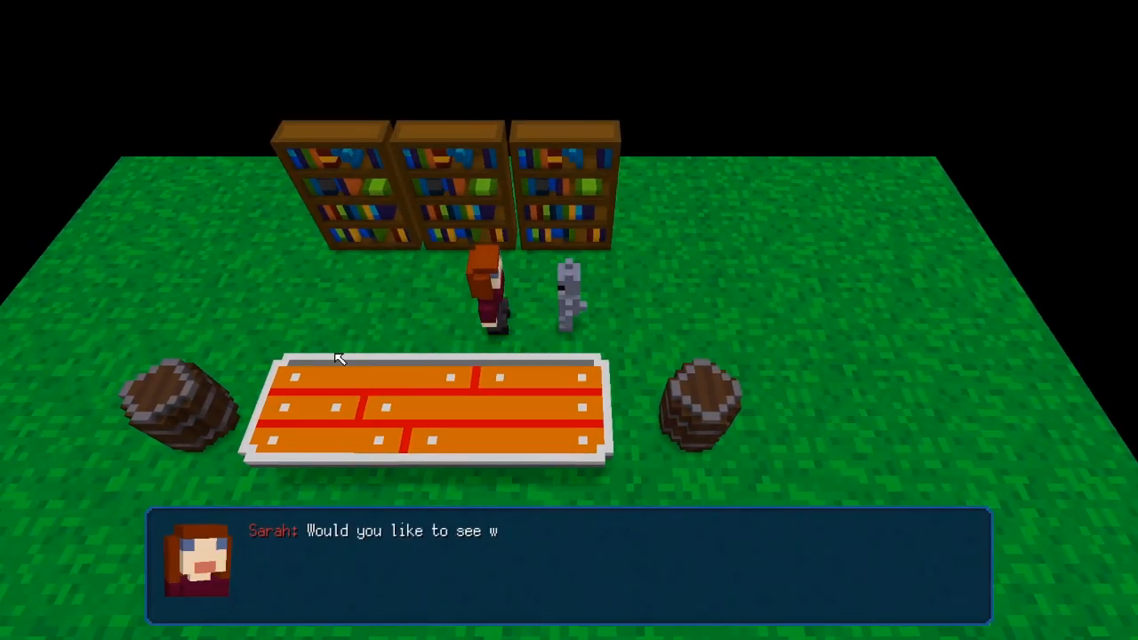
{"action": "key", "text": "1"}
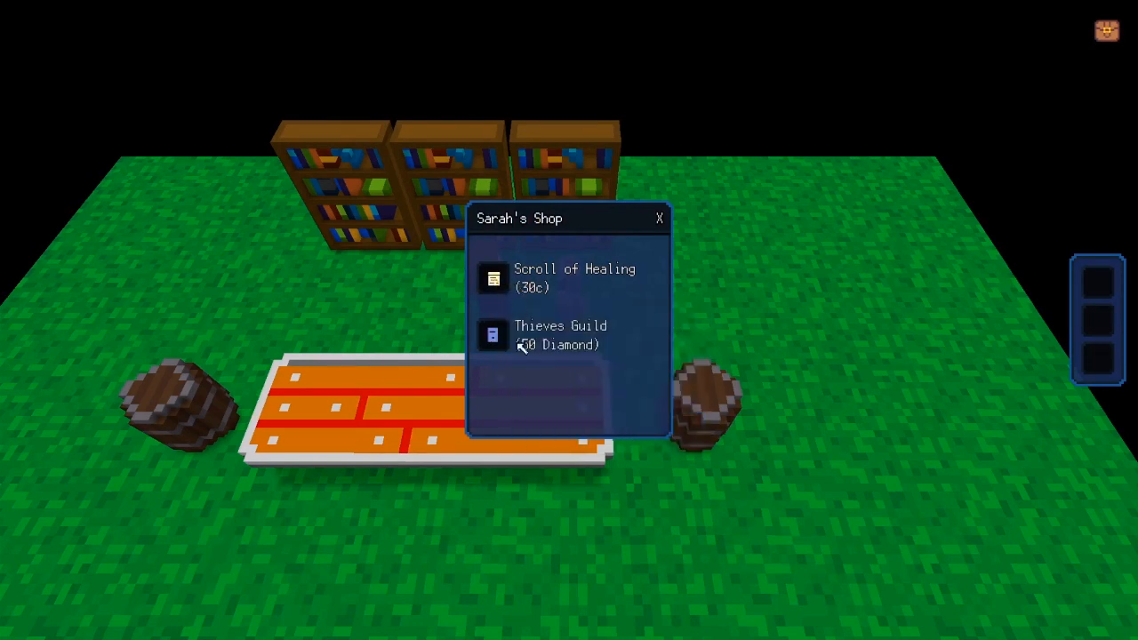
{"action": "left_click", "coordinate": [494, 284]}
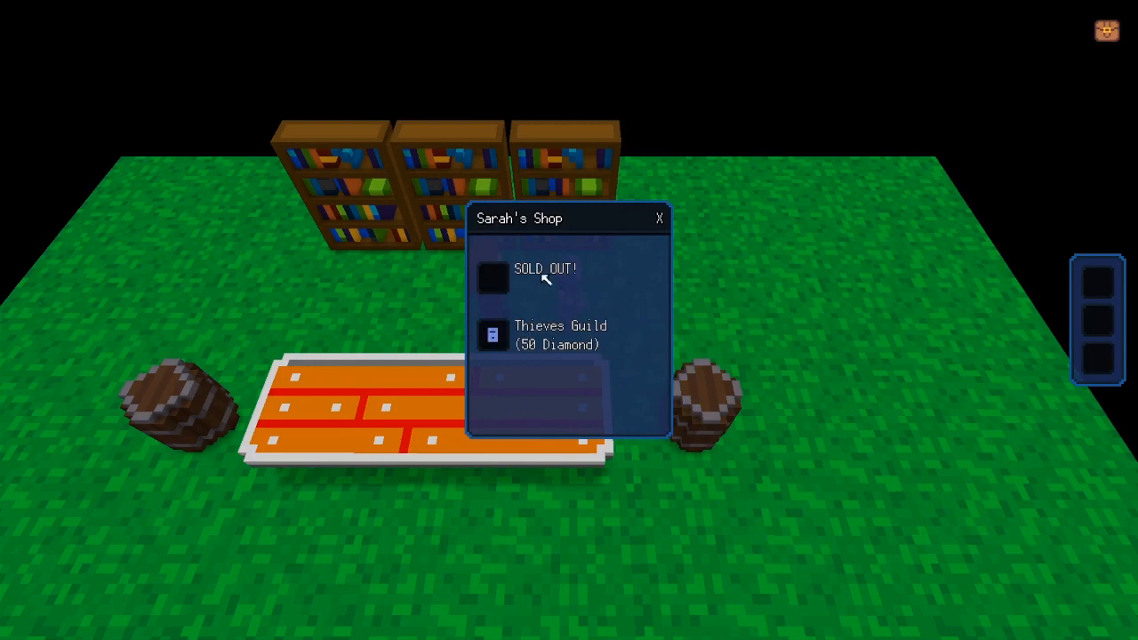
{"action": "left_click", "coordinate": [492, 345]}
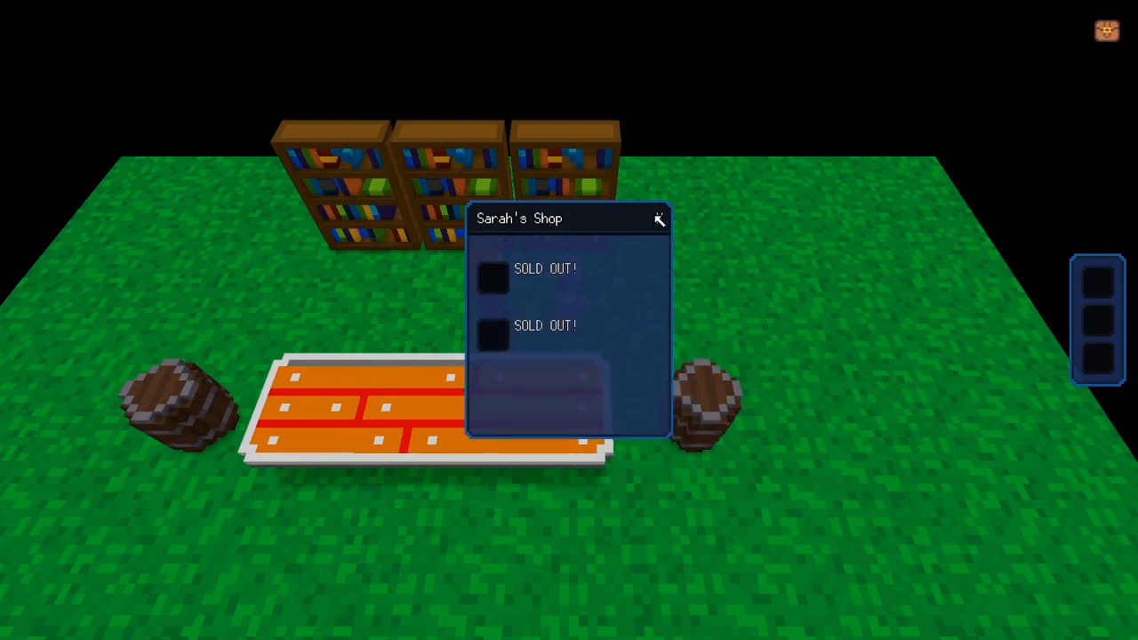
{"action": "left_click", "coordinate": [659, 219]}
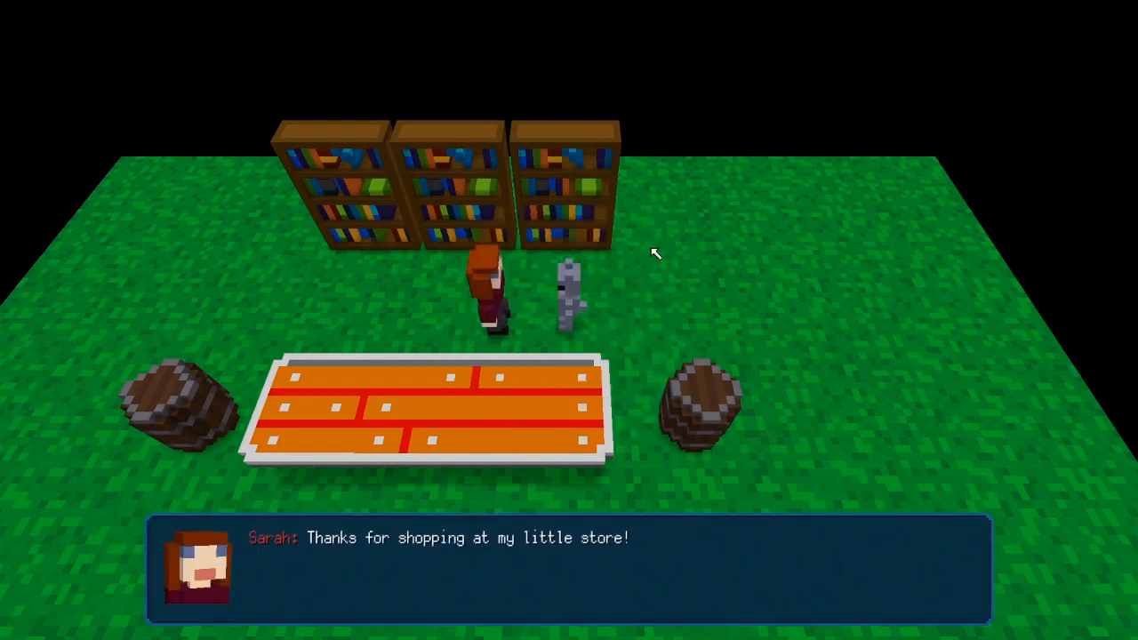
{"action": "left_click", "coordinate": [700, 259]}
Open the in-game inventory to check the purchased items and both currency balances, and end the playtest.
{"action": "key", "text": "i"}
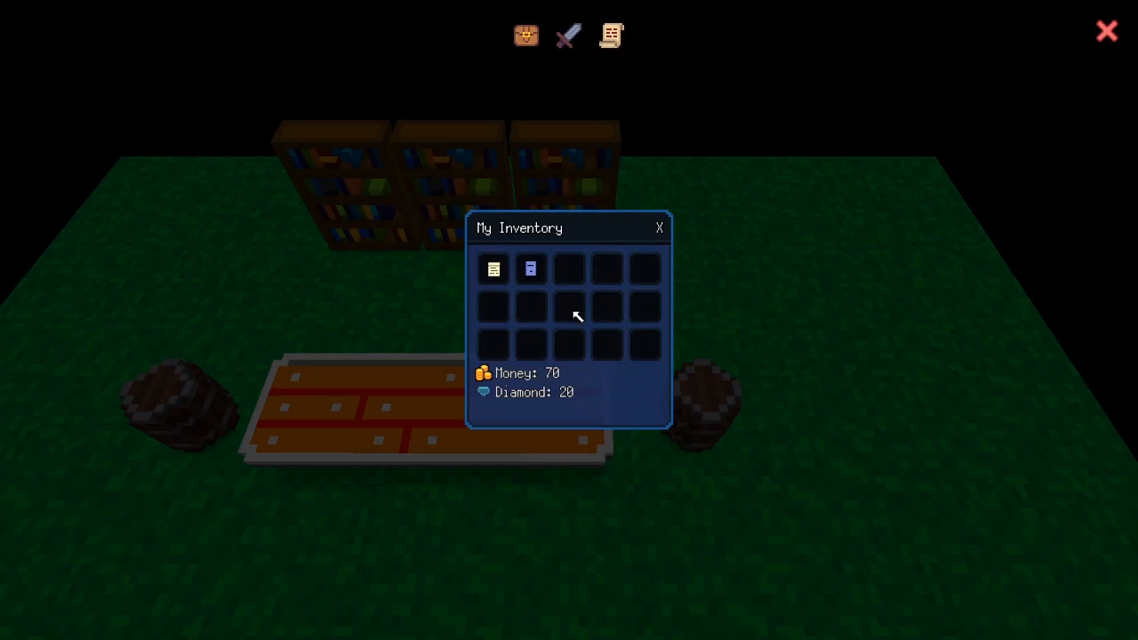
{"action": "mouse_move", "coordinate": [504, 271]}
{"action": "left_click", "coordinate": [660, 229]}
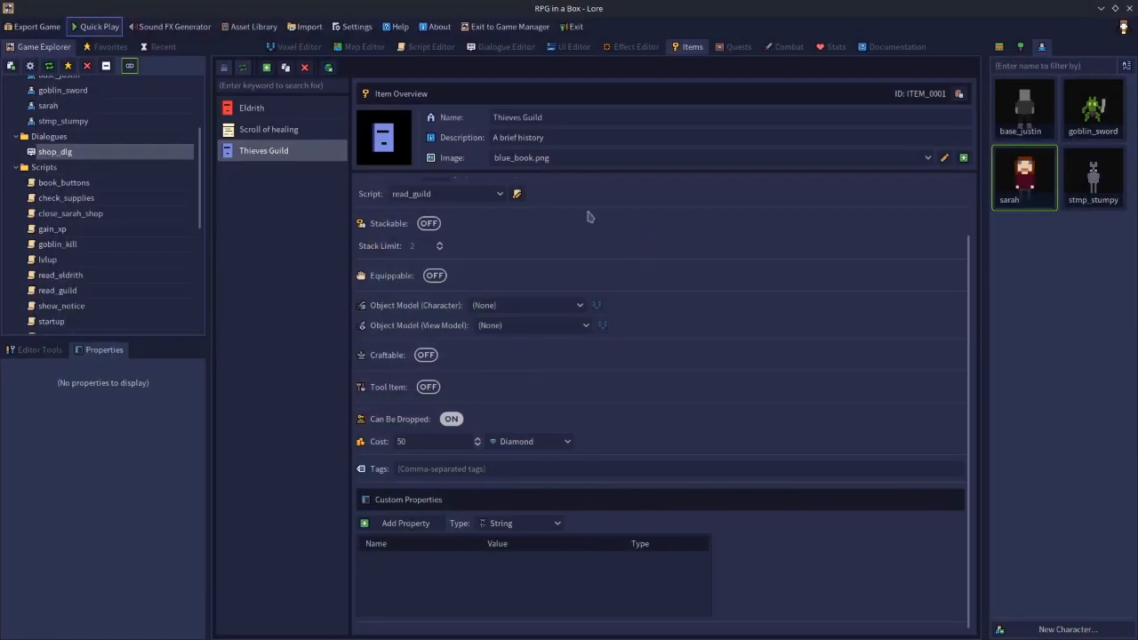
Playtest the game again, inspect the tooltips of both items in Sarah's shop, and quit back to the editor.
{"action": "left_click", "coordinate": [111, 27]}
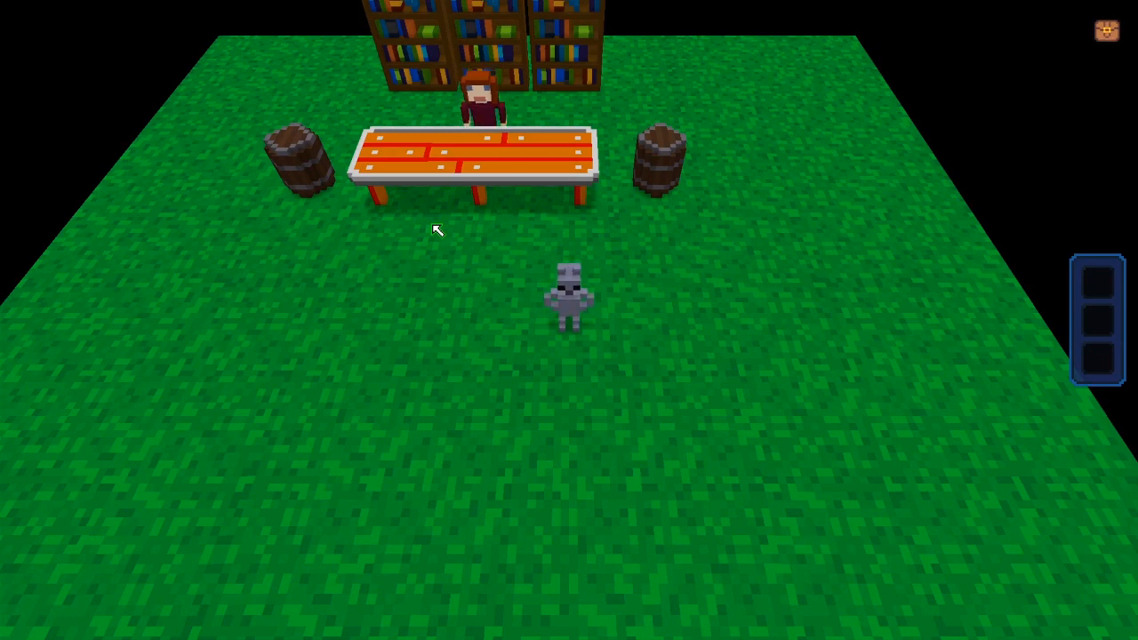
{"action": "left_click", "coordinate": [483, 140]}
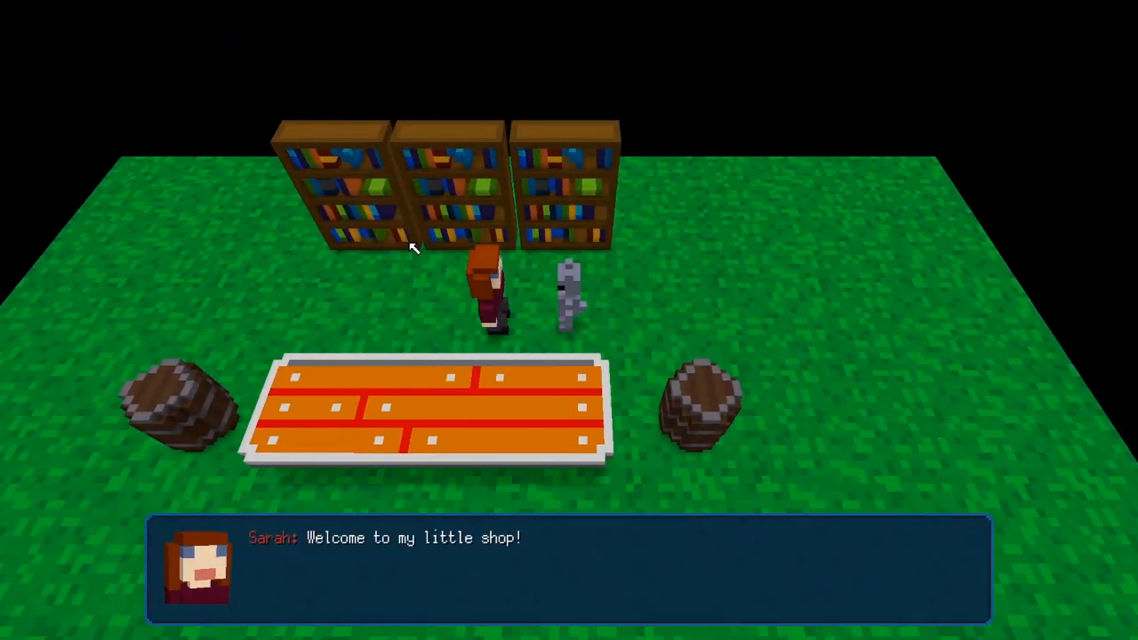
{"action": "left_click", "coordinate": [410, 244]}
{"action": "key", "text": "1"}
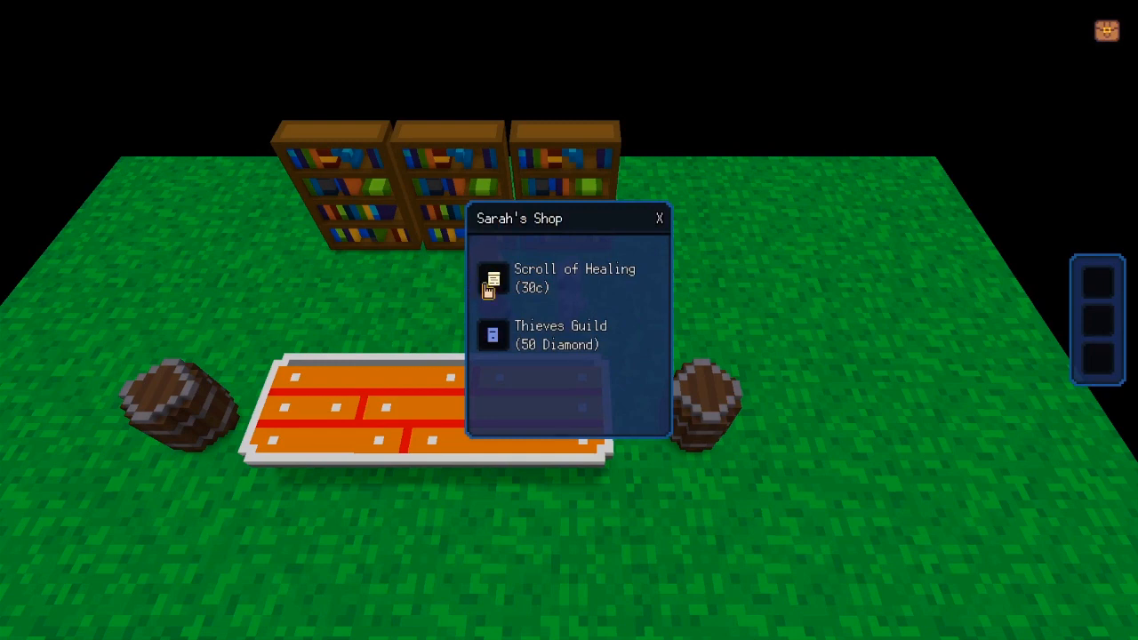
{"action": "mouse_move", "coordinate": [490, 289]}
{"action": "mouse_move", "coordinate": [492, 342]}
{"action": "key", "text": "Escape"}
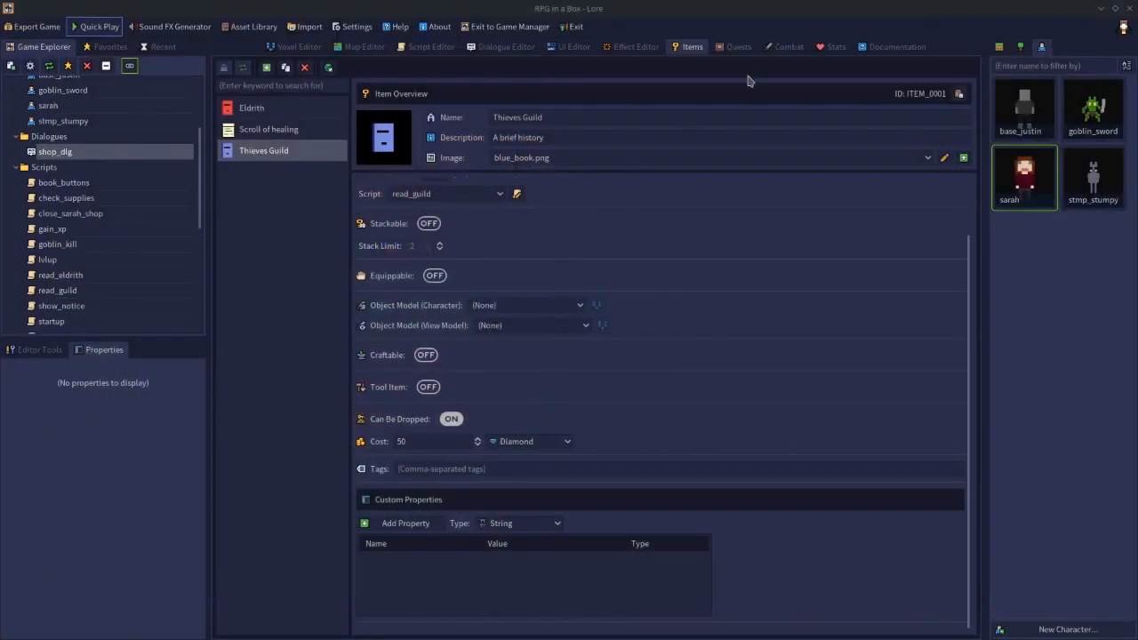
In the currency stats, rename the base currency to "Money" and save the stats.
{"action": "left_click", "coordinate": [823, 46]}
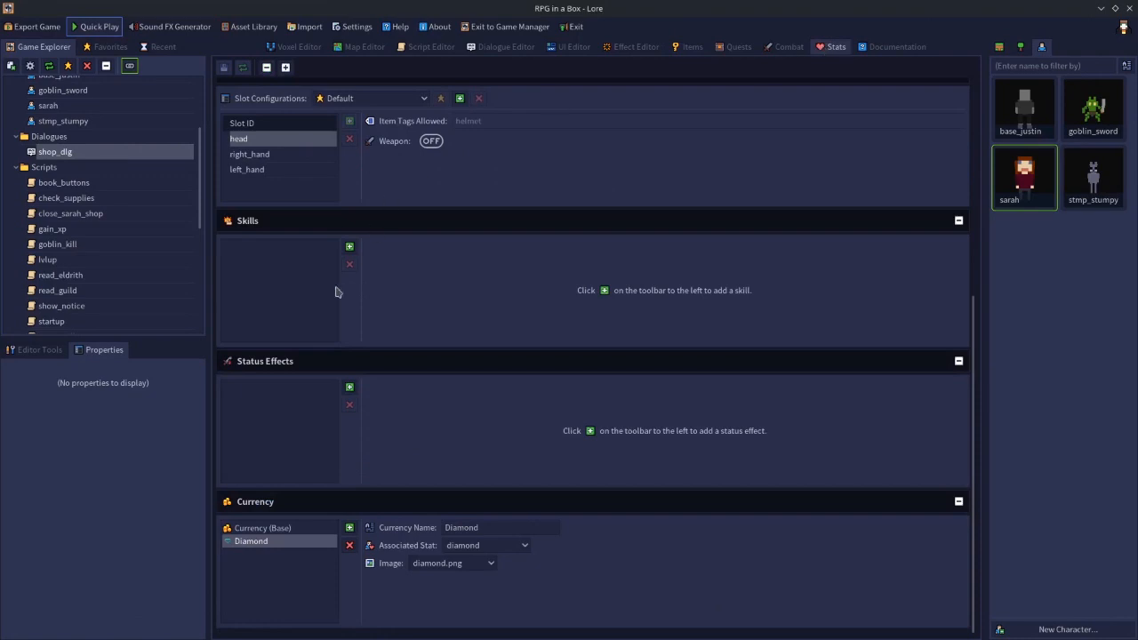
{"action": "left_click", "coordinate": [280, 530]}
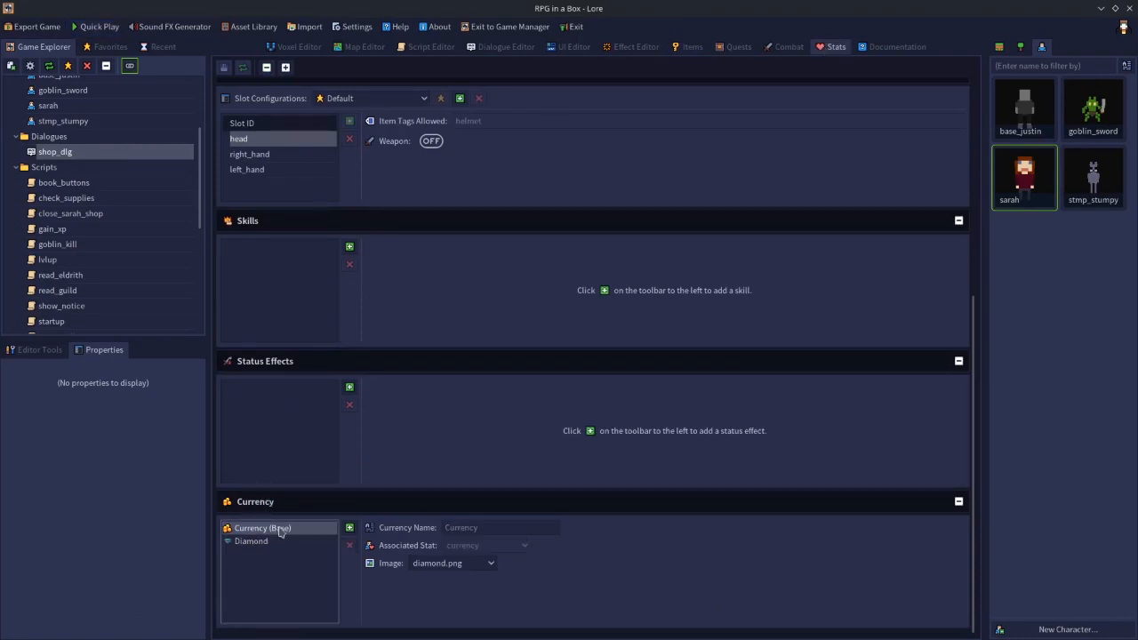
{"action": "left_click", "coordinate": [451, 527]}
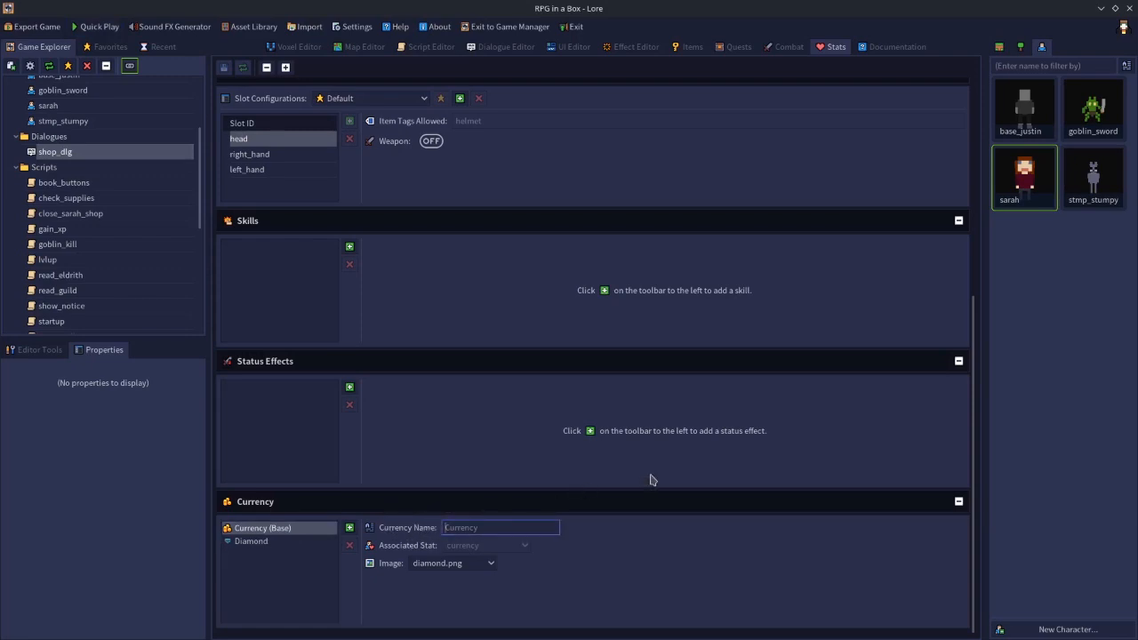
{"action": "type", "text": "C"}
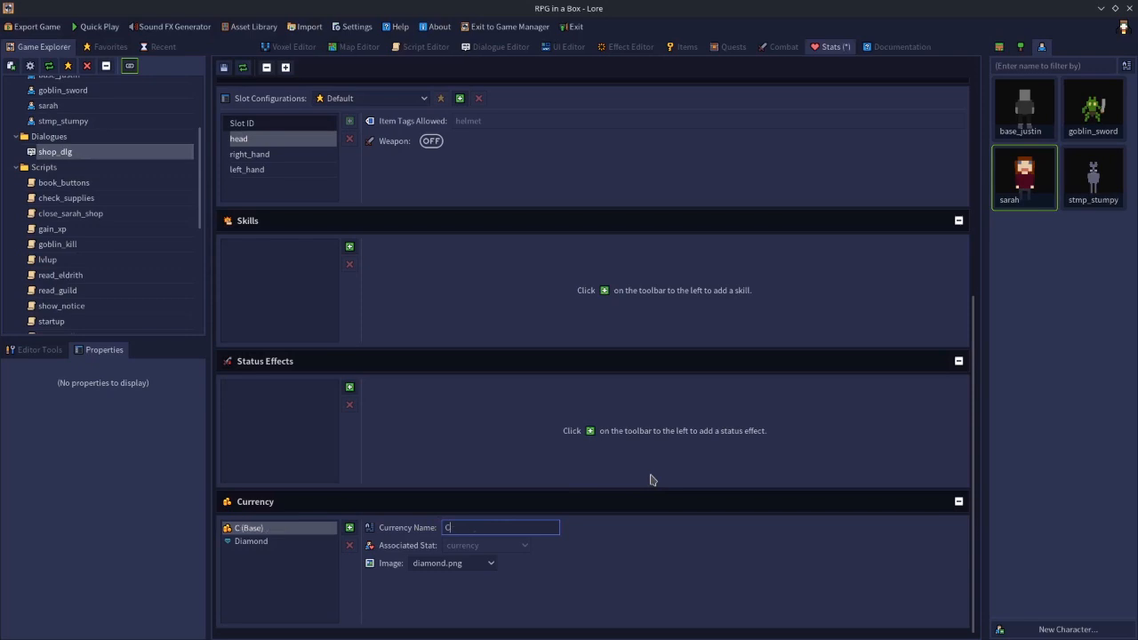
{"action": "type", "text": "urrency"}
{"action": "key", "text": "BackSpace"}
{"action": "key", "text": "BackSpace"}
{"action": "key", "text": "BackSpace"}
{"action": "key", "text": "BackSpace"}
{"action": "key", "text": "BackSpace"}
{"action": "key", "text": "BackSpace"}
{"action": "key", "text": "BackSpace"}
{"action": "key", "text": "BackSpace"}
{"action": "type", "text": "Money"}
{"action": "left_click", "coordinate": [224, 66]}
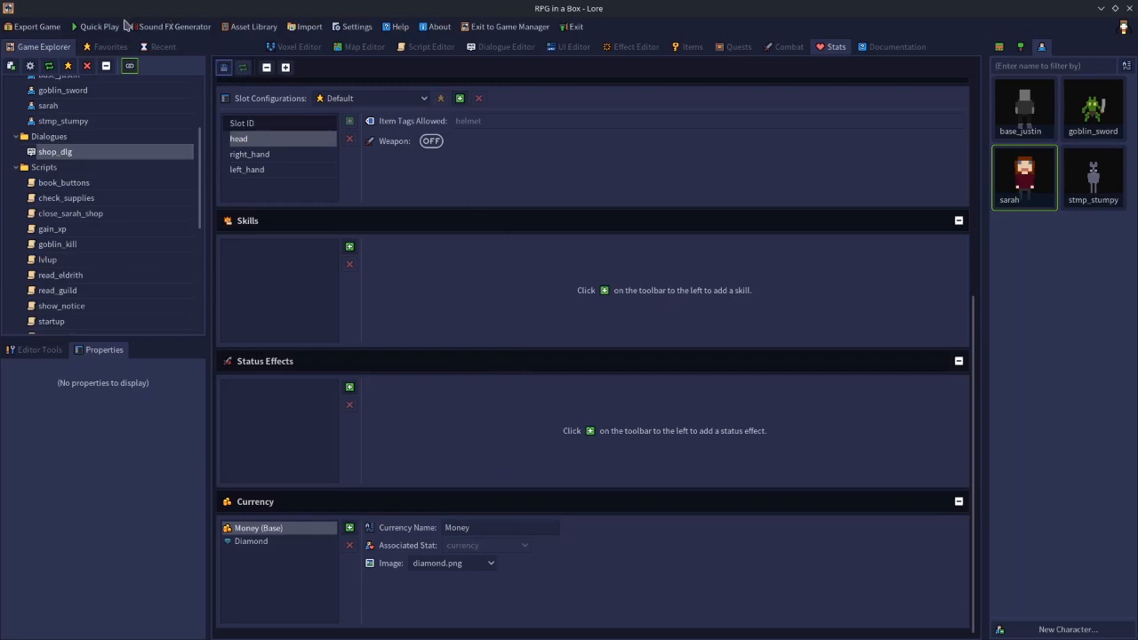
Playtest the game, inspect the Scroll of Healing's cost tooltip in Sarah's shop, and quit back to the editor.
{"action": "left_click", "coordinate": [96, 27]}
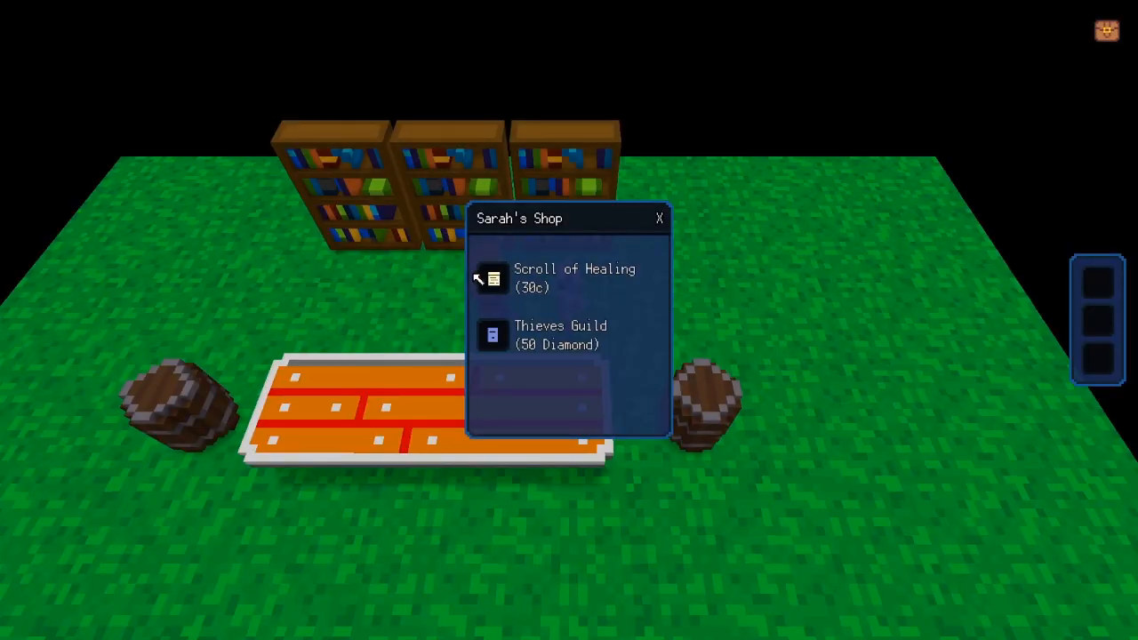
{"action": "mouse_move", "coordinate": [500, 280]}
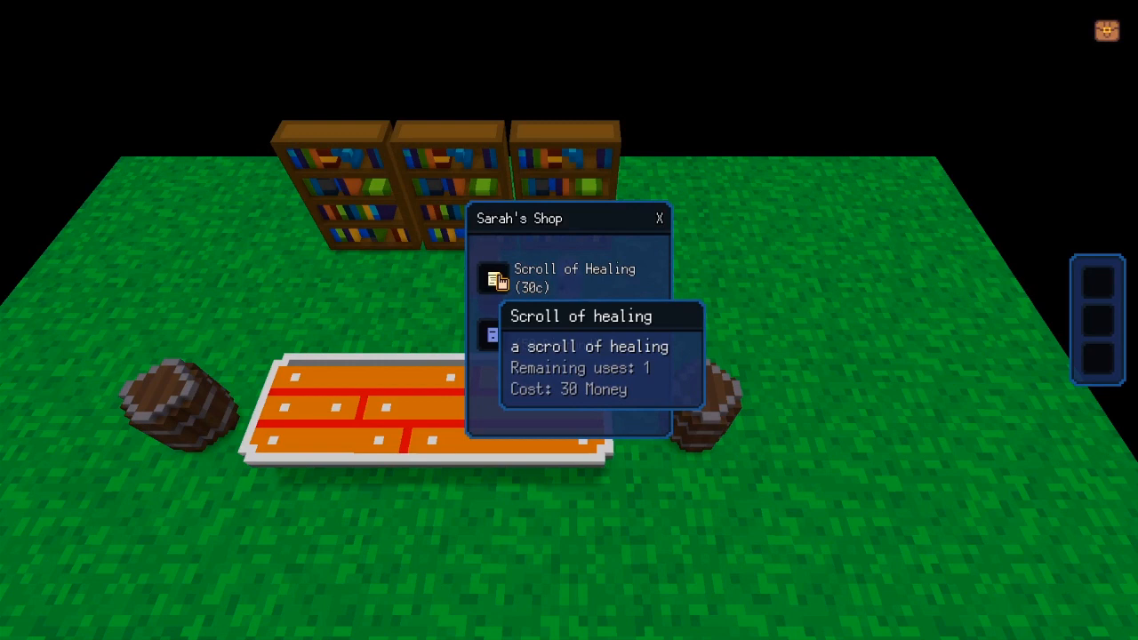
{"action": "mouse_move", "coordinate": [490, 343]}
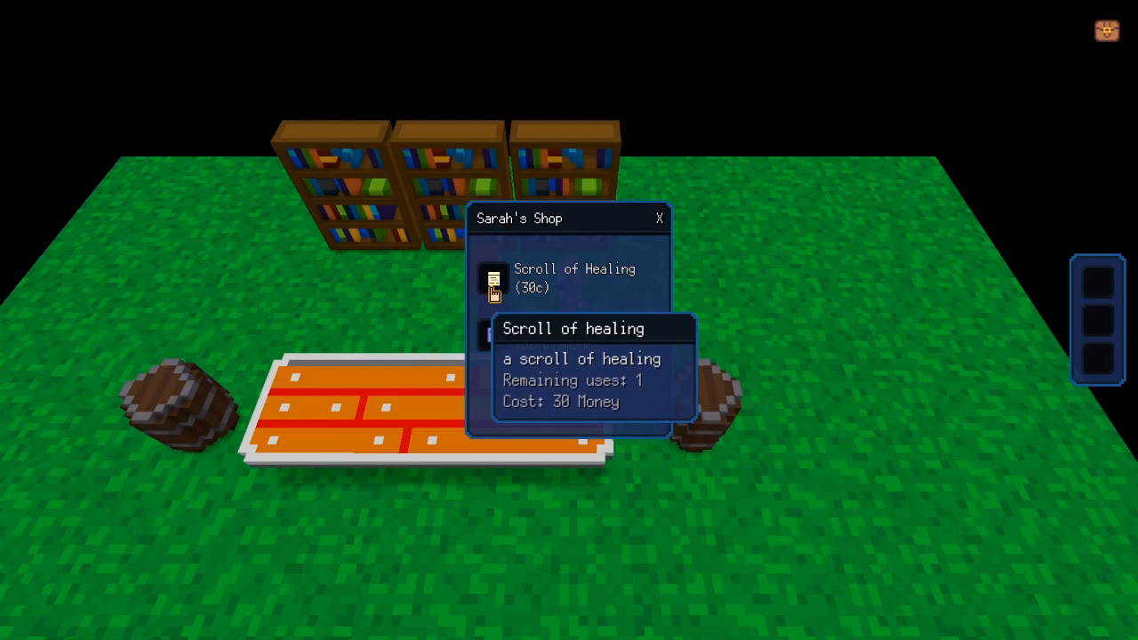
{"action": "key", "text": "Escape"}
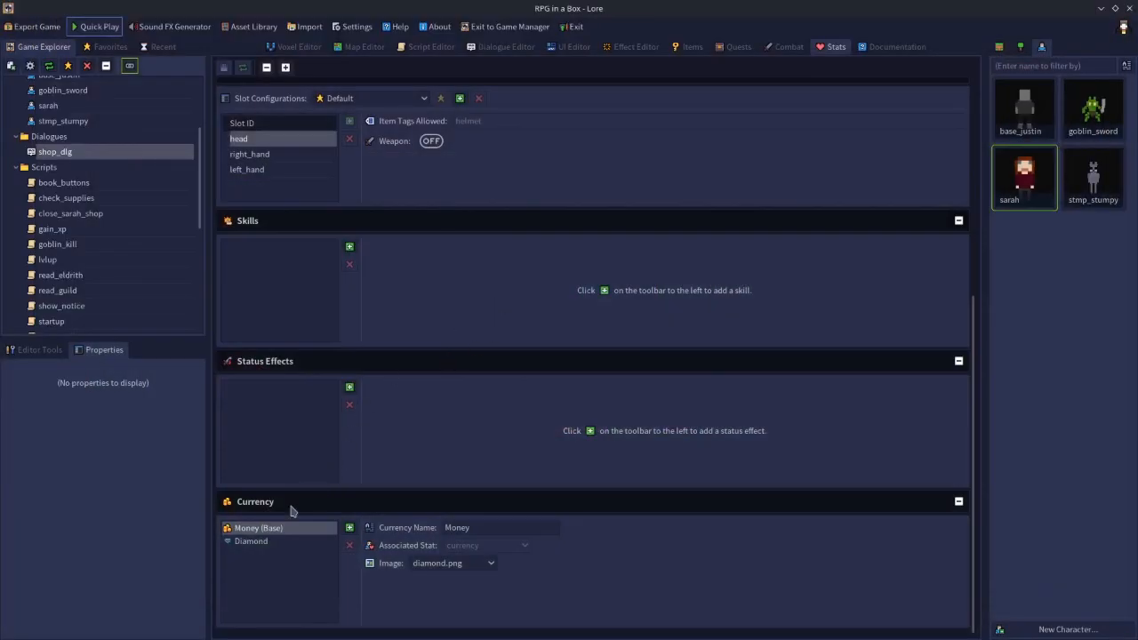
Clear the base currency's name, re-enter it as "Money", and save the stats.
{"action": "left_click", "coordinate": [265, 532]}
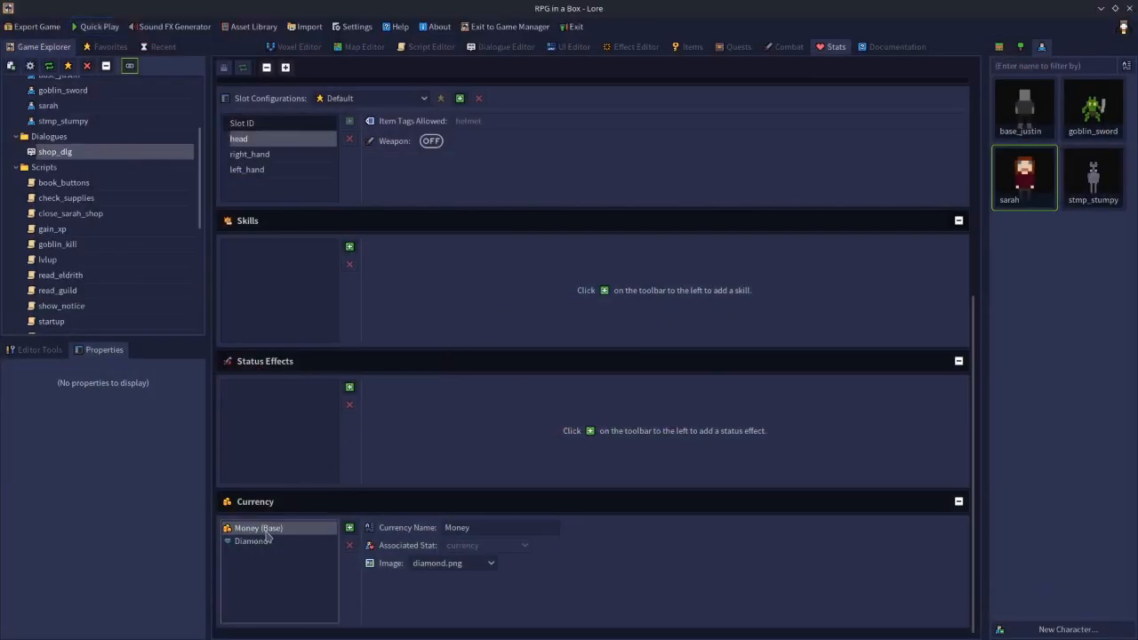
{"action": "left_click", "coordinate": [468, 527]}
{"action": "double_click", "coordinate": [468, 526]}
{"action": "key", "text": "BackSpace"}
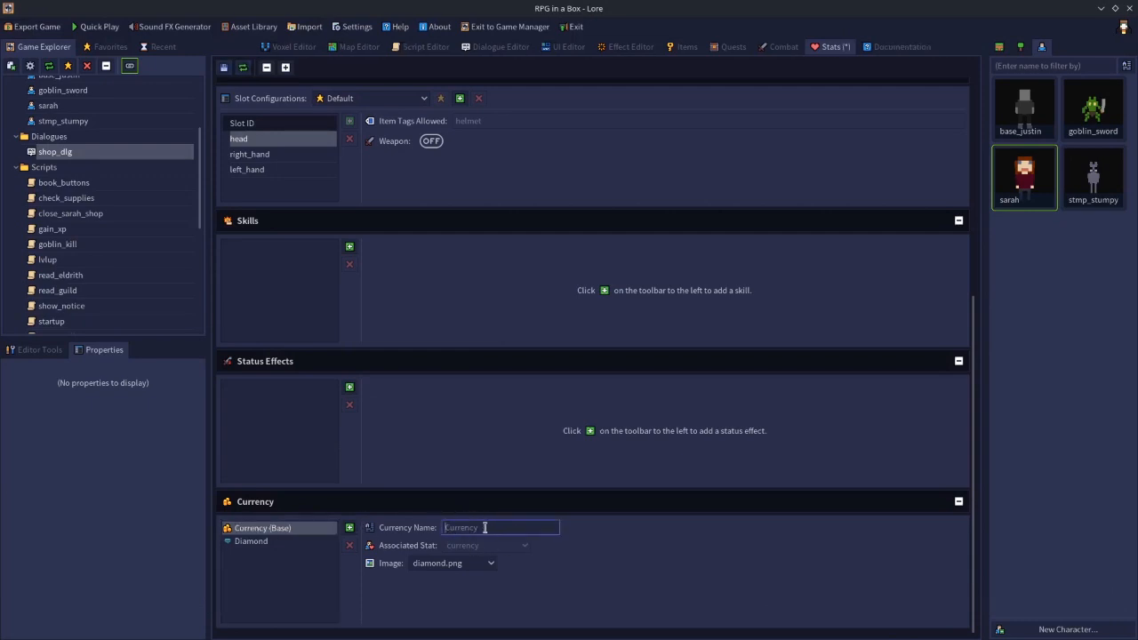
{"action": "type", "text": "Money"}
{"action": "left_click", "coordinate": [224, 67]}
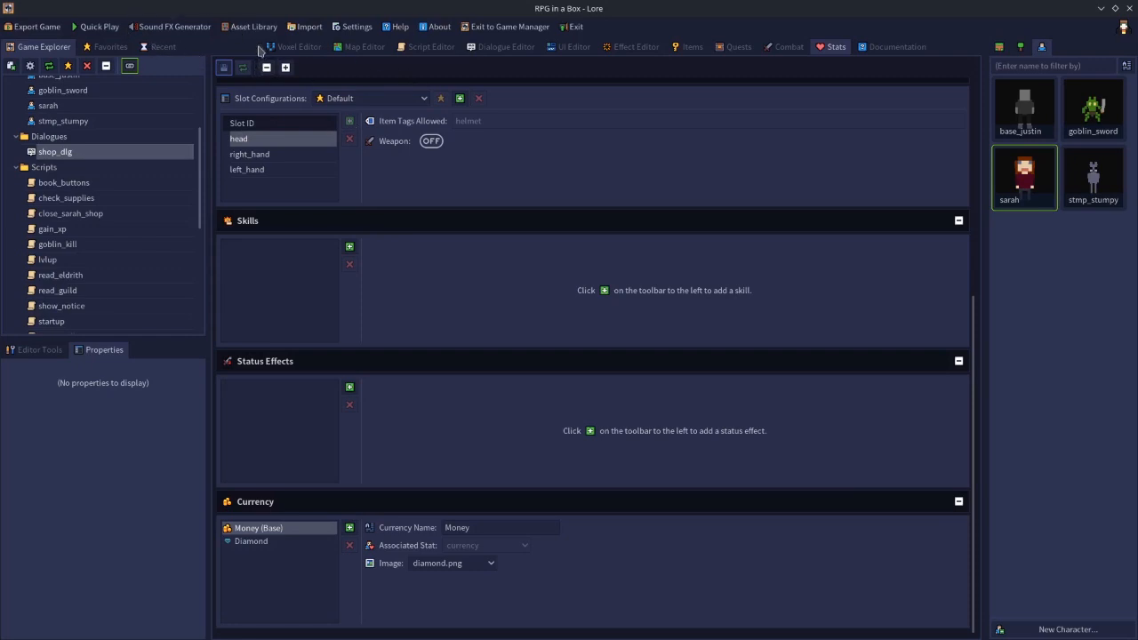
On the overworld map, make the barrel to the left of Sarah's table an item container and check which items are available for it.
{"action": "left_click", "coordinate": [421, 49]}
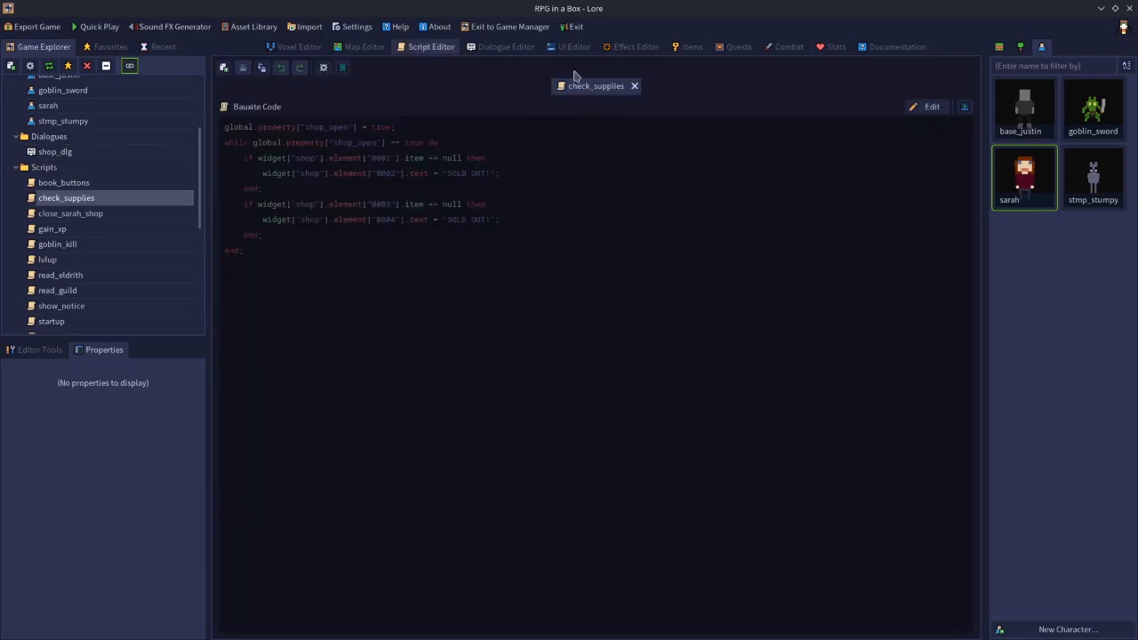
{"action": "left_click", "coordinate": [363, 49]}
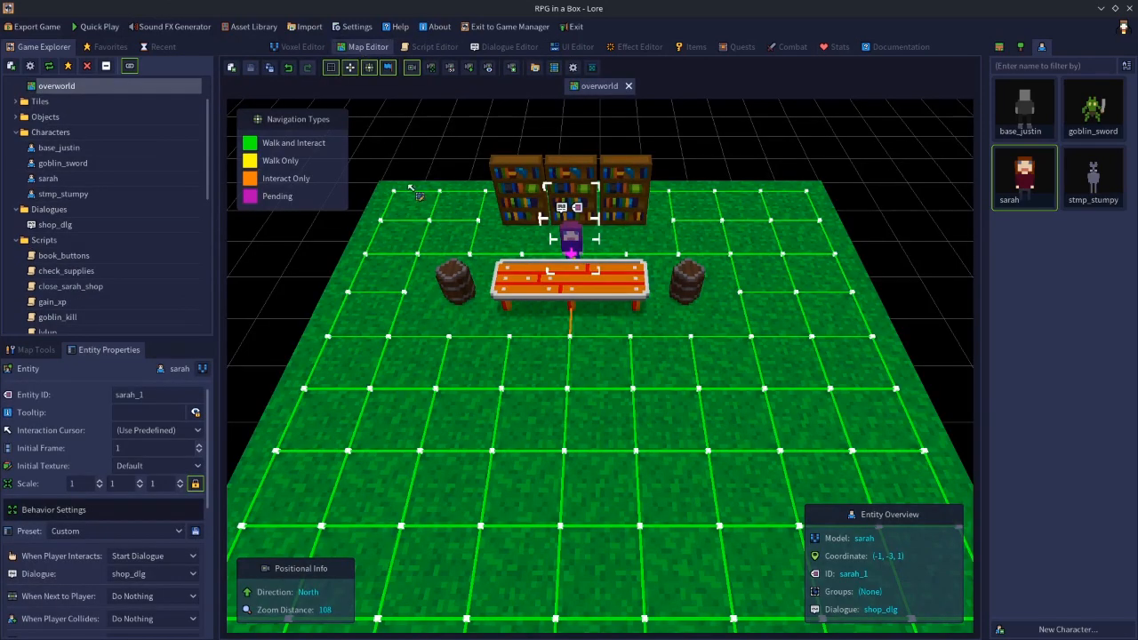
{"action": "left_click", "coordinate": [450, 283]}
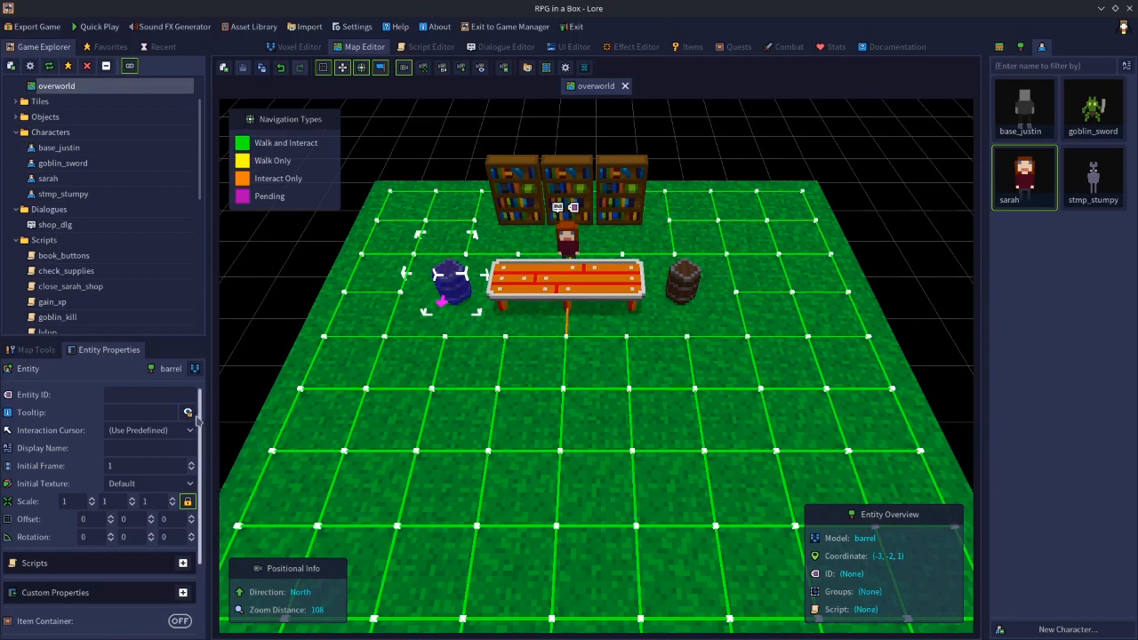
{"action": "scroll", "coordinate": [199, 422], "scroll_direction": "down", "scroll_amount": 3}
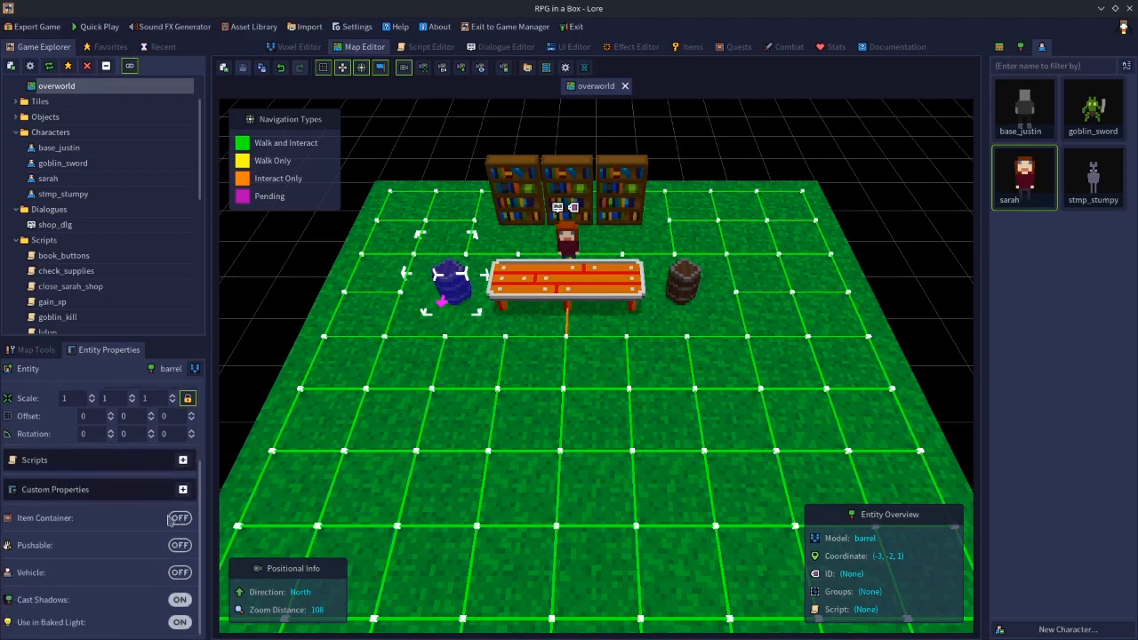
{"action": "left_click", "coordinate": [181, 520]}
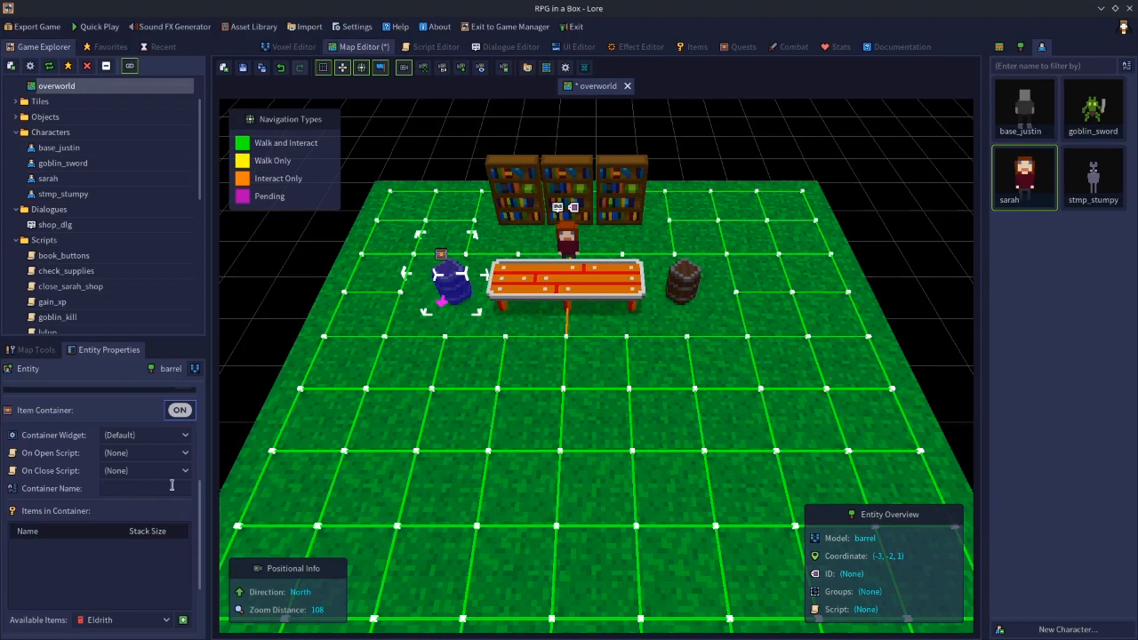
{"action": "scroll", "coordinate": [97, 515], "scroll_direction": "down", "scroll_amount": 3}
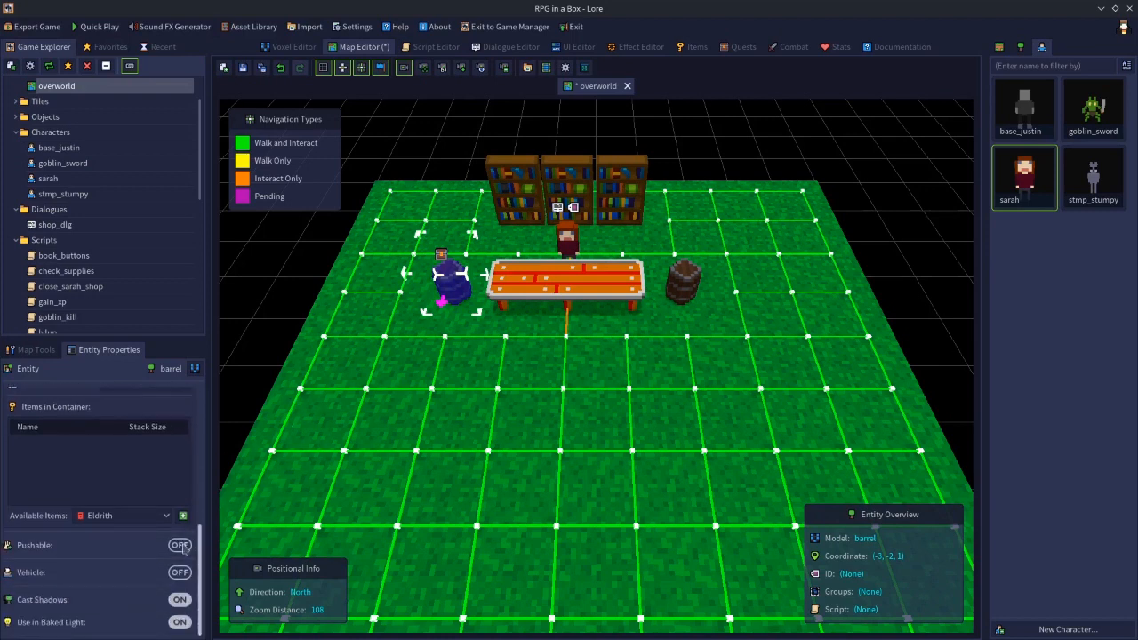
{"action": "left_click", "coordinate": [100, 518]}
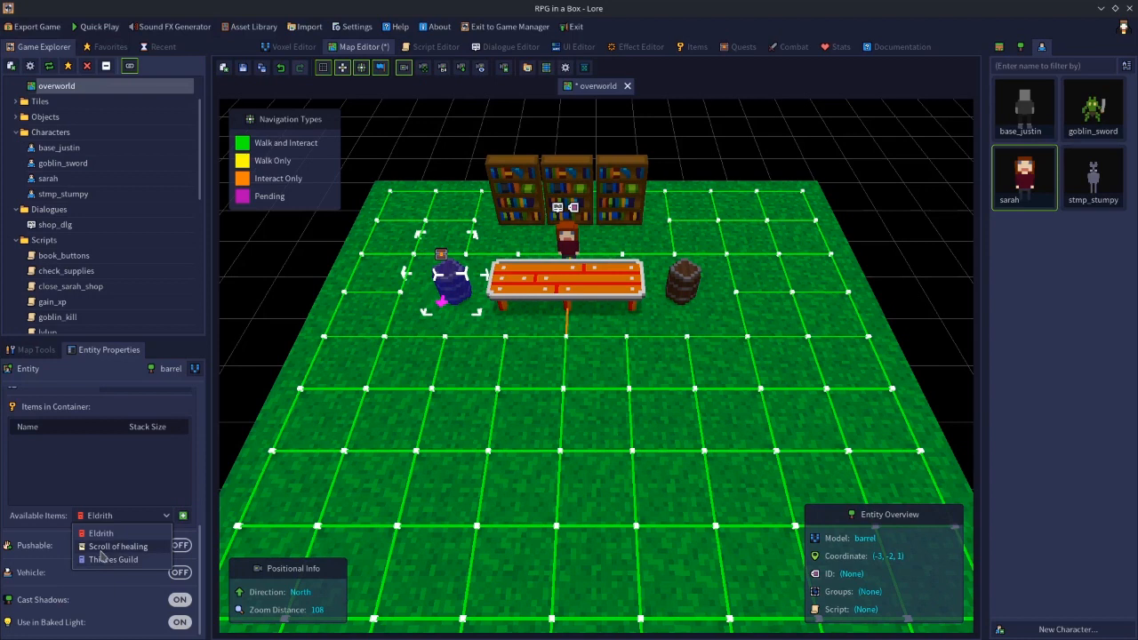
{"action": "left_click", "coordinate": [98, 503]}
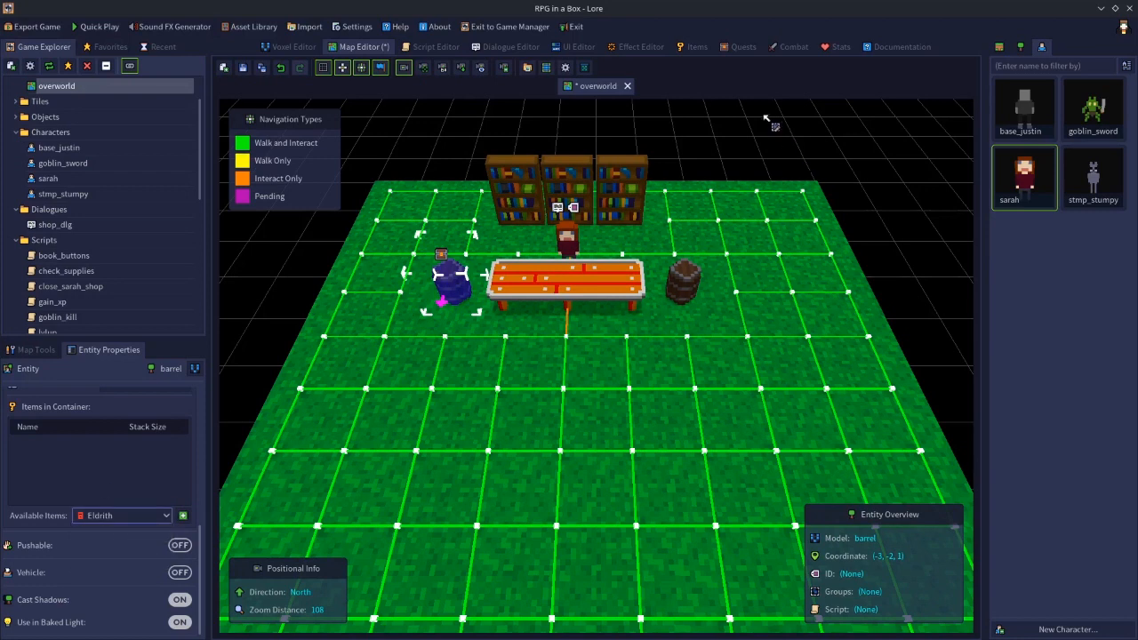
Create a new item named "Diamond" with the description "A shiny diamond".
{"action": "left_click", "coordinate": [695, 47]}
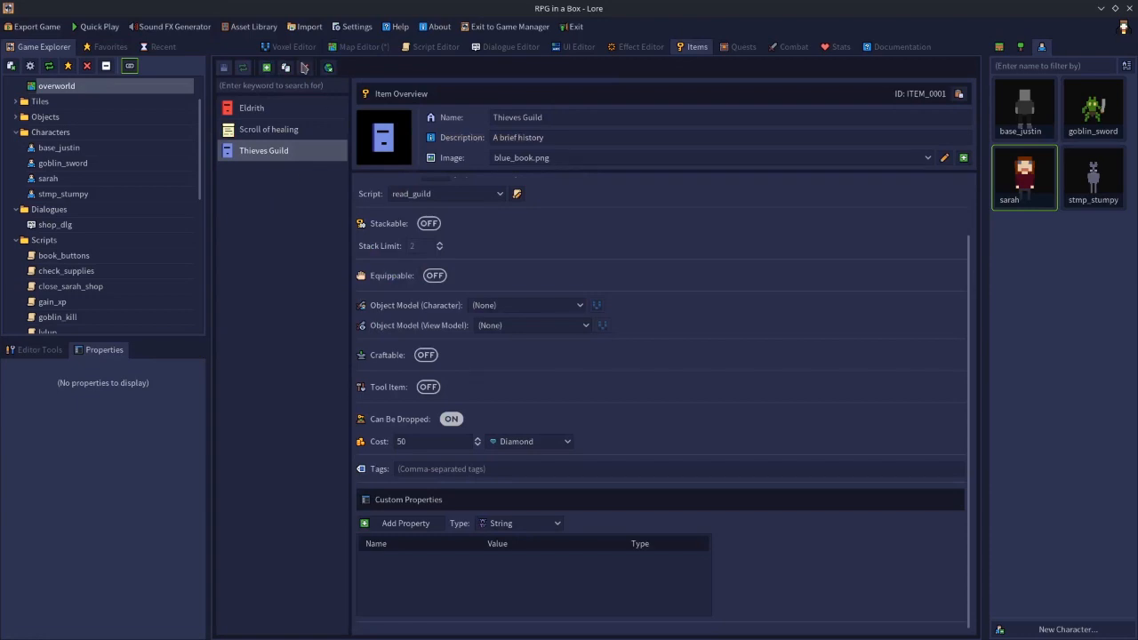
{"action": "left_click", "coordinate": [266, 67]}
{"action": "left_click", "coordinate": [533, 117]}
{"action": "key", "text": "ctrl+a"}
{"action": "type", "text": "D"}
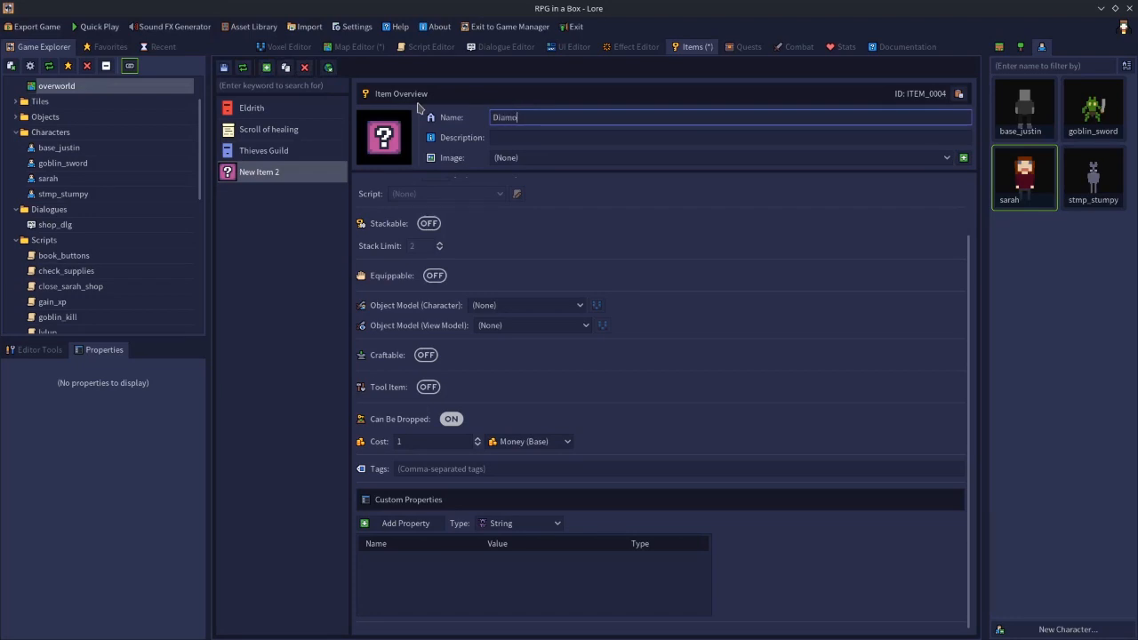
{"action": "left_click", "coordinate": [535, 138]}
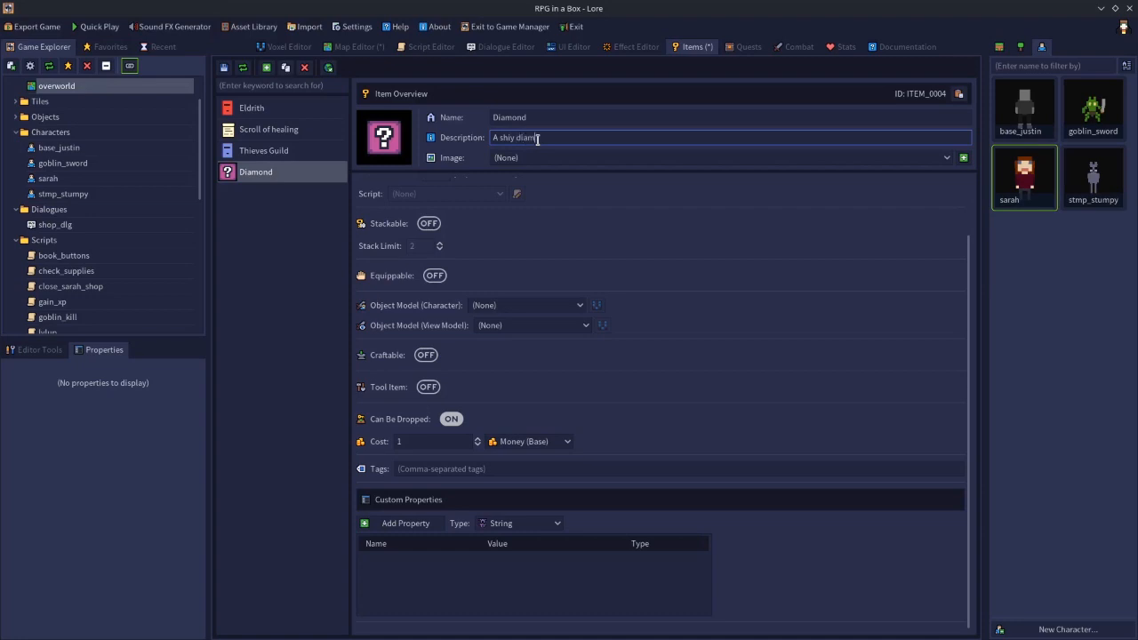
{"action": "left_click", "coordinate": [513, 137]}
{"action": "type", "text": "n"}
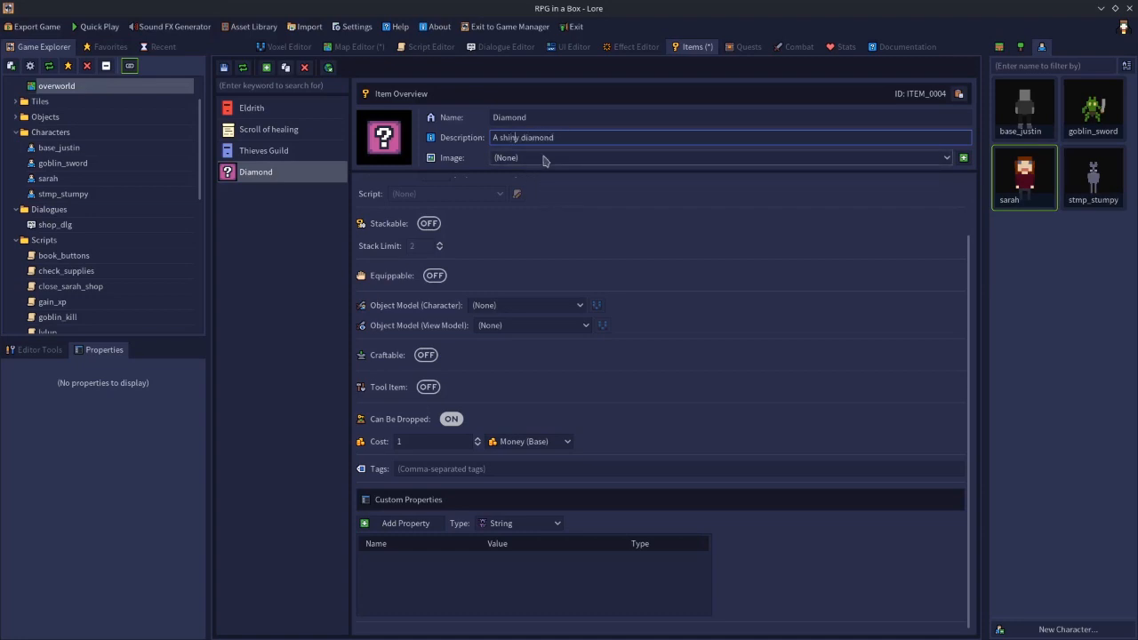
Assign diamond.png as the Diamond item's image and set its cost currency to Diamond.
{"action": "left_click", "coordinate": [544, 158]}
{"action": "left_click", "coordinate": [526, 202]}
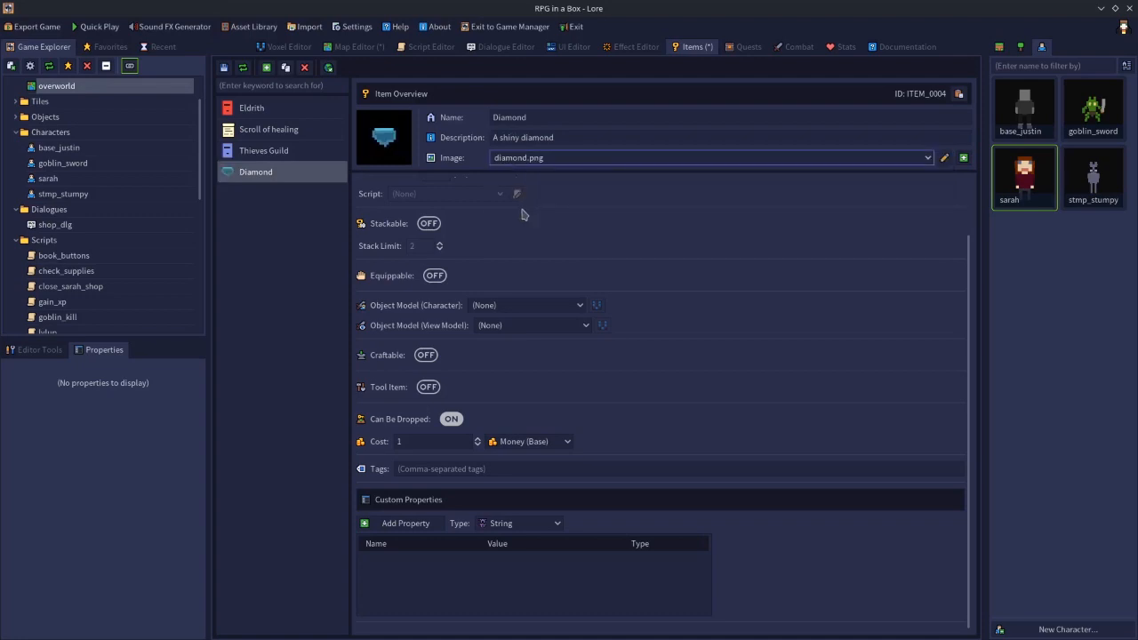
{"action": "left_click", "coordinate": [520, 443]}
{"action": "left_click", "coordinate": [507, 471]}
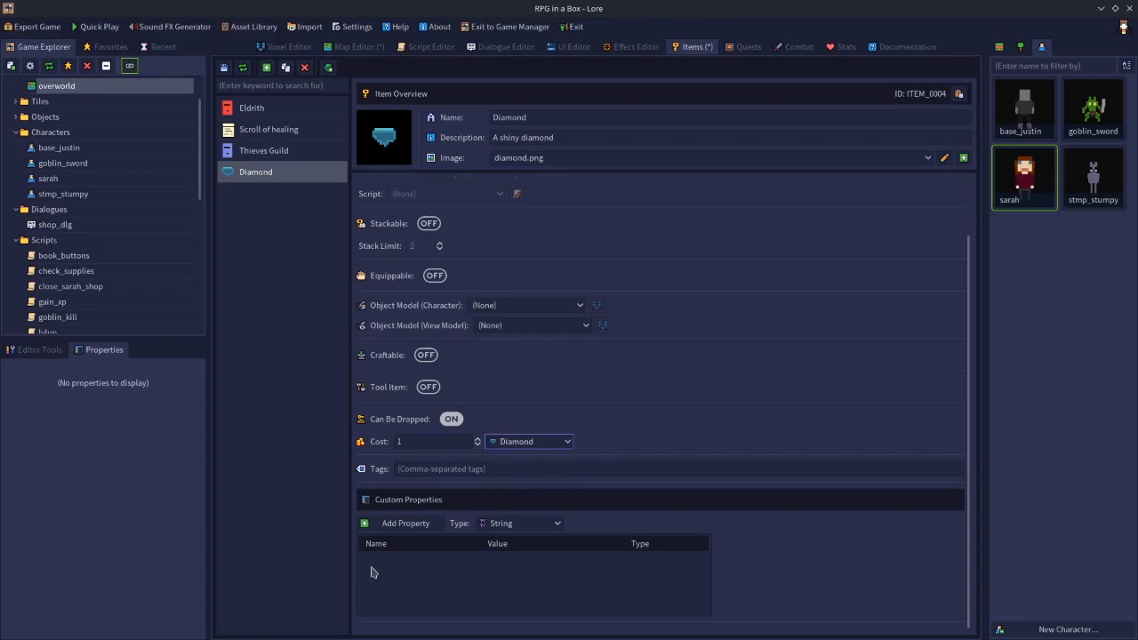
Make the Diamond item stackable with a stack limit of 100 and save the items.
{"action": "left_click", "coordinate": [419, 229]}
{"action": "left_click_drag", "start_coordinate": [381, 242], "coordinate": [374, 241]}
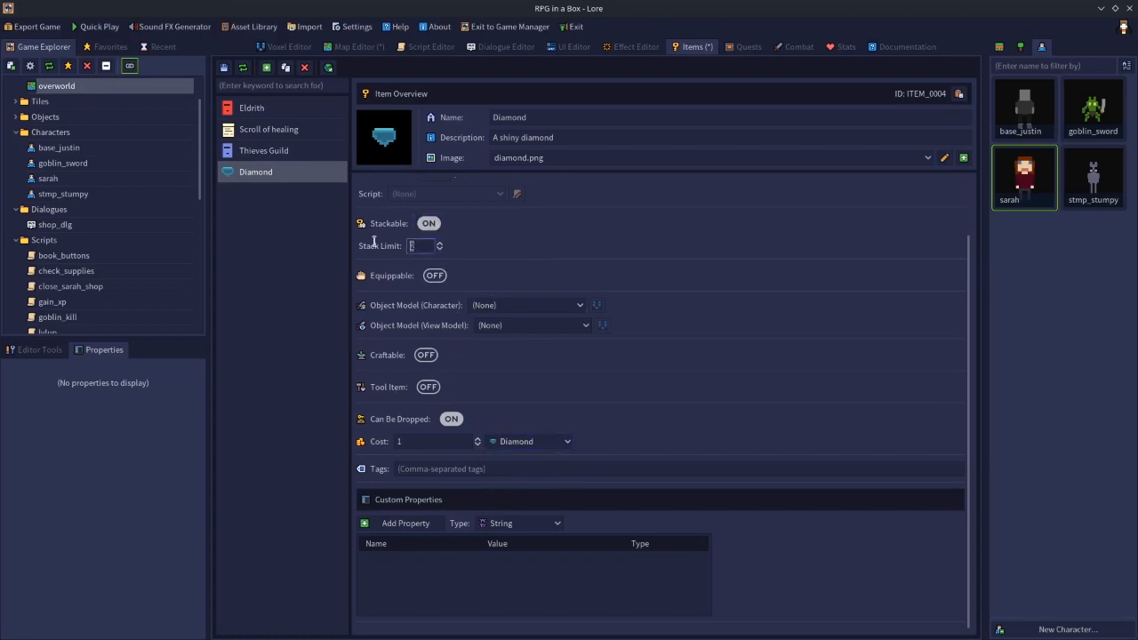
{"action": "type", "text": "60"}
{"action": "key", "text": "BackSpace"}
{"action": "key", "text": "BackSpace"}
{"action": "type", "text": "100"}
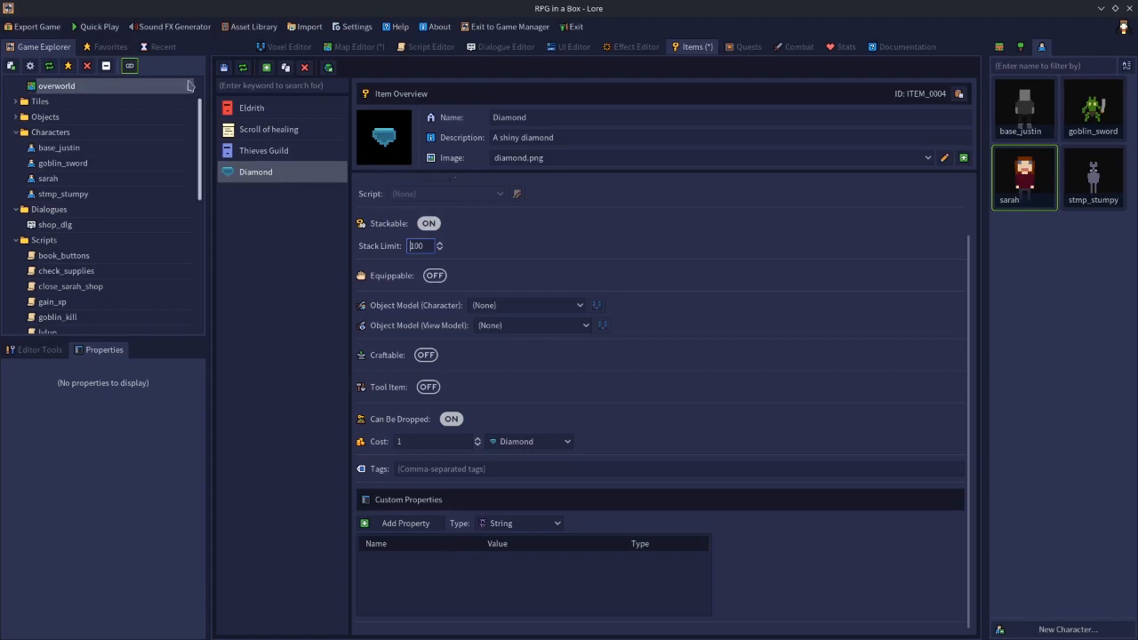
{"action": "left_click", "coordinate": [223, 69]}
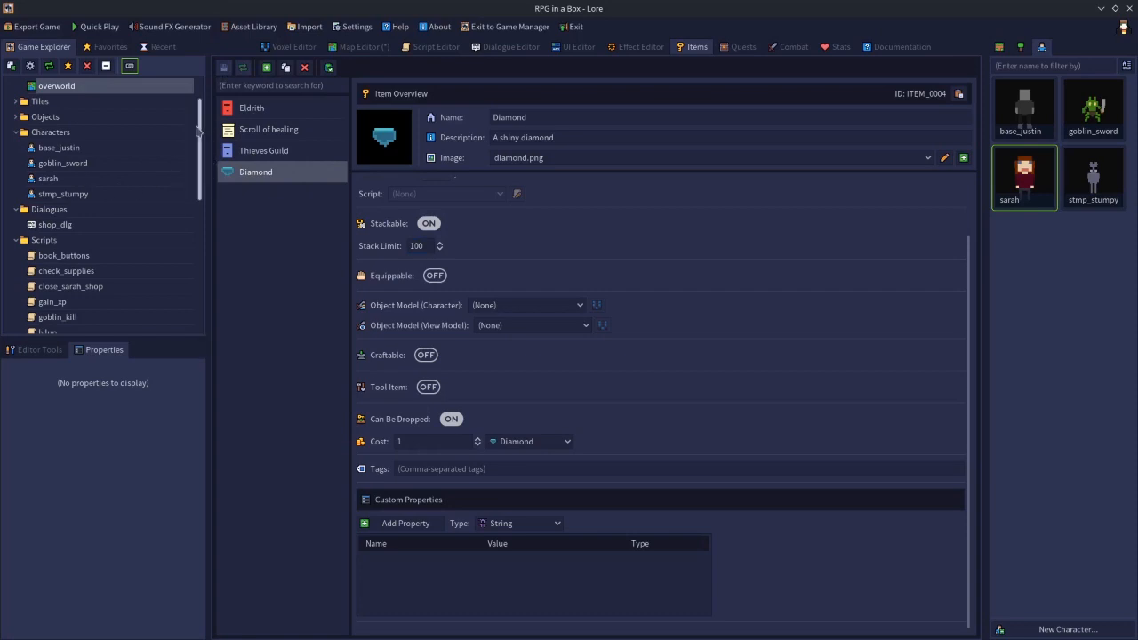
Add the Diamond item to the barrel's container on the overworld map with a stack size of 20.
{"action": "scroll", "coordinate": [169, 120], "scroll_direction": "up", "scroll_amount": 2}
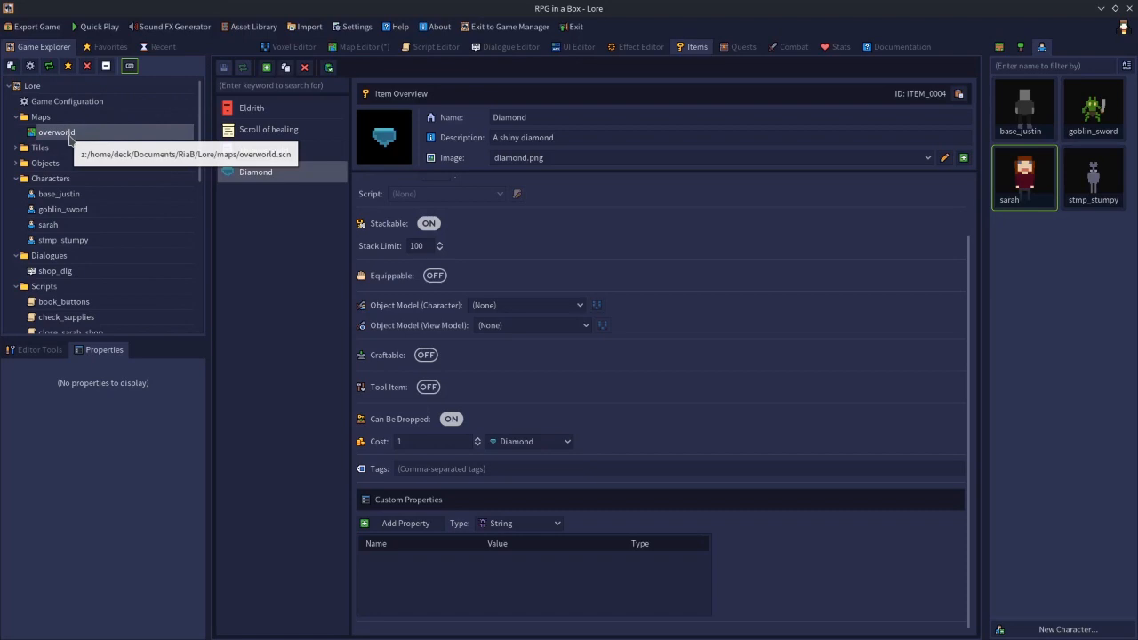
{"action": "left_click", "coordinate": [364, 49]}
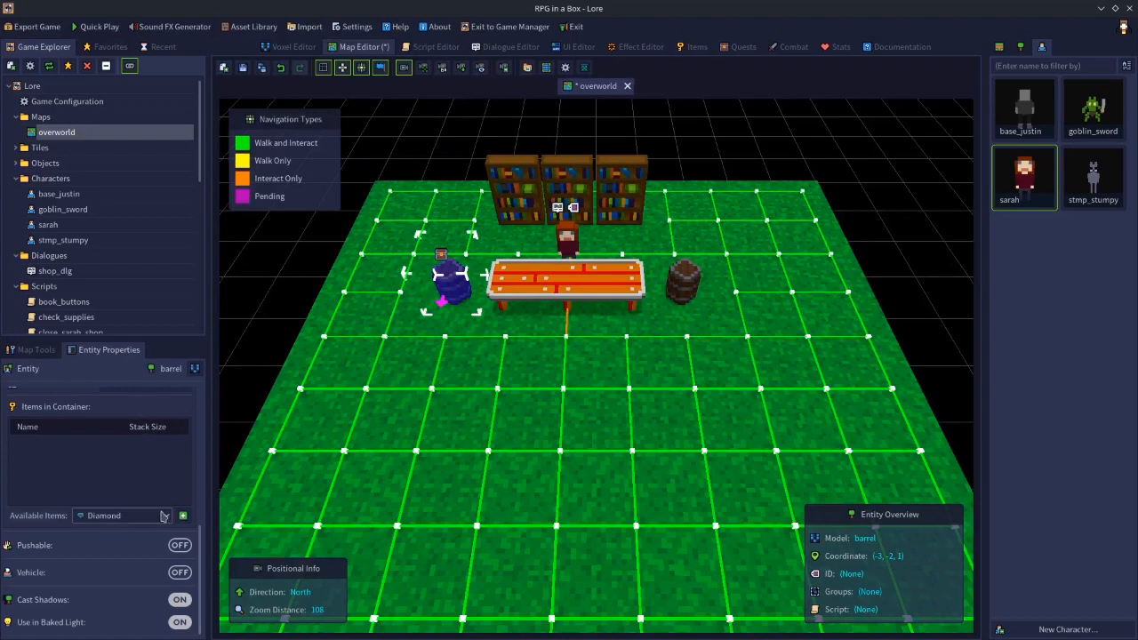
{"action": "left_click", "coordinate": [134, 518]}
{"action": "left_click", "coordinate": [104, 533]}
{"action": "left_click", "coordinate": [183, 516]}
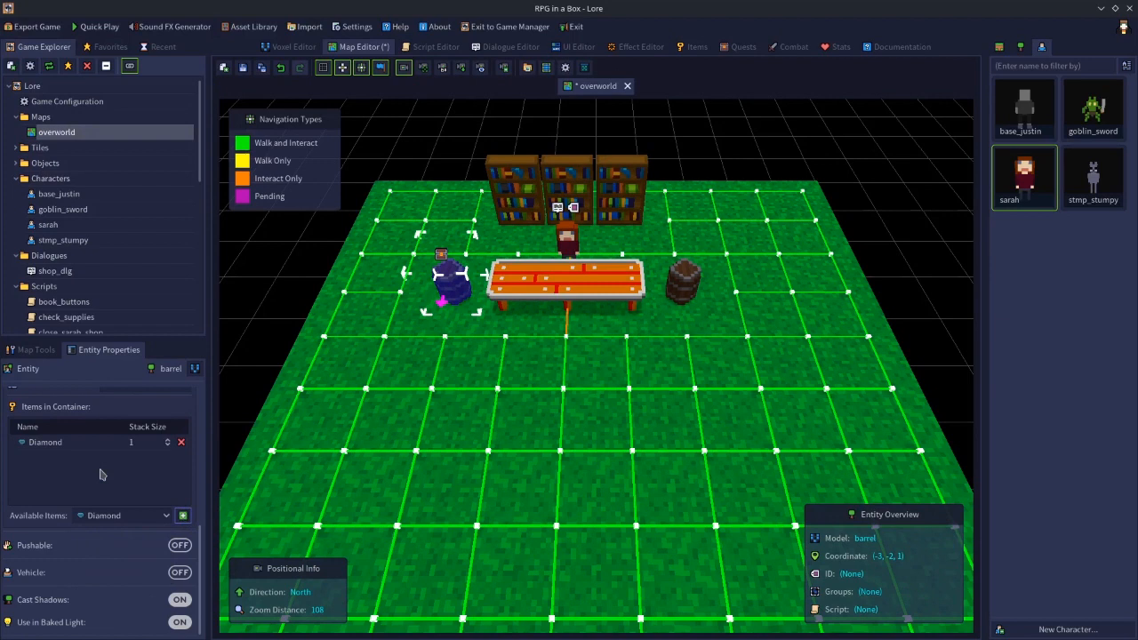
{"action": "left_click", "coordinate": [148, 448]}
{"action": "type", "text": "20"}
{"action": "key", "text": "Return"}
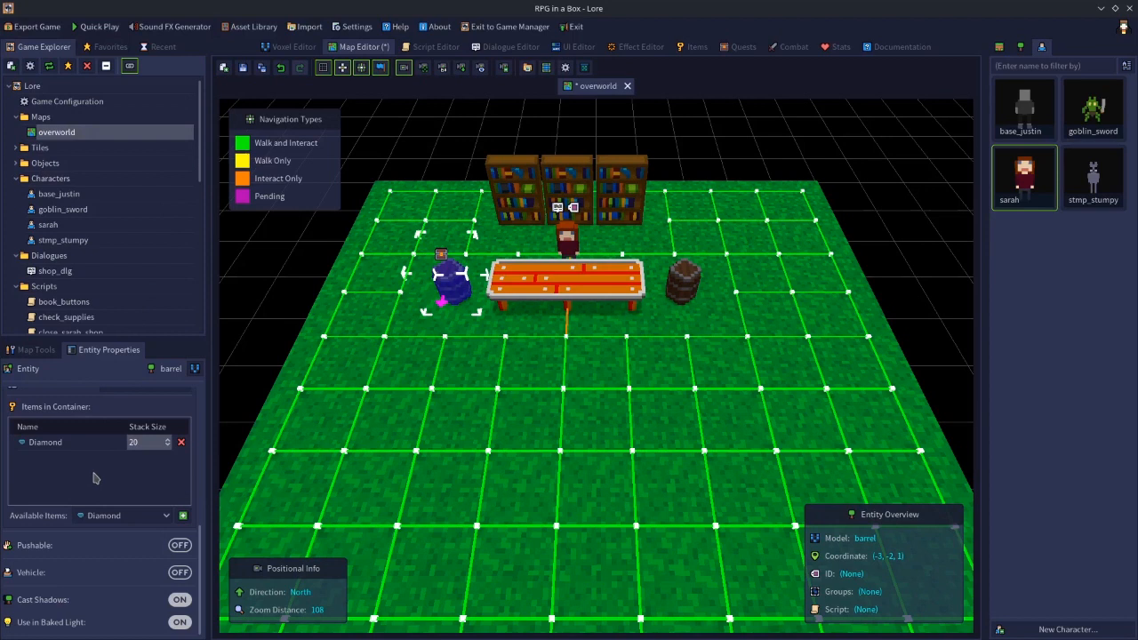
In the game configuration's global functions, declare an empty function count_item($item_id) with begin and end below give_money.
{"action": "double_click", "coordinate": [90, 106]}
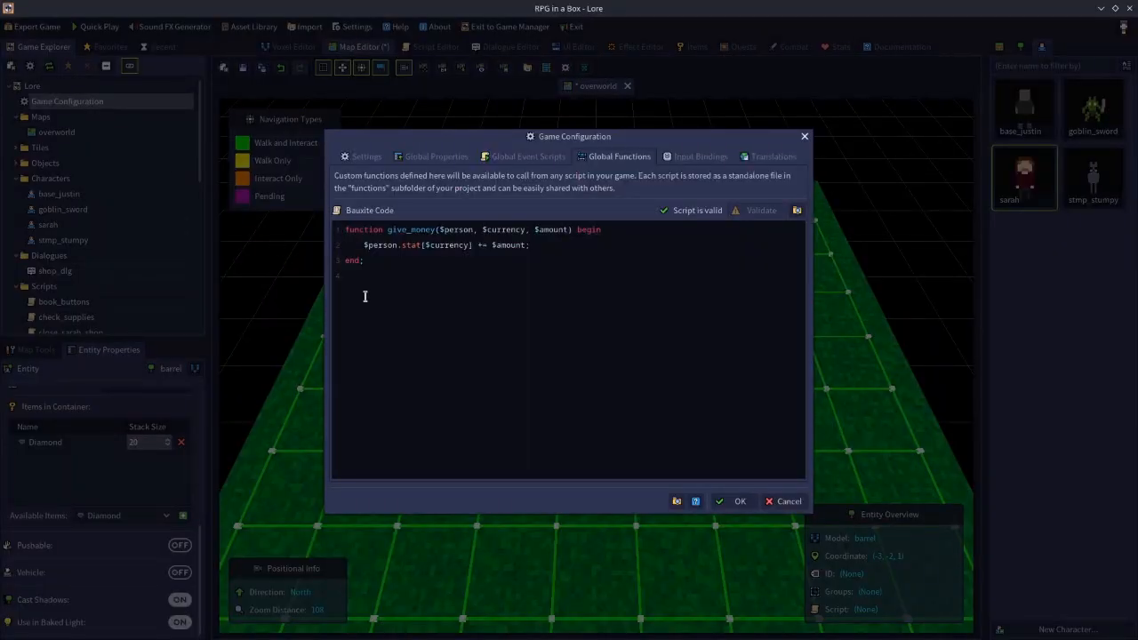
{"action": "left_click", "coordinate": [368, 261]}
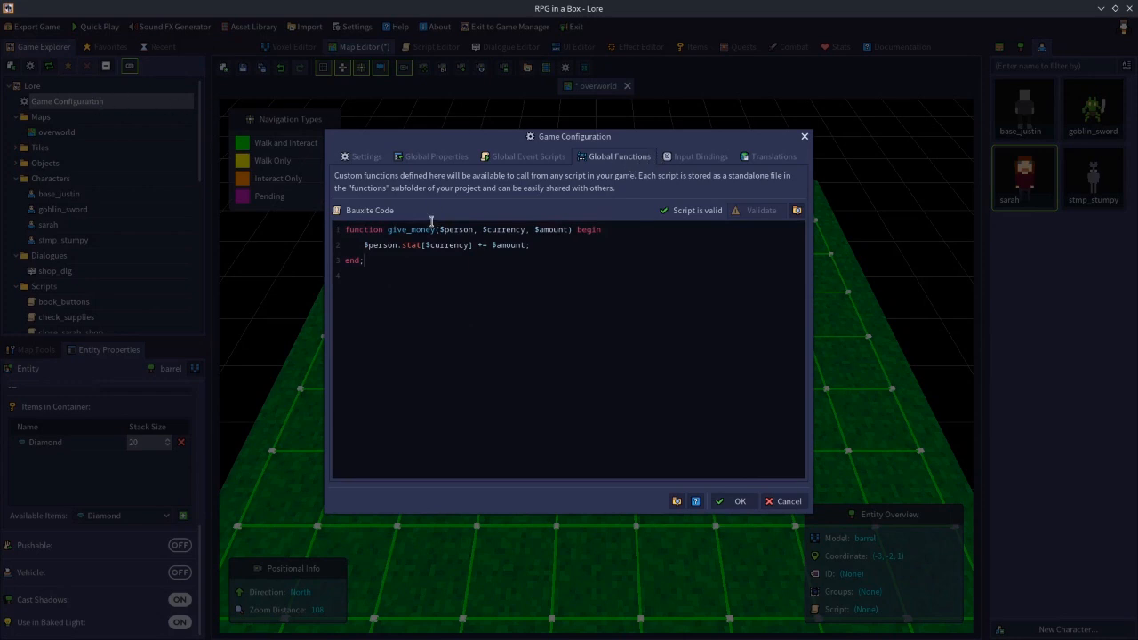
{"action": "key", "text": "Return"}
{"action": "key", "text": "Return"}
{"action": "type", "text": "function"}
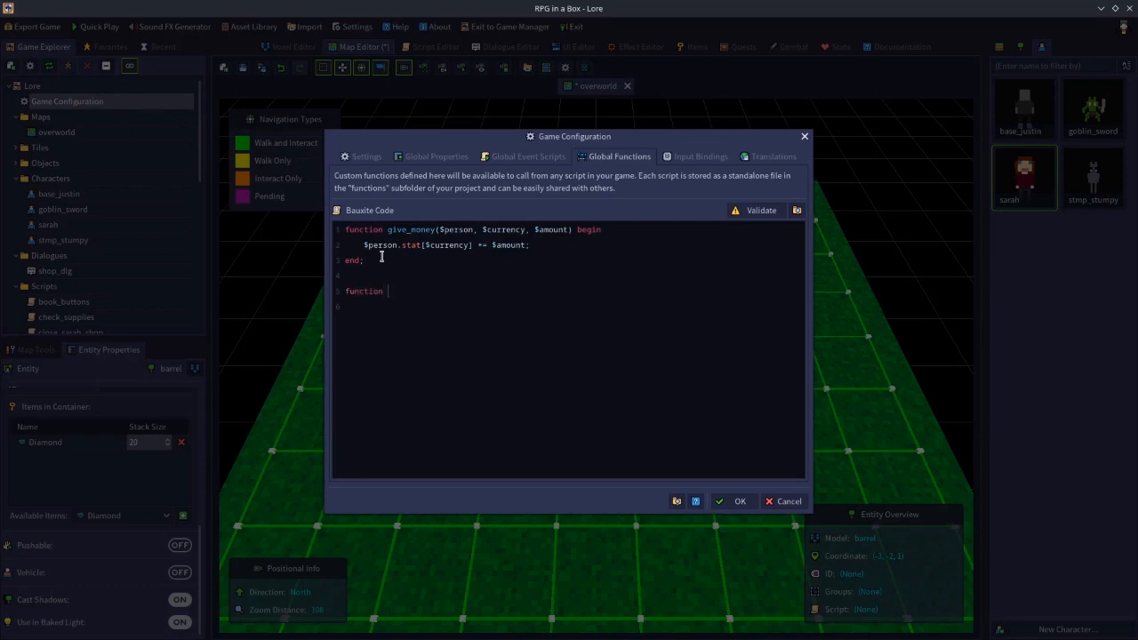
{"action": "type", "text": " count_items()"}
{"action": "key", "text": "BackSpace"}
{"action": "type", "text": "$ite"}
{"action": "type", "text": "id"}
{"action": "type", "text": "m_"}
{"action": "key", "text": "End"}
{"action": "type", "text": "begin  "}
{"action": "type", "text": "end;"}
In the count_item function, initialize the variables $slot_num and $itm_count to 0.
{"action": "key", "text": "Tab"}
{"action": "type", "text": "$slot_num = 0"}
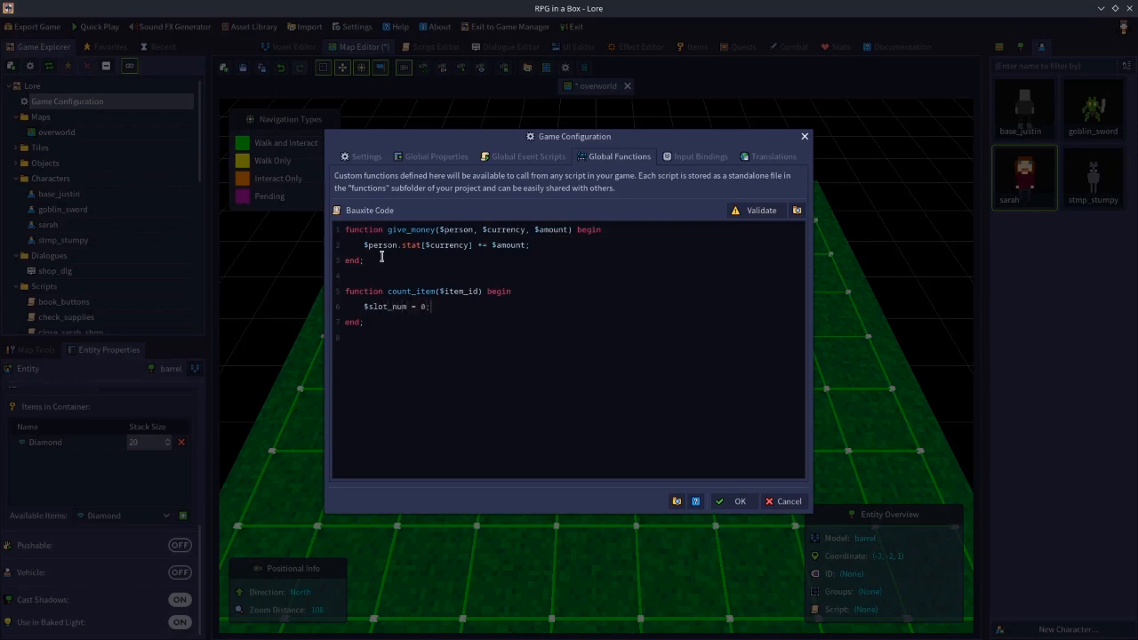
{"action": "type", "text": ";"}
{"action": "key", "text": "Return"}
{"action": "type", "text": "$itm_count = 0;"}
{"action": "key", "text": "Return"}
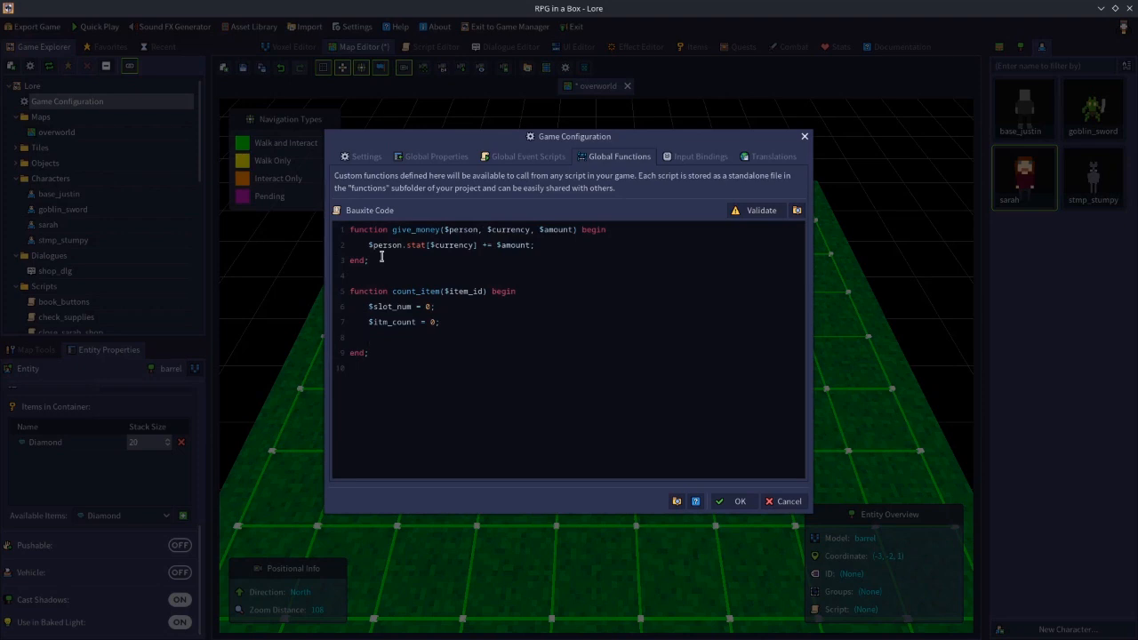
Add a loop "for $i in player.inventory do" closed with "end;" below the variables in count_item.
{"action": "type", "text": "for $i in player.inventory do"}
{"action": "key", "text": "Return"}
{"action": "key", "text": "Return"}
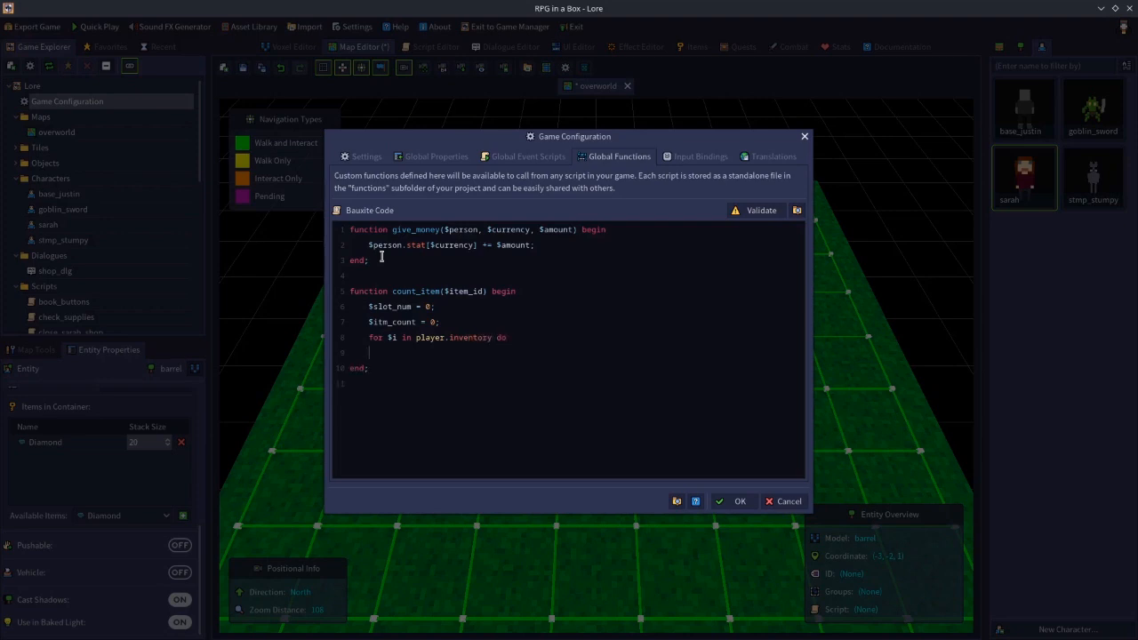
{"action": "type", "text": "end"}
{"action": "type", "text": ";"}
Inside the inventory loop of count_item, add a line that increases $slot_num by 1.
{"action": "type", "text": "$slo"}
{"action": "type", "text": "t"}
{"action": "type", "text": "_"}
{"action": "type", "text": "num "}
{"action": "type", "text": "+= i"}
{"action": "key", "text": "Return"}
Below the $slot_num increment, add the condition "if $slot_num < 10 then" closed with "end;".
{"action": "type", "text": "if"}
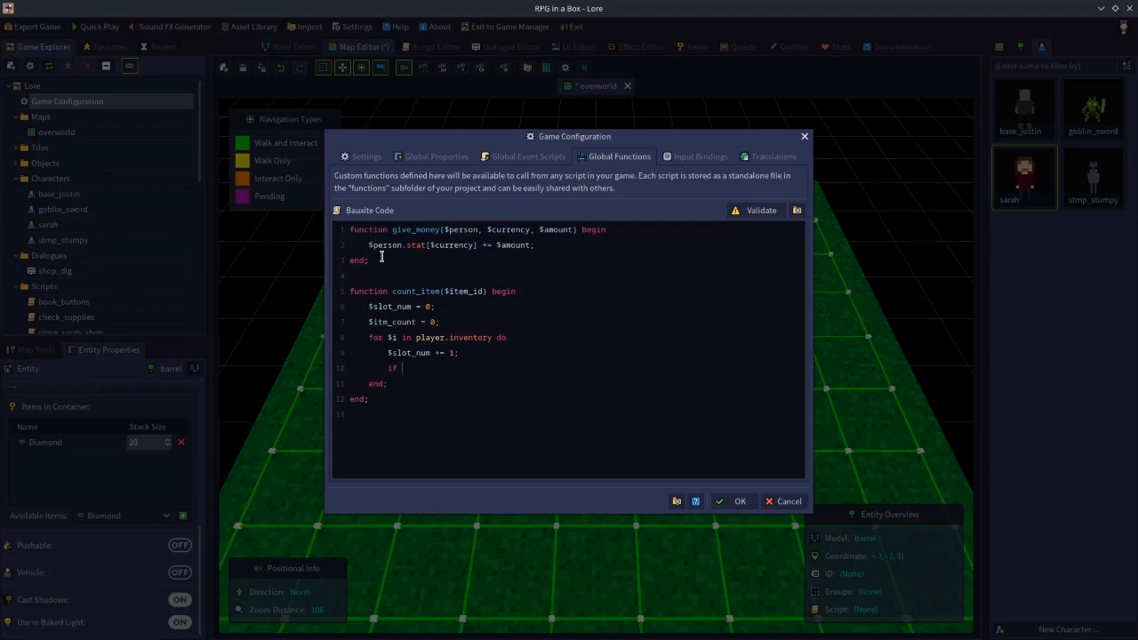
{"action": "type", "text": "$slot_num < 10 then"}
{"action": "key", "text": "Return"}
{"action": "key", "text": "Return"}
{"action": "type", "text": "end;"}
{"action": "key", "text": "Up"}
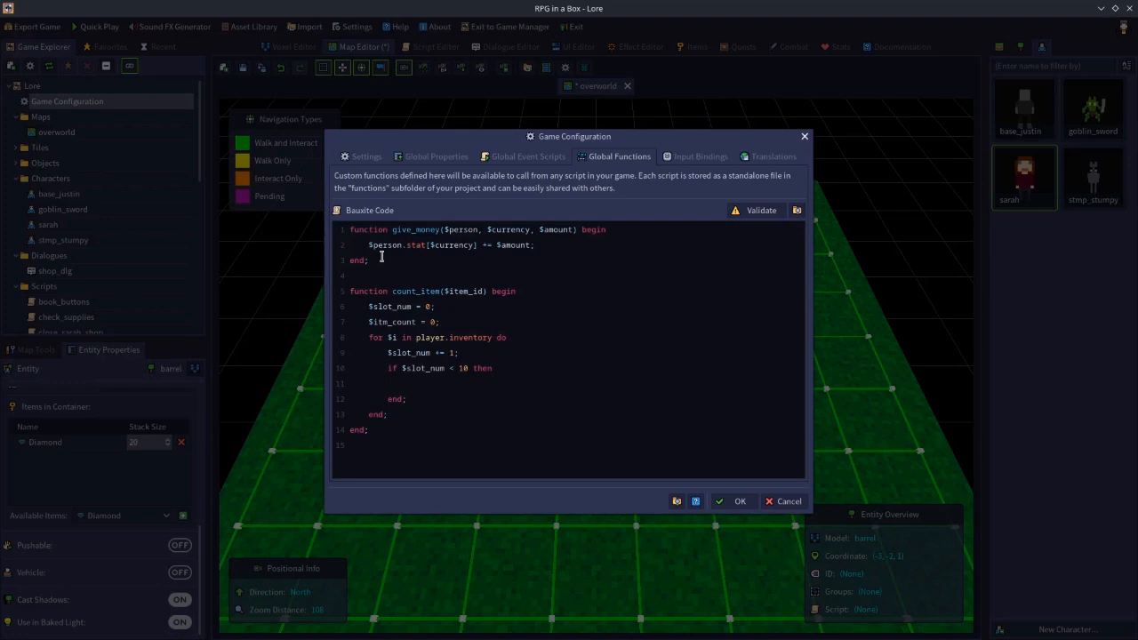
{"action": "type", "text": "element"}
{"action": "type", "text": "["}
{"action": "type", "text": "\""}
{"action": "type", "text": "000"}
{"action": "type", "text": "1"}
{"action": "key", "text": "BackSpace"}
{"action": "key", "text": "BackSpace"}
{"action": "type", "text": "10"}
{"action": "key", "text": "BackSpace"}
{"action": "key", "text": "BackSpace"}
{"action": "key", "text": "BackSpace"}
{"action": "key", "text": "BackSpace"}
{"action": "key", "text": "BackSpace"}
{"action": "key", "text": "BackSpace"}
{"action": "key", "text": "BackSpace"}
{"action": "key", "text": "BackSpace"}
{"action": "key", "text": "BackSpace"}
{"action": "key", "text": "BackSpace"}
{"action": "key", "text": "BackSpace"}
{"action": "key", "text": "BackSpace"}
{"action": "key", "text": "BackSpace"}
{"action": "key", "text": "BackSpace"}
{"action": "key", "text": "BackSpace"}
Nest the check if widget["inv2"].element["000${$slot_num}"].item != null then, closed with "end;", inside the $slot_num < 10 condition.
{"action": "type", "text": "if widget[\"inv2.element[]\"000"}
{"action": "type", "text": "8{"}
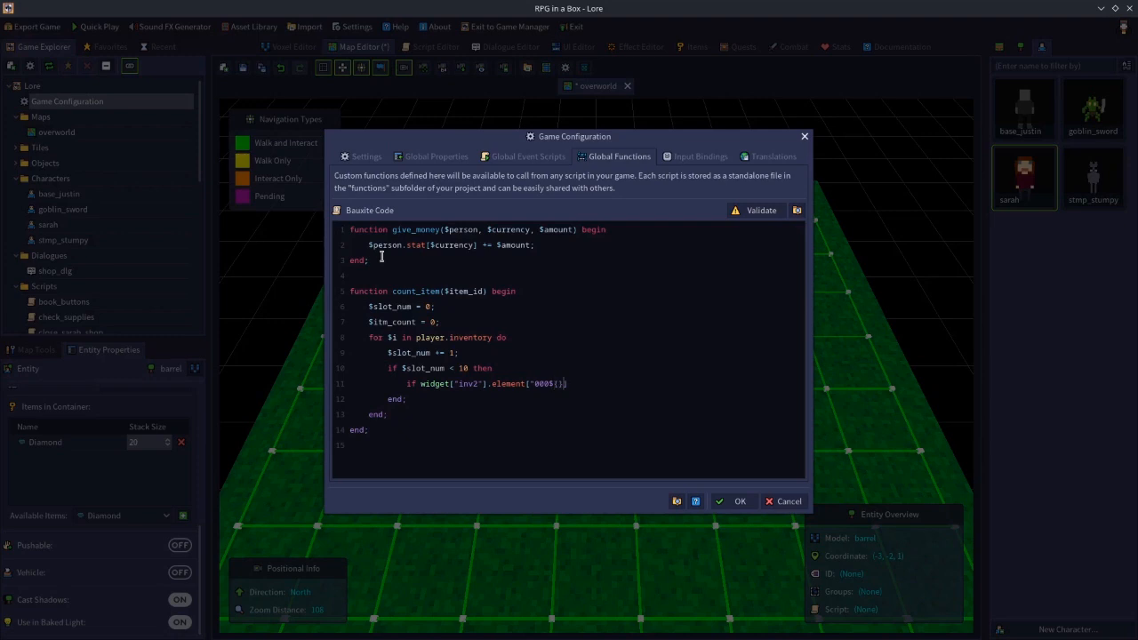
{"action": "type", "text": "$slot_num"}
{"action": "type", "text": "\""}
{"action": "type", "text": ".item"}
{"action": "key", "text": "BackSpace"}
{"action": "key", "text": "BackSpace"}
{"action": "key", "text": "BackSpace"}
{"action": "key", "text": "BackSpace"}
{"action": "key", "text": "BackSpace"}
{"action": "type", "text": ".item != null then"}
{"action": "key", "text": "Return"}
{"action": "key", "text": "Return"}
{"action": "type", "text": "end;"}
{"action": "key", "text": "Up"}
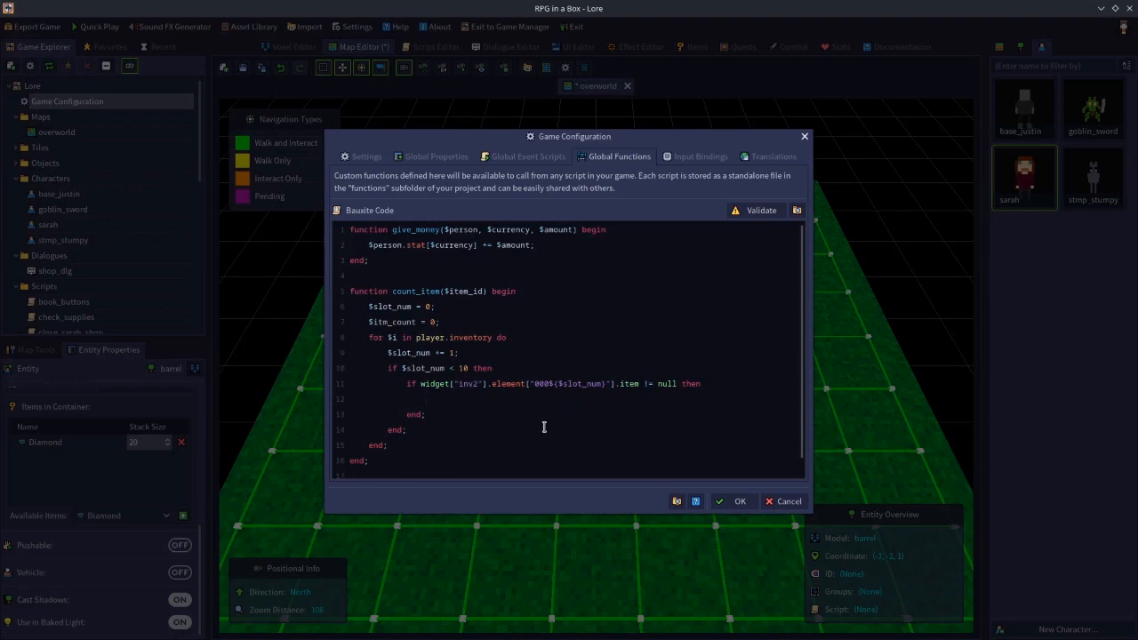
Inside the null check, assign $itm the value widget["inv2"].element["000${$slot_num}"].item.
{"action": "type", "text": "$itm "}
{"action": "type", "text": "= widget"}
{"action": "type", "text": "[]"}
{"action": "type", "text": "\""}
{"action": "type", "text": "inv2"}
{"action": "type", "text": ".elemen"}
{"action": "type", "text": "t[]"}
{"action": "type", "text": "\""}
{"action": "type", "text": "000"}
{"action": "type", "text": "$("}
{"action": "type", "text": "$"}
{"action": "type", "text": "slot_num"}
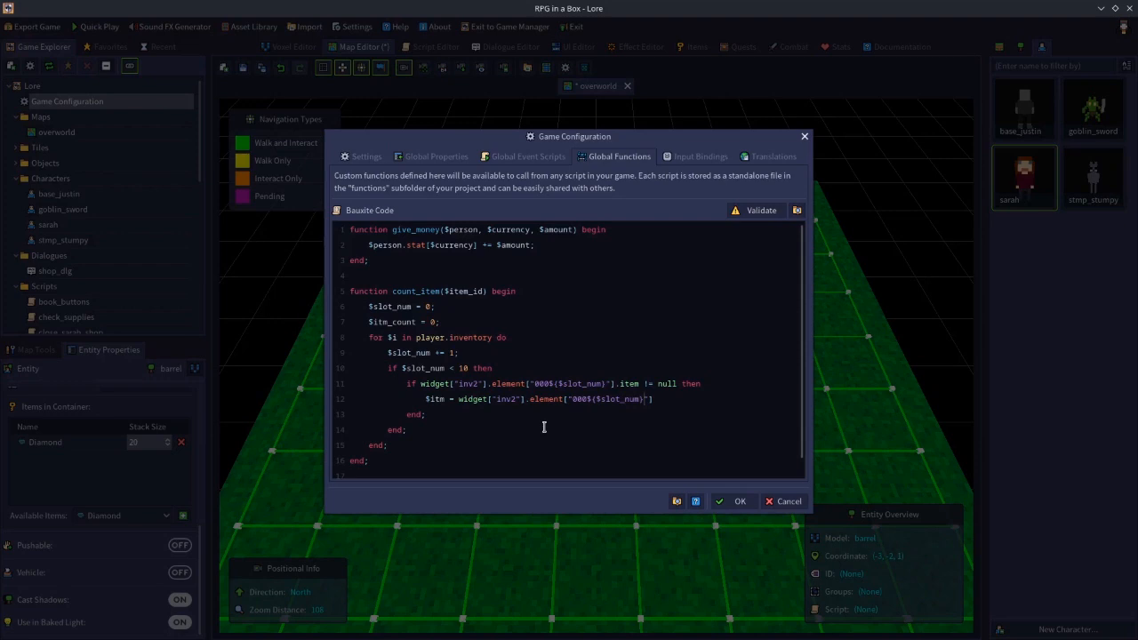
{"action": "type", "text": "item;"}
{"action": "key", "text": "Return"}
Below the $itm assignment, add the condition "if $itm.id == $item_id then" closed with "end;".
{"action": "type", "text": "if"}
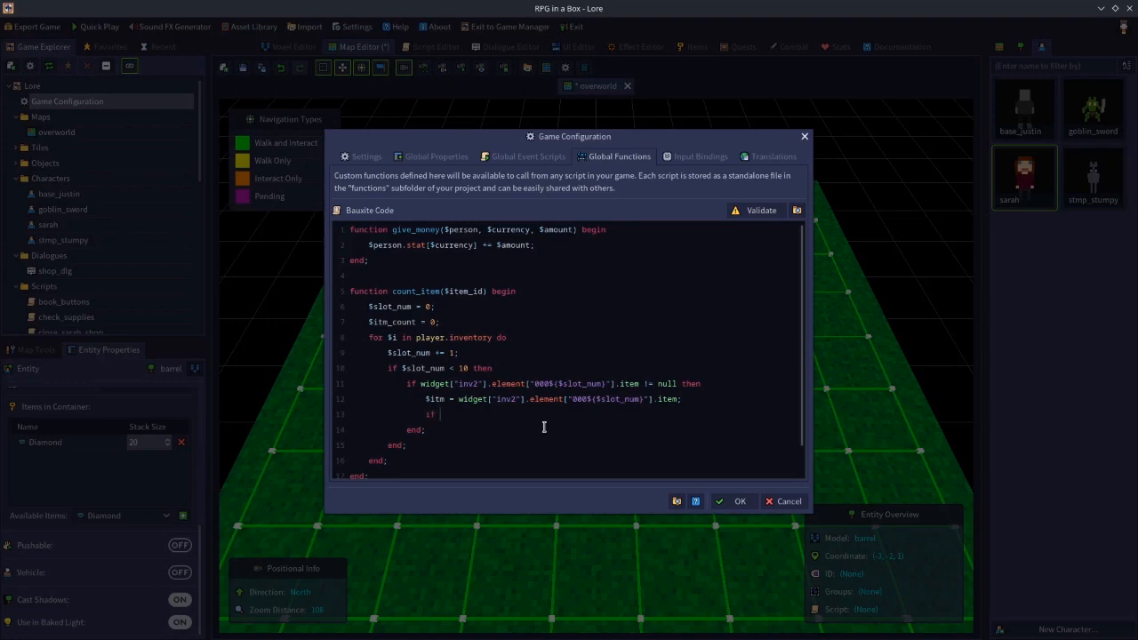
{"action": "type", "text": " $itm.id == $item_id then"}
{"action": "key", "text": "Return"}
{"action": "key", "text": "Return"}
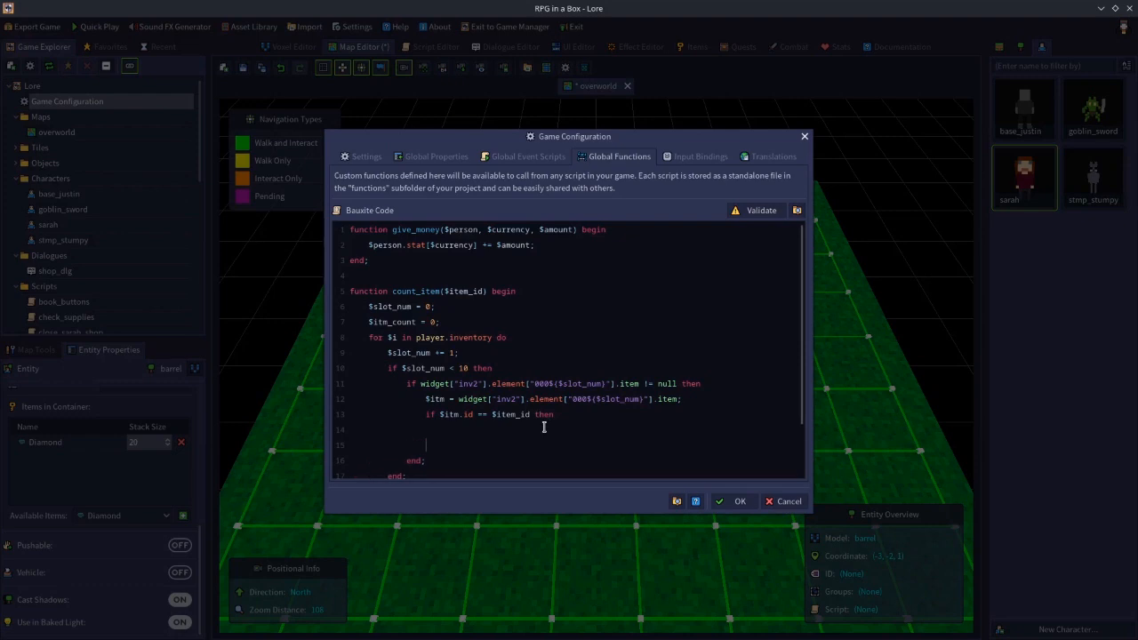
{"action": "type", "text": "end"}
Inside the item ID condition, add widget["inv2"].element["000${$slot_num}"].item.count to $itm_count.
{"action": "type", "text": "$itm_c"}
{"action": "type", "text": "ount"}
{"action": "type", "text": " +="}
{"action": "type", "text": " widget"}
{"action": "type", "text": "["}
{"action": "type", "text": "\""}
{"action": "type", "text": "inv2\"]"}
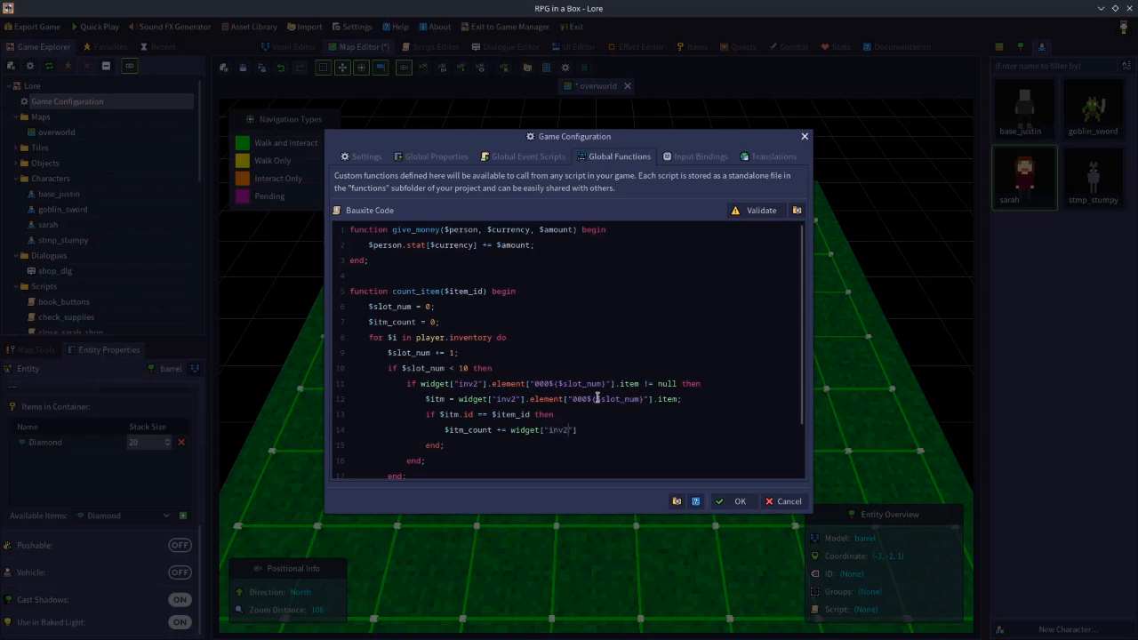
{"action": "type", "text": ".element[\"000${$slot_num"}
{"action": "type", "text": ".item."}
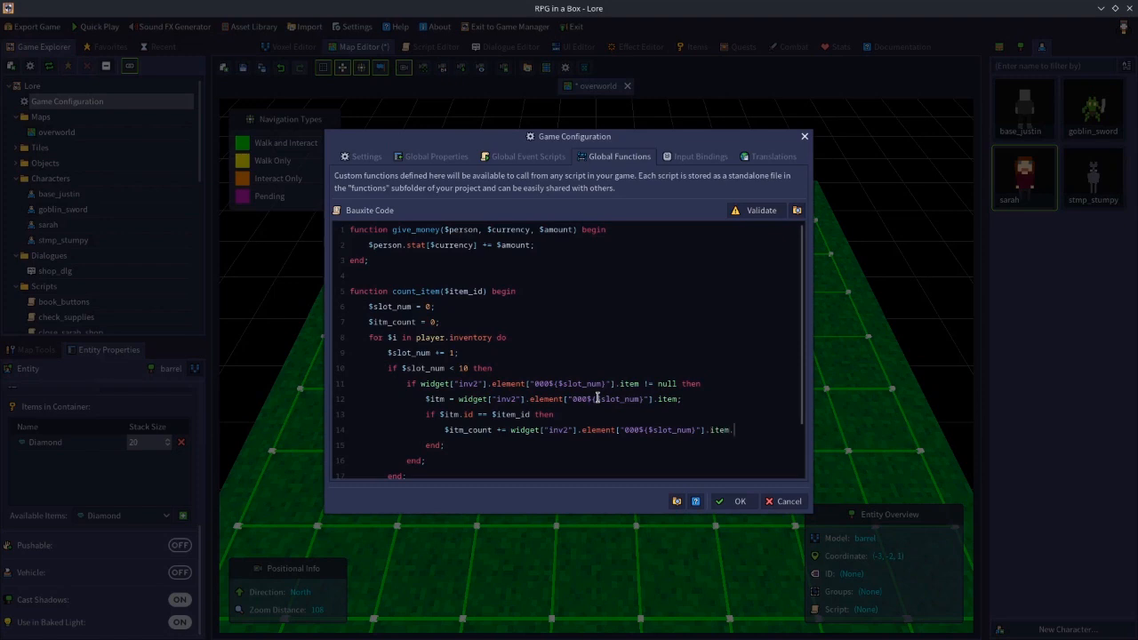
{"action": "type", "text": "count;"}
{"action": "scroll", "coordinate": [598, 398], "scroll_direction": "down", "scroll_amount": 1}
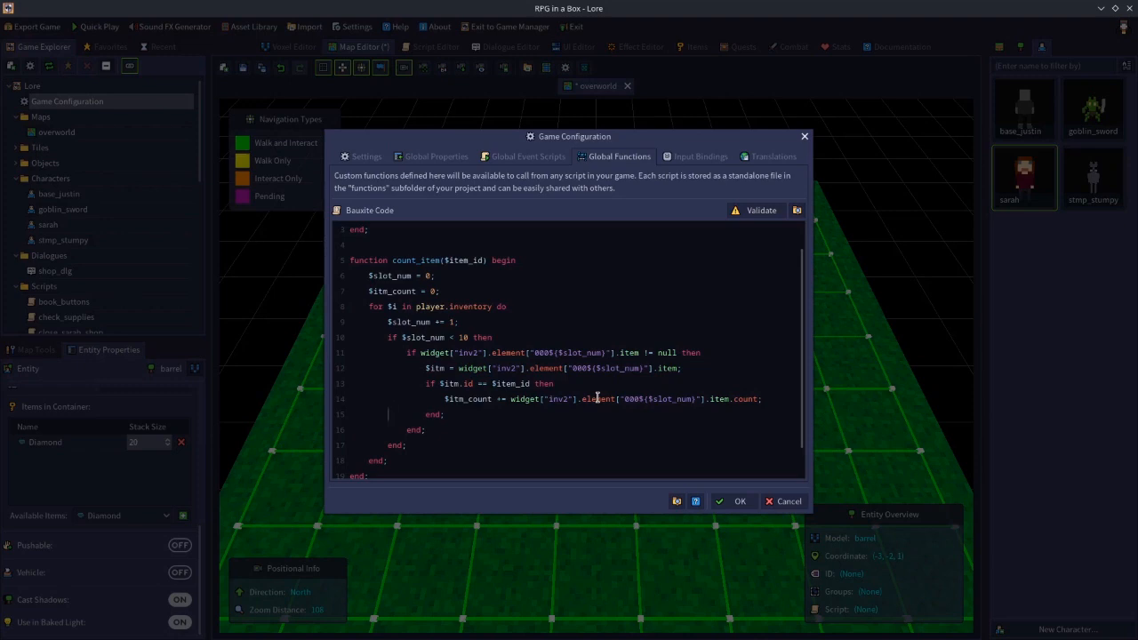
Add an empty else branch to the $slot_num < 10 condition, after the end of the null check.
{"action": "key", "text": "Down"}
{"action": "key", "text": "Up"}
{"action": "key", "text": "Up"}
{"action": "key", "text": "Down"}
{"action": "key", "text": "Down"}
{"action": "key", "text": "Down"}
{"action": "key", "text": "Up"}
{"action": "key", "text": "Up"}
{"action": "key", "text": "Up"}
{"action": "key", "text": "Down"}
{"action": "key", "text": "Down"}
{"action": "key", "text": "Return"}
{"action": "type", "text": "else"}
{"action": "key", "text": "Return"}
Duplicate the whole null-check block from the $slot_num < 10 branch into the else branch.
{"action": "left_click_drag", "start_coordinate": [433, 426], "coordinate": [406, 353]}
{"action": "key", "text": "ctrl+c"}
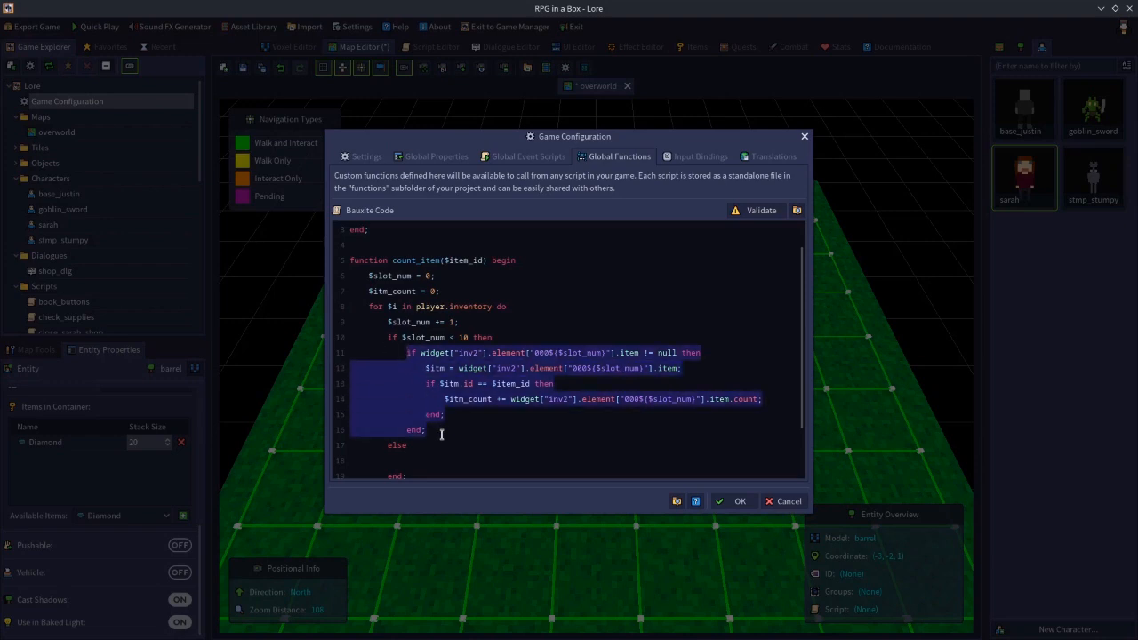
{"action": "scroll", "coordinate": [426, 410], "scroll_direction": "down", "scroll_amount": 2}
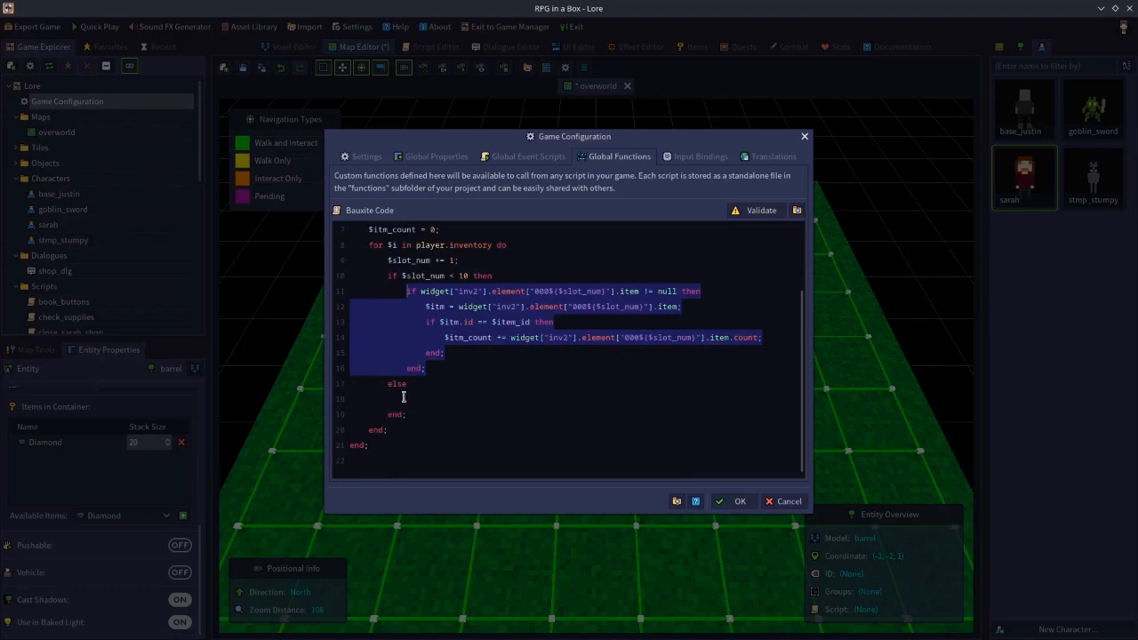
{"action": "left_click", "coordinate": [405, 398]}
{"action": "key", "text": "ctrl+v"}
{"action": "scroll", "coordinate": [498, 427], "scroll_direction": "down", "scroll_amount": 3}
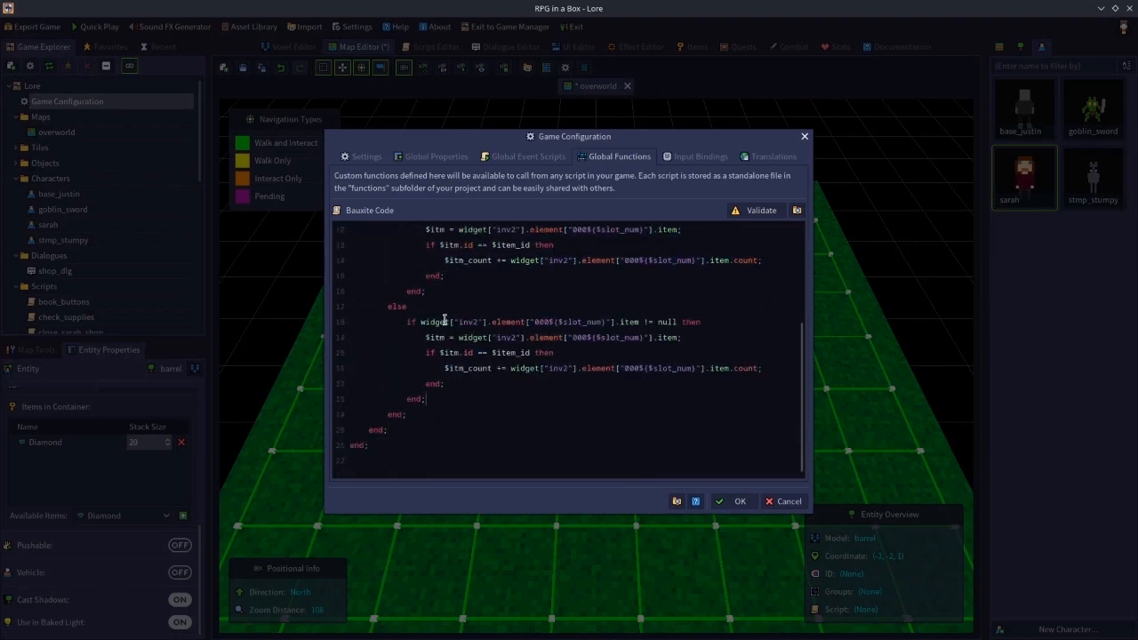
In the else branch, shorten the element prefix from "000" to "00" in all three widget references.
{"action": "left_click", "coordinate": [552, 324]}
{"action": "key", "text": "BackSpace"}
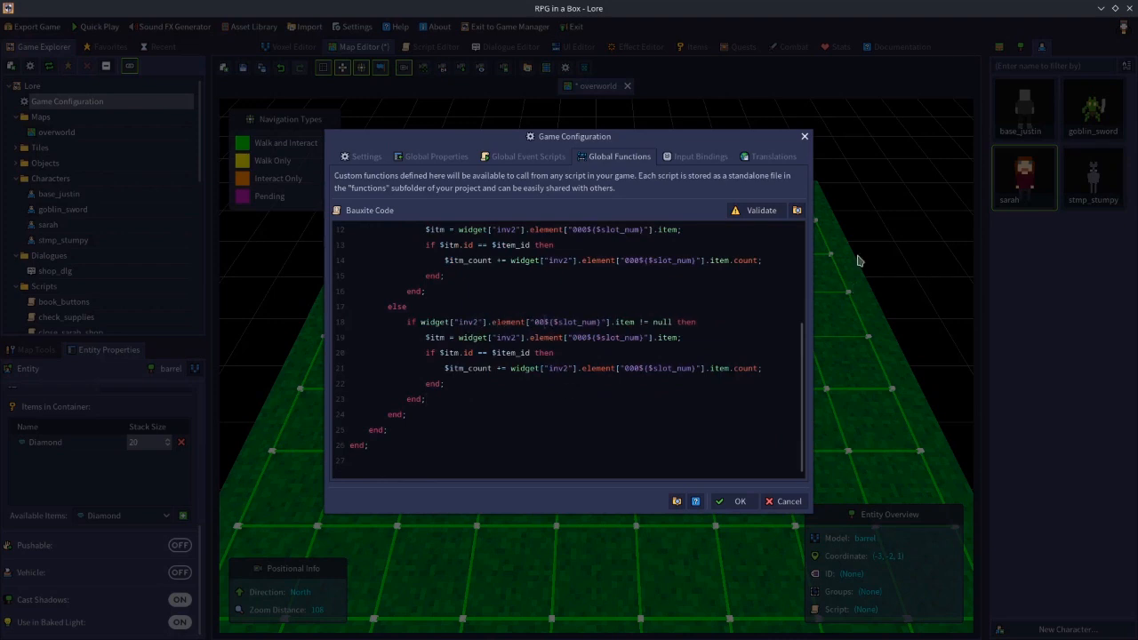
{"action": "left_click", "coordinate": [586, 337]}
{"action": "key", "text": "BackSpace"}
{"action": "left_click", "coordinate": [640, 367]}
{"action": "key", "text": "BackSpace"}
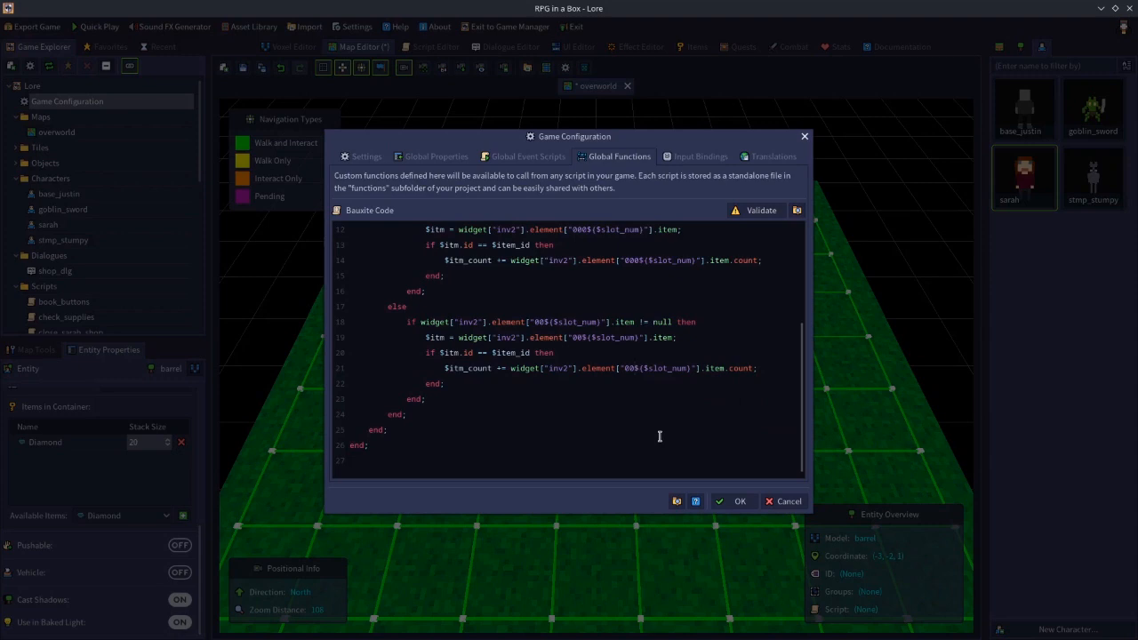
After the loop in count_item, add "return $itm_count;" and validate the script.
{"action": "left_click", "coordinate": [413, 431]}
{"action": "key", "text": "Return"}
{"action": "type", "text": "return $itm_count;"}
{"action": "left_click", "coordinate": [752, 212]}
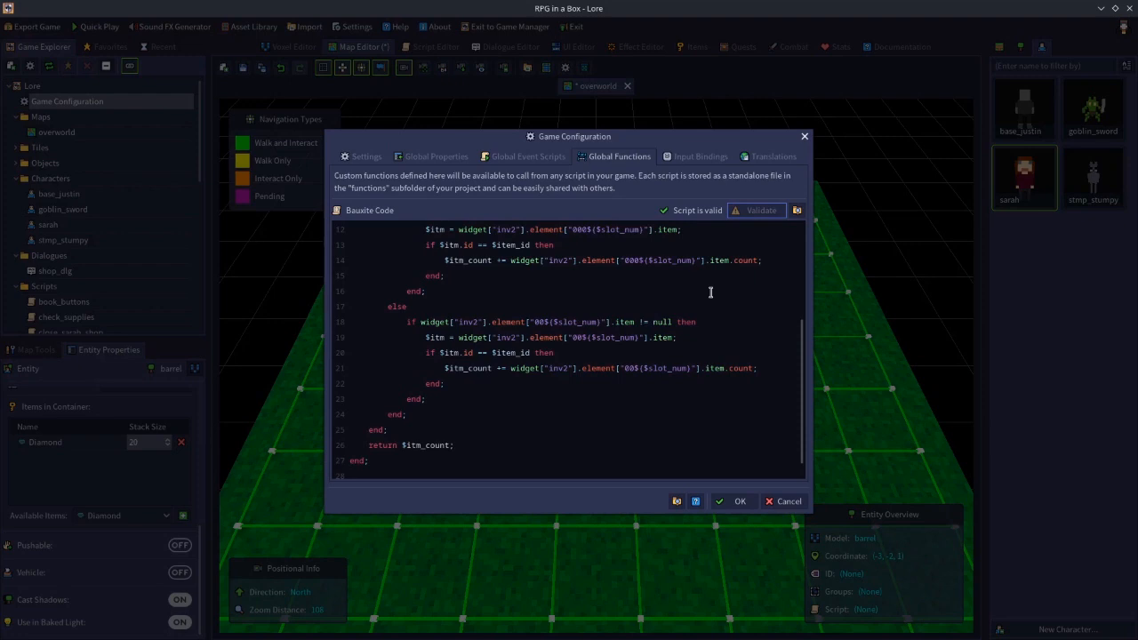
Review the completed count_item function from its declaration through both slot branches to the return line.
{"action": "scroll", "coordinate": [590, 360], "scroll_direction": "up", "scroll_amount": 4}
{"action": "scroll", "coordinate": [582, 357], "scroll_direction": "down", "scroll_amount": 2}
{"action": "scroll", "coordinate": [580, 358], "scroll_direction": "up", "scroll_amount": 2}
{"action": "scroll", "coordinate": [487, 348], "scroll_direction": "down", "scroll_amount": 1}
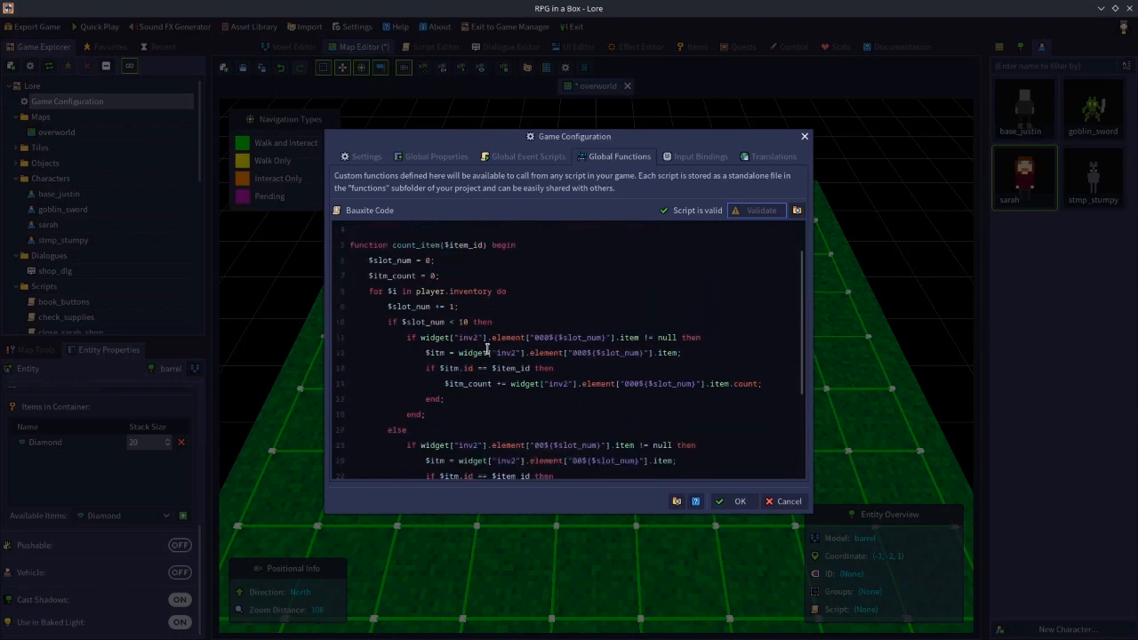
{"action": "scroll", "coordinate": [447, 301], "scroll_direction": "down", "scroll_amount": 1}
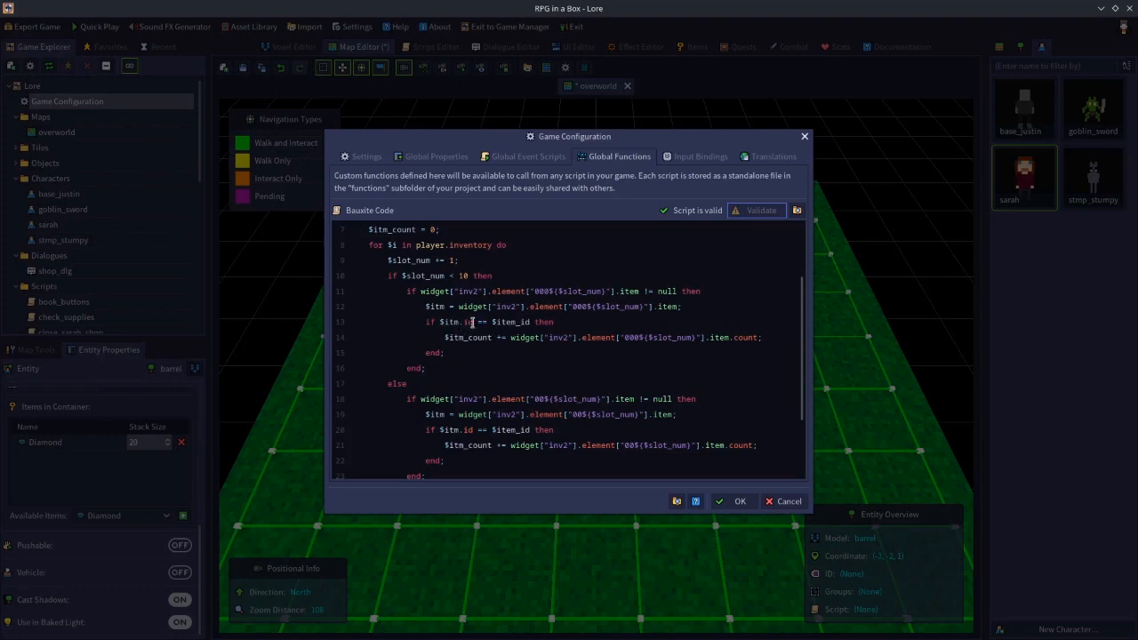
{"action": "scroll", "coordinate": [488, 314], "scroll_direction": "up", "scroll_amount": 1}
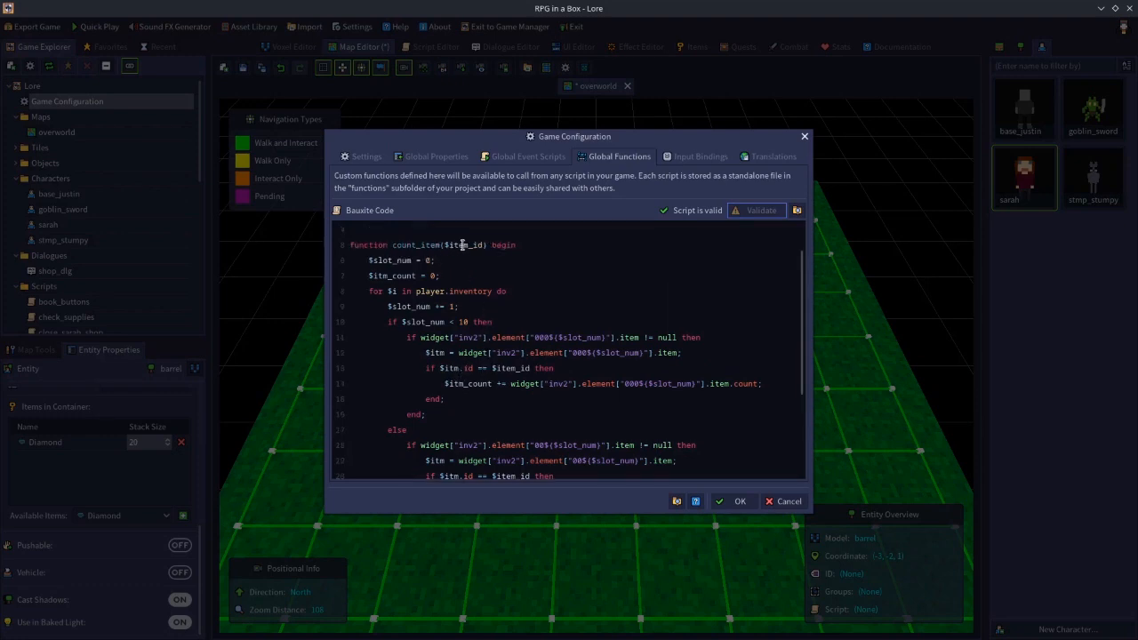
{"action": "scroll", "coordinate": [465, 305], "scroll_direction": "down", "scroll_amount": 1}
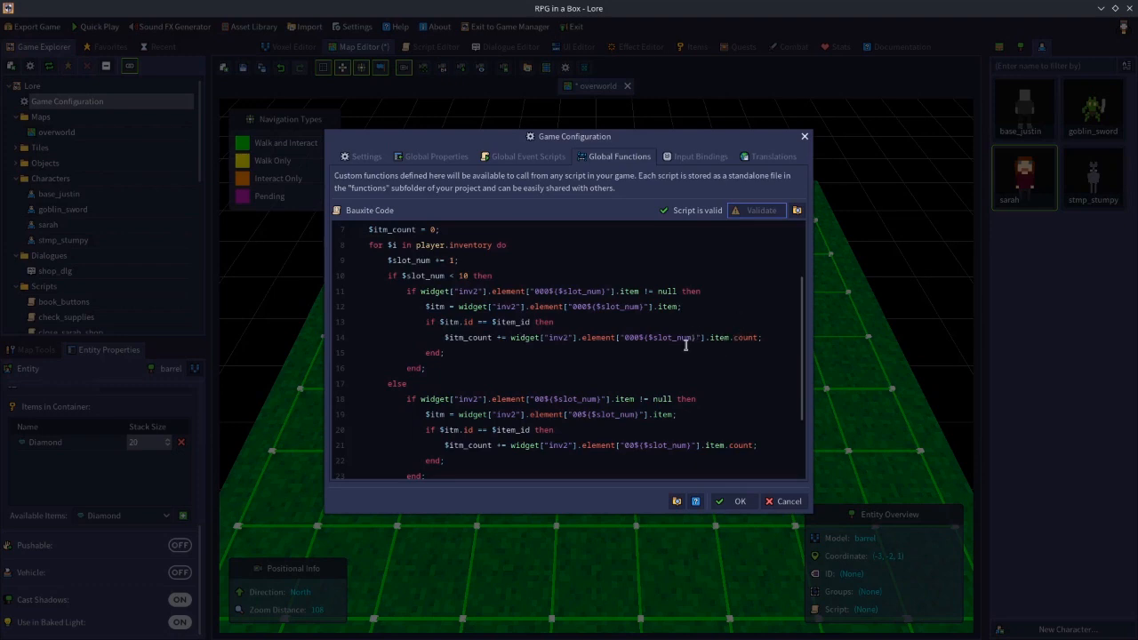
{"action": "scroll", "coordinate": [613, 344], "scroll_direction": "down", "scroll_amount": 2}
{"action": "scroll", "coordinate": [604, 344], "scroll_direction": "up", "scroll_amount": 4}
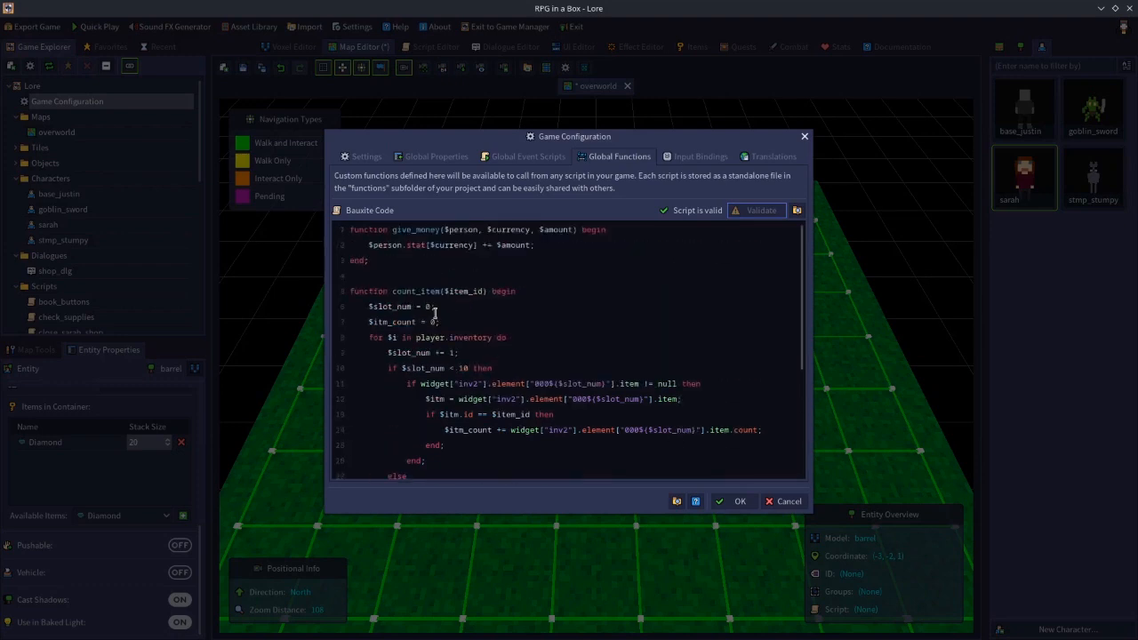
{"action": "scroll", "coordinate": [411, 327], "scroll_direction": "down", "scroll_amount": 1}
{"action": "scroll", "coordinate": [440, 324], "scroll_direction": "down", "scroll_amount": 3}
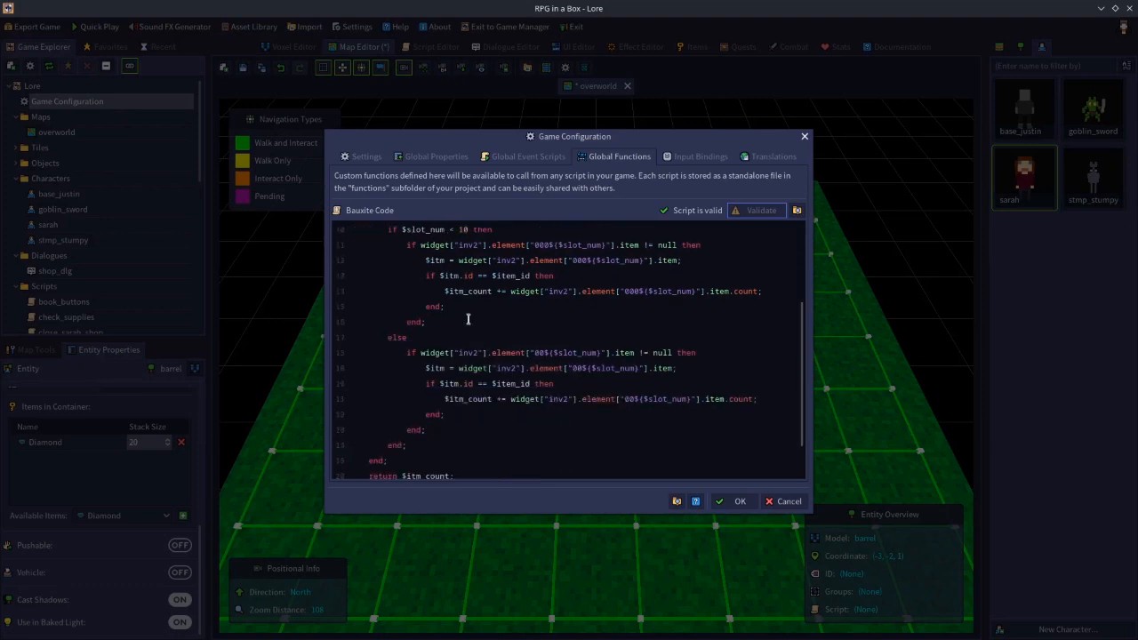
{"action": "scroll", "coordinate": [476, 320], "scroll_direction": "up", "scroll_amount": 1}
{"action": "scroll", "coordinate": [523, 331], "scroll_direction": "down", "scroll_amount": 1}
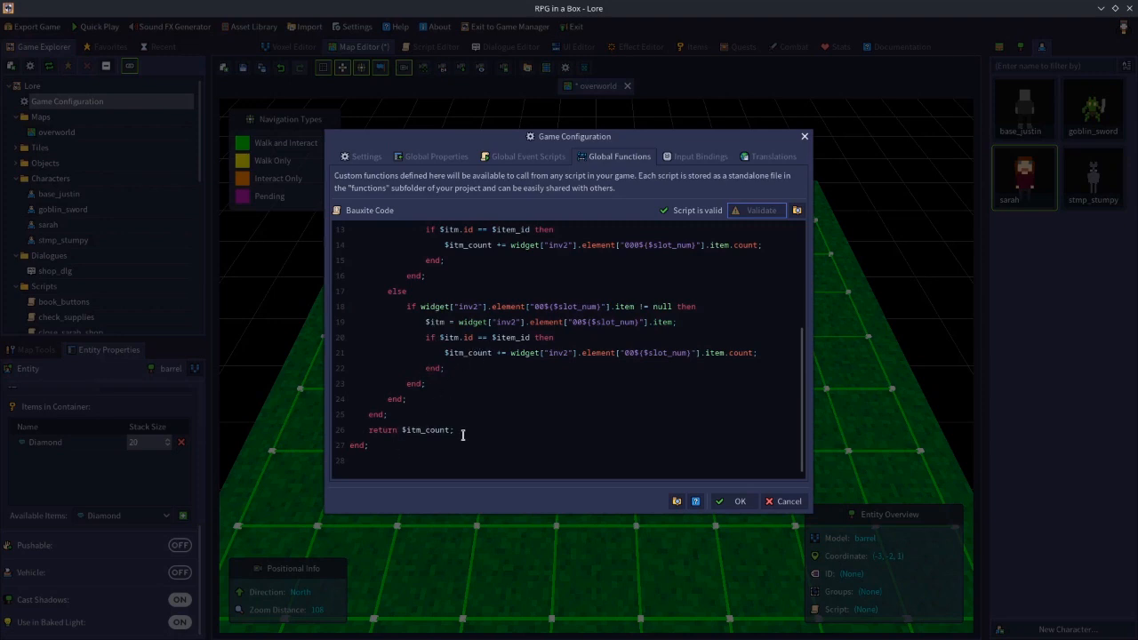
{"action": "scroll", "coordinate": [498, 418], "scroll_direction": "up", "scroll_amount": 5}
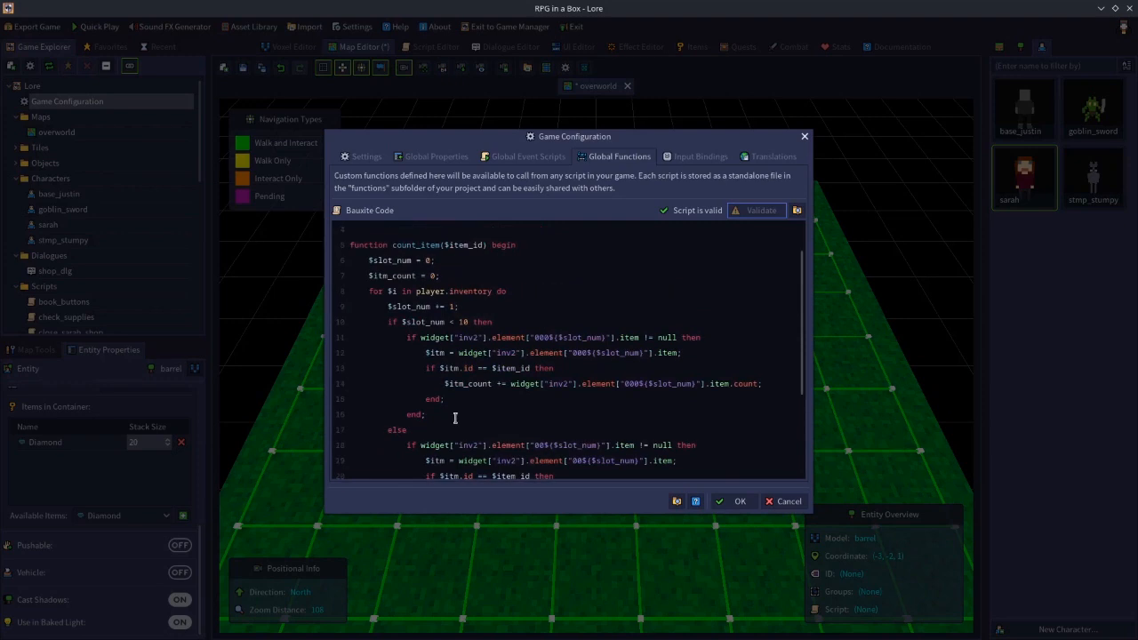
{"action": "scroll", "coordinate": [453, 401], "scroll_direction": "down", "scroll_amount": 5}
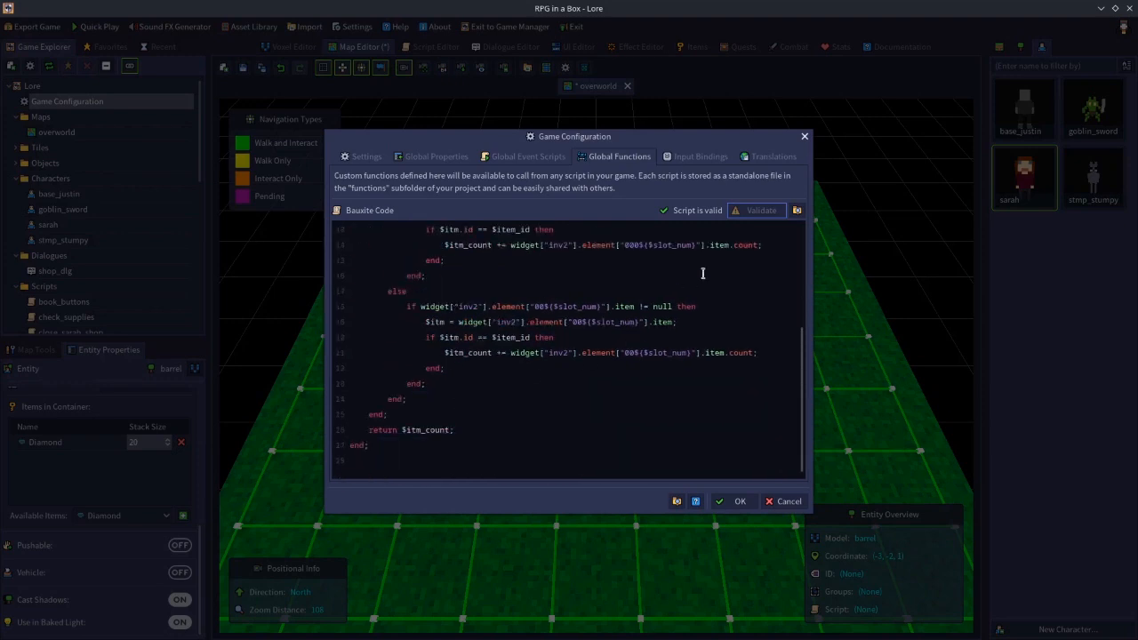
Apply the game configuration changes and save the overworld map.
{"action": "left_click", "coordinate": [731, 503]}
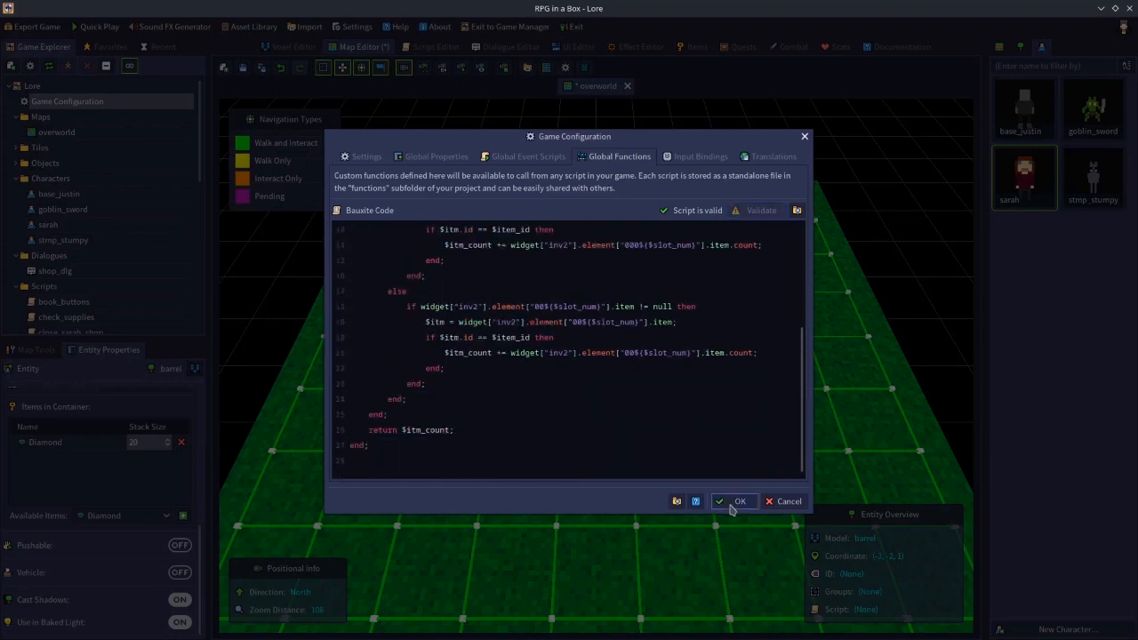
{"action": "left_click", "coordinate": [895, 255]}
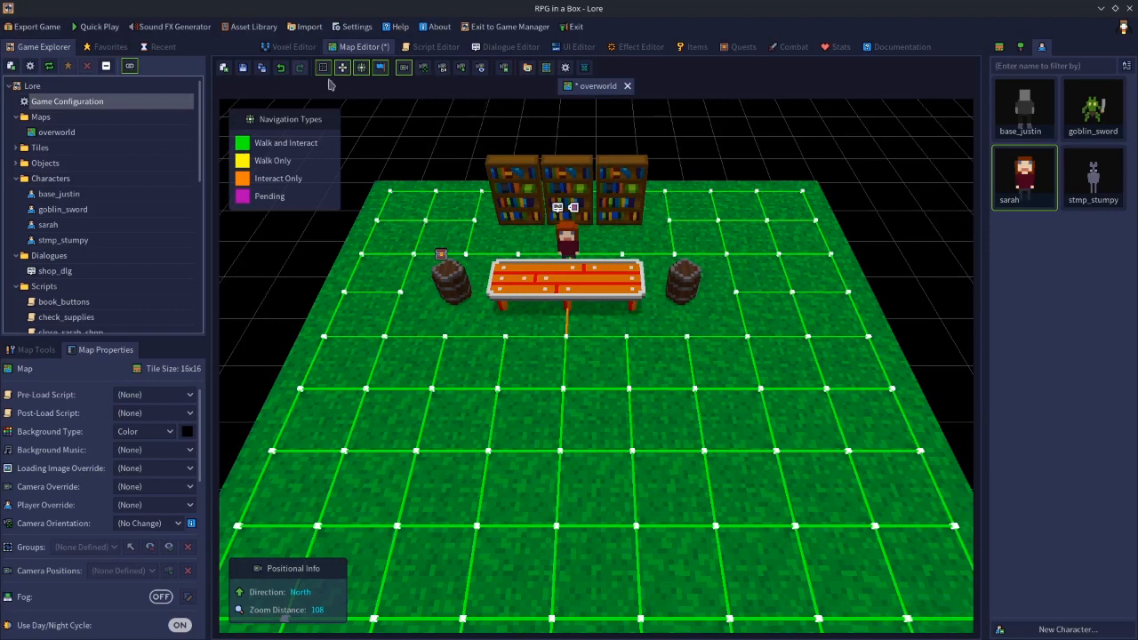
{"action": "left_click", "coordinate": [243, 68]}
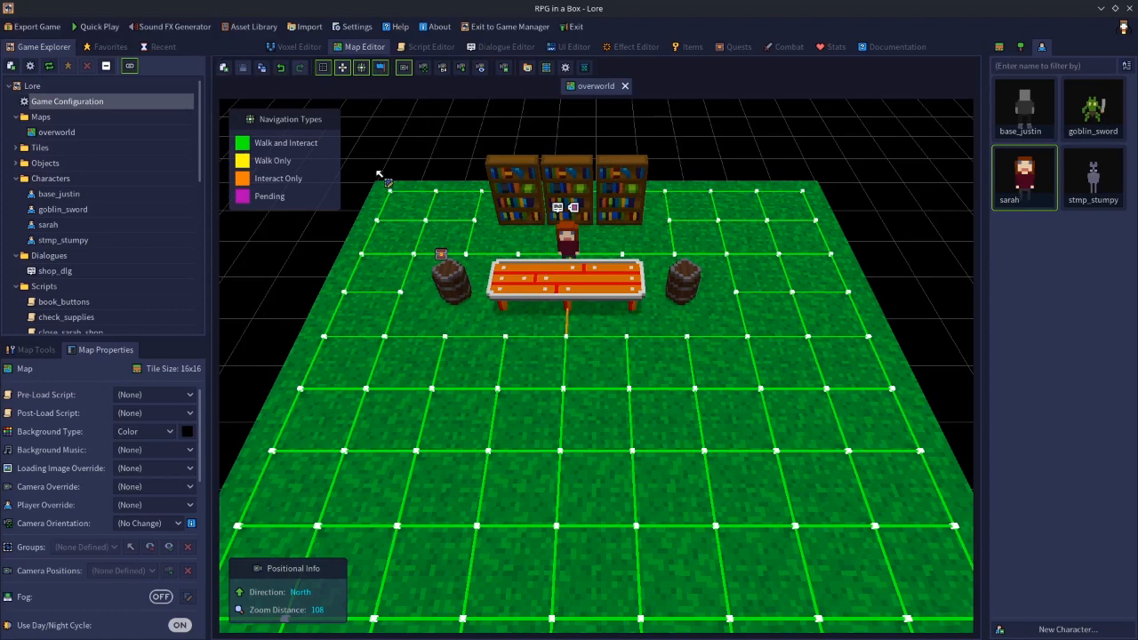
Reopen the game configuration at its global properties.
{"action": "double_click", "coordinate": [84, 104]}
{"action": "left_click", "coordinate": [418, 156]}
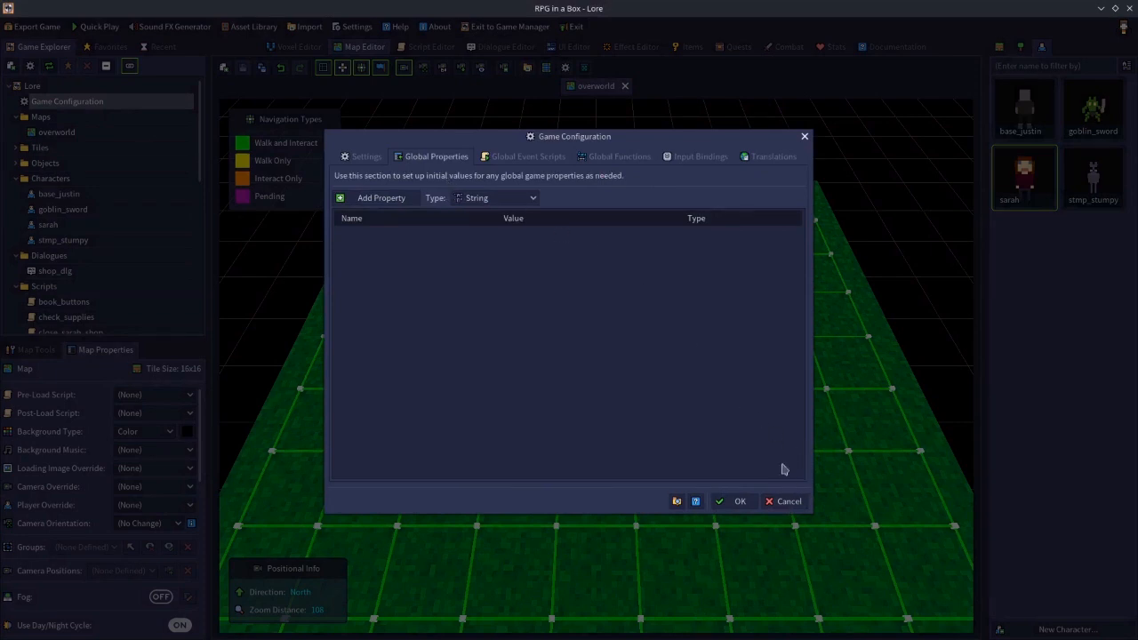
{"action": "left_click", "coordinate": [400, 199]}
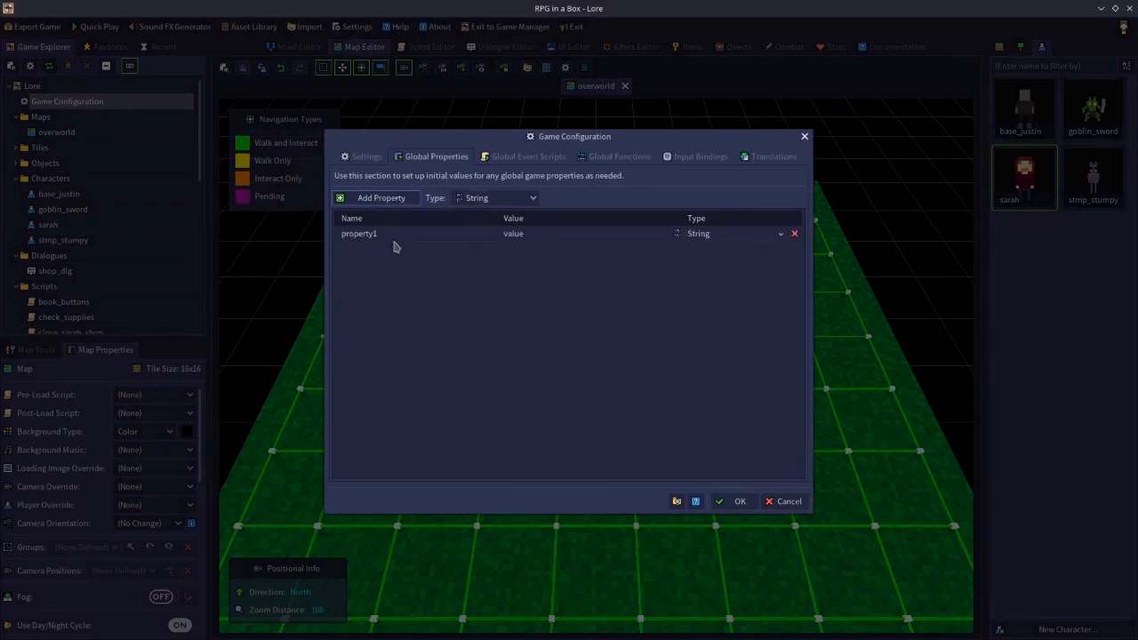
{"action": "double_click", "coordinate": [406, 237]}
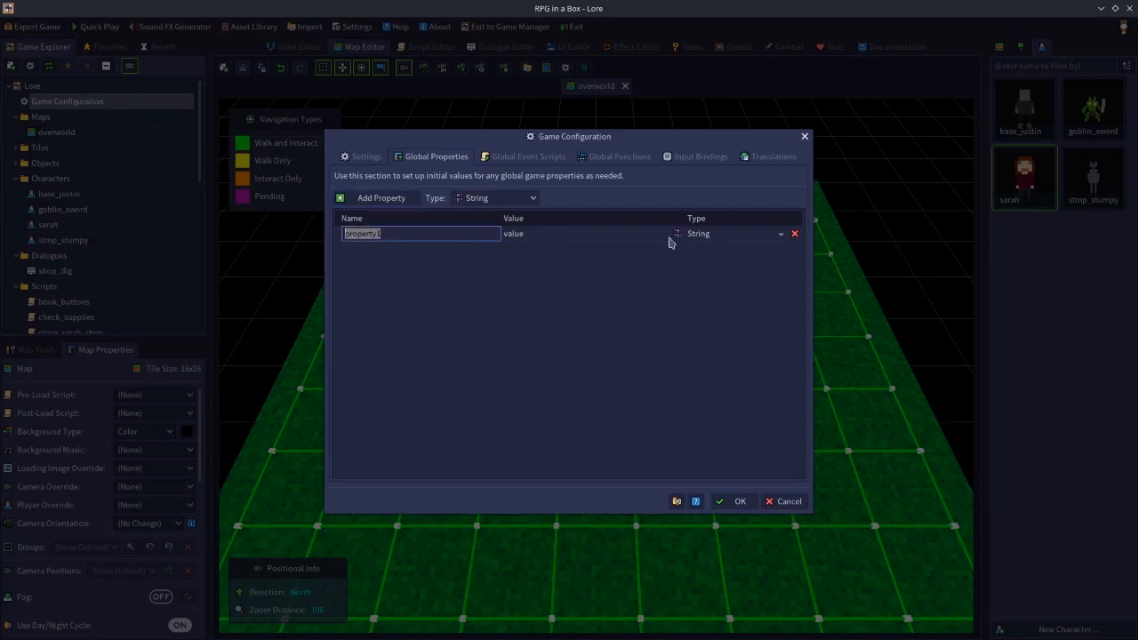
{"action": "left_click", "coordinate": [795, 234]}
Add a Boolean global property named containeropen.
{"action": "left_click", "coordinate": [521, 198]}
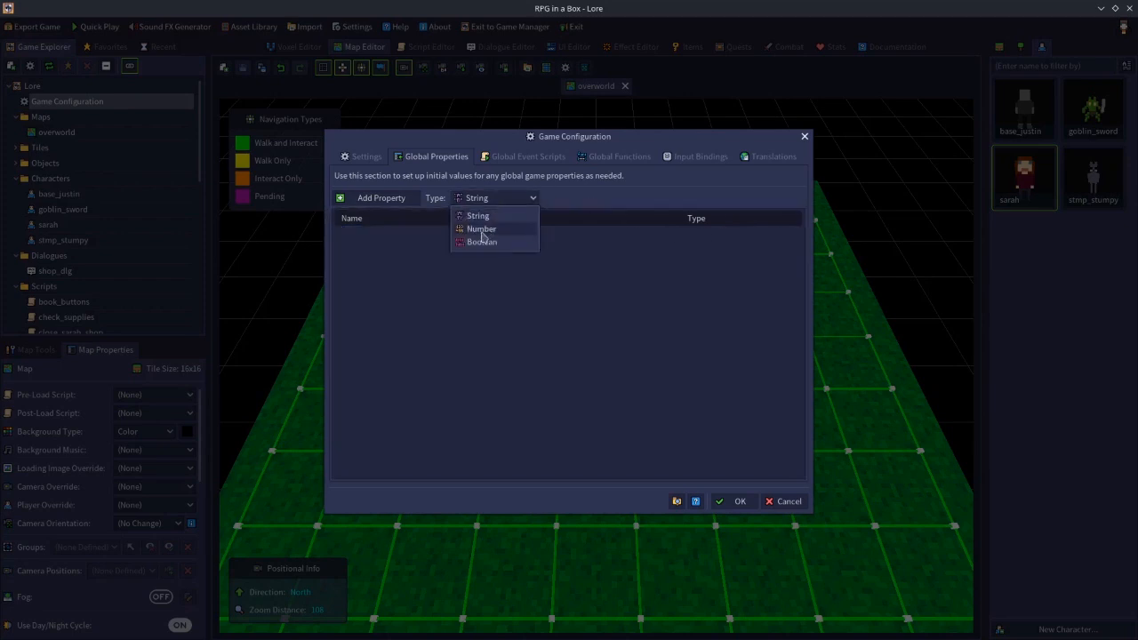
{"action": "left_click", "coordinate": [482, 243]}
{"action": "left_click", "coordinate": [402, 198]}
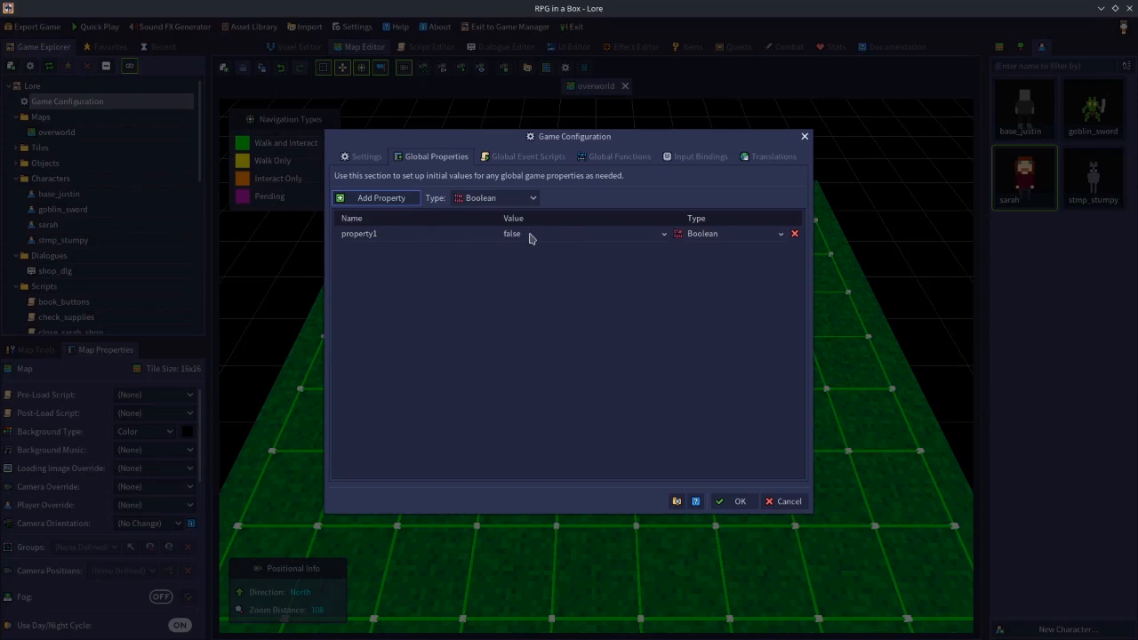
{"action": "double_click", "coordinate": [410, 235]}
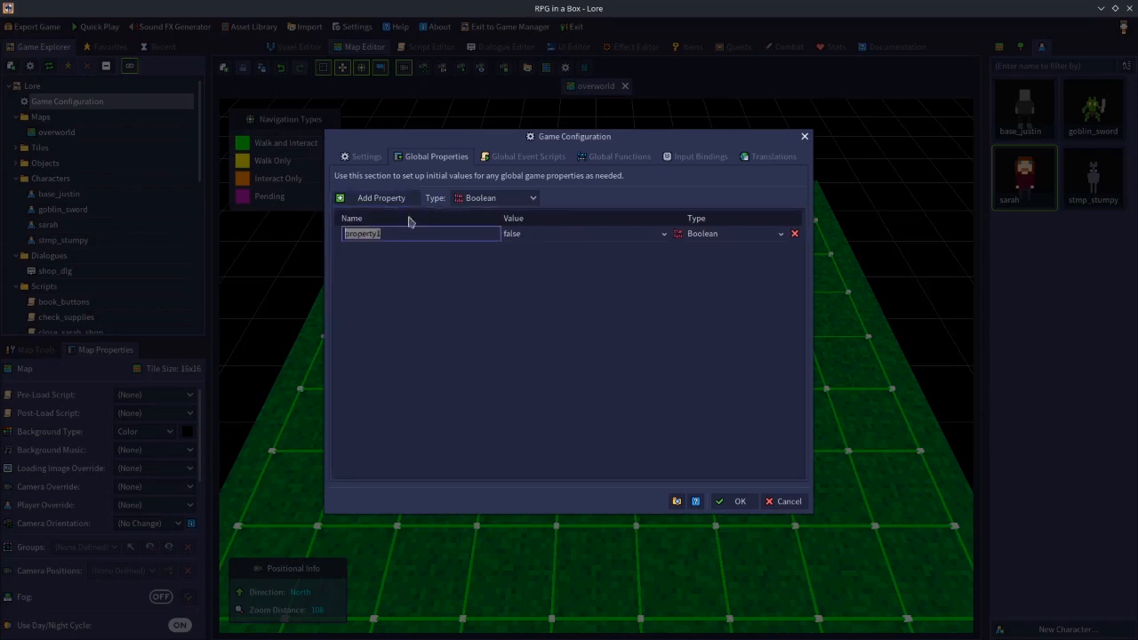
{"action": "type", "text": "containeropen"}
{"action": "key", "text": "Return"}
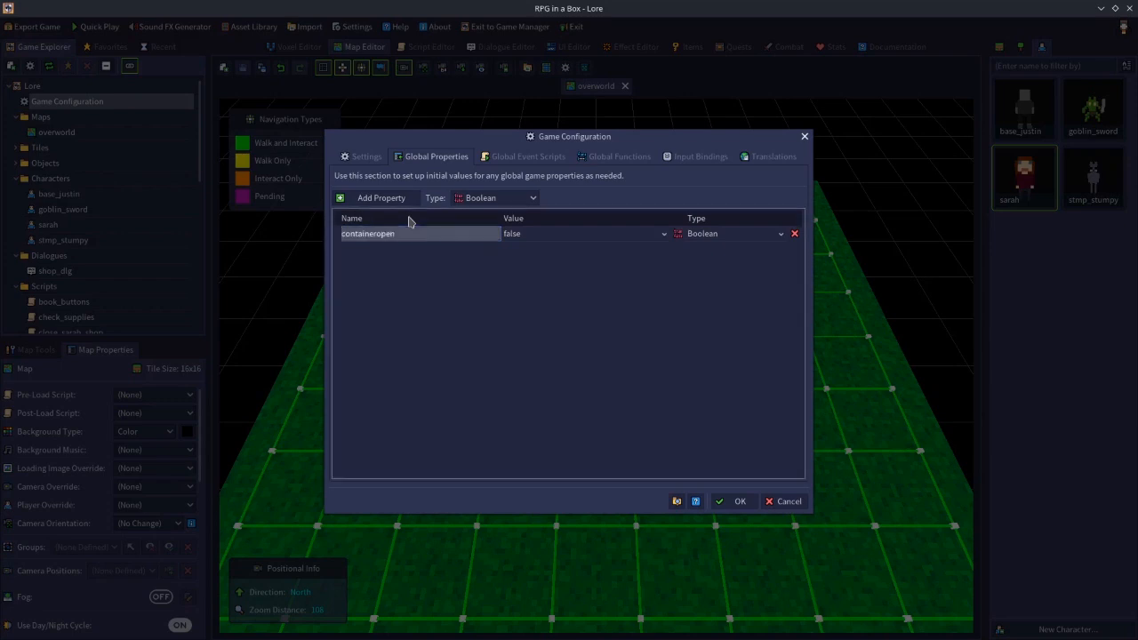
Rename the containeropen global property to container_open and apply the game configuration.
{"action": "double_click", "coordinate": [381, 234]}
{"action": "left_click", "coordinate": [375, 233]}
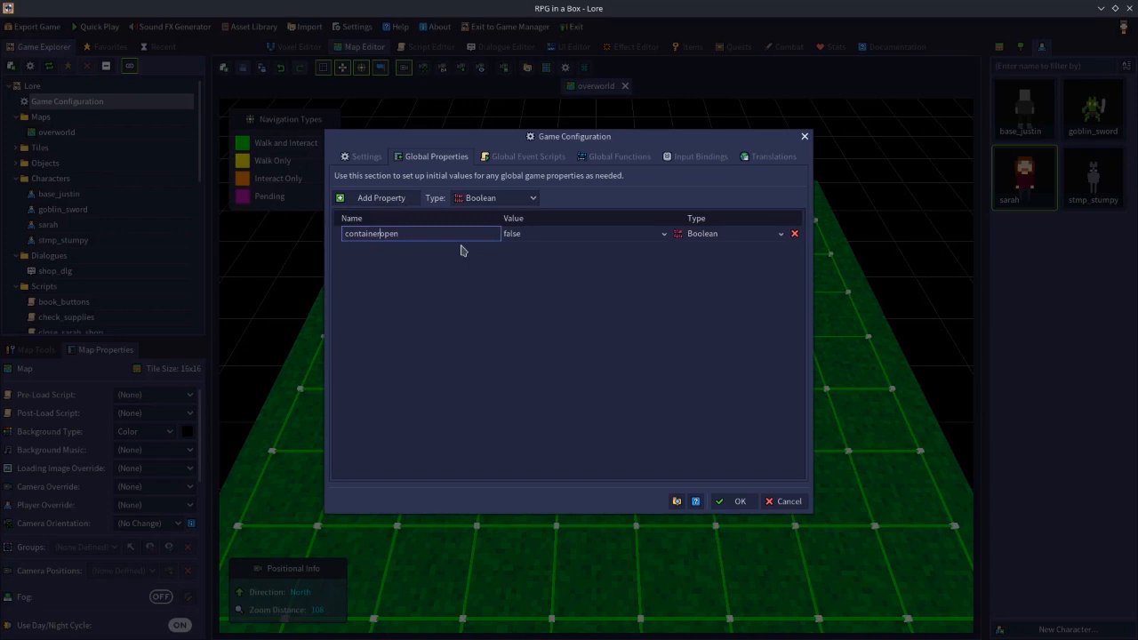
{"action": "key", "text": "Return"}
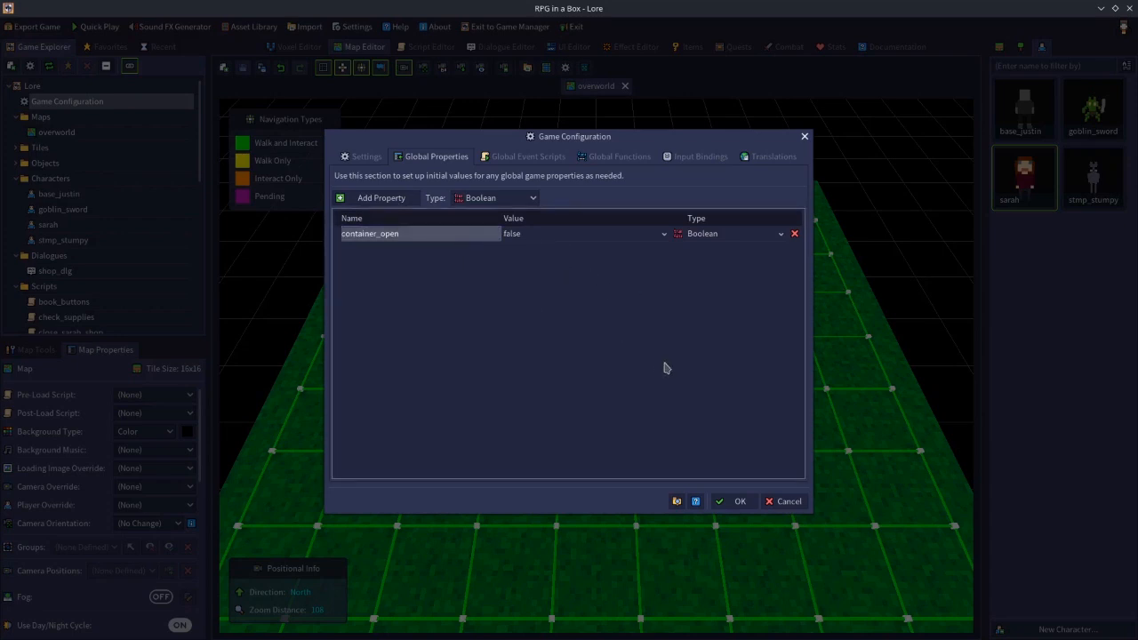
{"action": "left_click", "coordinate": [737, 503]}
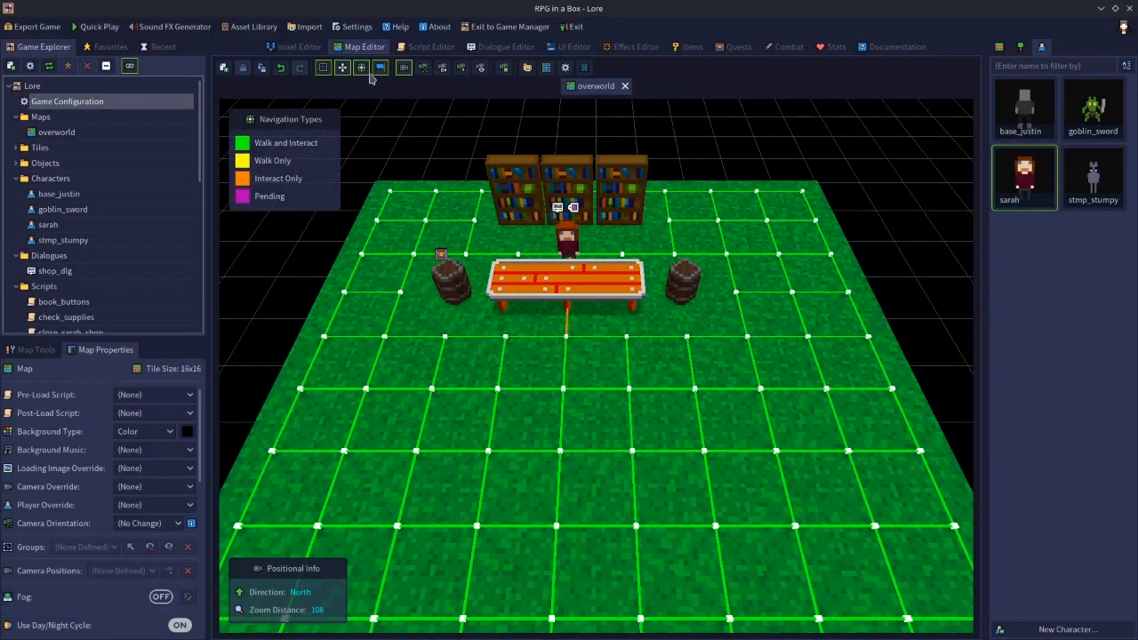
Check the Diamond barrel's item container settings, and create a new script named open_barrel in place of the open check_supplies script.
{"action": "left_click", "coordinate": [451, 286]}
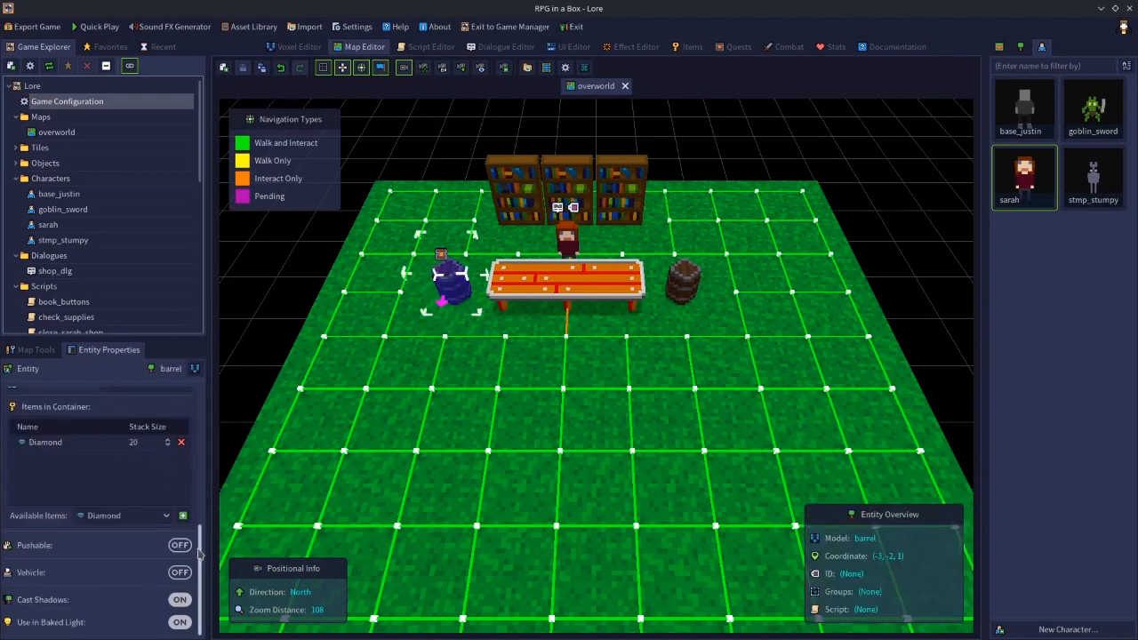
{"action": "scroll", "coordinate": [127, 489], "scroll_direction": "up", "scroll_amount": 3}
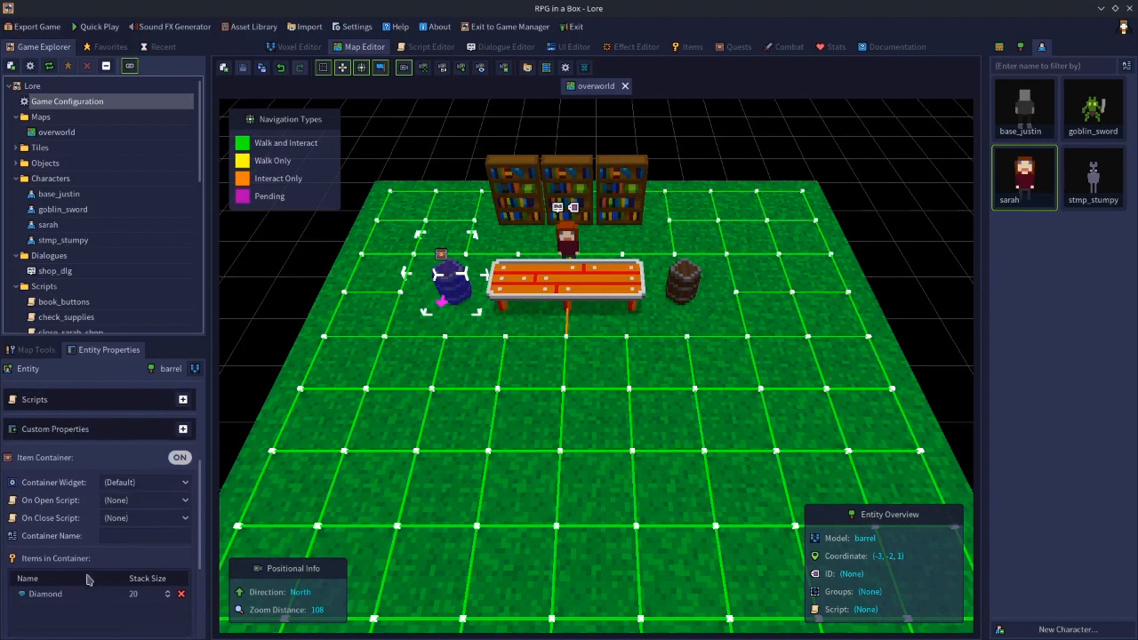
{"action": "left_click", "coordinate": [441, 50]}
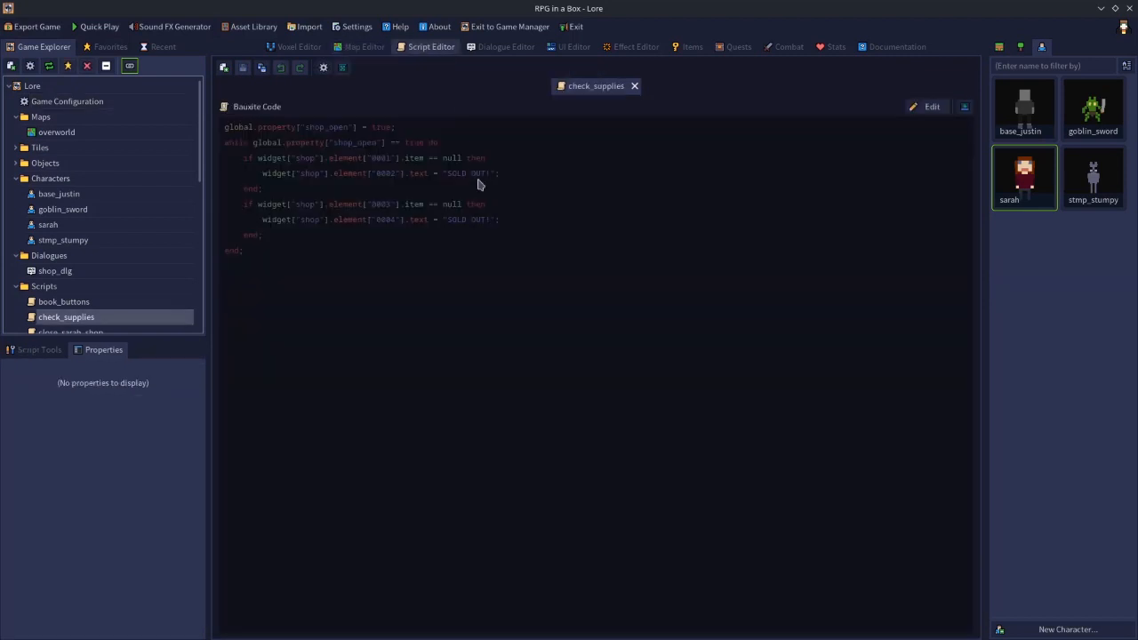
{"action": "left_click", "coordinate": [635, 86]}
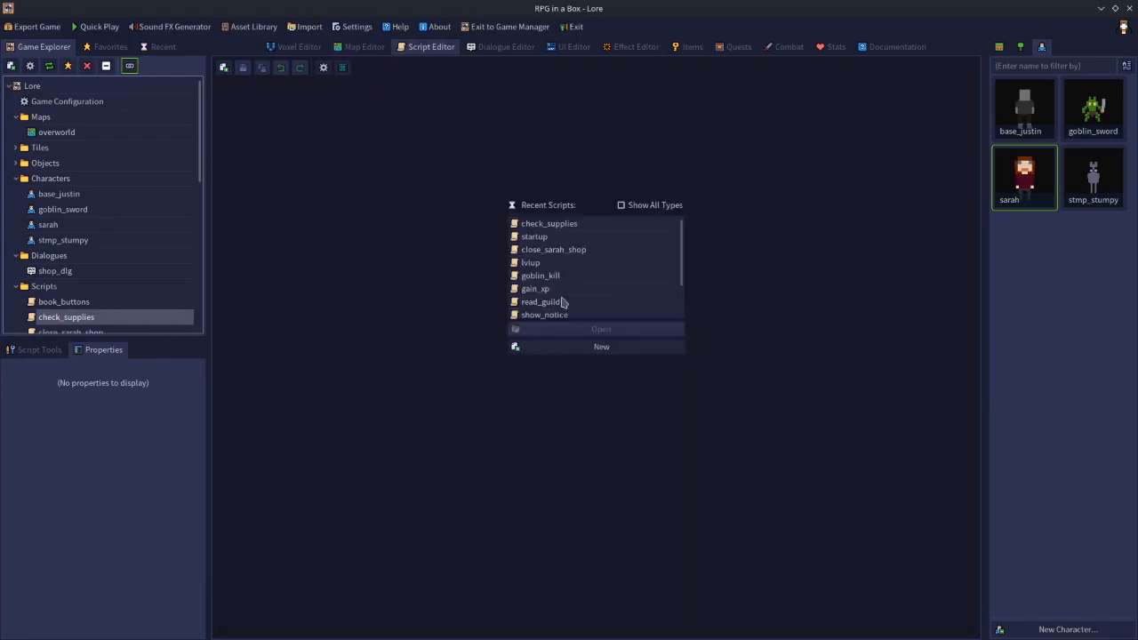
{"action": "left_click", "coordinate": [574, 354]}
{"action": "type", "text": "open_barrel"}
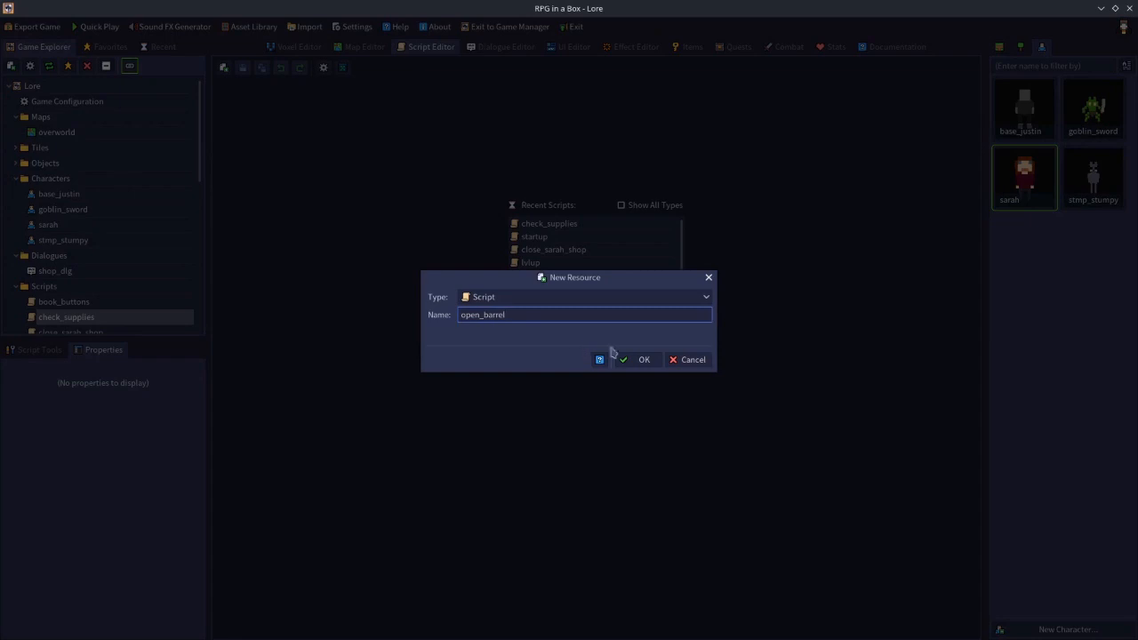
{"action": "left_click", "coordinate": [642, 359]}
Replace open_barrel's default code with global.property["container_open"] = true; and execute_script("convert_currency");, save the script and close it.
{"action": "left_click", "coordinate": [932, 107]}
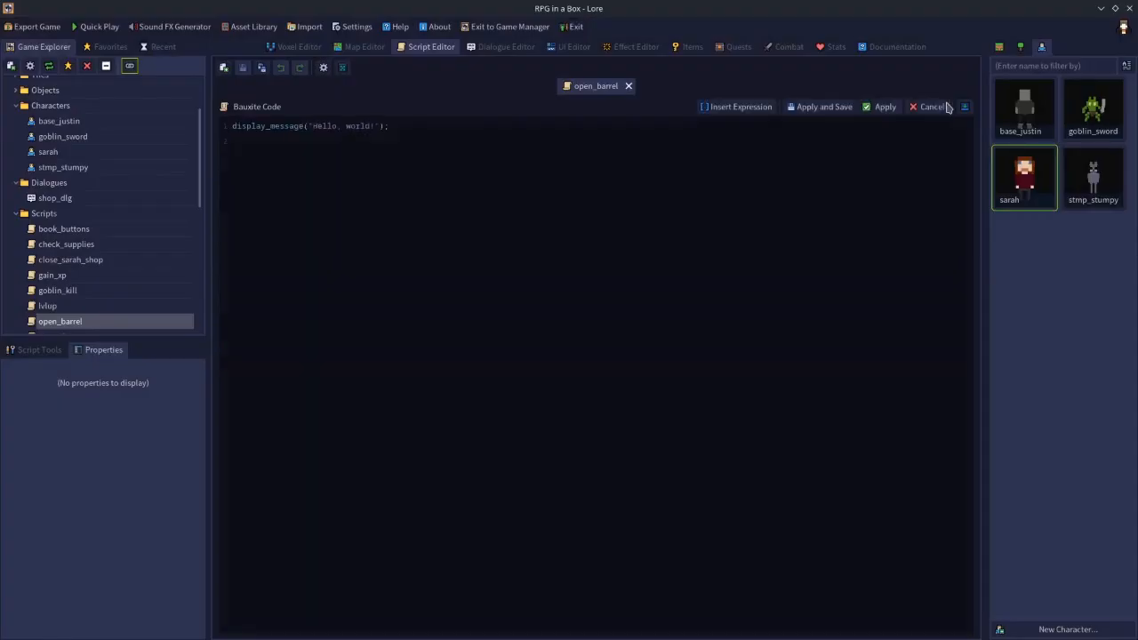
{"action": "left_click_drag", "start_coordinate": [444, 134], "coordinate": [186, 128]}
{"action": "key", "text": "BackSpace"}
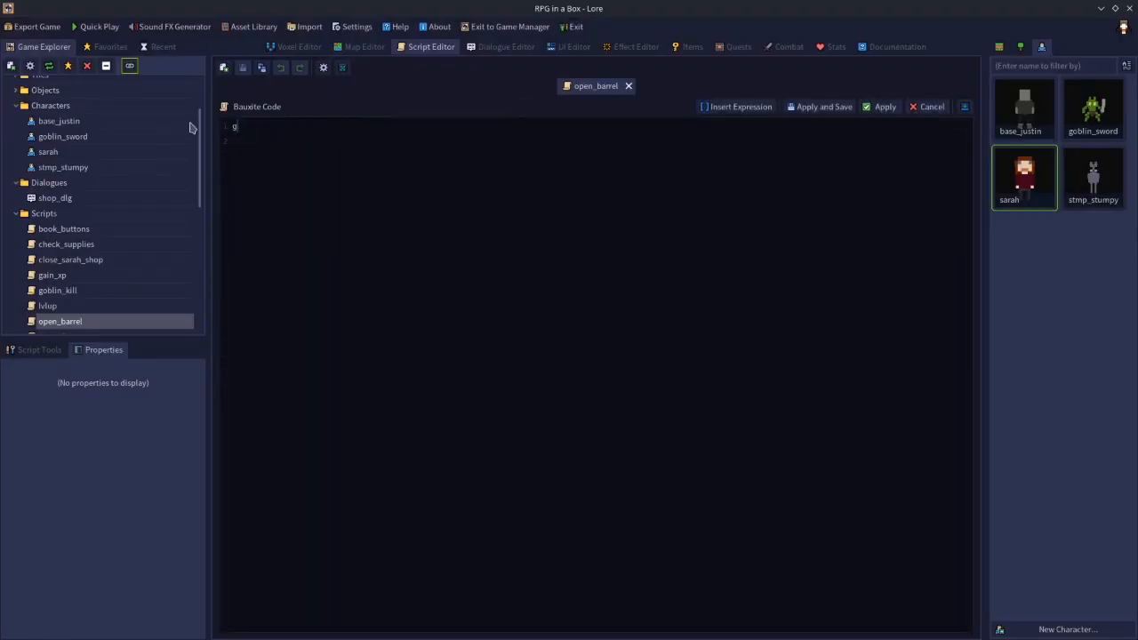
{"action": "type", "text": "global.property[\"container_open\"] = true;"}
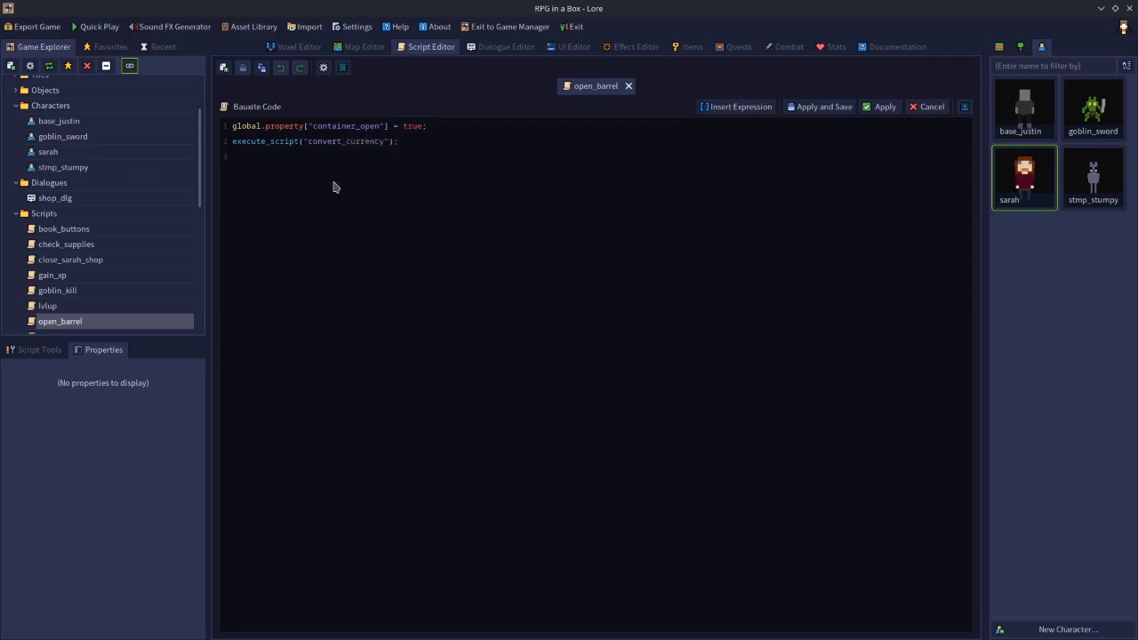
{"action": "left_click", "coordinate": [817, 110]}
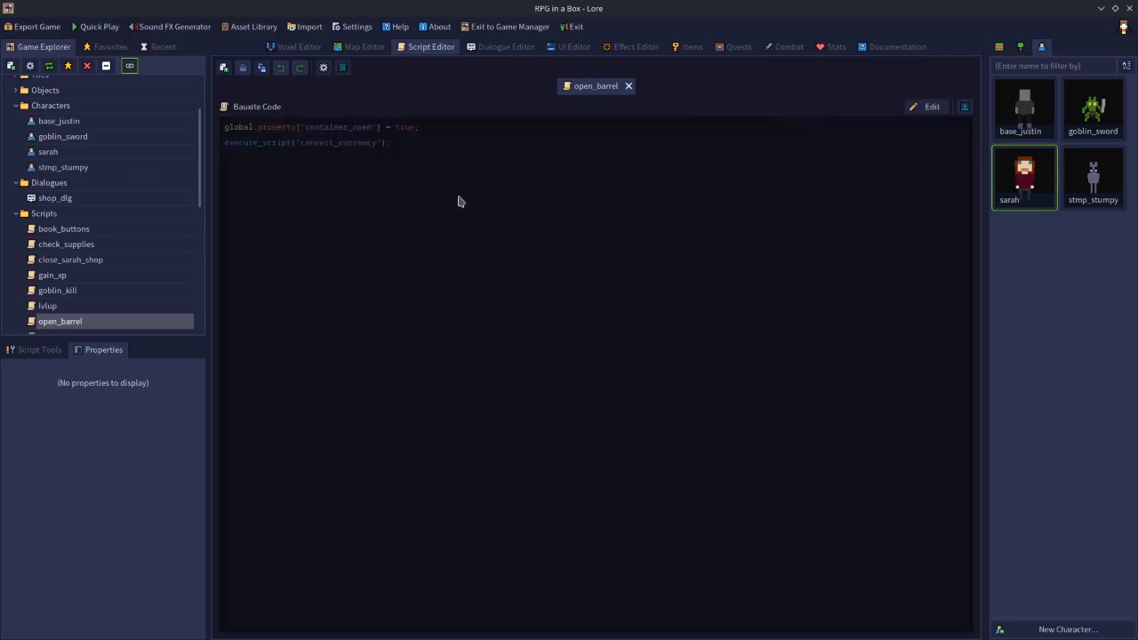
{"action": "left_click", "coordinate": [629, 86]}
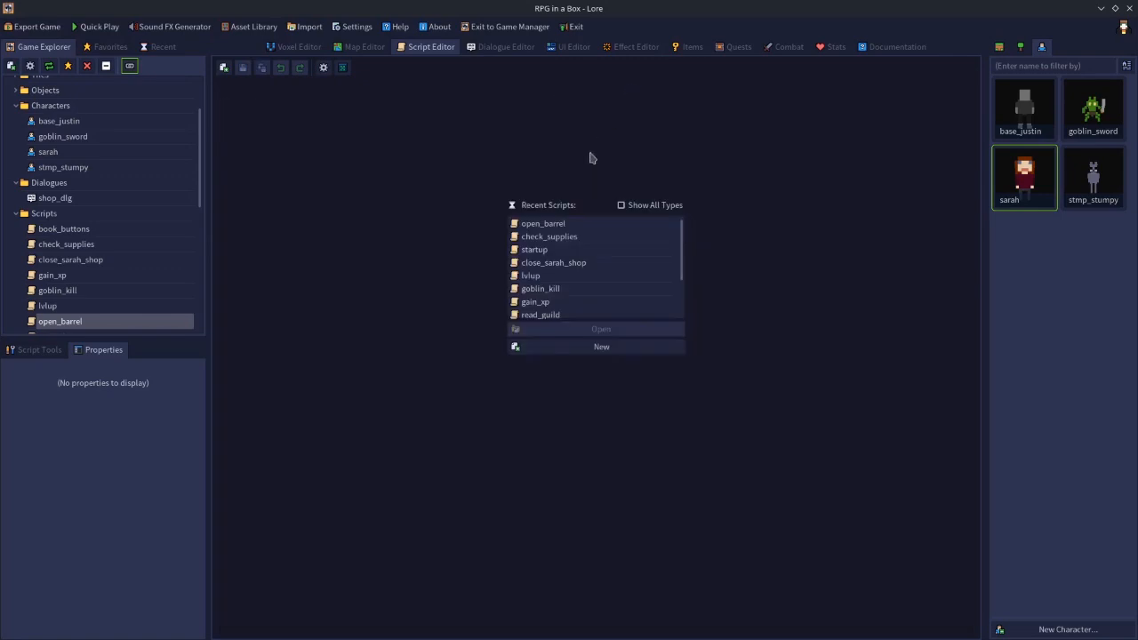
Assign open_barrel as the On Open Script of the Diamond barrel on the overworld map.
{"action": "left_click", "coordinate": [504, 49]}
{"action": "left_click", "coordinate": [356, 48]}
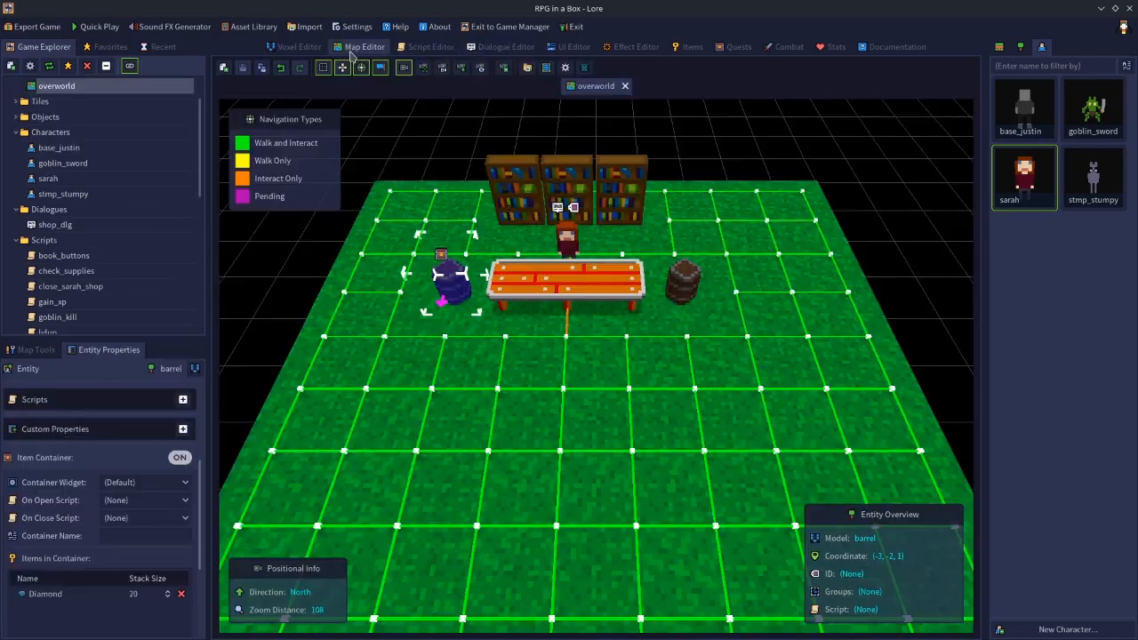
{"action": "left_click", "coordinate": [113, 501]}
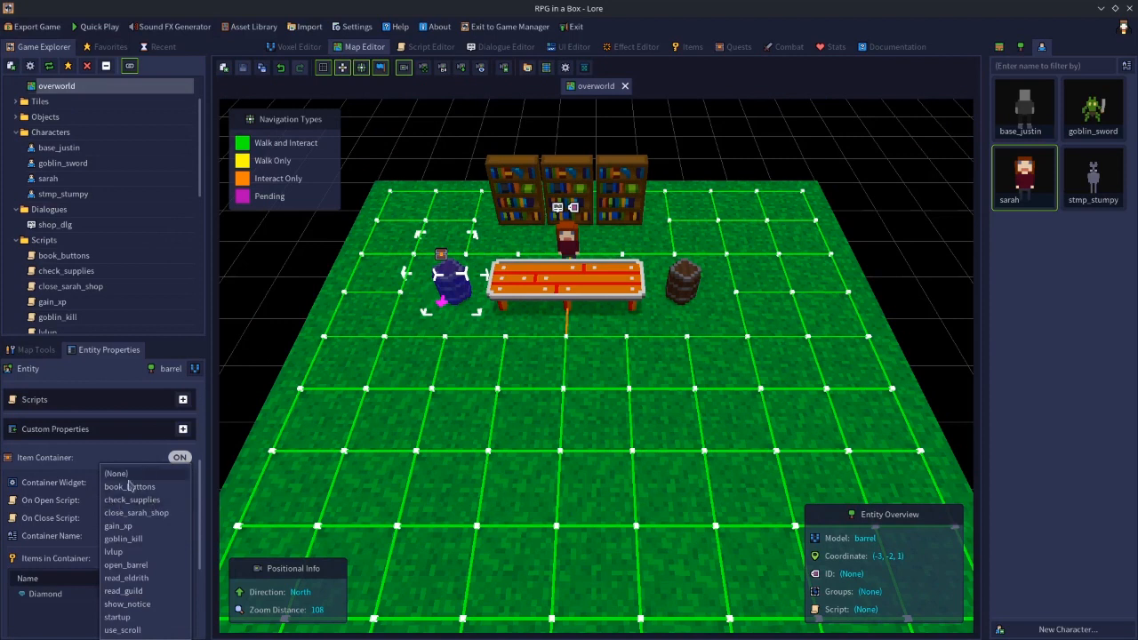
{"action": "left_click", "coordinate": [136, 565]}
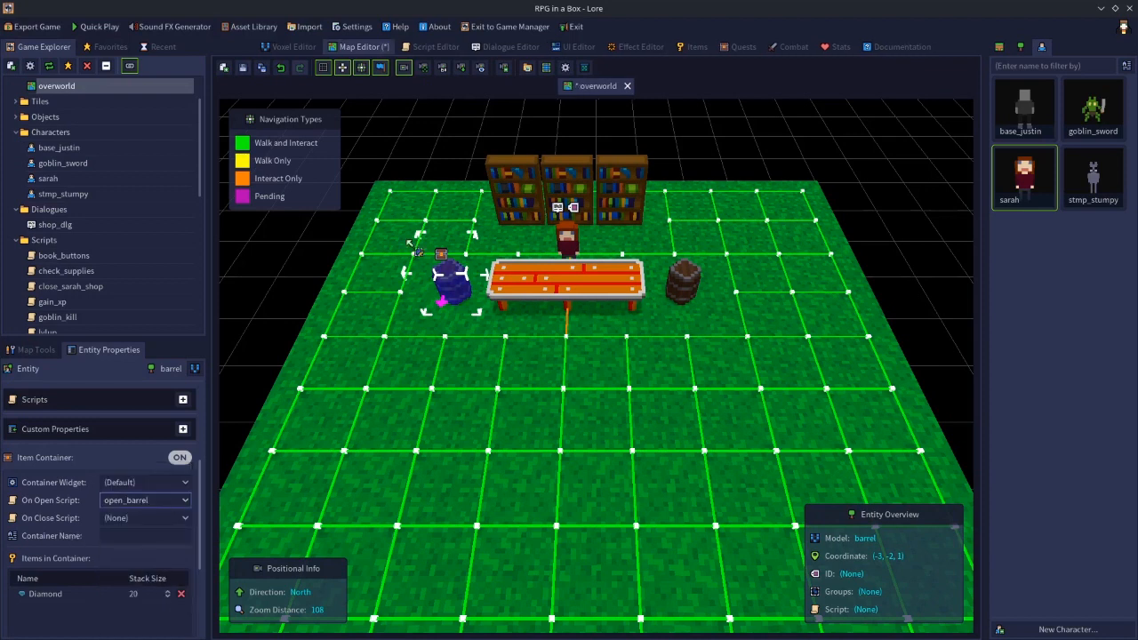
Create a new script named close_barrel.
{"action": "left_click", "coordinate": [436, 48]}
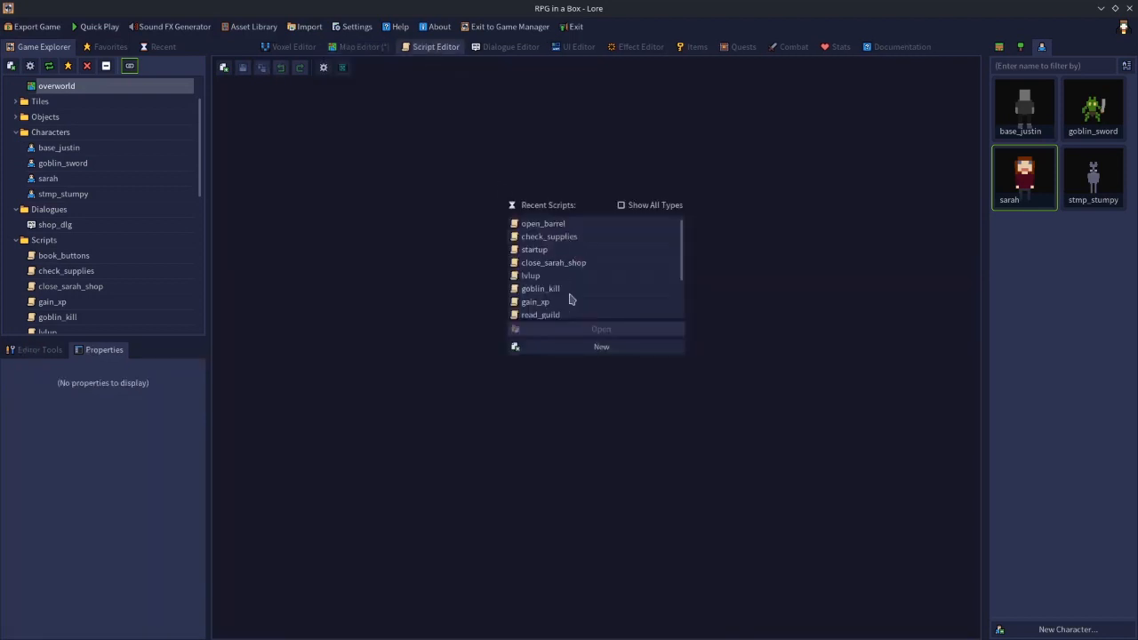
{"action": "left_click", "coordinate": [573, 359]}
{"action": "type", "text": "close_barrel"}
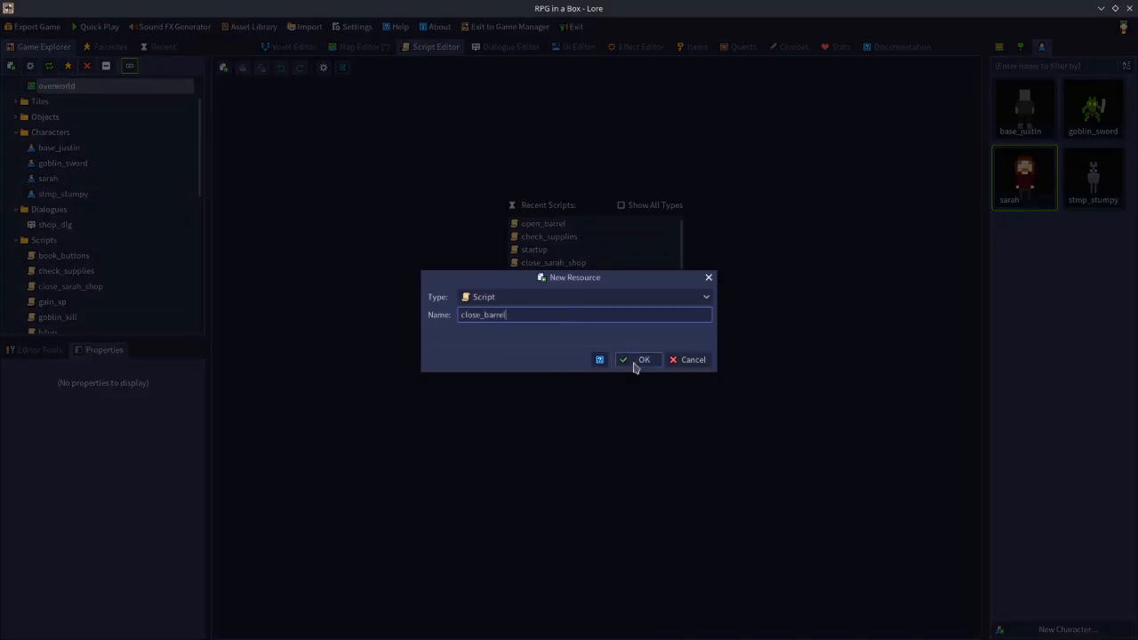
{"action": "left_click", "coordinate": [635, 363]}
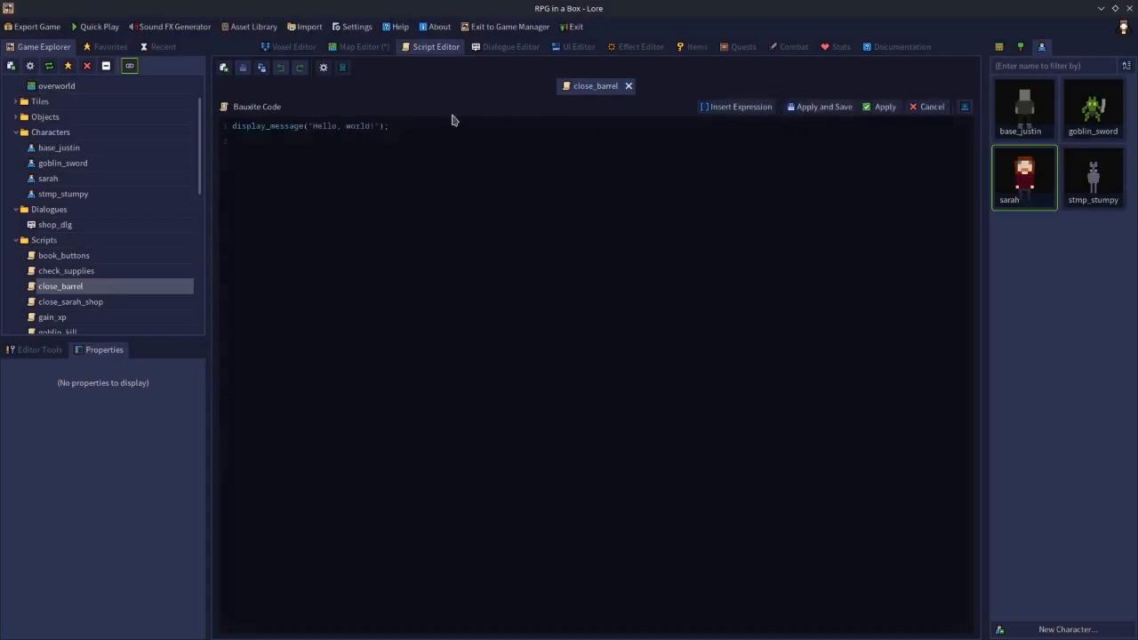
Replace close_barrel's default code with a global property expression setting container_open to false, and save the script.
{"action": "key", "text": "ctrl+a"}
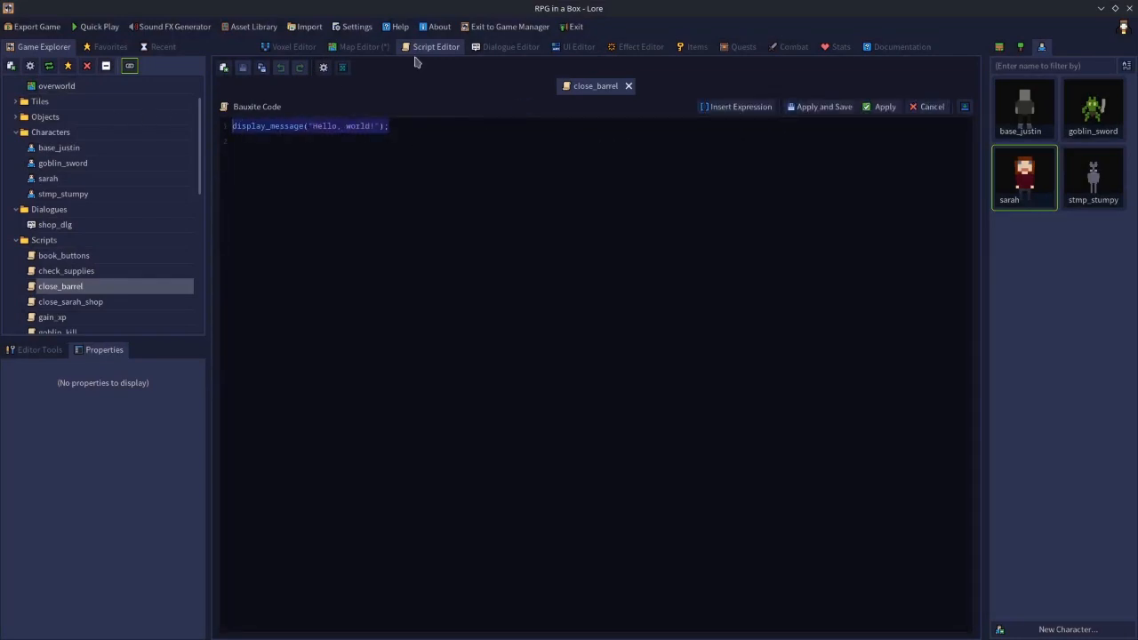
{"action": "key", "text": "BackSpace"}
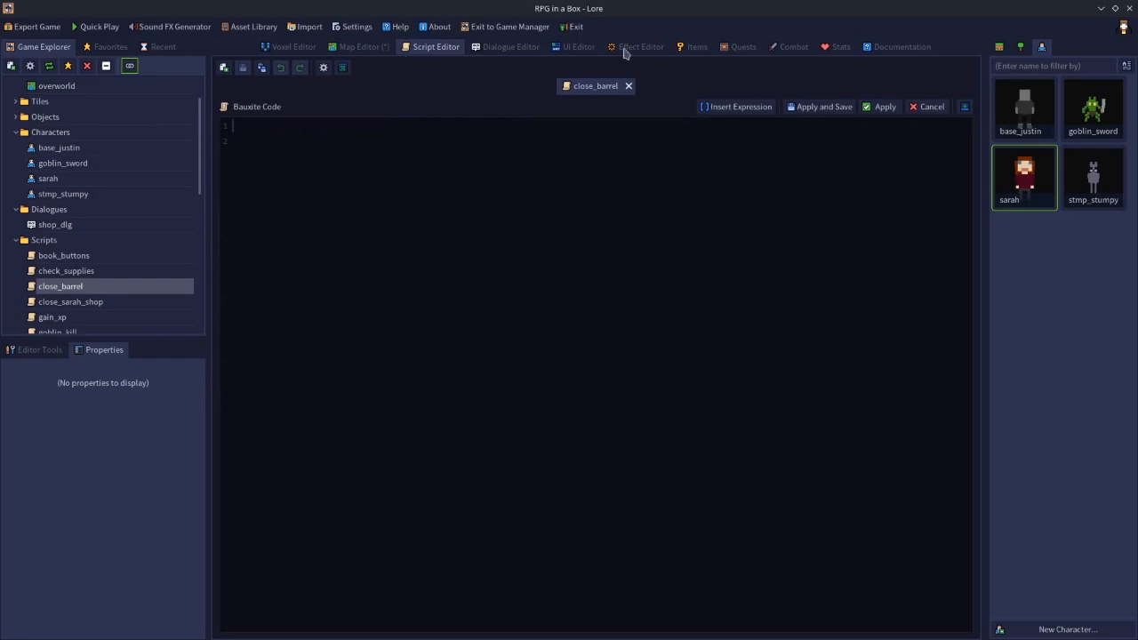
{"action": "left_click", "coordinate": [721, 107]}
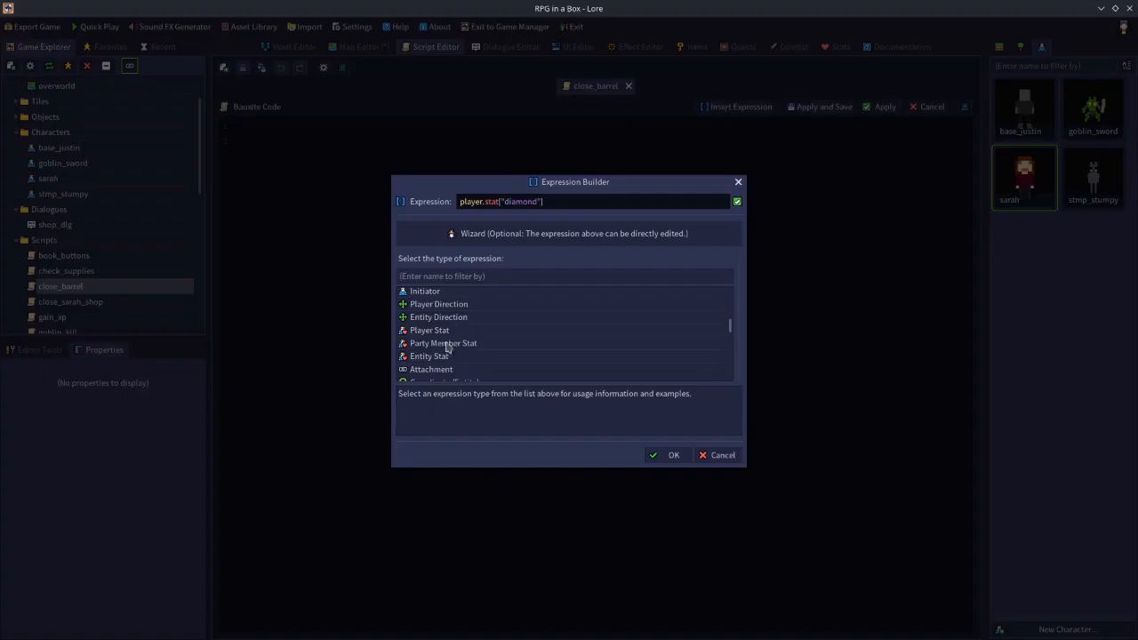
{"action": "scroll", "coordinate": [438, 329], "scroll_direction": "up", "scroll_amount": 5}
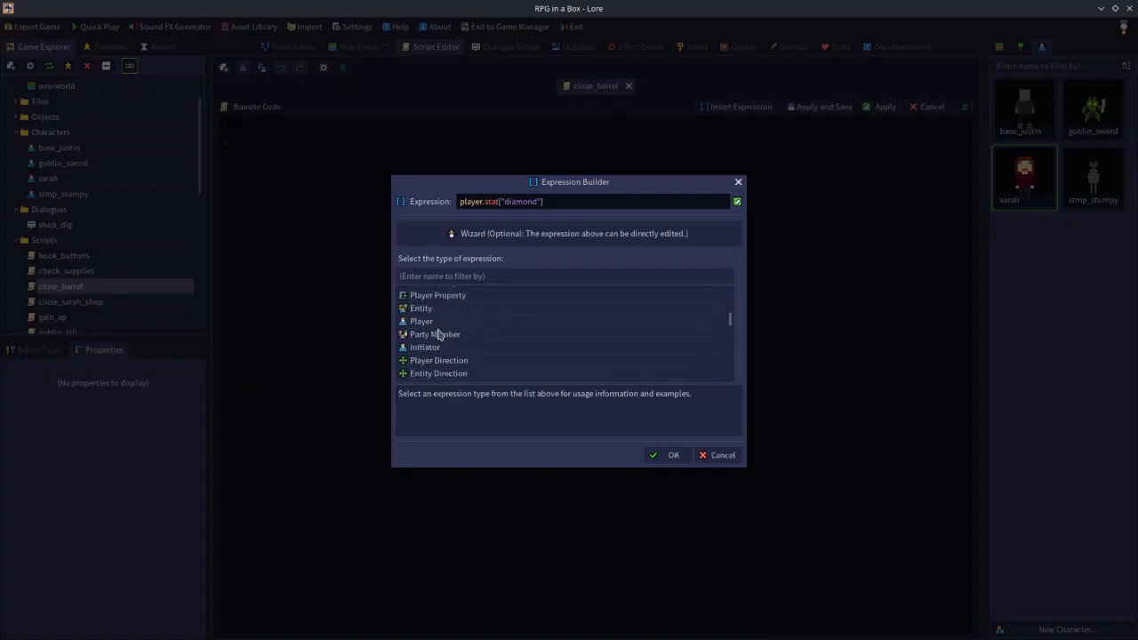
{"action": "scroll", "coordinate": [438, 331], "scroll_direction": "up", "scroll_amount": 1}
{"action": "left_click", "coordinate": [463, 339]}
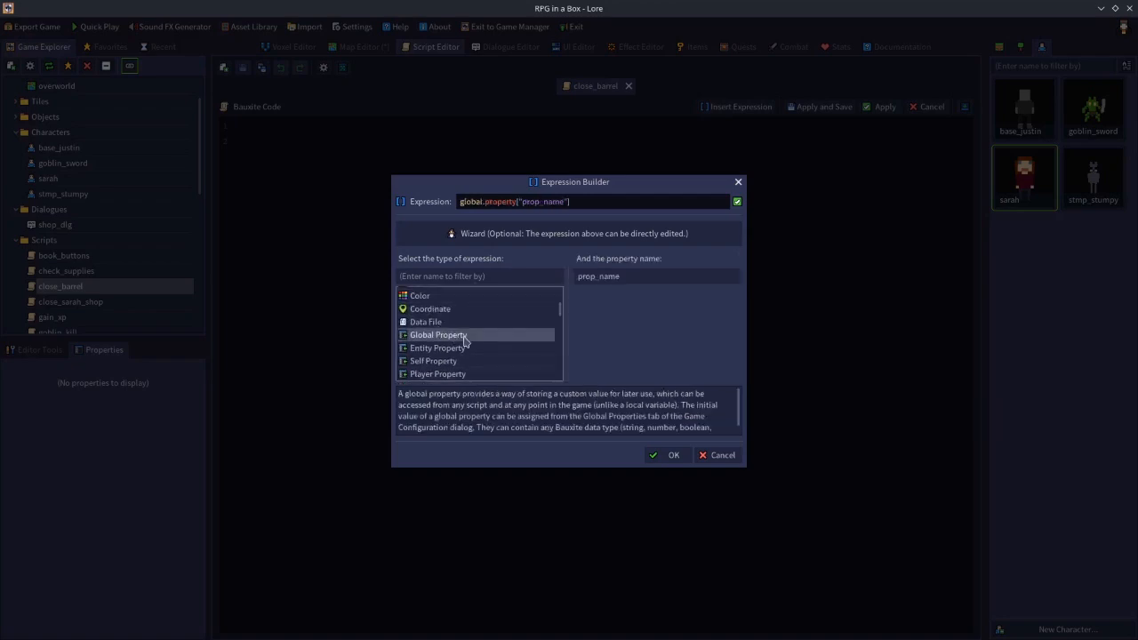
{"action": "left_click", "coordinate": [643, 275]}
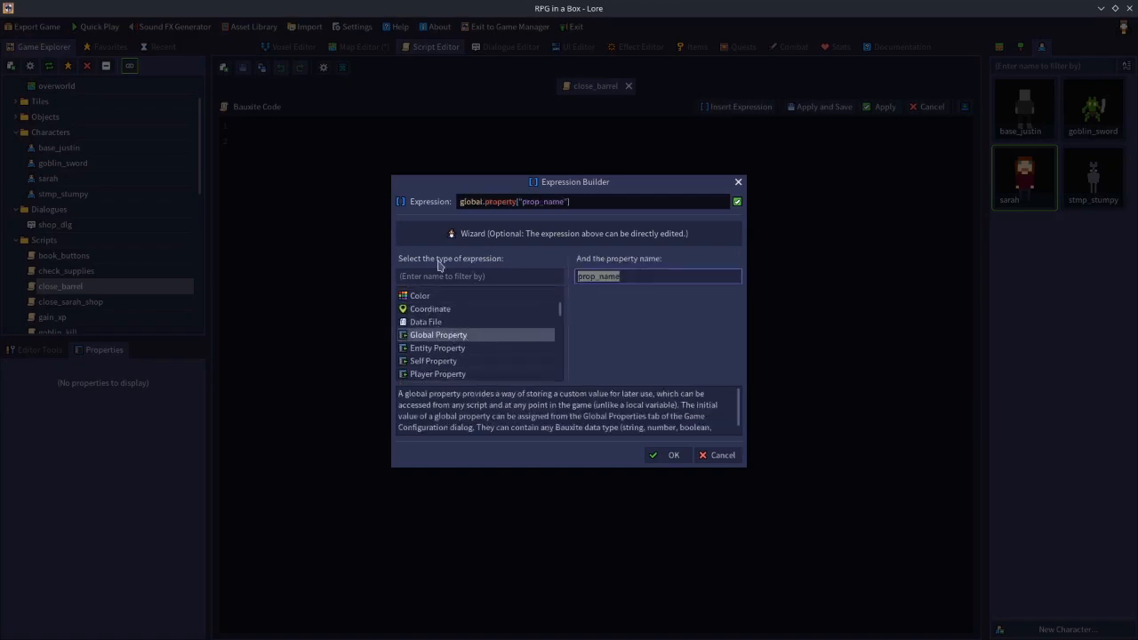
{"action": "type", "text": "container_open"}
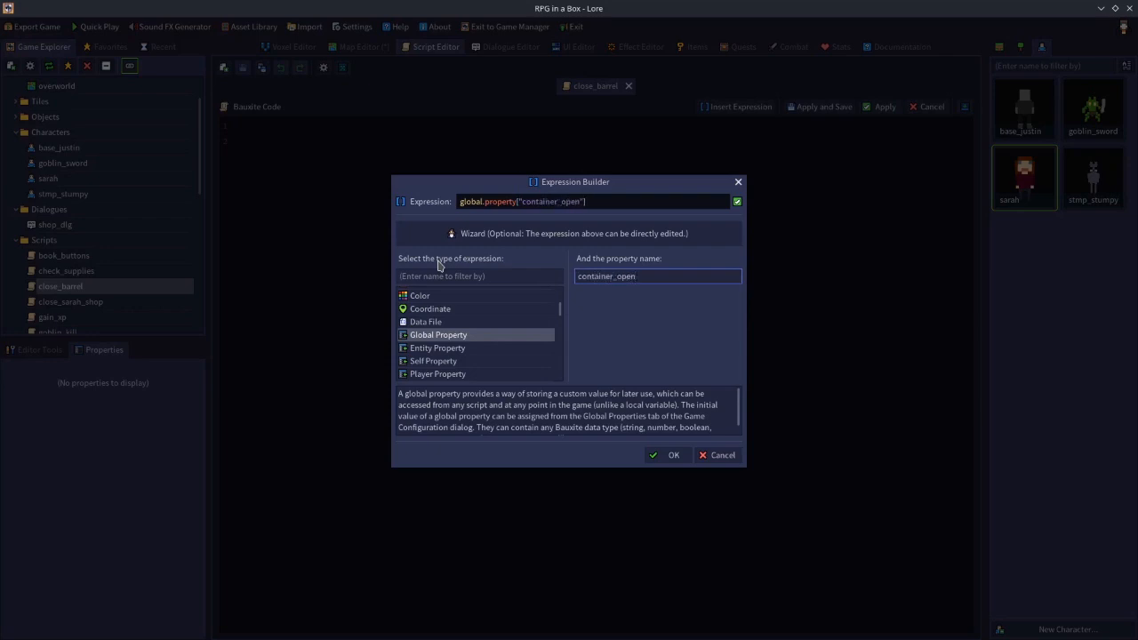
{"action": "left_click", "coordinate": [664, 454]}
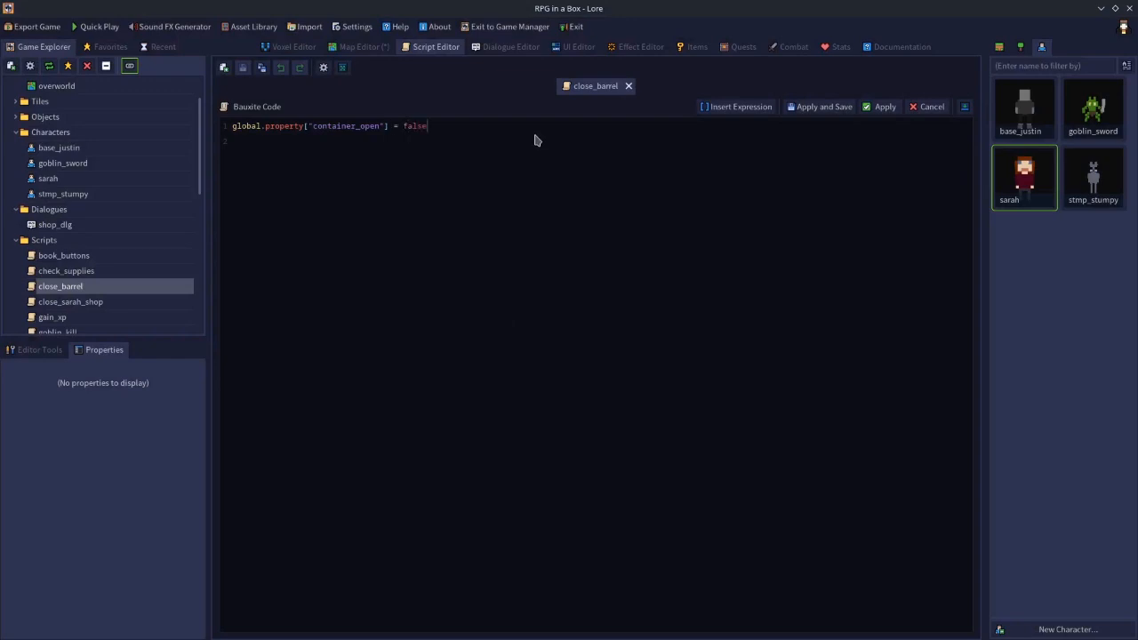
{"action": "left_click", "coordinate": [818, 107]}
Assign close_barrel as the Diamond barrel's On Close Script and save the overworld map.
{"action": "left_click", "coordinate": [354, 49]}
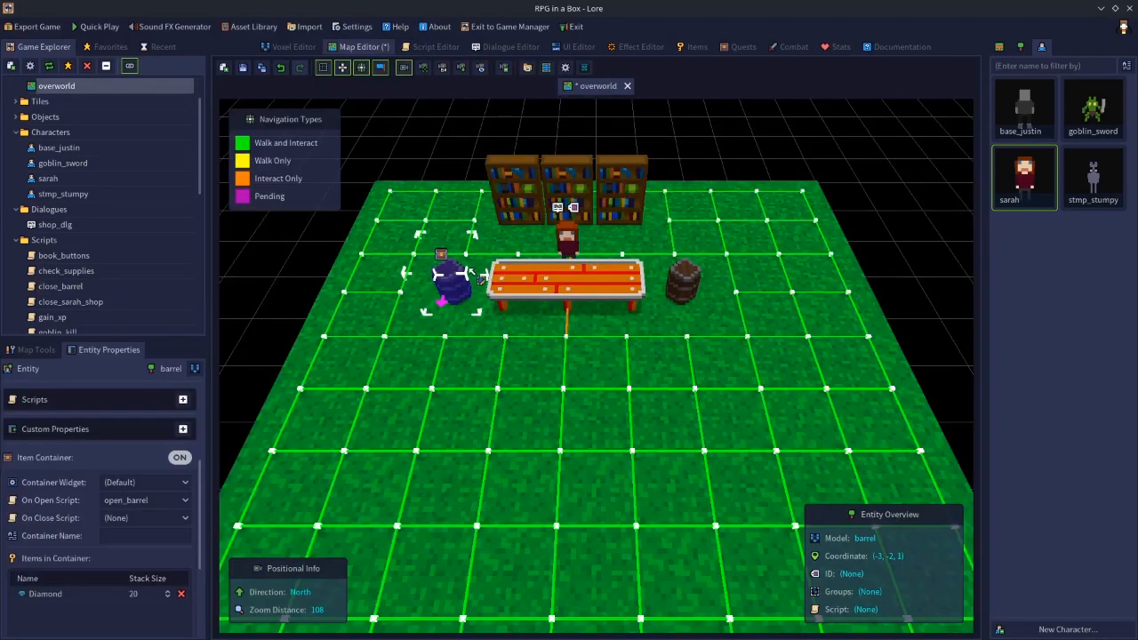
{"action": "left_click", "coordinate": [125, 517]}
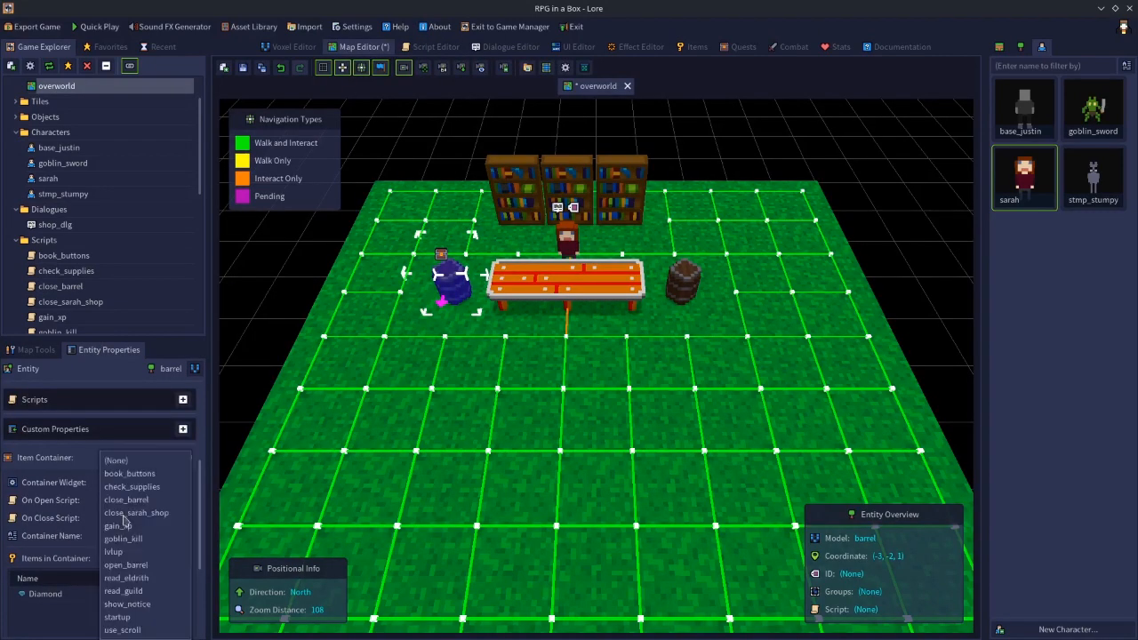
{"action": "left_click", "coordinate": [126, 500]}
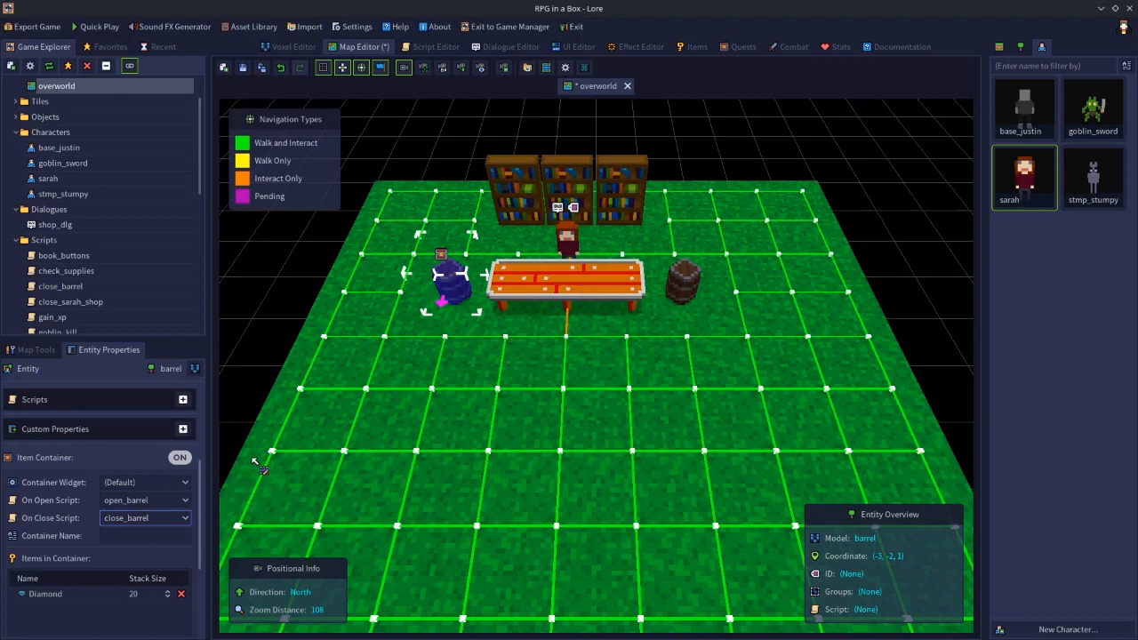
{"action": "left_click", "coordinate": [412, 143]}
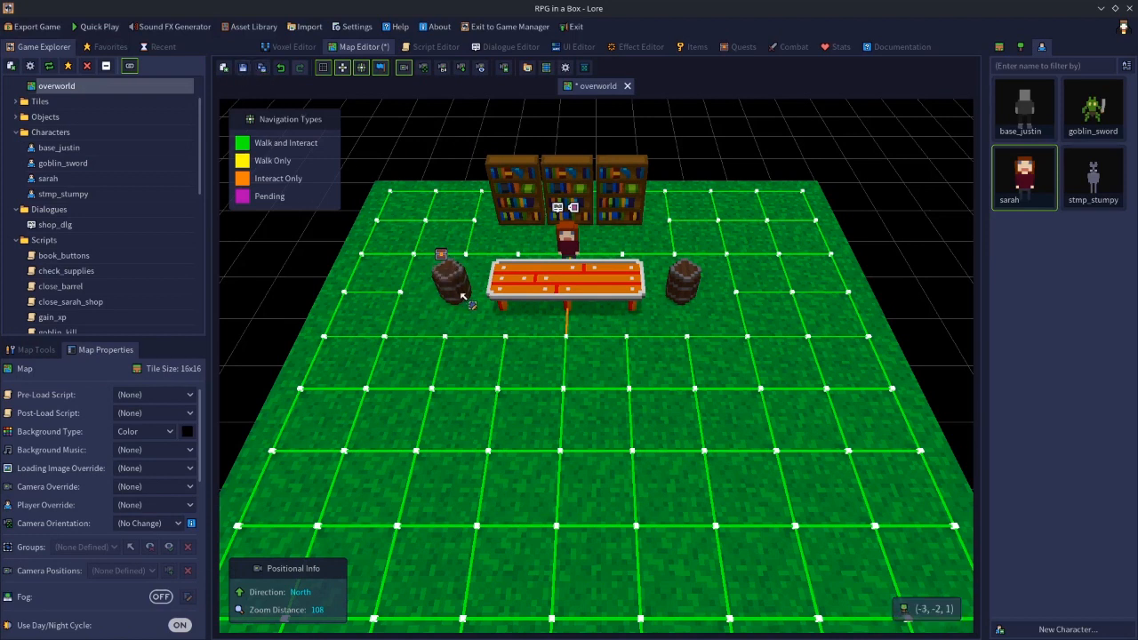
{"action": "left_click", "coordinate": [243, 68]}
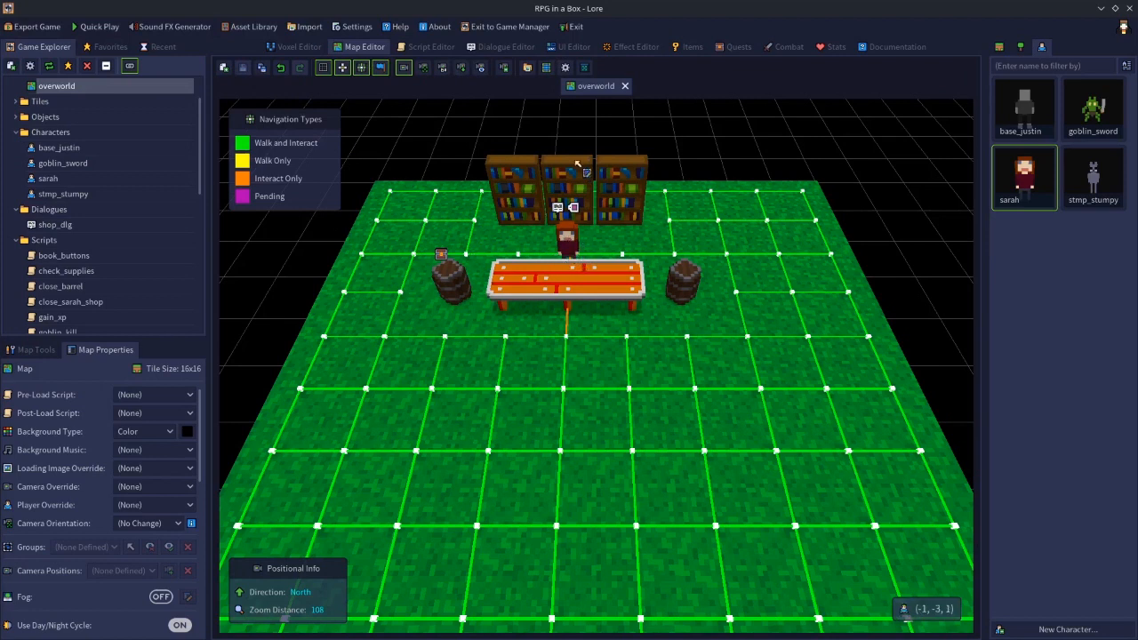
Review the script under the first player choice in shop_dlg and the container scripts assigned to the Diamond barrel.
{"action": "left_click", "coordinate": [498, 49]}
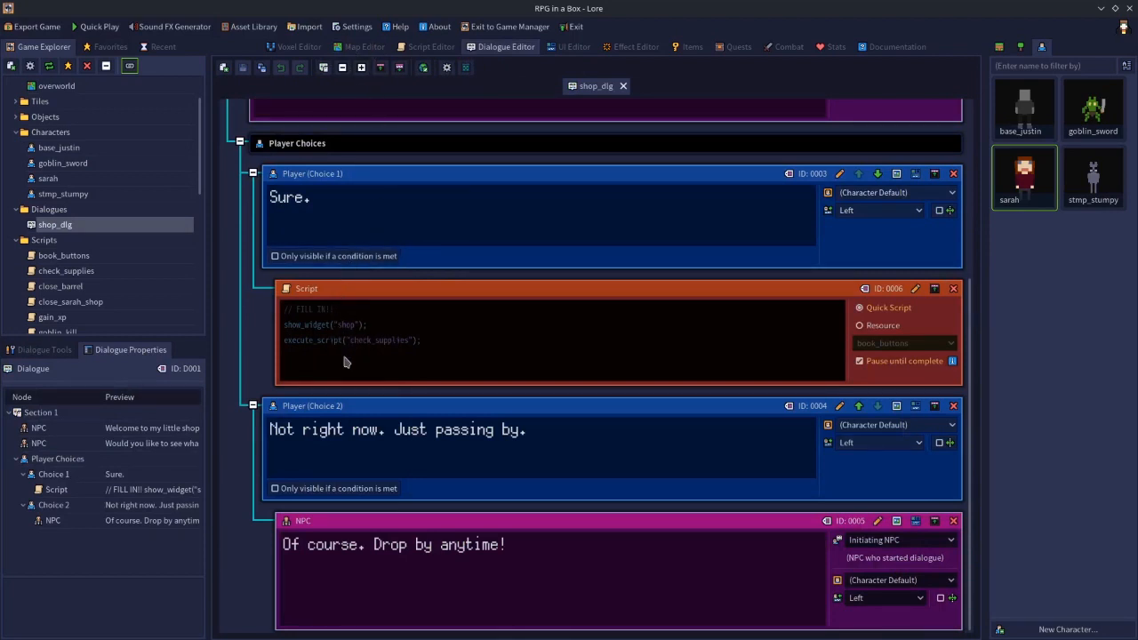
{"action": "left_click", "coordinate": [364, 47]}
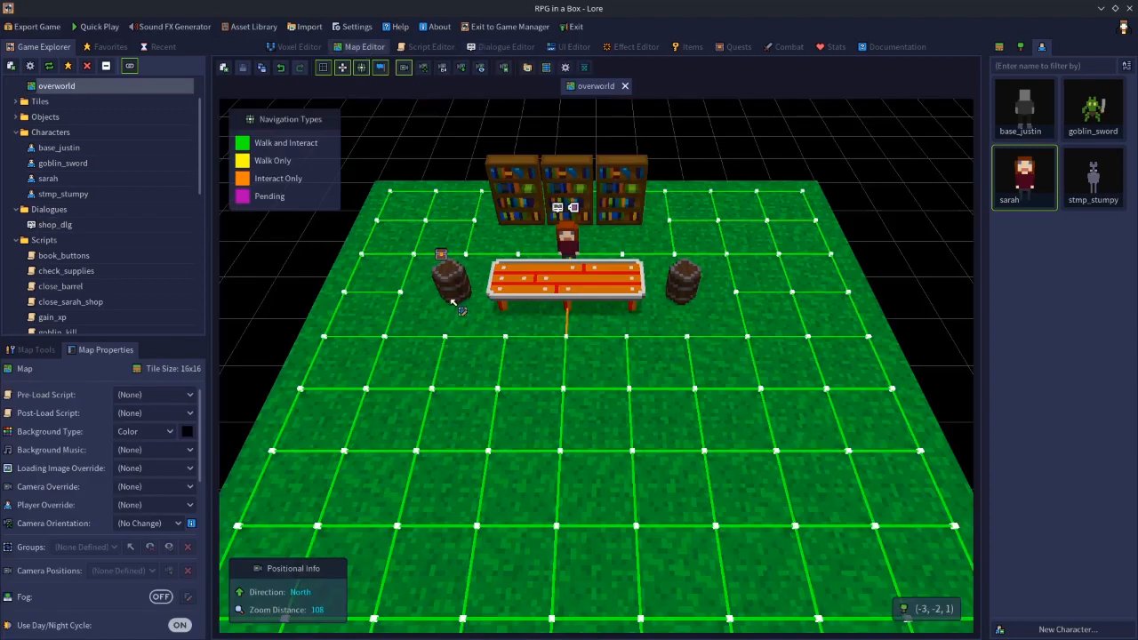
{"action": "left_click", "coordinate": [453, 295]}
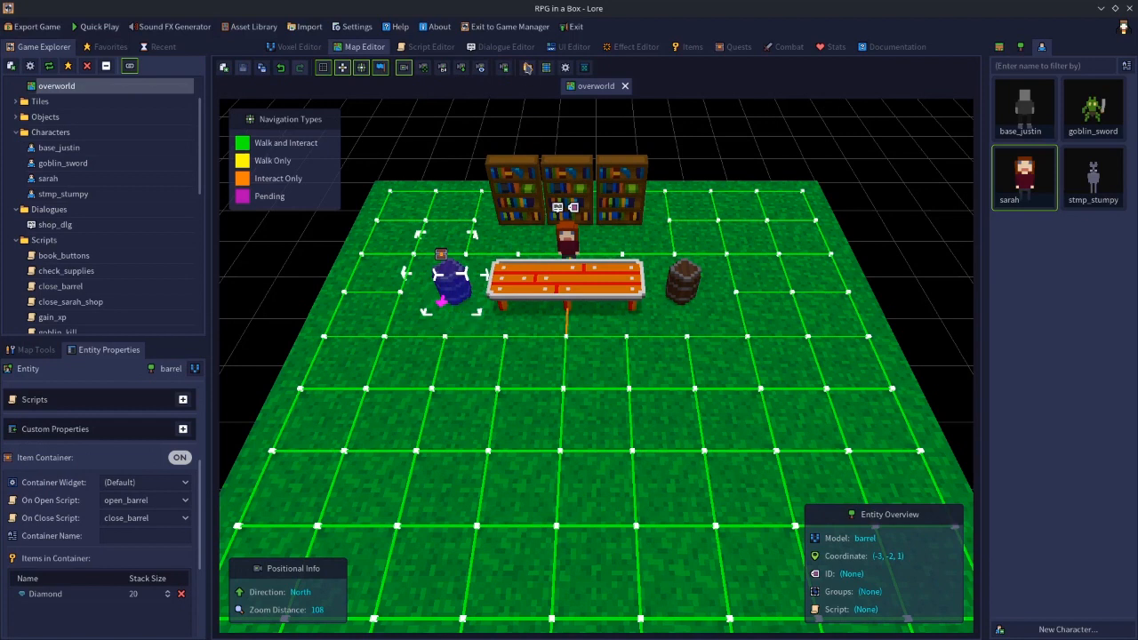
Close the close_barrel script and create a new script named convert_currency.
{"action": "left_click", "coordinate": [447, 51]}
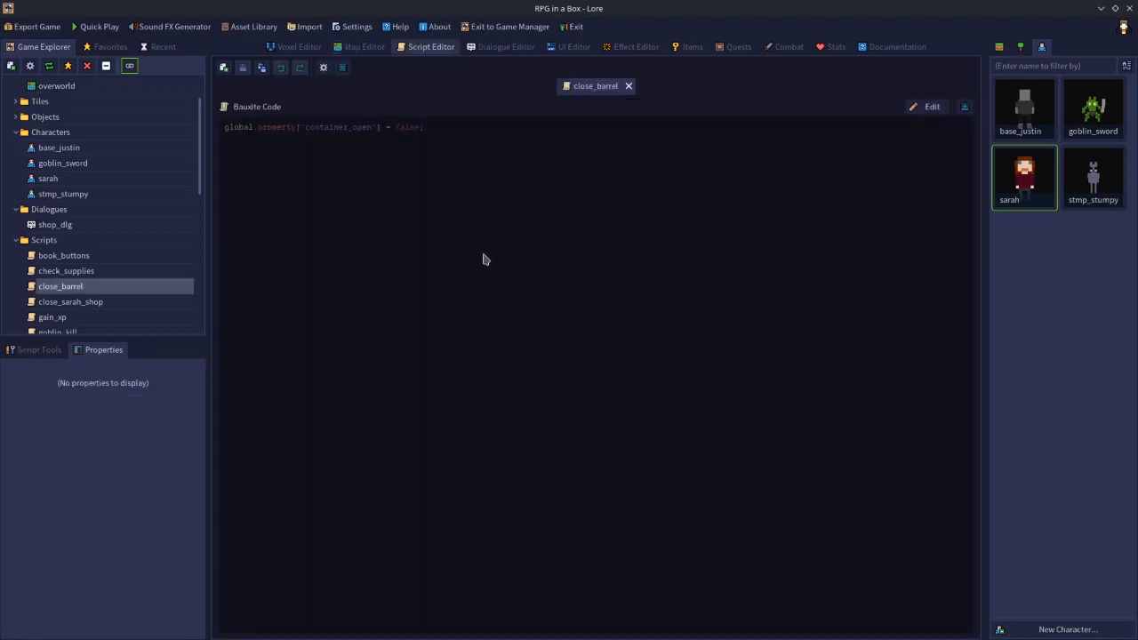
{"action": "left_click", "coordinate": [631, 87]}
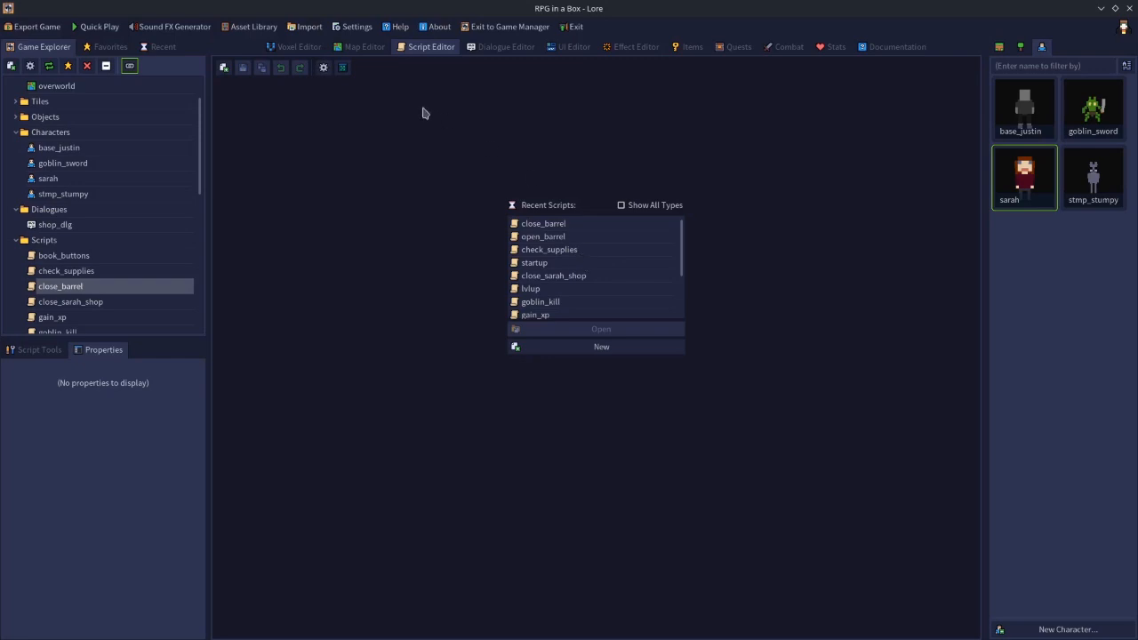
{"action": "left_click", "coordinate": [365, 49]}
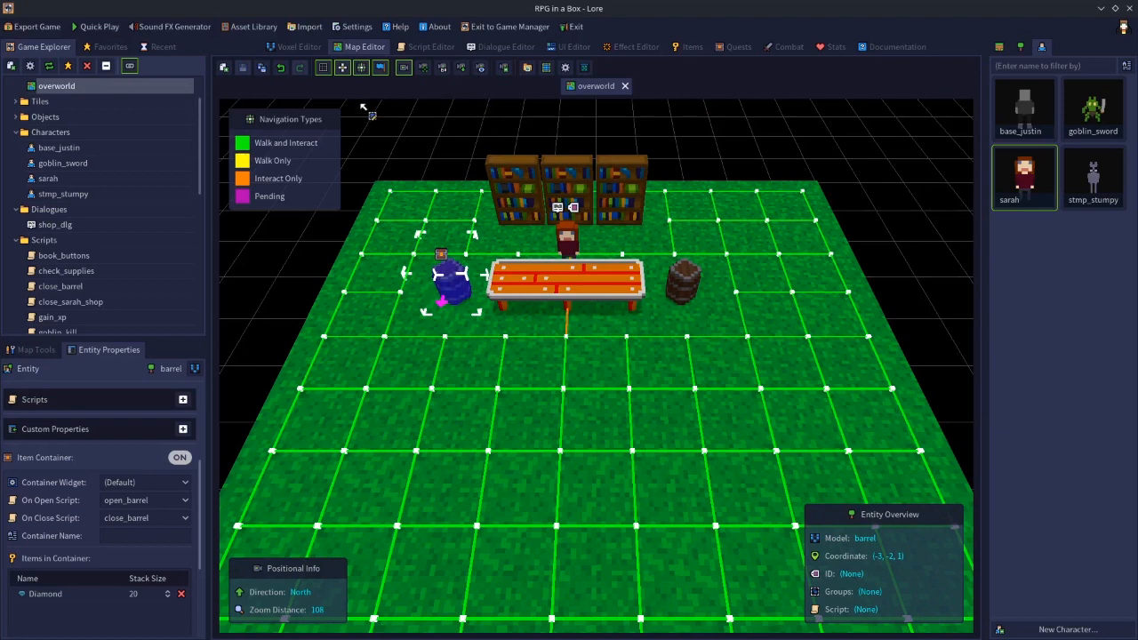
{"action": "left_click", "coordinate": [451, 50]}
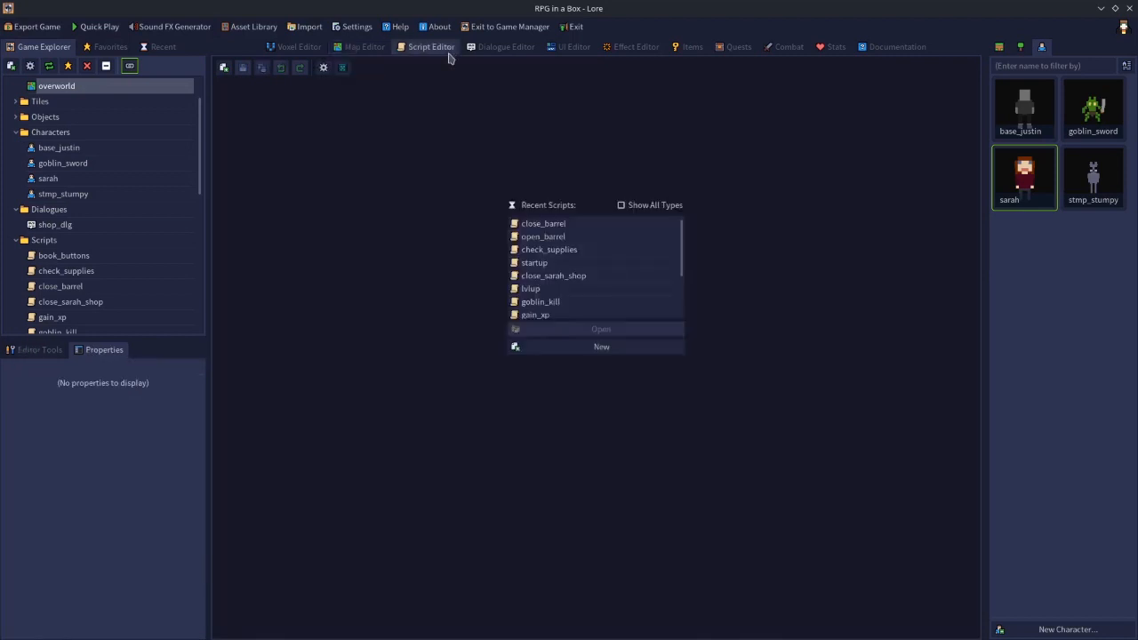
{"action": "left_click", "coordinate": [583, 349]}
{"action": "type", "text": "conve"}
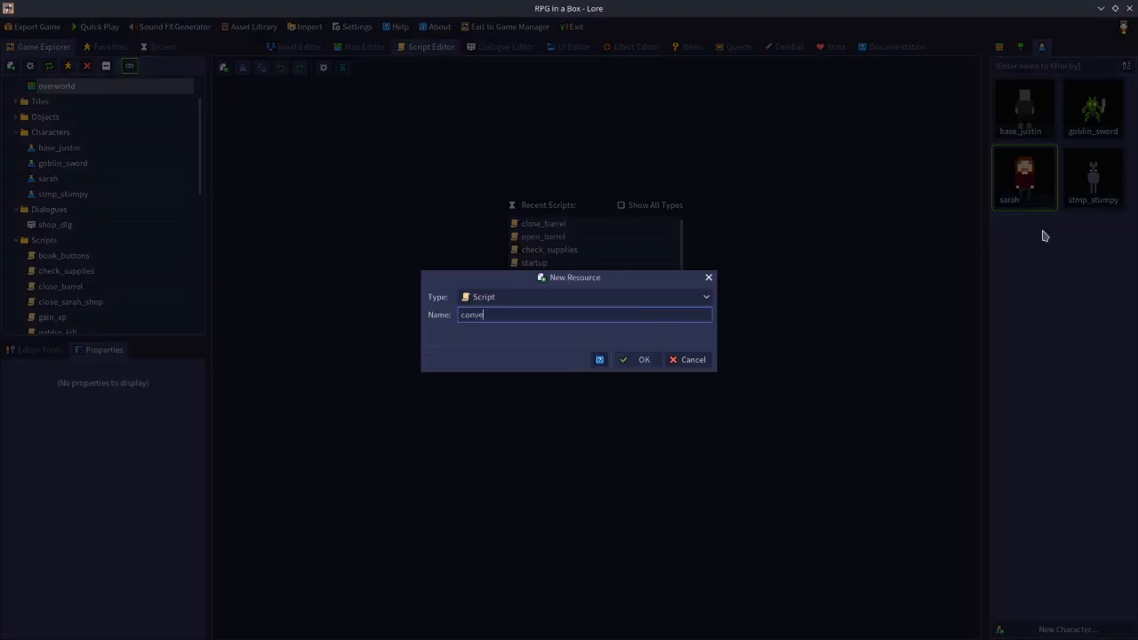
{"action": "type", "text": "rt_currency"}
{"action": "left_click", "coordinate": [648, 359]}
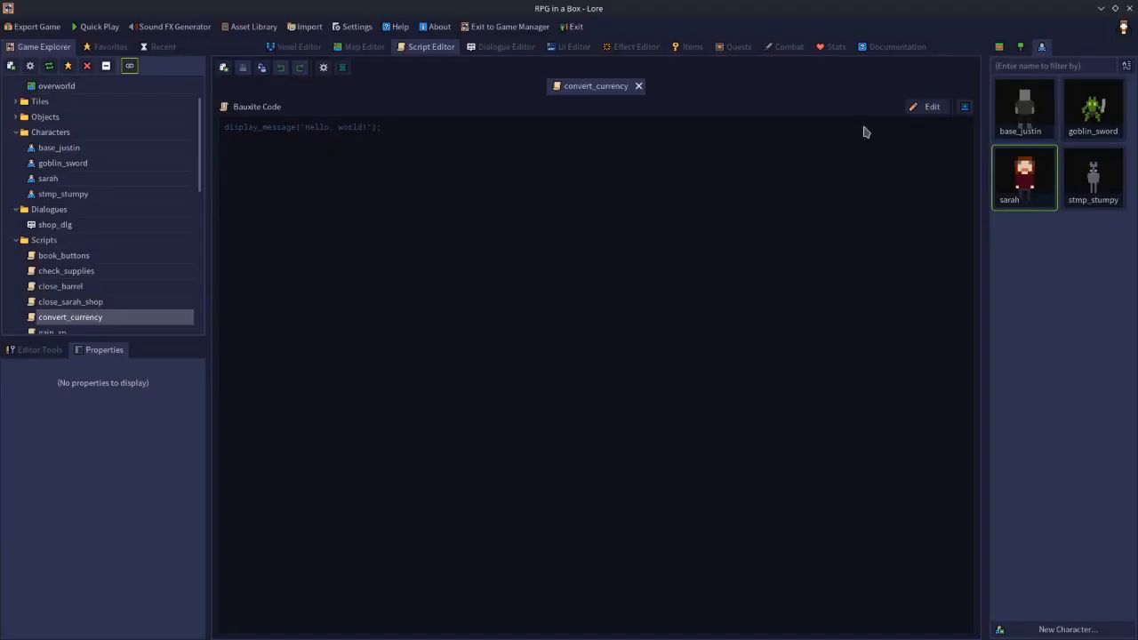
Replace convert_currency's default code with a while loop that runs while global.property["container_open"] == true.
{"action": "left_click", "coordinate": [908, 113]}
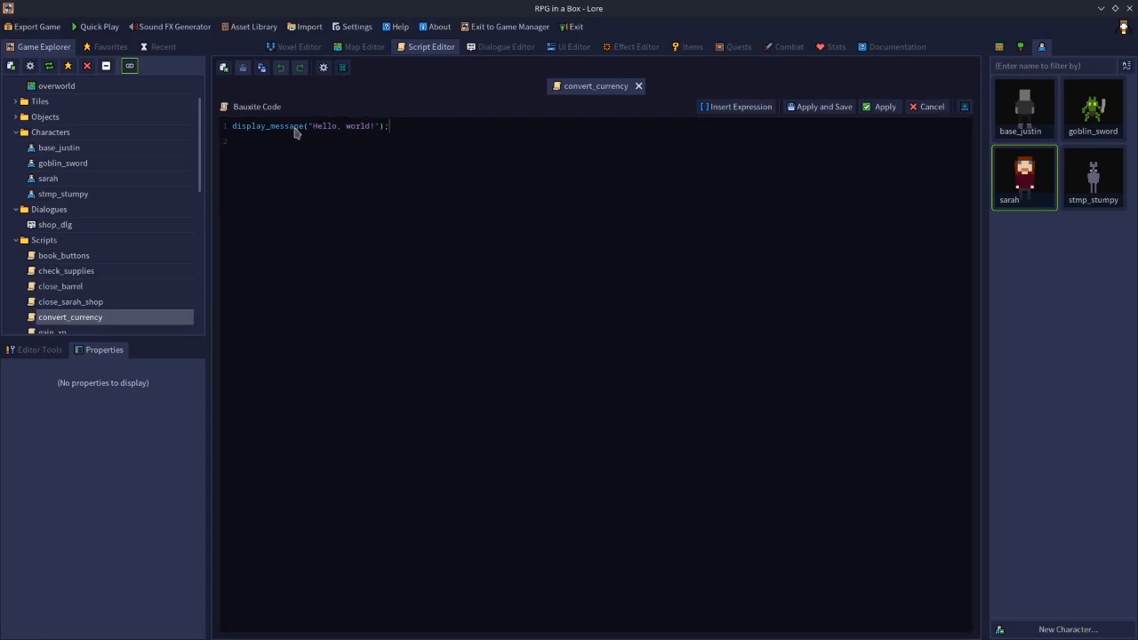
{"action": "key", "text": "ctrl+a"}
{"action": "key", "text": "Delete"}
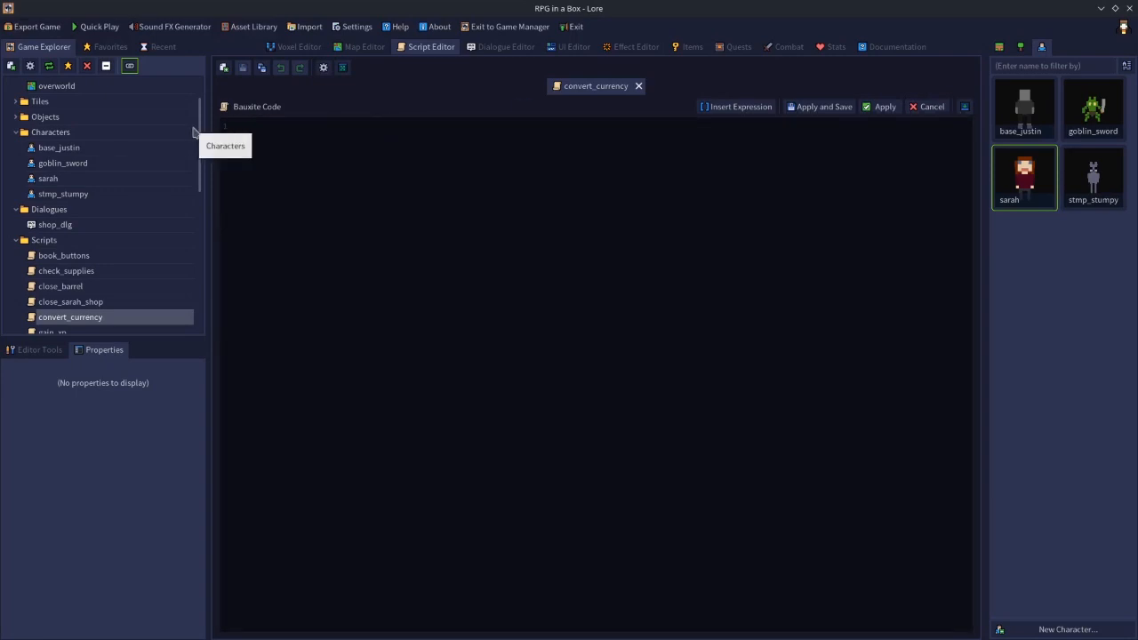
{"action": "type", "text": "while global.property[]\"container_op"}
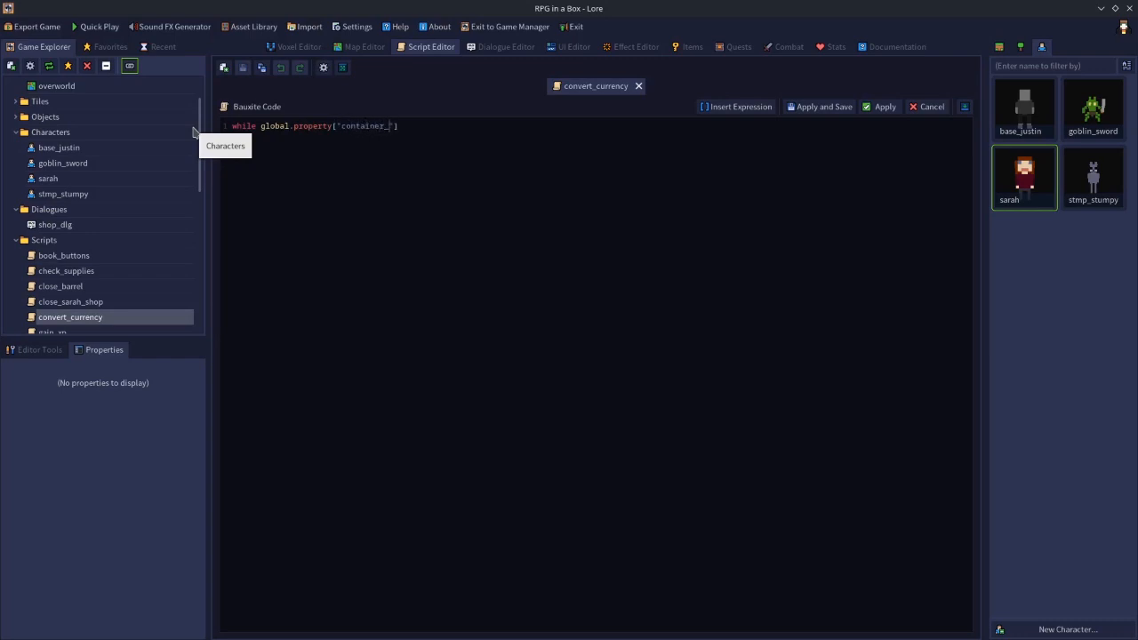
{"action": "type", "text": "en\"] == true t"}
{"action": "key", "text": "BackSpace"}
{"action": "type", "text": "do"}
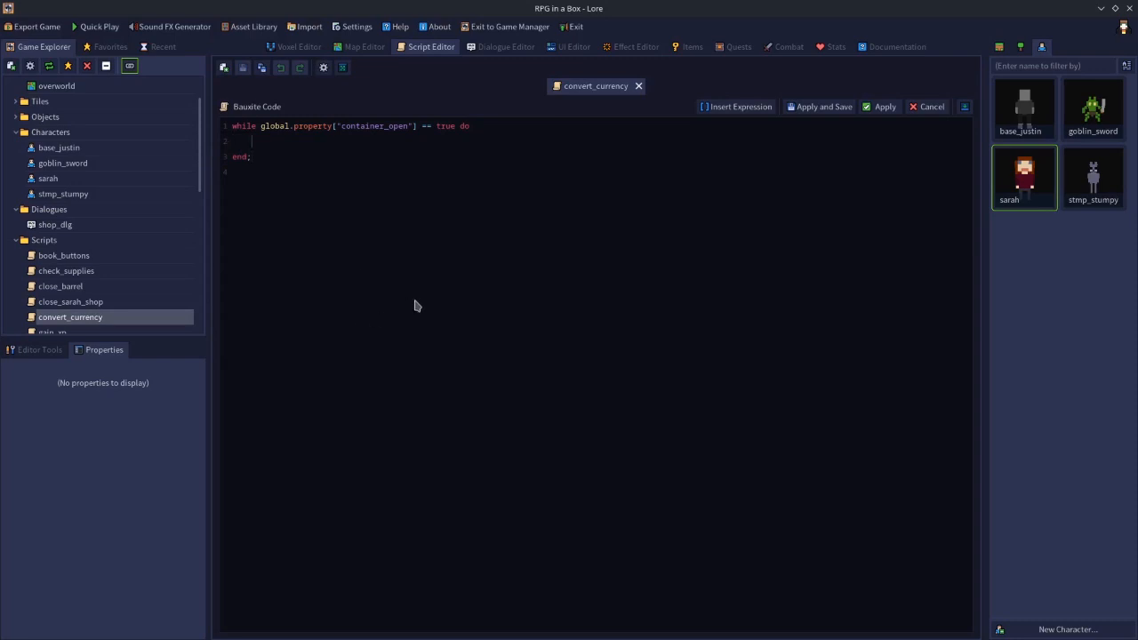
Inside the loop, add an if block checking that player.inventory contains the Diamond item's ID, "ITEM_0004".
{"action": "type", "text": "if player.inventory contains \"ITEM_00"}
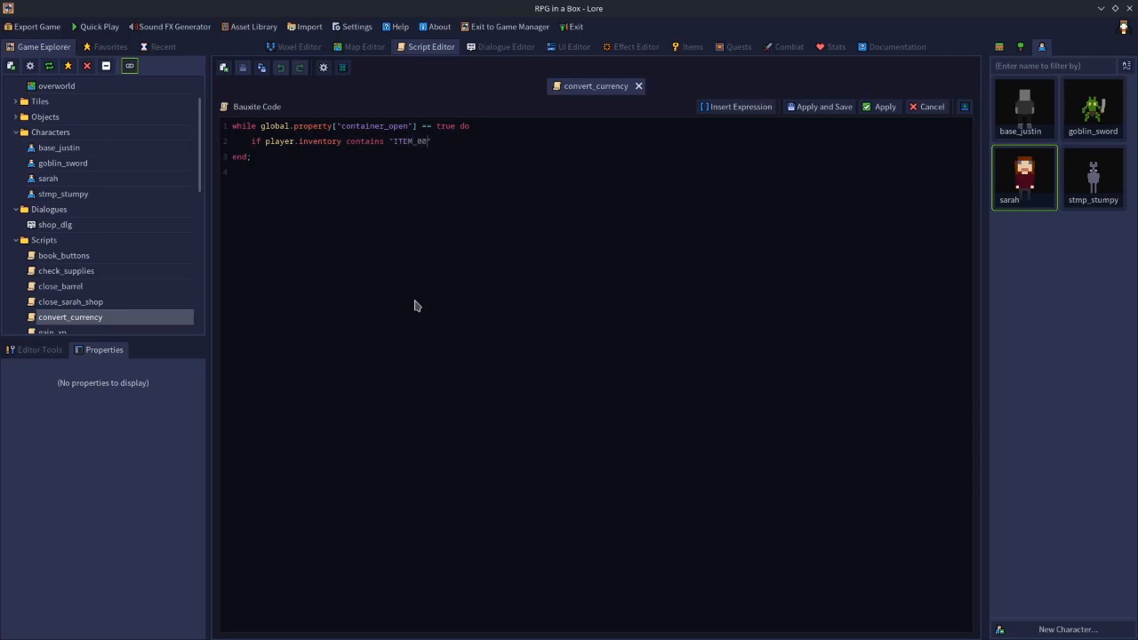
{"action": "left_click", "coordinate": [685, 49]}
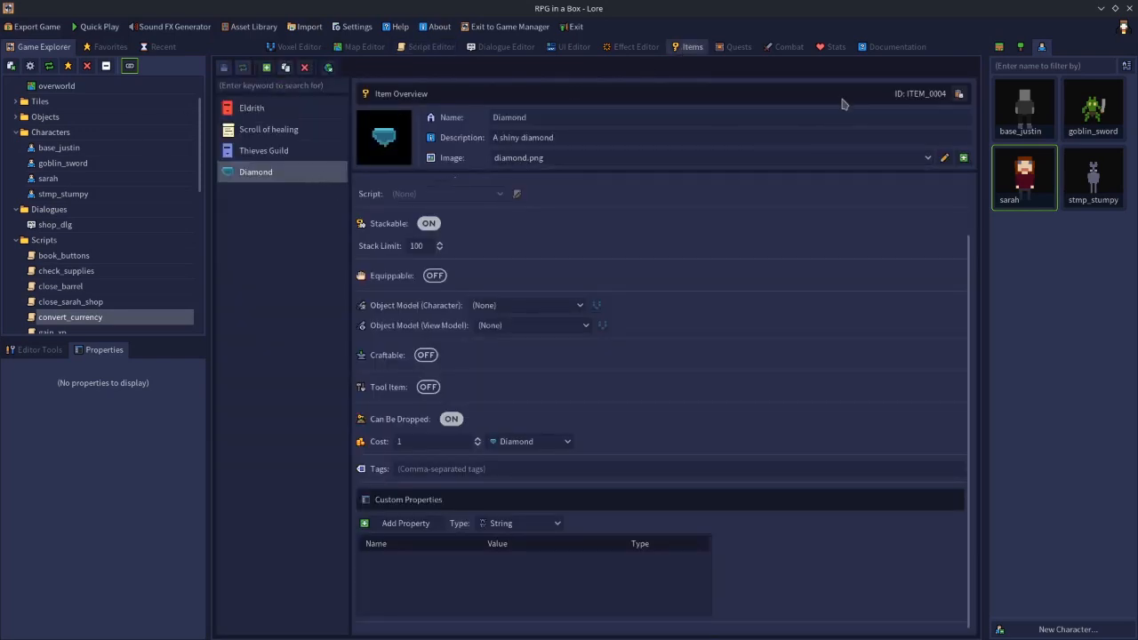
{"action": "left_click", "coordinate": [428, 47]}
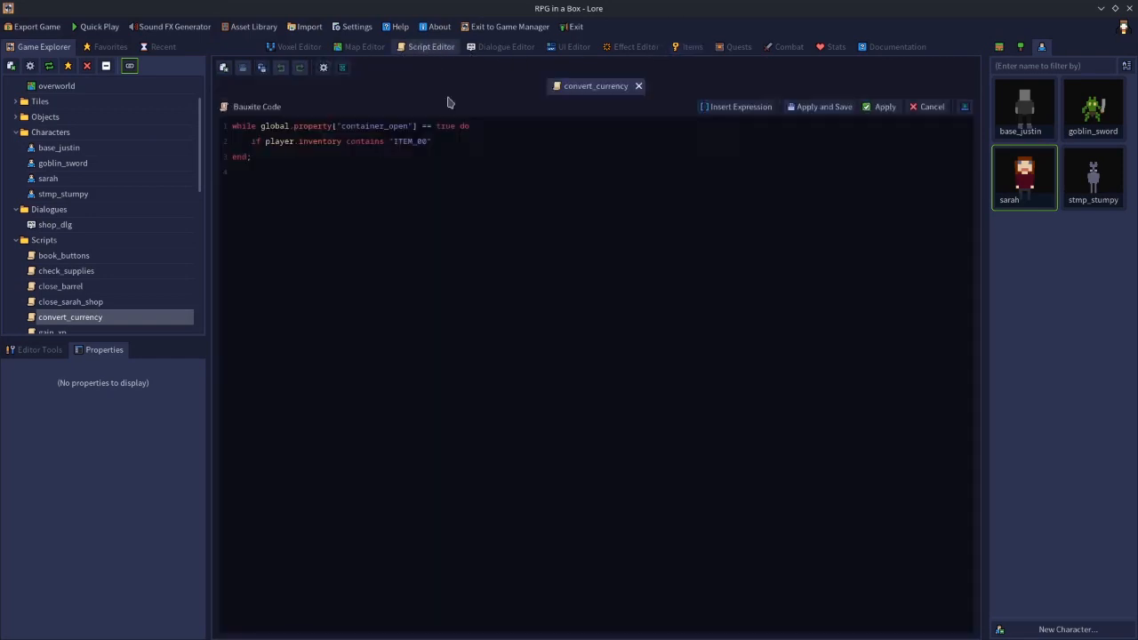
{"action": "left_click", "coordinate": [431, 142]}
{"action": "type", "text": "04\" then"}
{"action": "key", "text": "Return"}
{"action": "key", "text": "Return"}
{"action": "type", "text": "end;"}
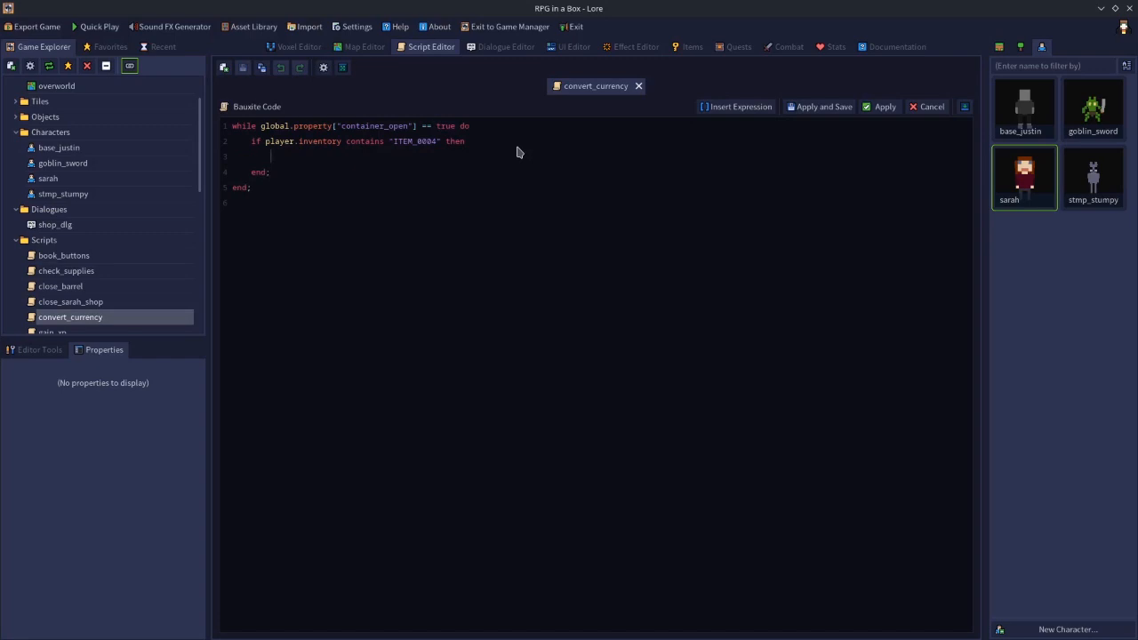
Inside the if block, assign $count the result of count_item("ITEM_0004").
{"action": "type", "text": "$"}
{"action": "type", "text": "count"}
{"action": "type", "text": " ="}
{"action": "type", "text": " count_ite"}
{"action": "type", "text": "m()"}
{"action": "type", "text": "\""}
{"action": "type", "text": "ITEM_0"}
{"action": "type", "text": "004\");"}
Review the count_item and give_money functions in the game's global functions, leaving the configuration unchanged.
{"action": "scroll", "coordinate": [87, 133], "scroll_direction": "up", "scroll_amount": 2}
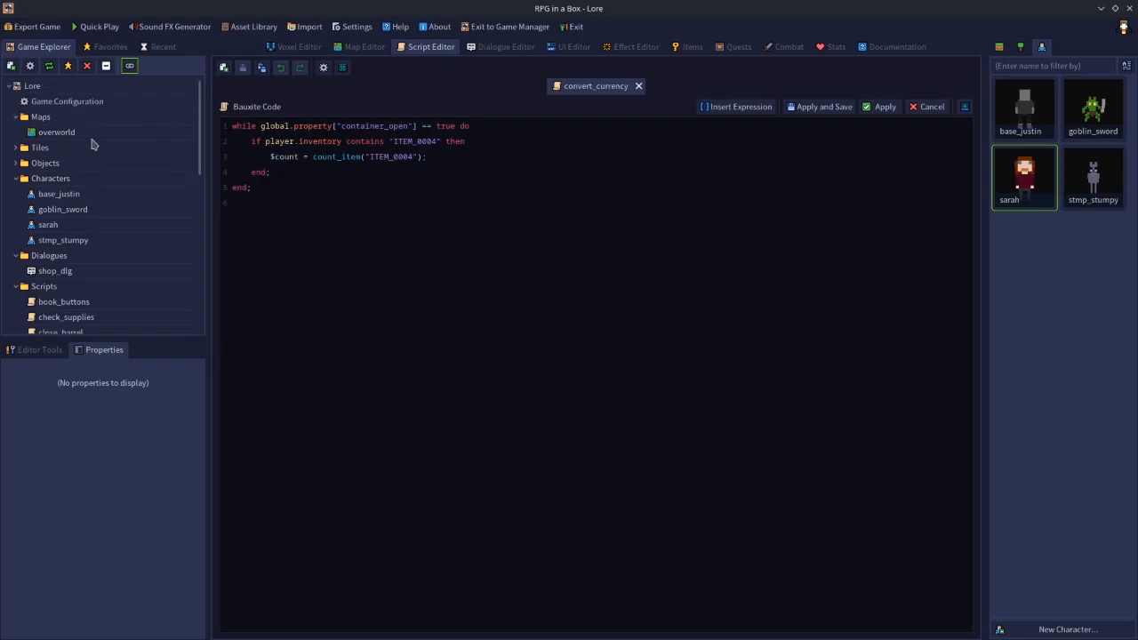
{"action": "double_click", "coordinate": [80, 105]}
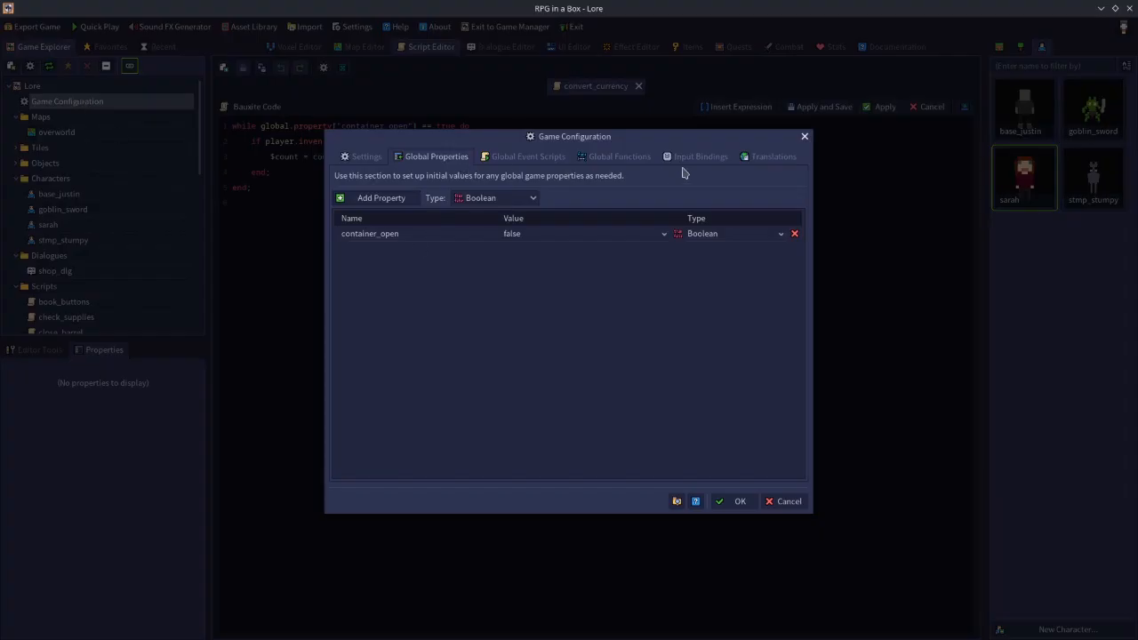
{"action": "left_click", "coordinate": [620, 160]}
{"action": "scroll", "coordinate": [427, 391], "scroll_direction": "down", "scroll_amount": 4}
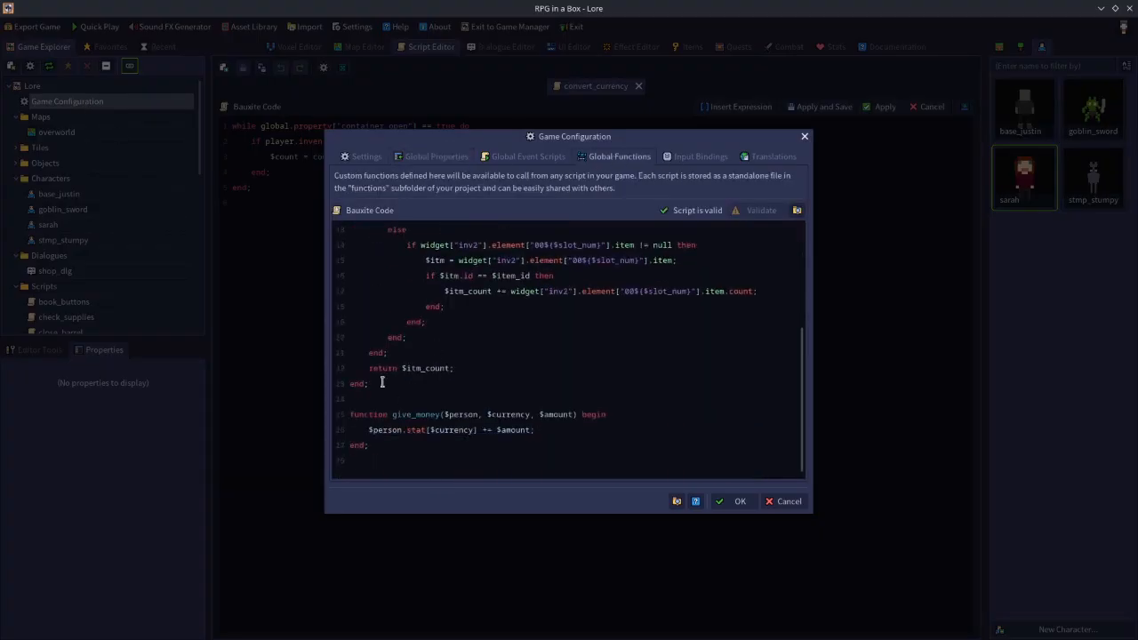
{"action": "scroll", "coordinate": [445, 285], "scroll_direction": "up", "scroll_amount": 2}
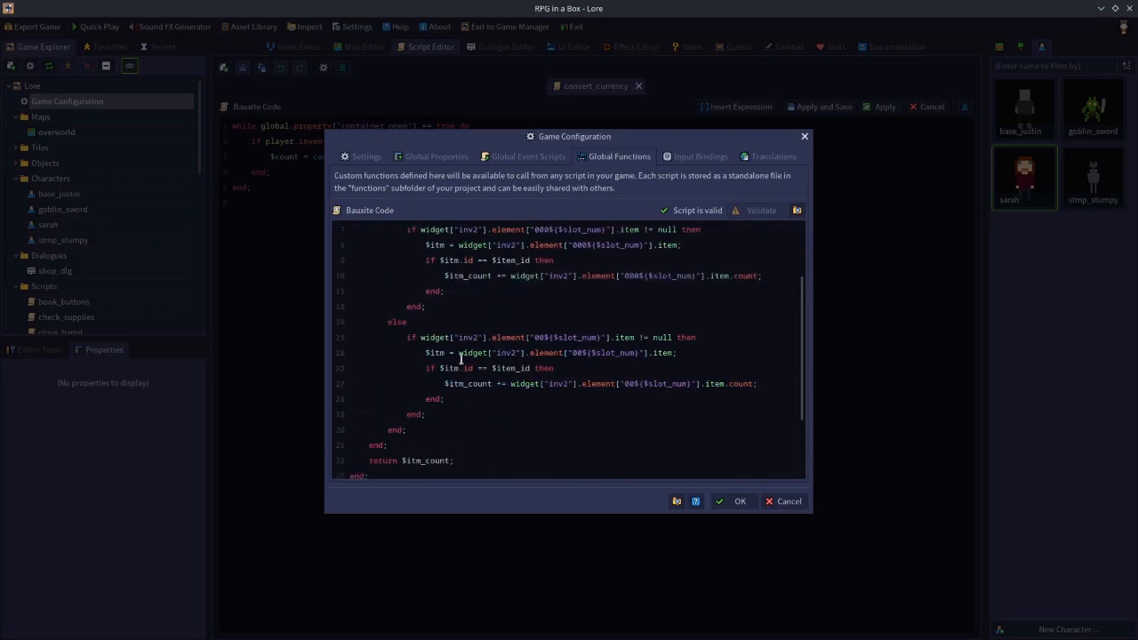
{"action": "scroll", "coordinate": [454, 374], "scroll_direction": "down", "scroll_amount": 2}
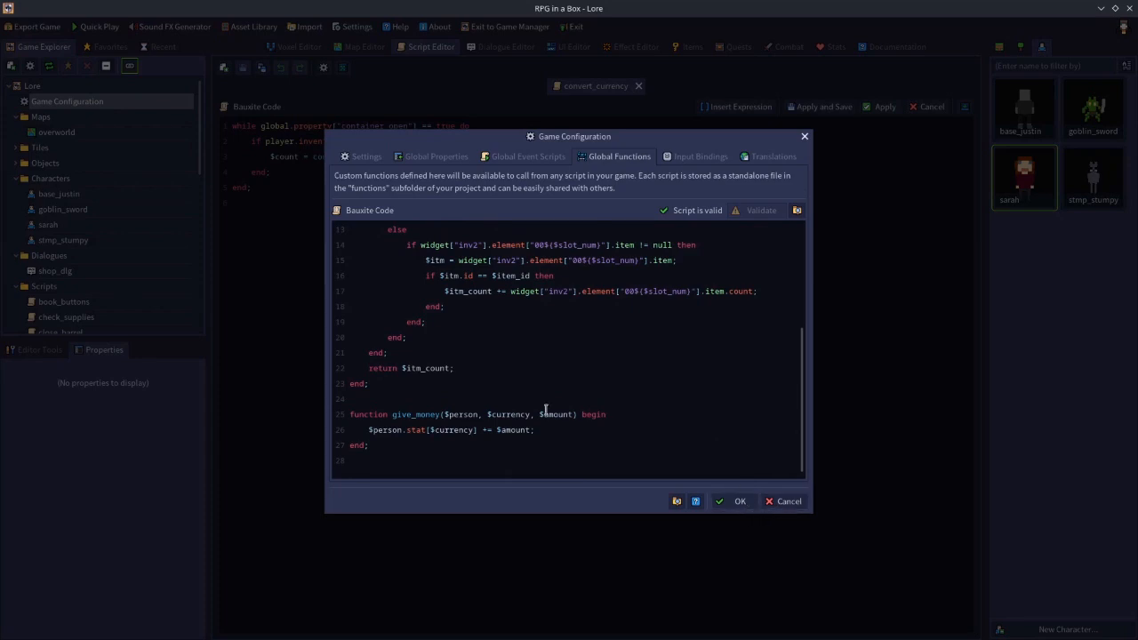
{"action": "left_click", "coordinate": [774, 502]}
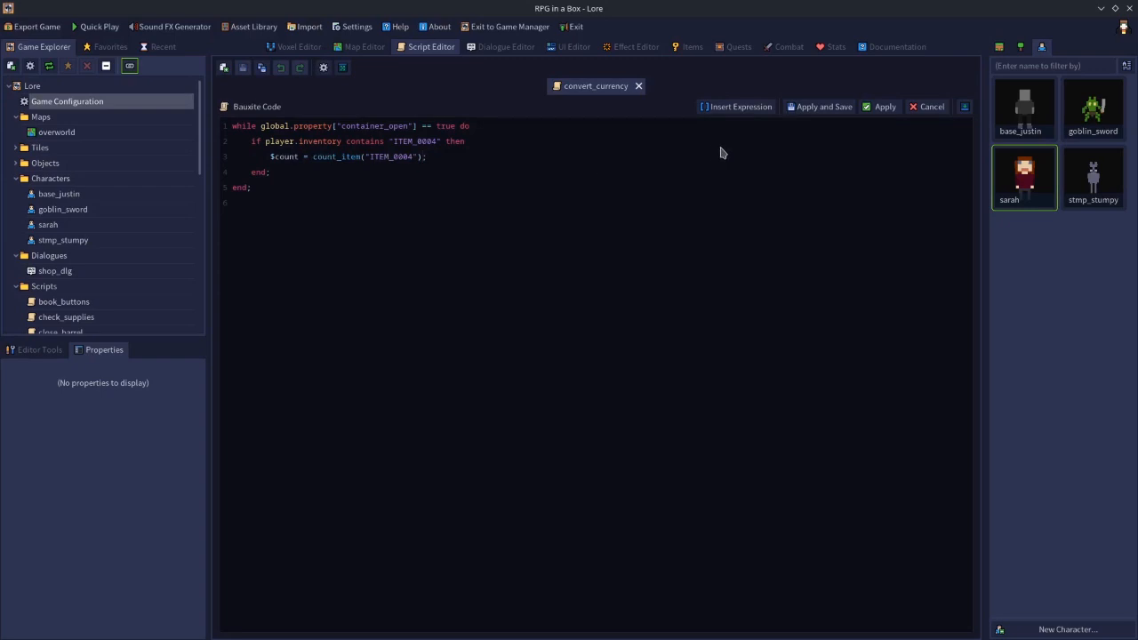
Add remove_item("ITEM_0004", $count); and player.stat["dimamond"] += $count; below the count line.
{"action": "key", "text": "Return"}
{"action": "type", "text": "remove_item()\"ITEM_0004\", "}
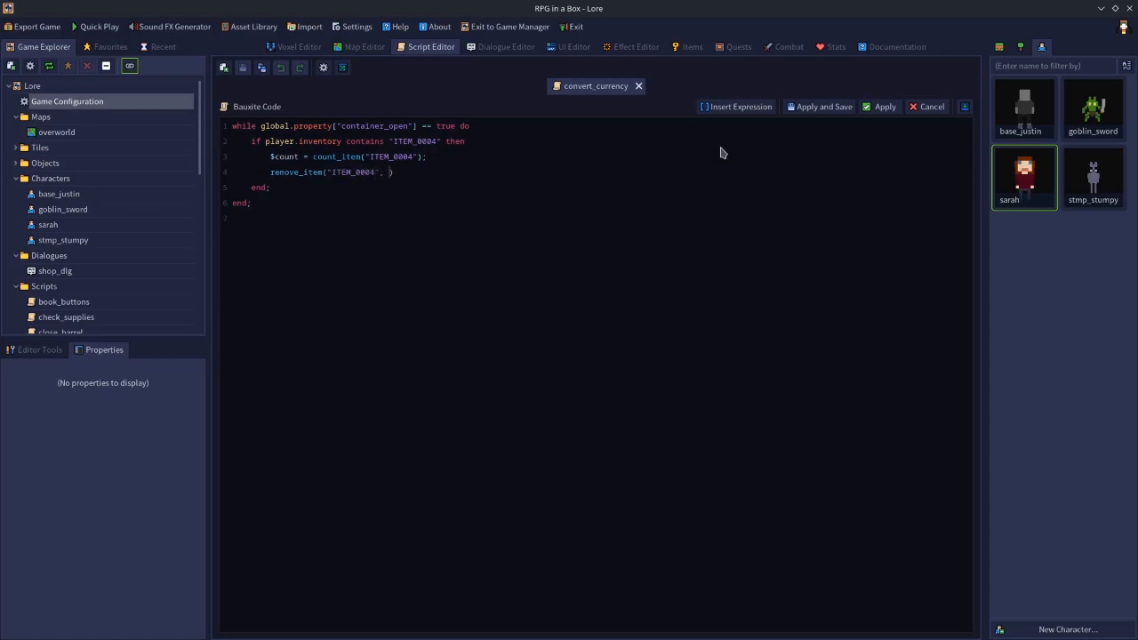
{"action": "type", "text": "$count"}
{"action": "key", "text": "Return"}
{"action": "type", "text": "player.stat"}
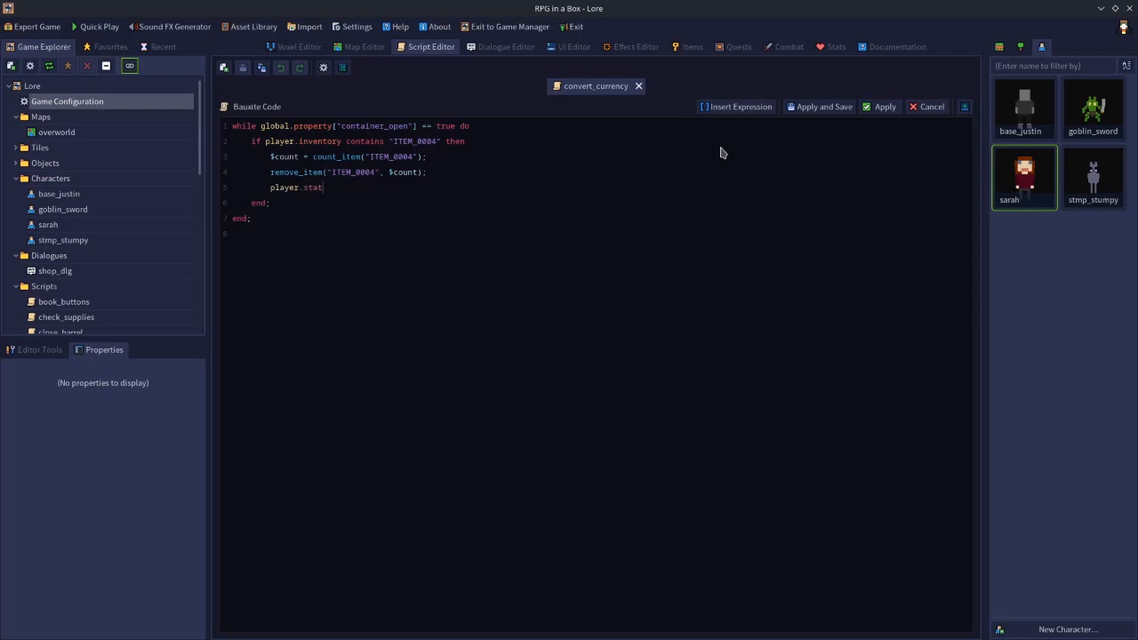
{"action": "type", "text": "[]\"dimamond"}
{"action": "type", "text": " += $count;"}
Add wait(0.1); after the if block inside the loop, and save convert_currency.
{"action": "key", "text": "Return"}
{"action": "type", "text": "wait()"}
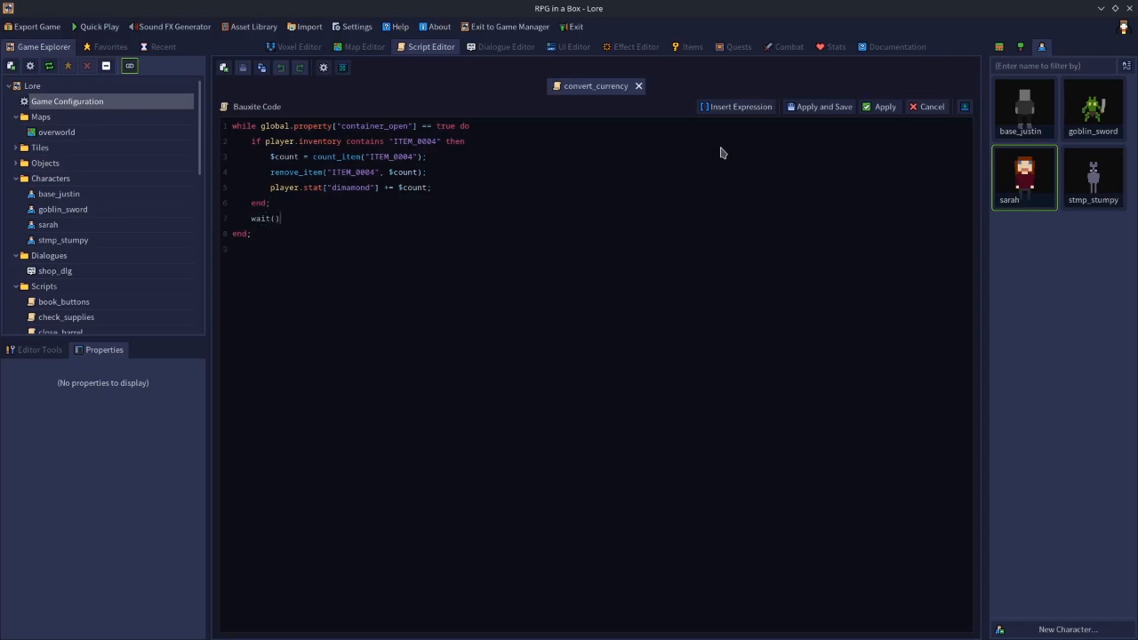
{"action": "type", "text": "0.1"}
{"action": "left_click", "coordinate": [816, 107]}
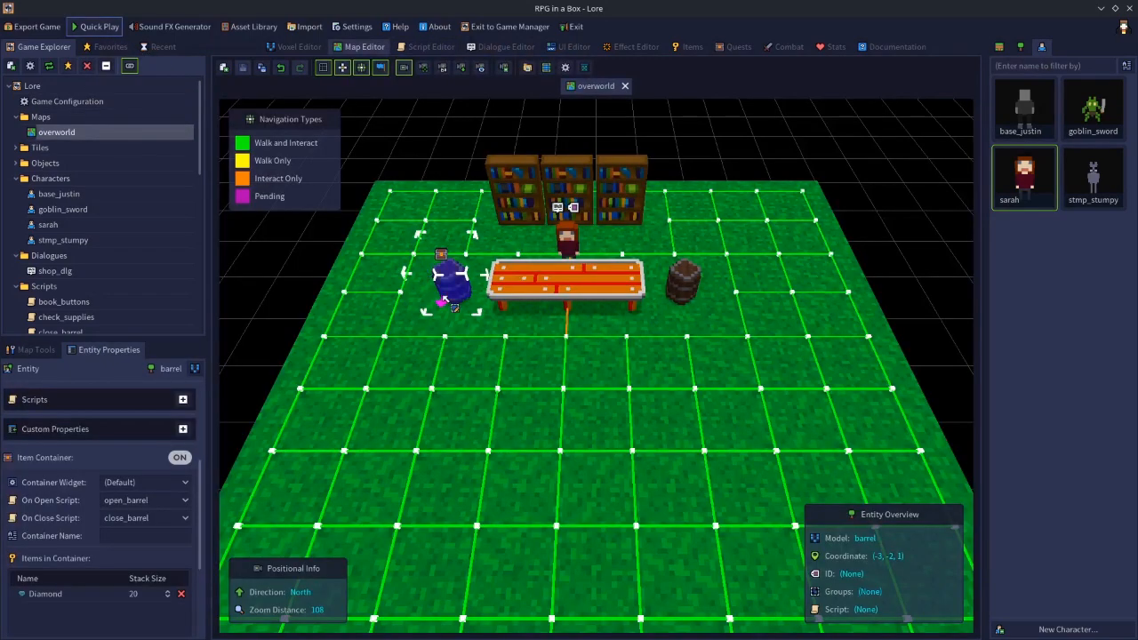
Edit the navigation between the Diamond barrel and the tile in front of it, and save the overworld map.
{"action": "left_click", "coordinate": [446, 335]}
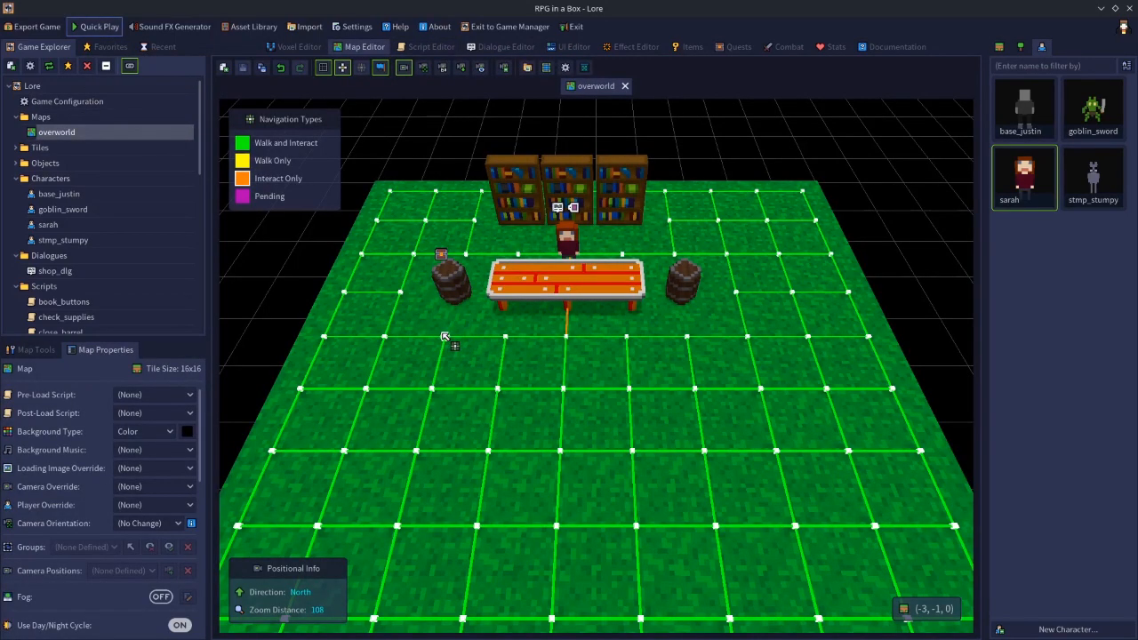
{"action": "left_click", "coordinate": [226, 66]}
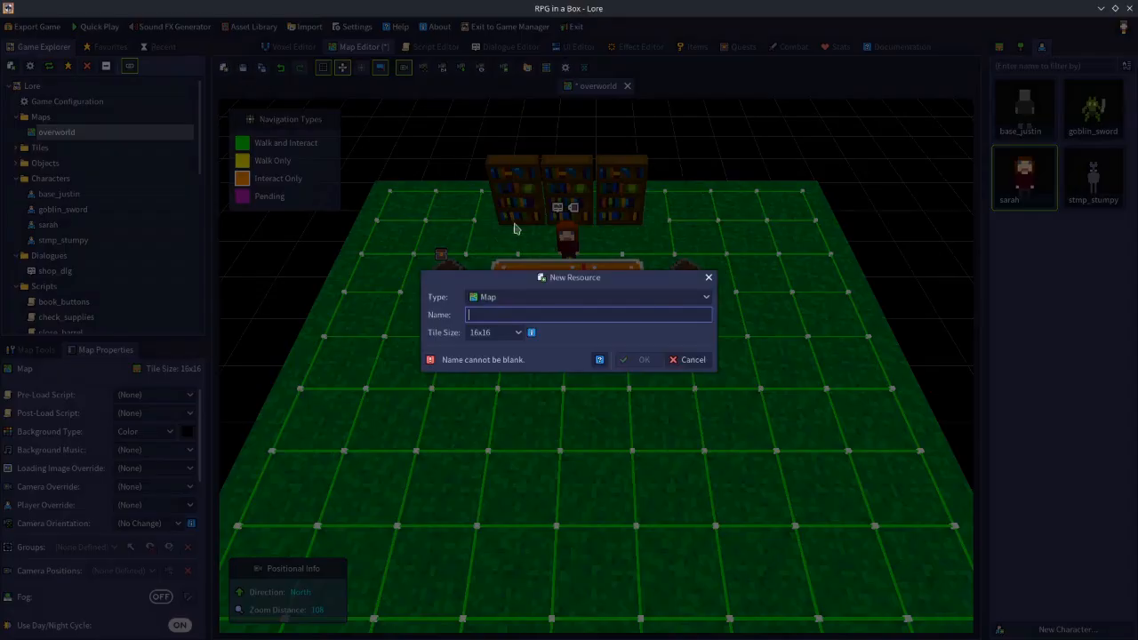
{"action": "left_click", "coordinate": [687, 360]}
{"action": "left_click", "coordinate": [245, 65]}
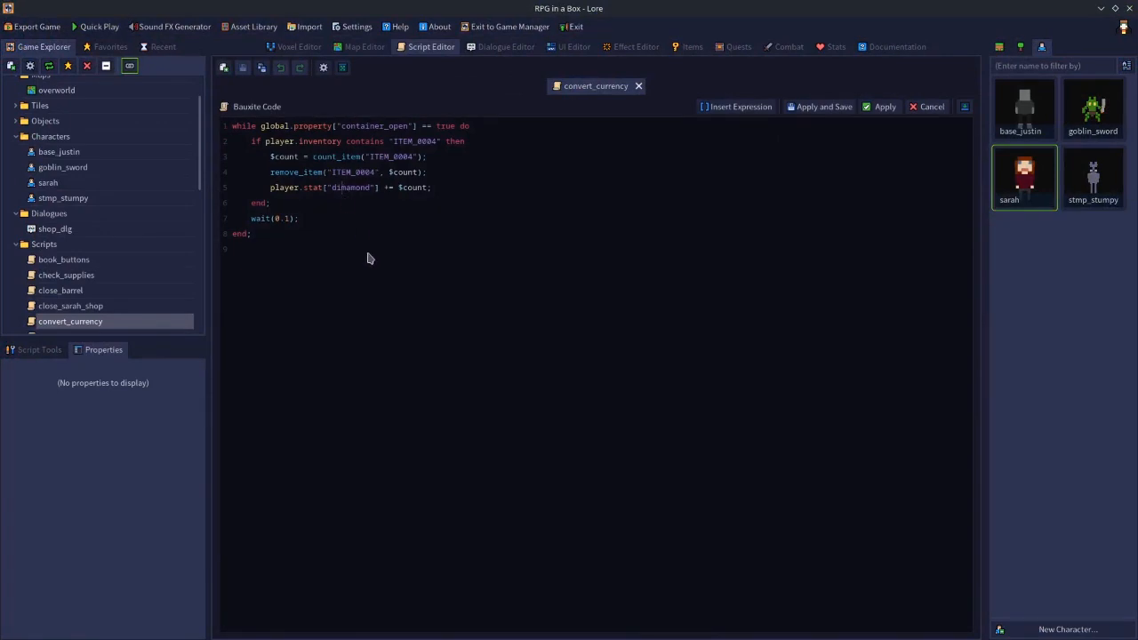
Correct the stat name in convert_currency to "diamond" and save the script.
{"action": "key", "text": "BackSpace"}
{"action": "left_click", "coordinate": [819, 107]}
Test the game by opening the Diamond barrel and moving its Diamonds into the player's inventory.
{"action": "left_click", "coordinate": [99, 27]}
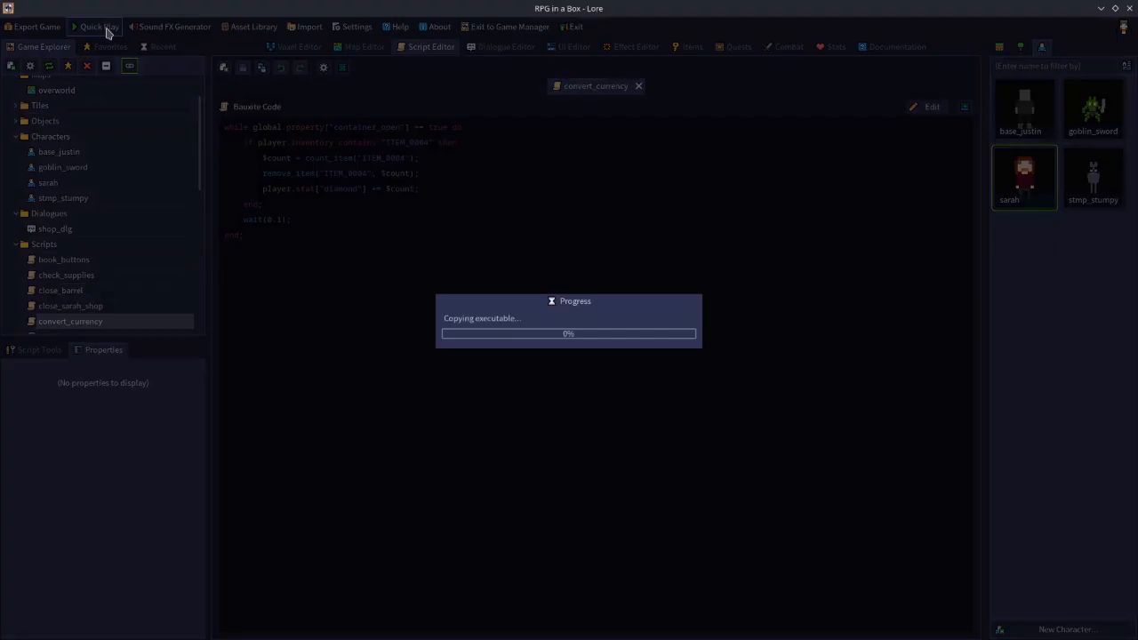
{"action": "left_click", "coordinate": [308, 176]}
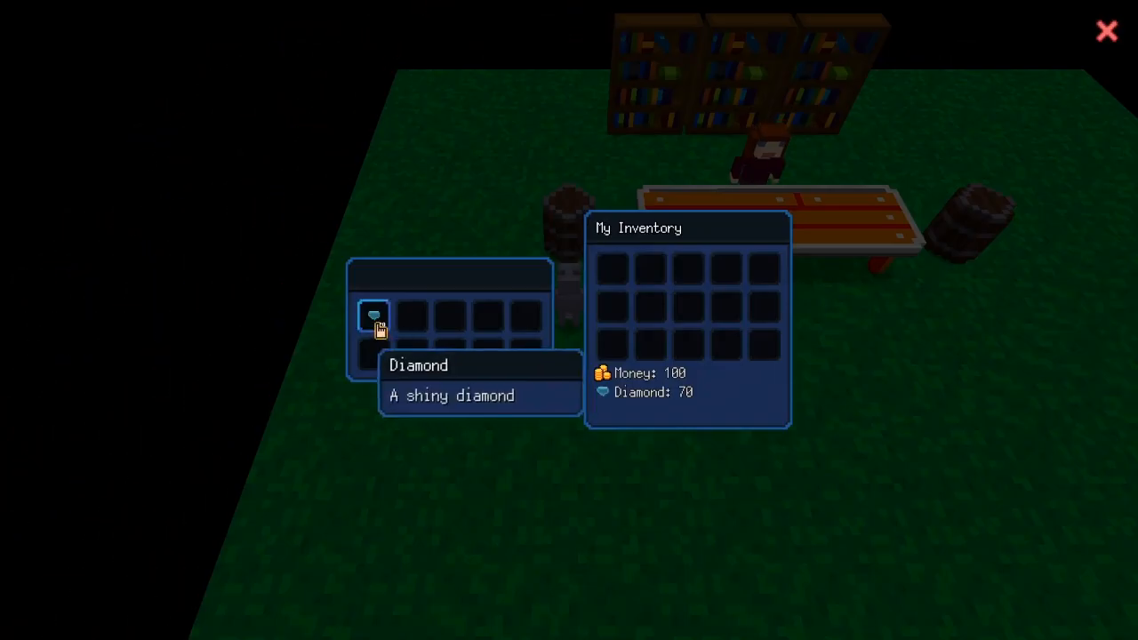
{"action": "left_click_drag", "start_coordinate": [374, 320], "coordinate": [619, 267]}
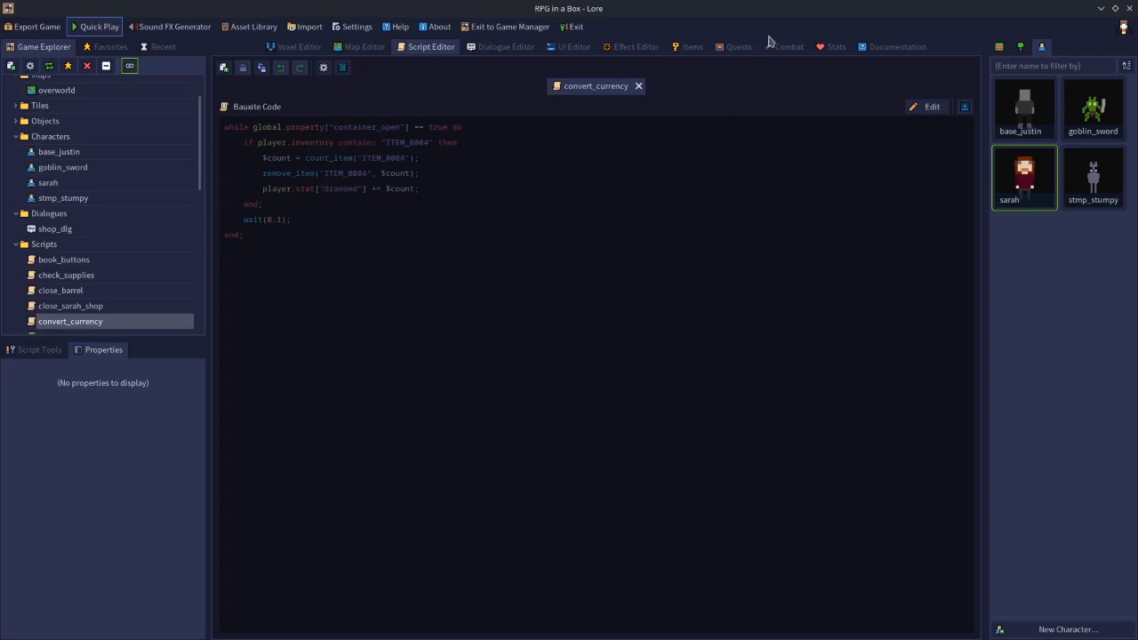
Add a custom String property named currency with the value diamond to the Diamond item.
{"action": "left_click", "coordinate": [690, 48]}
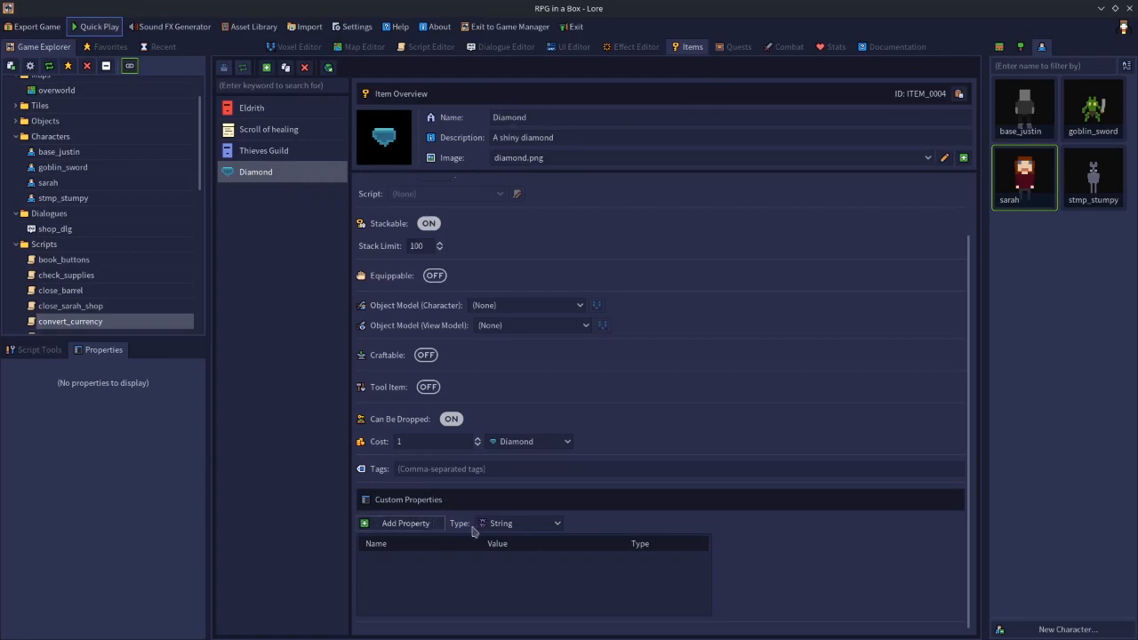
{"action": "left_click", "coordinate": [427, 526]}
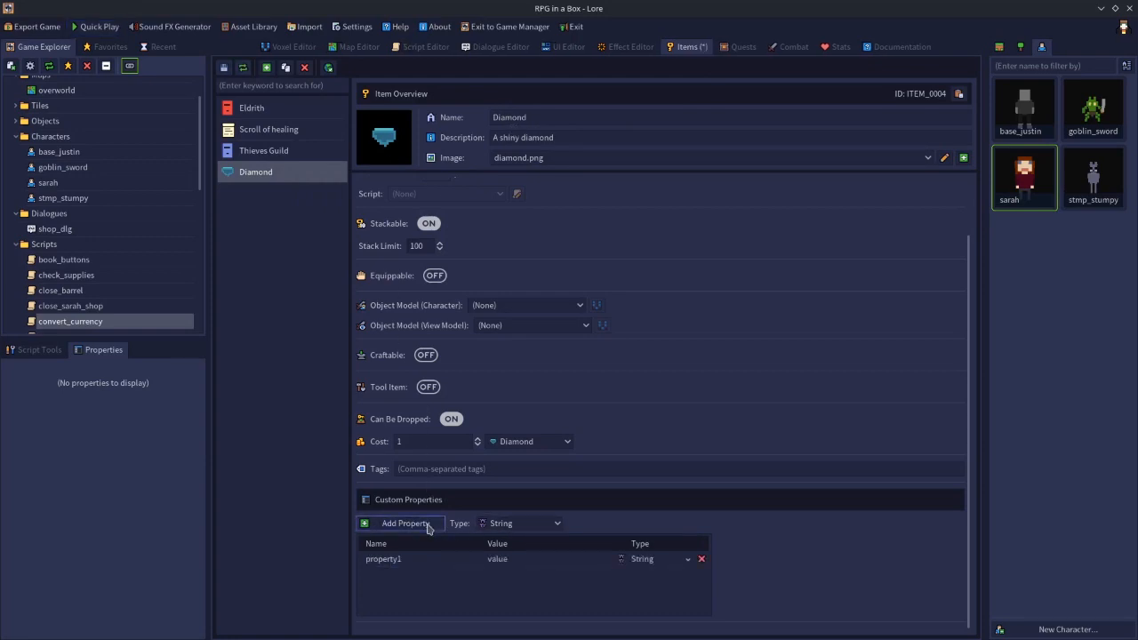
{"action": "double_click", "coordinate": [425, 558]}
{"action": "type", "text": "currency"}
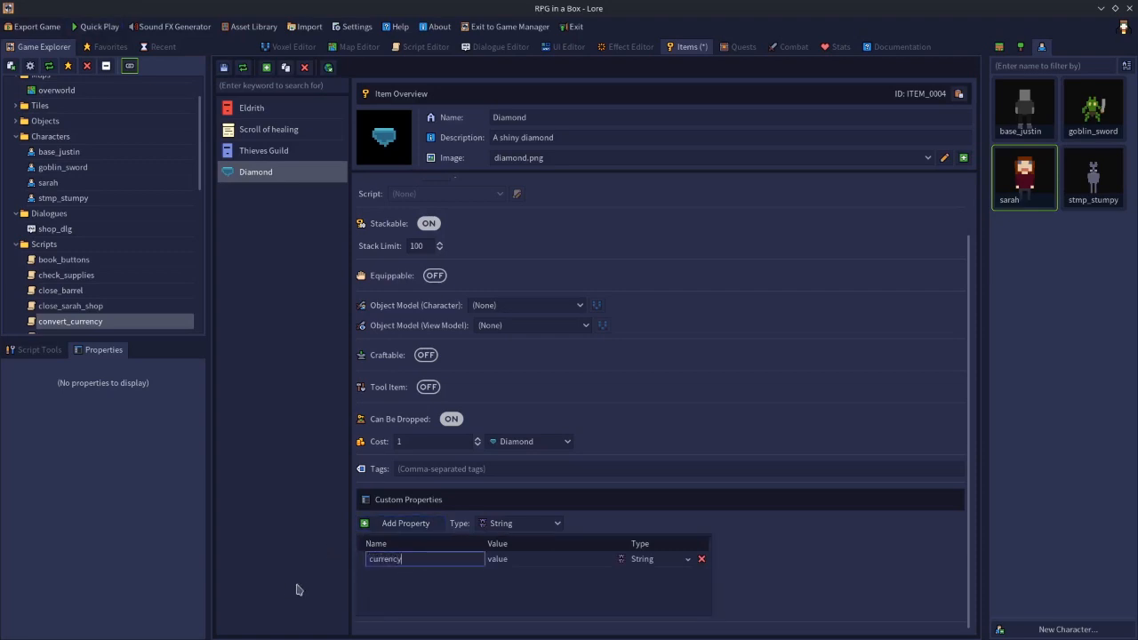
{"action": "double_click", "coordinate": [537, 559]}
{"action": "type", "text": "diamond"}
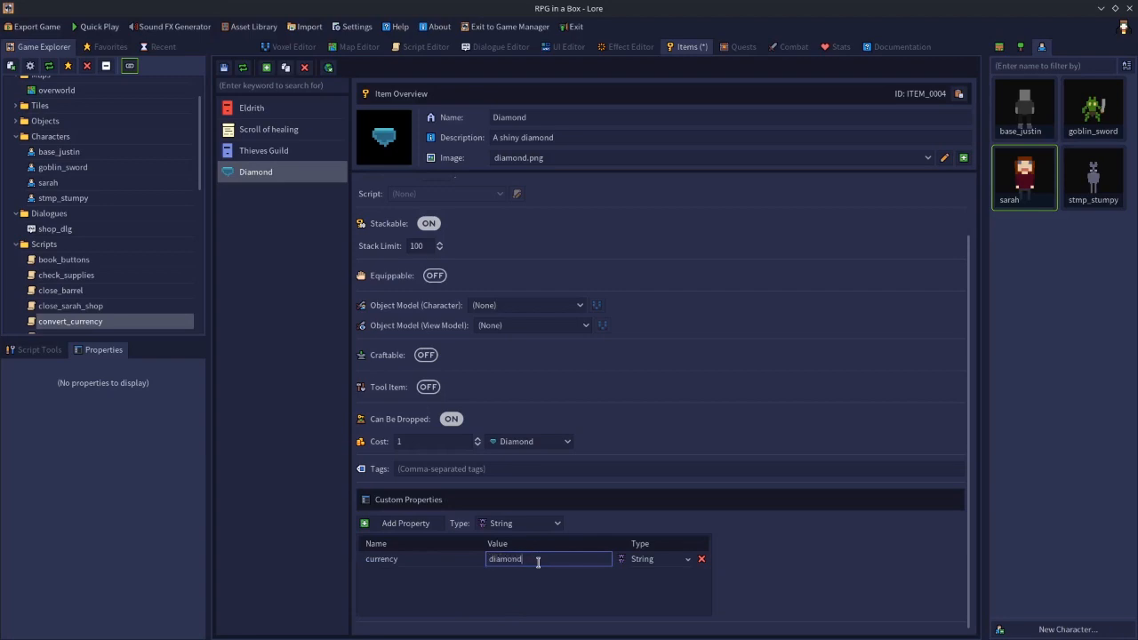
{"action": "key", "text": "Return"}
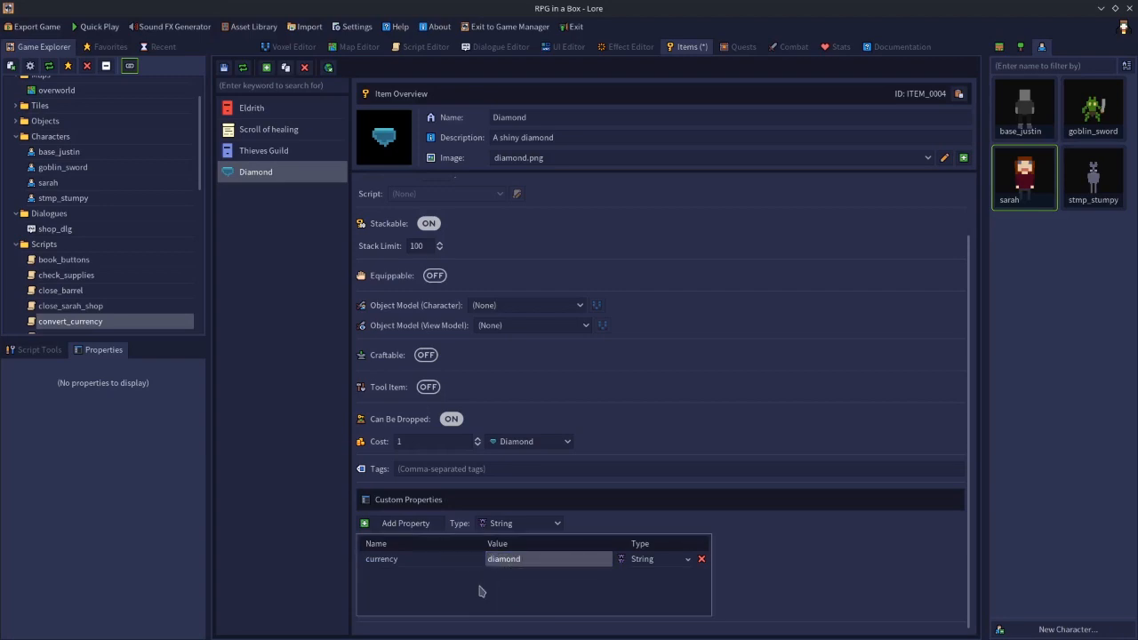
Check the diamond stat's ID among the character stats, and save the Diamond item with its custom property.
{"action": "scroll", "coordinate": [202, 125], "scroll_direction": "up", "scroll_amount": 2}
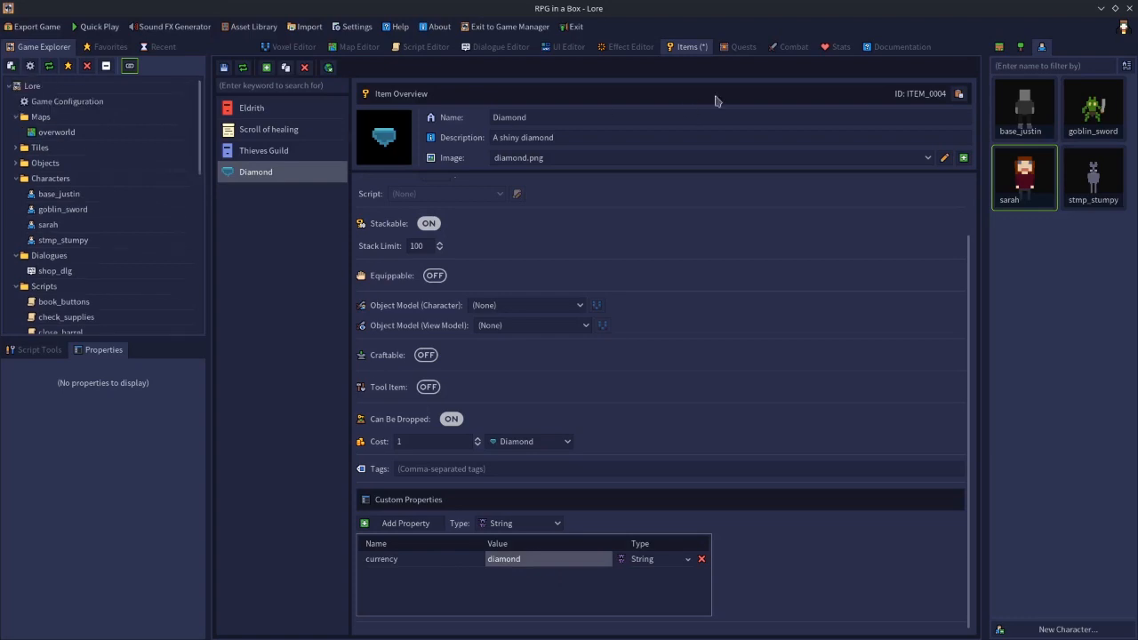
{"action": "left_click", "coordinate": [836, 46]}
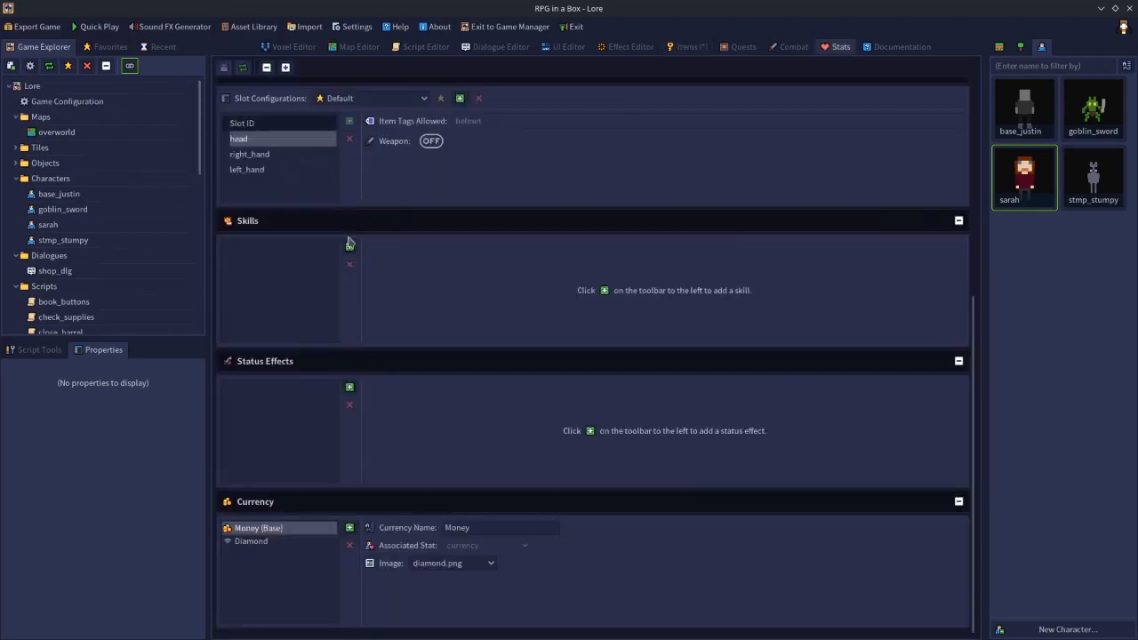
{"action": "scroll", "coordinate": [349, 241], "scroll_direction": "up", "scroll_amount": 5}
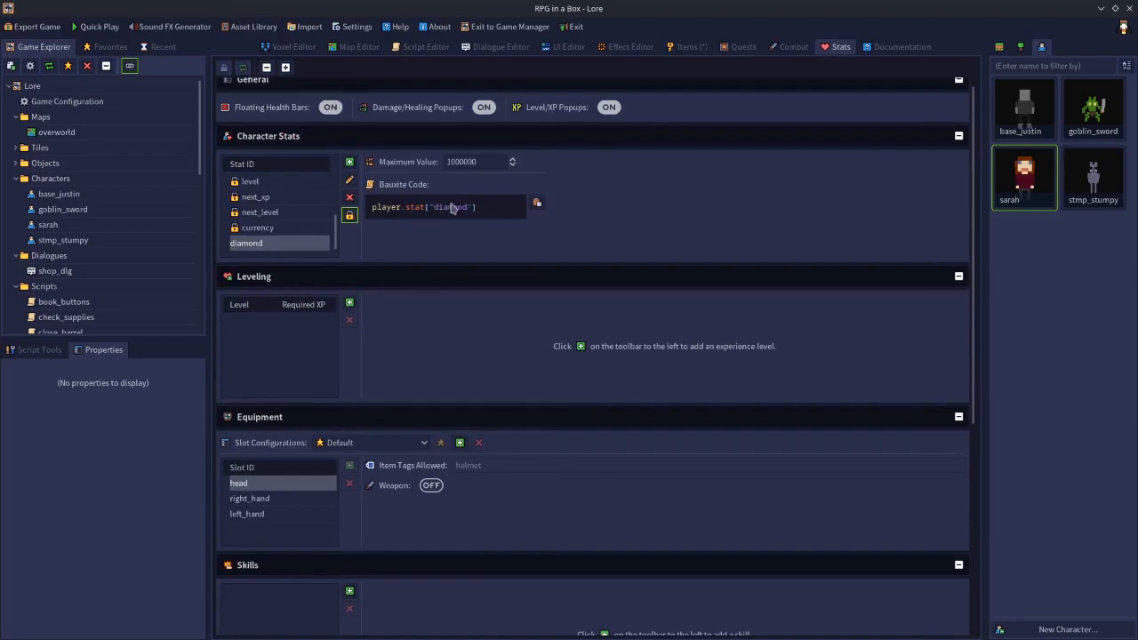
{"action": "left_click", "coordinate": [685, 47]}
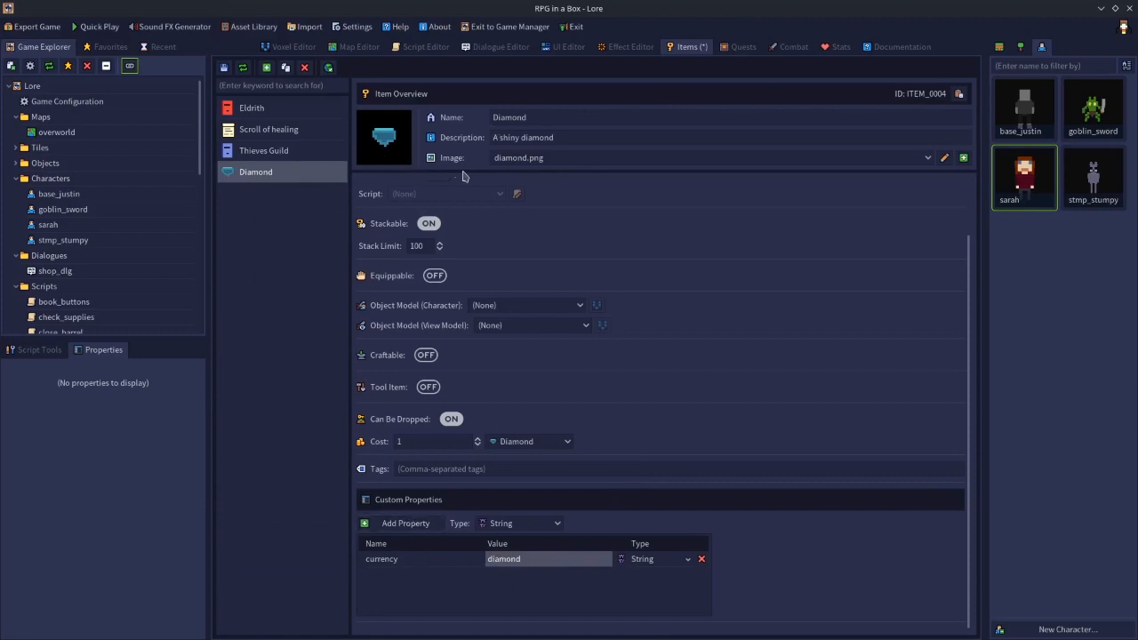
{"action": "left_click", "coordinate": [225, 69]}
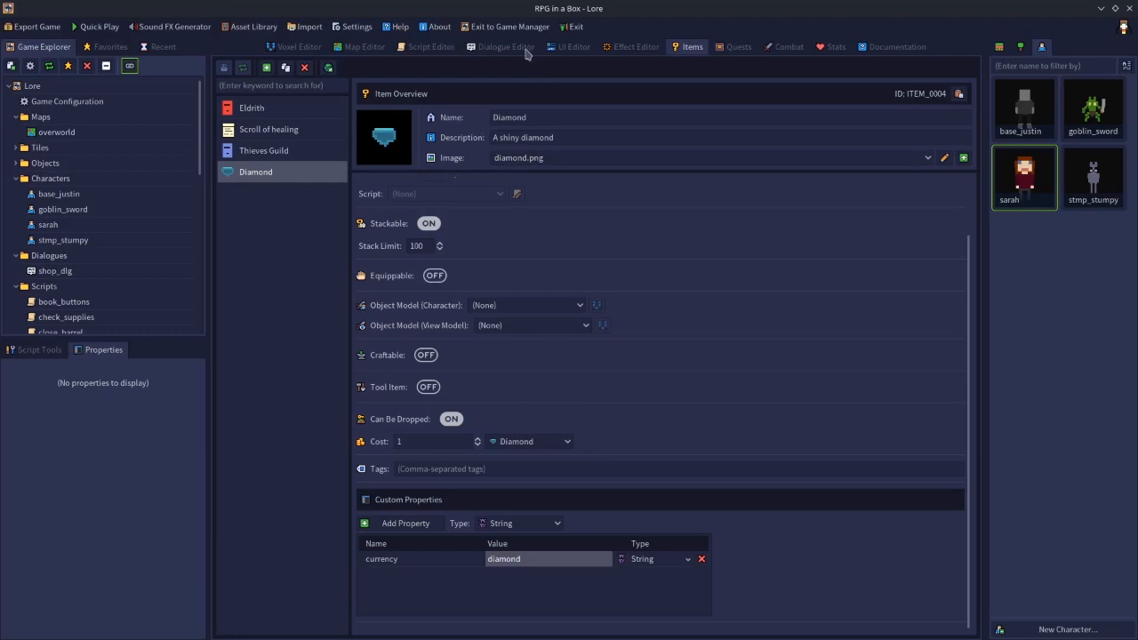
In convert_currency, add the line $currency = item["ITEM_0004"].property["currency"]; below the $count assignment.
{"action": "left_click", "coordinate": [432, 48]}
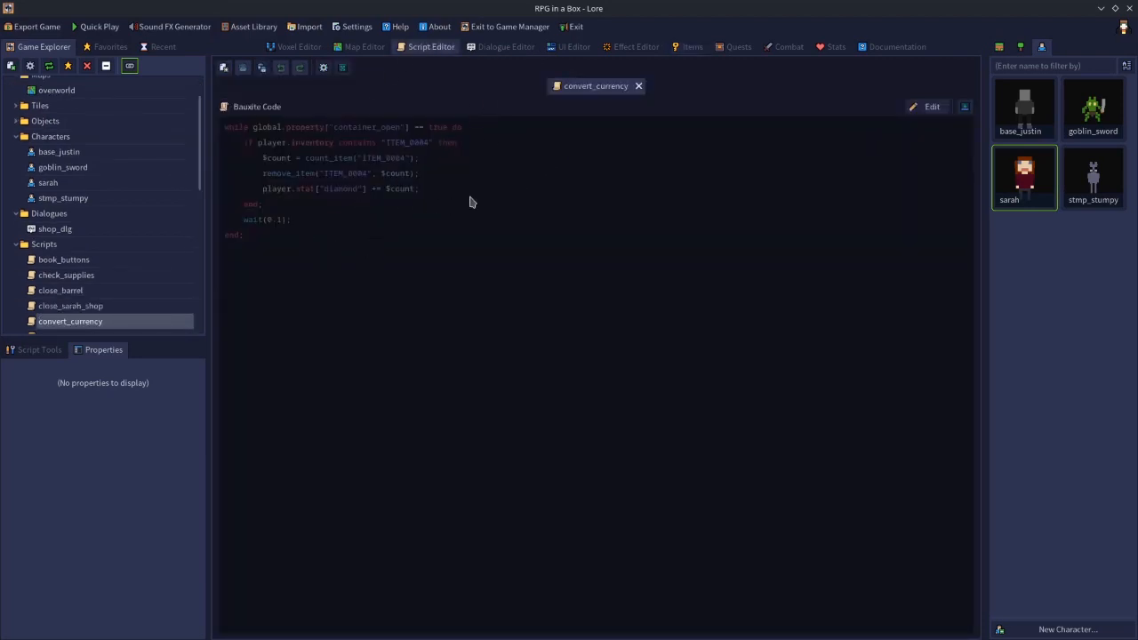
{"action": "left_click", "coordinate": [916, 109]}
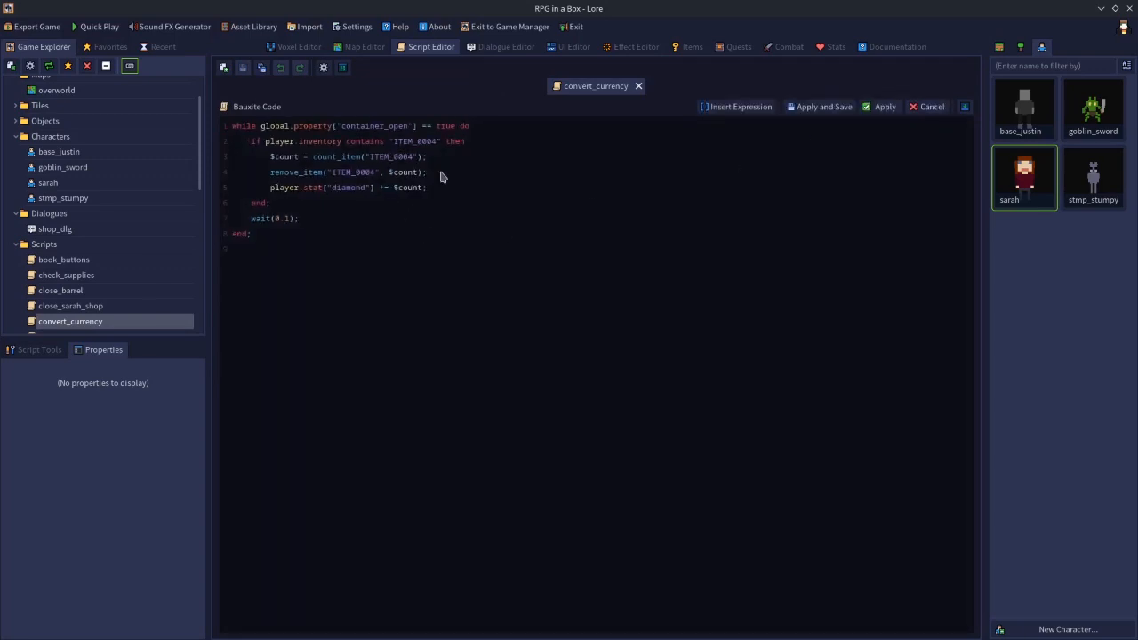
{"action": "key", "text": "Return"}
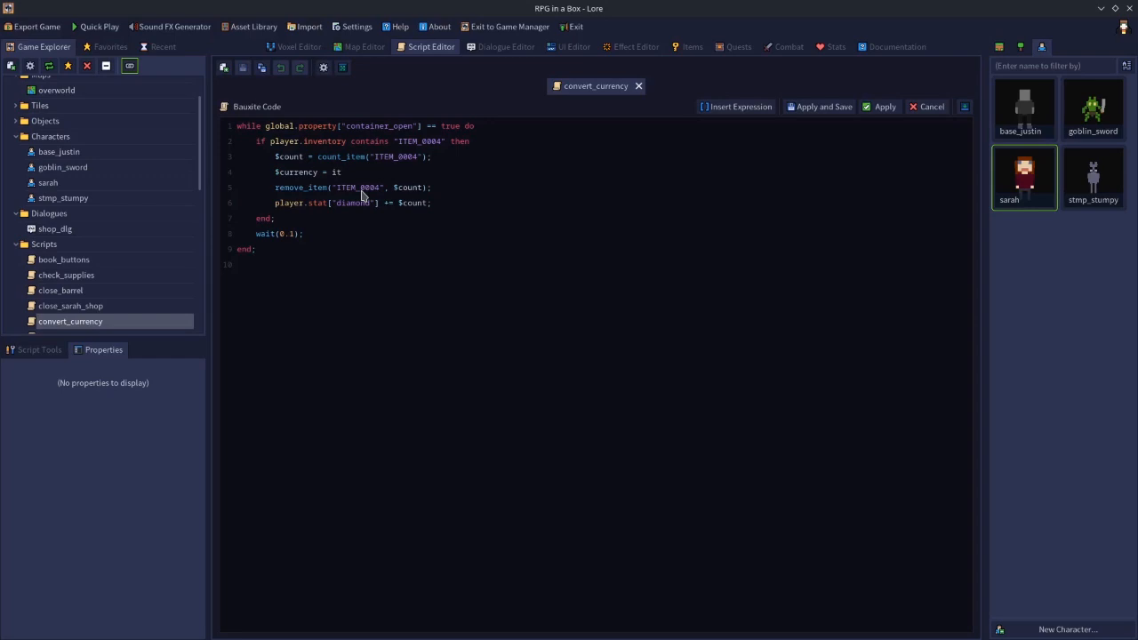
{"action": "type", "text": "\""}
{"action": "type", "text": "cy\"];"}
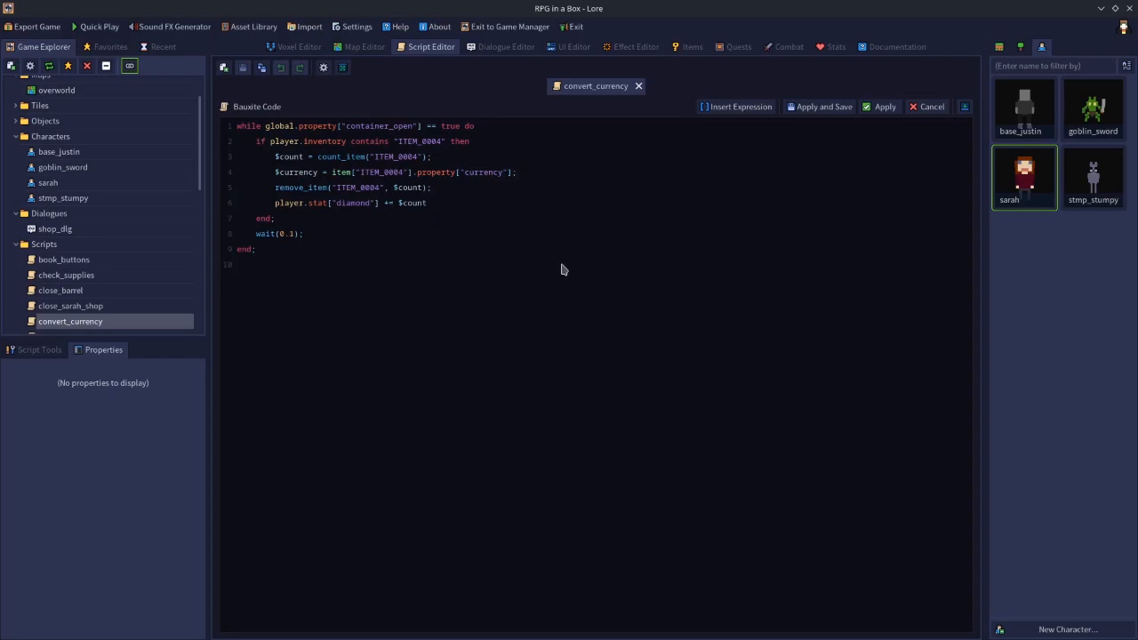
Replace the player.stat line in convert_currency with give_money(player, $currency, $count); and save the script.
{"action": "key", "text": "BackSpace"}
{"action": "key", "text": "BackSpace"}
{"action": "key", "text": "BackSpace"}
{"action": "key", "text": "BackSpace"}
{"action": "key", "text": "BackSpace"}
{"action": "key", "text": "BackSpace"}
{"action": "key", "text": "BackSpace"}
{"action": "key", "text": "BackSpace"}
{"action": "key", "text": "BackSpace"}
{"action": "key", "text": "BackSpace"}
{"action": "key", "text": "BackSpace"}
{"action": "key", "text": "BackSpace"}
{"action": "type", "text": "(player, $currency, $co"}
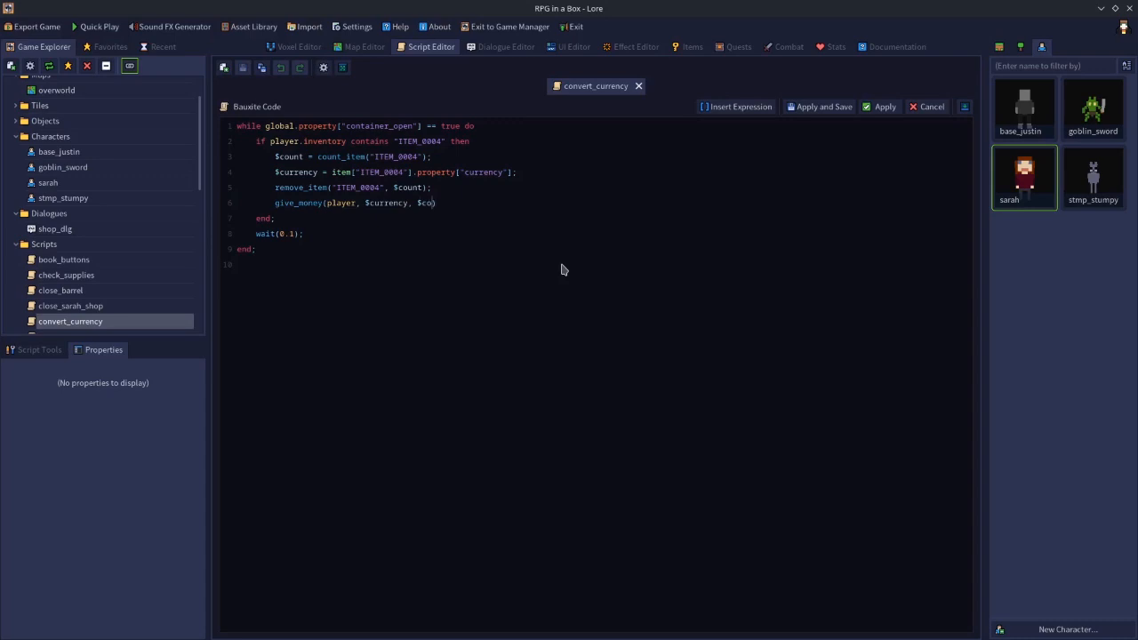
{"action": "type", "text": ";"}
{"action": "left_click", "coordinate": [811, 107]}
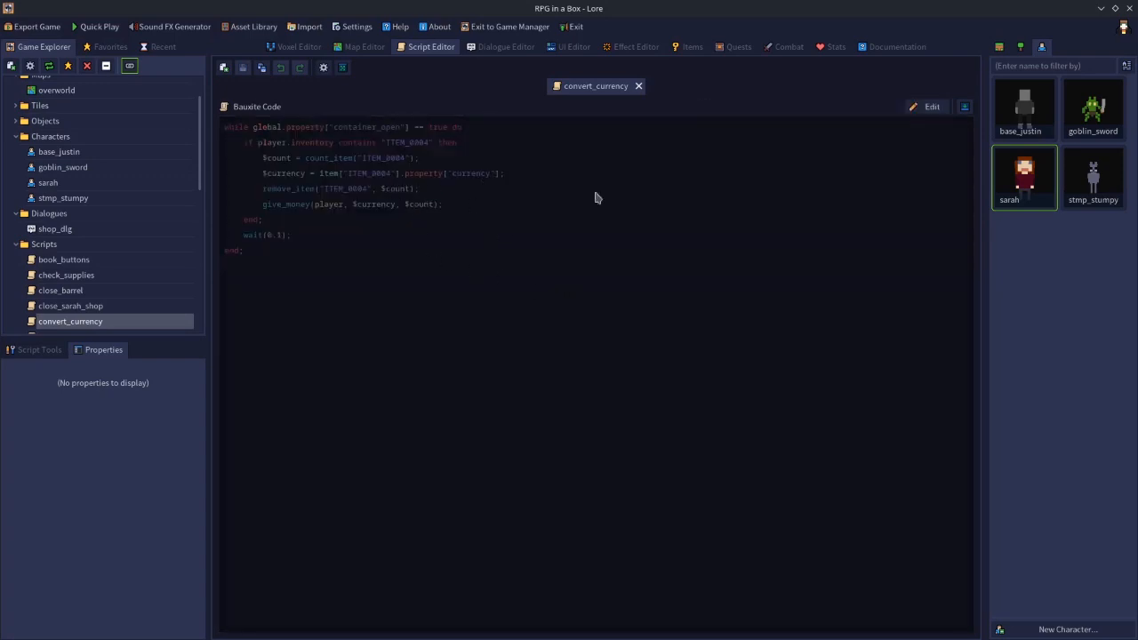
Test the game by opening the Diamond barrel, moving its Diamonds into the player's inventory, and quitting the playtest.
{"action": "left_click", "coordinate": [89, 26]}
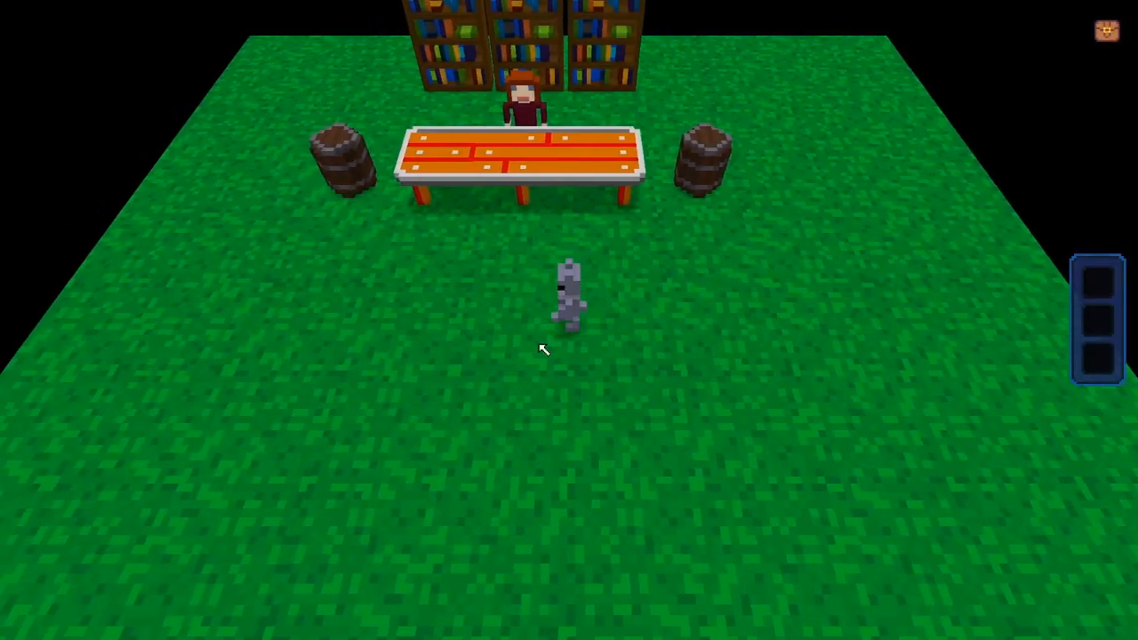
{"action": "key", "text": "w"}
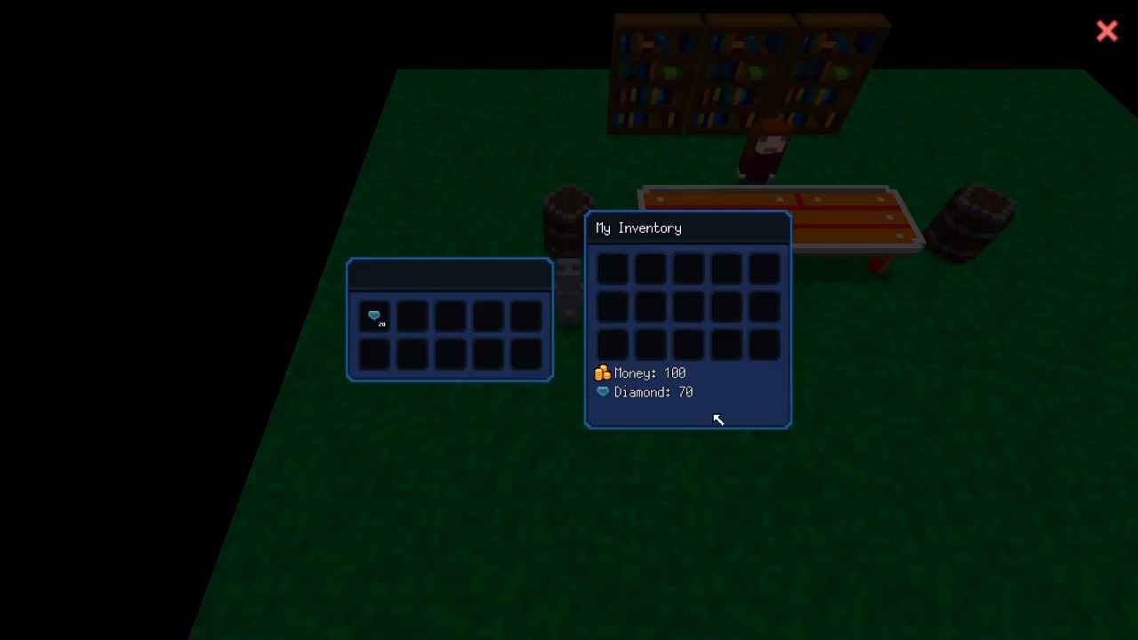
{"action": "left_click_drag", "start_coordinate": [375, 319], "coordinate": [610, 264]}
{"action": "key", "text": "Escape"}
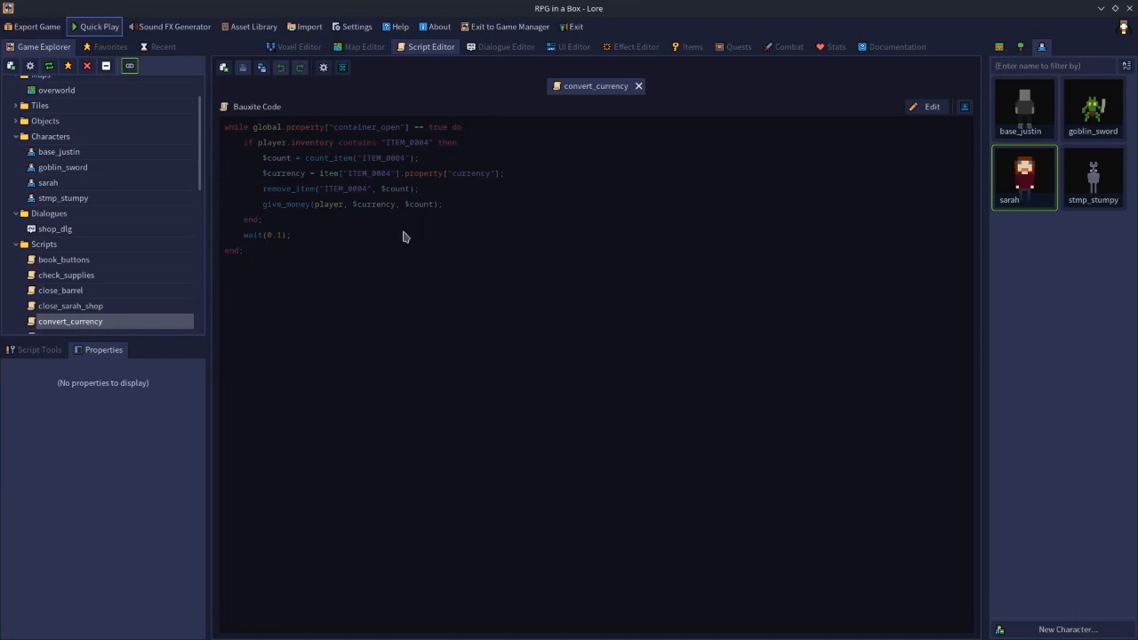
Return to the overworld map for editing.
{"action": "left_click", "coordinate": [366, 45]}
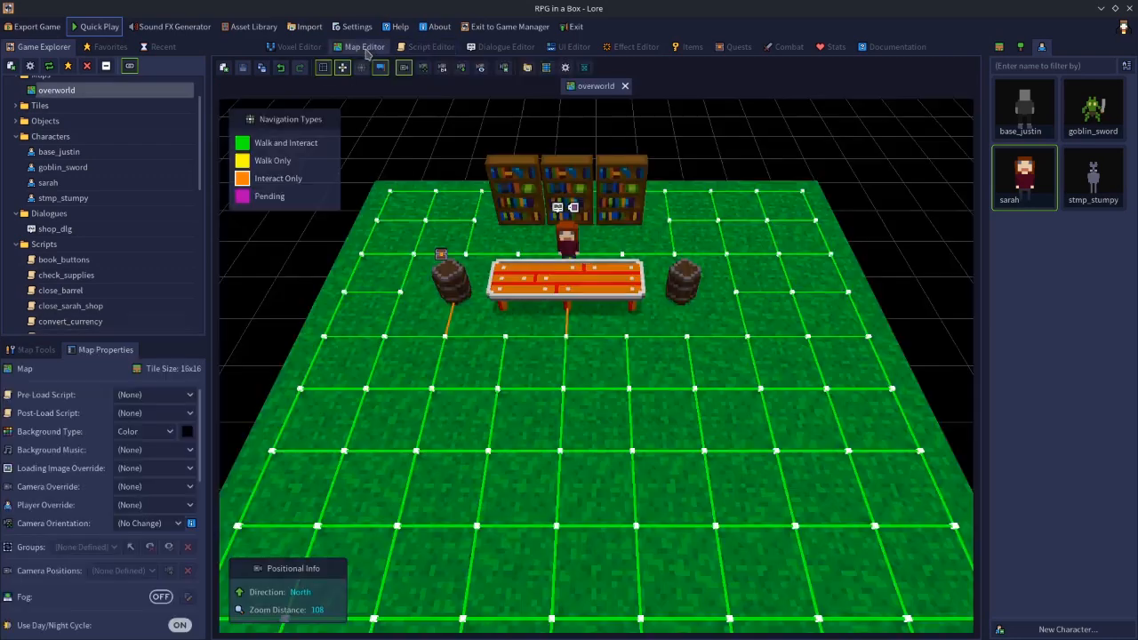